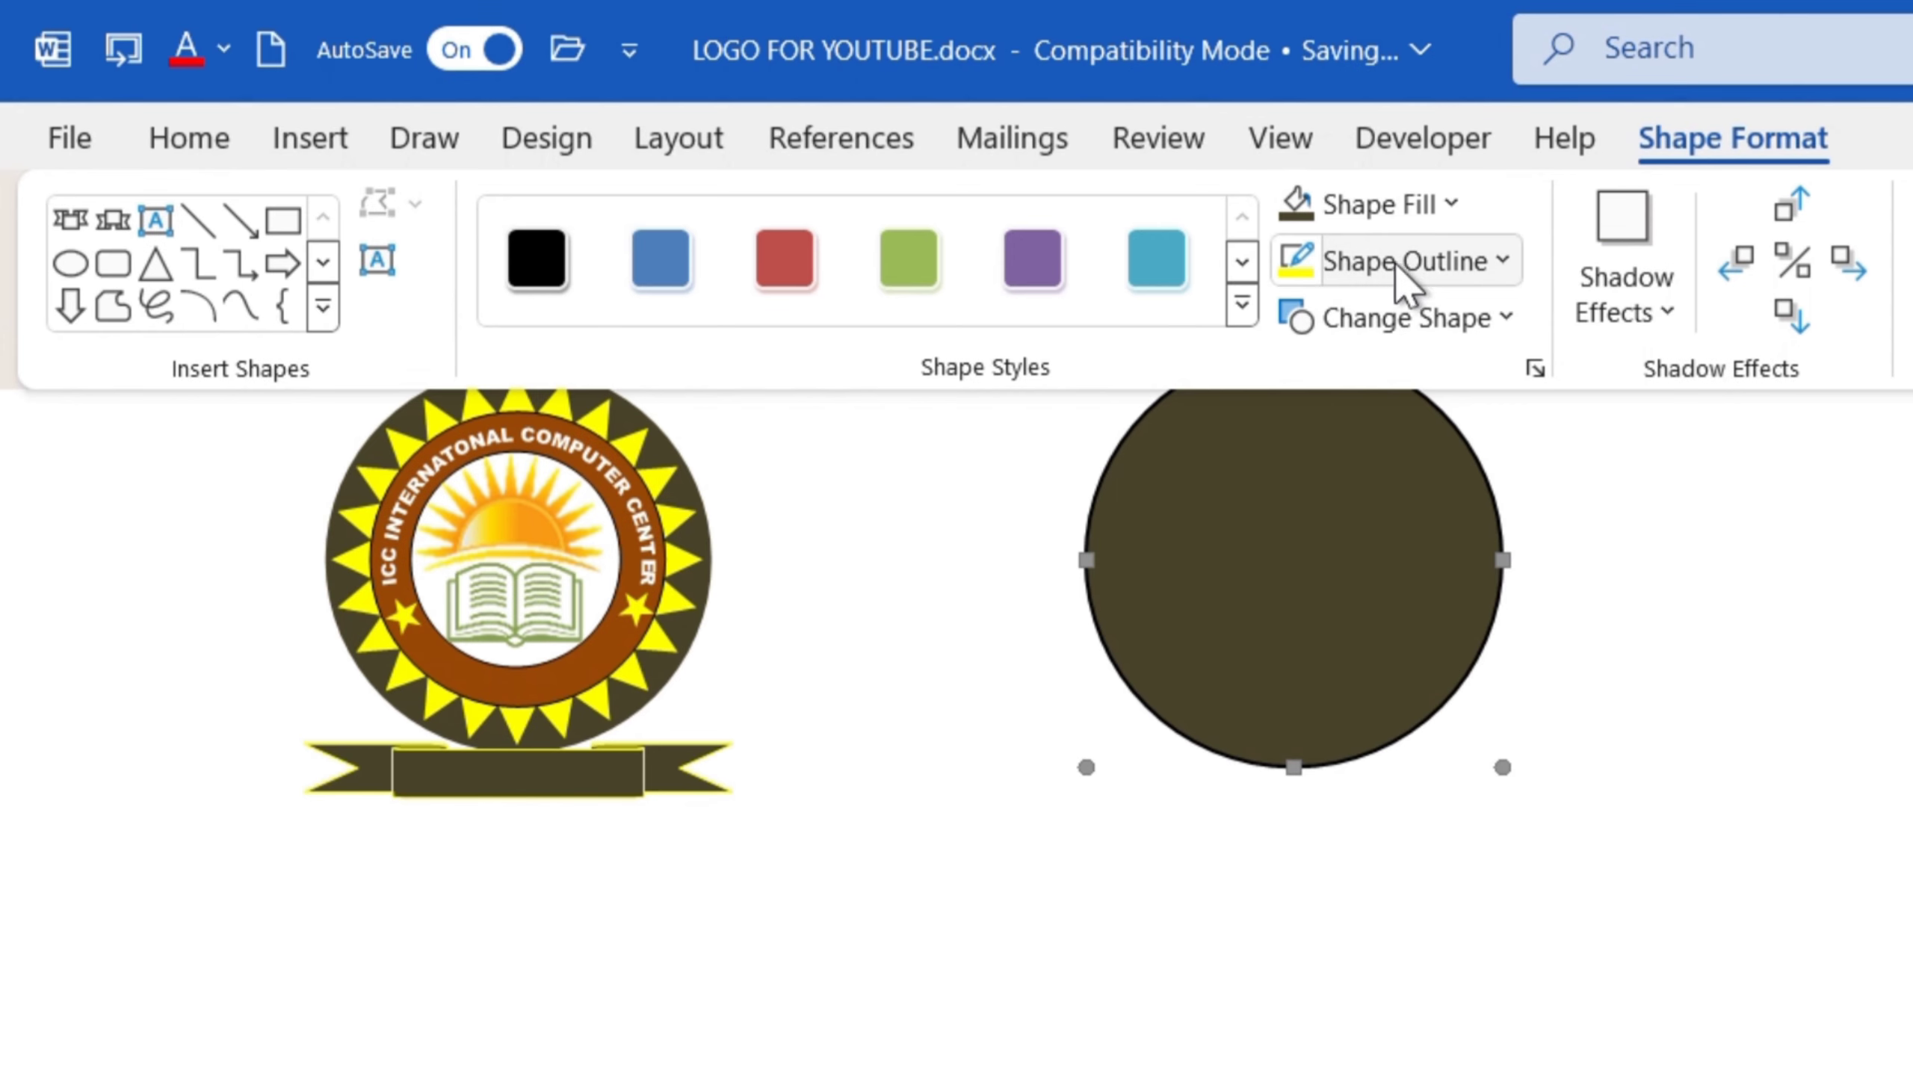
Remove the outline from the dark brown circle beside the finished logo
{"action": "left_click", "coordinate": [1477, 273]}
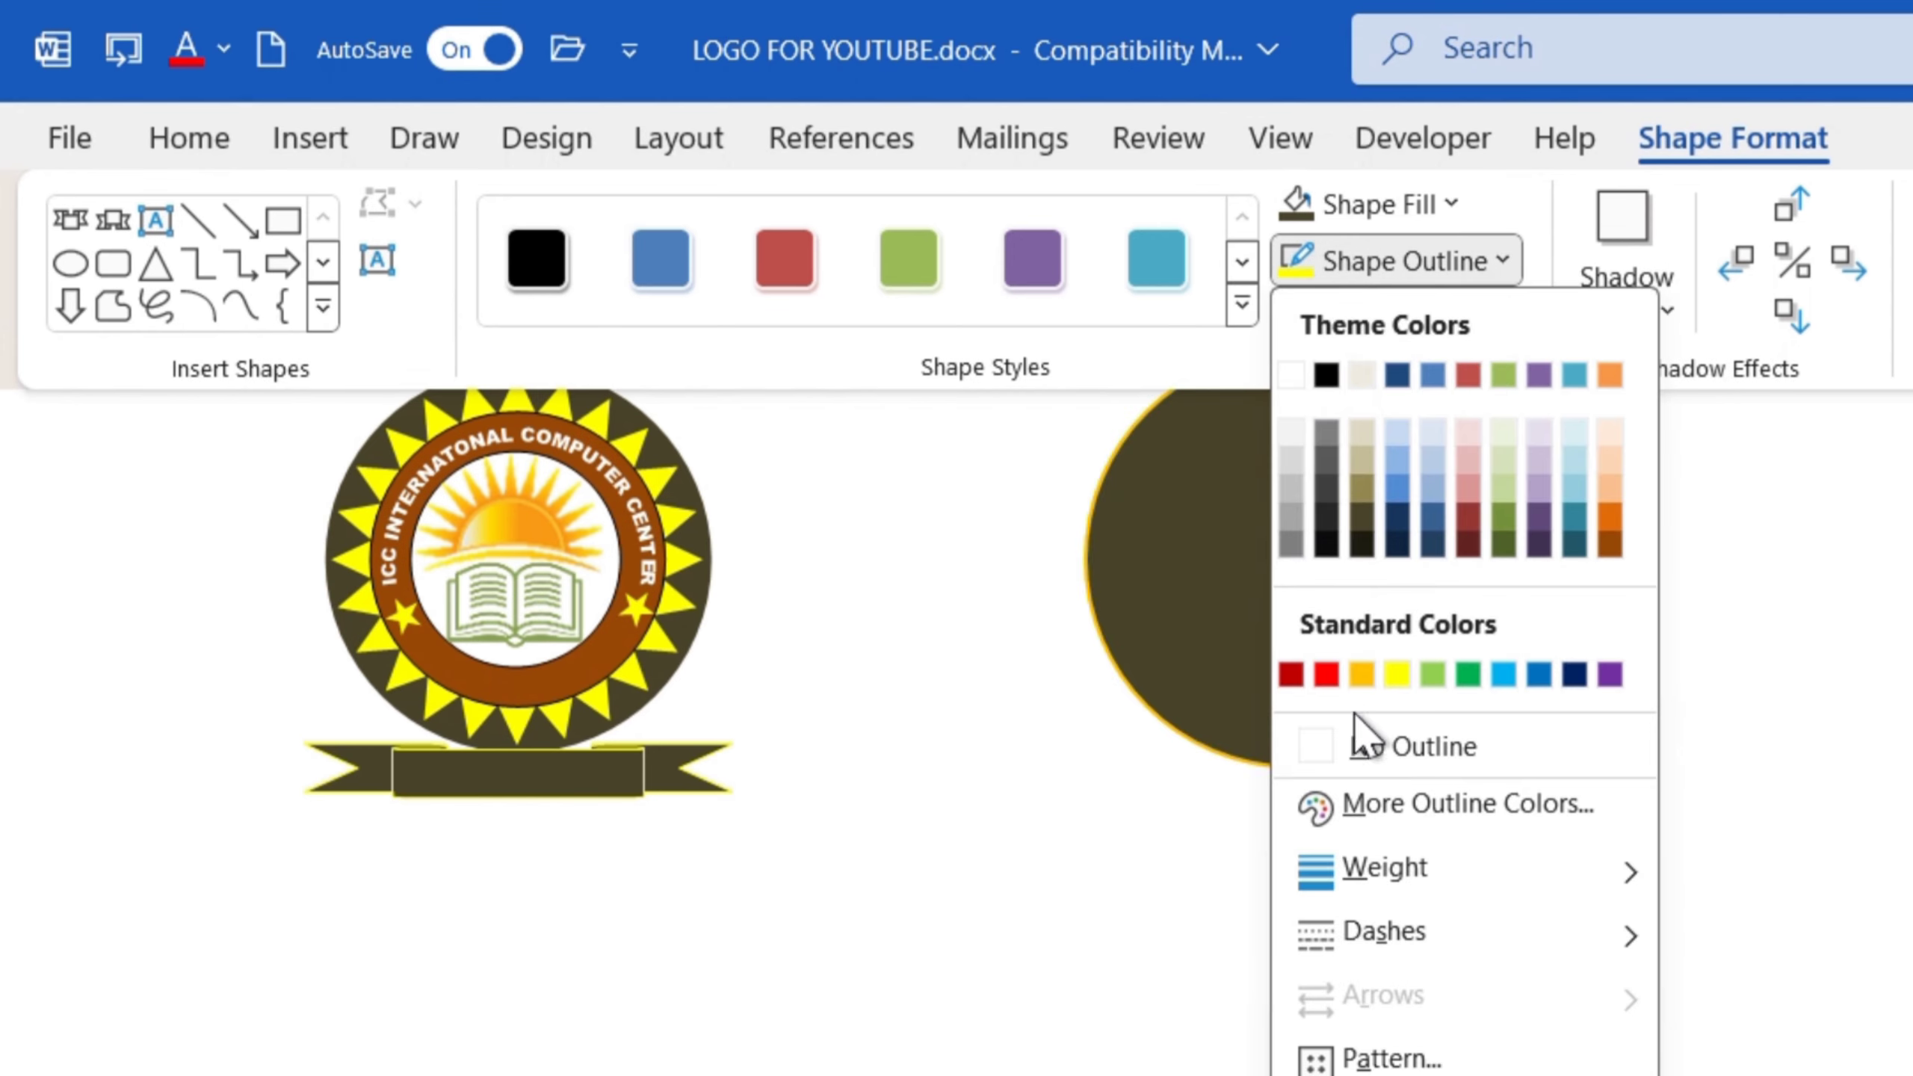
{"action": "left_click", "coordinate": [1334, 746]}
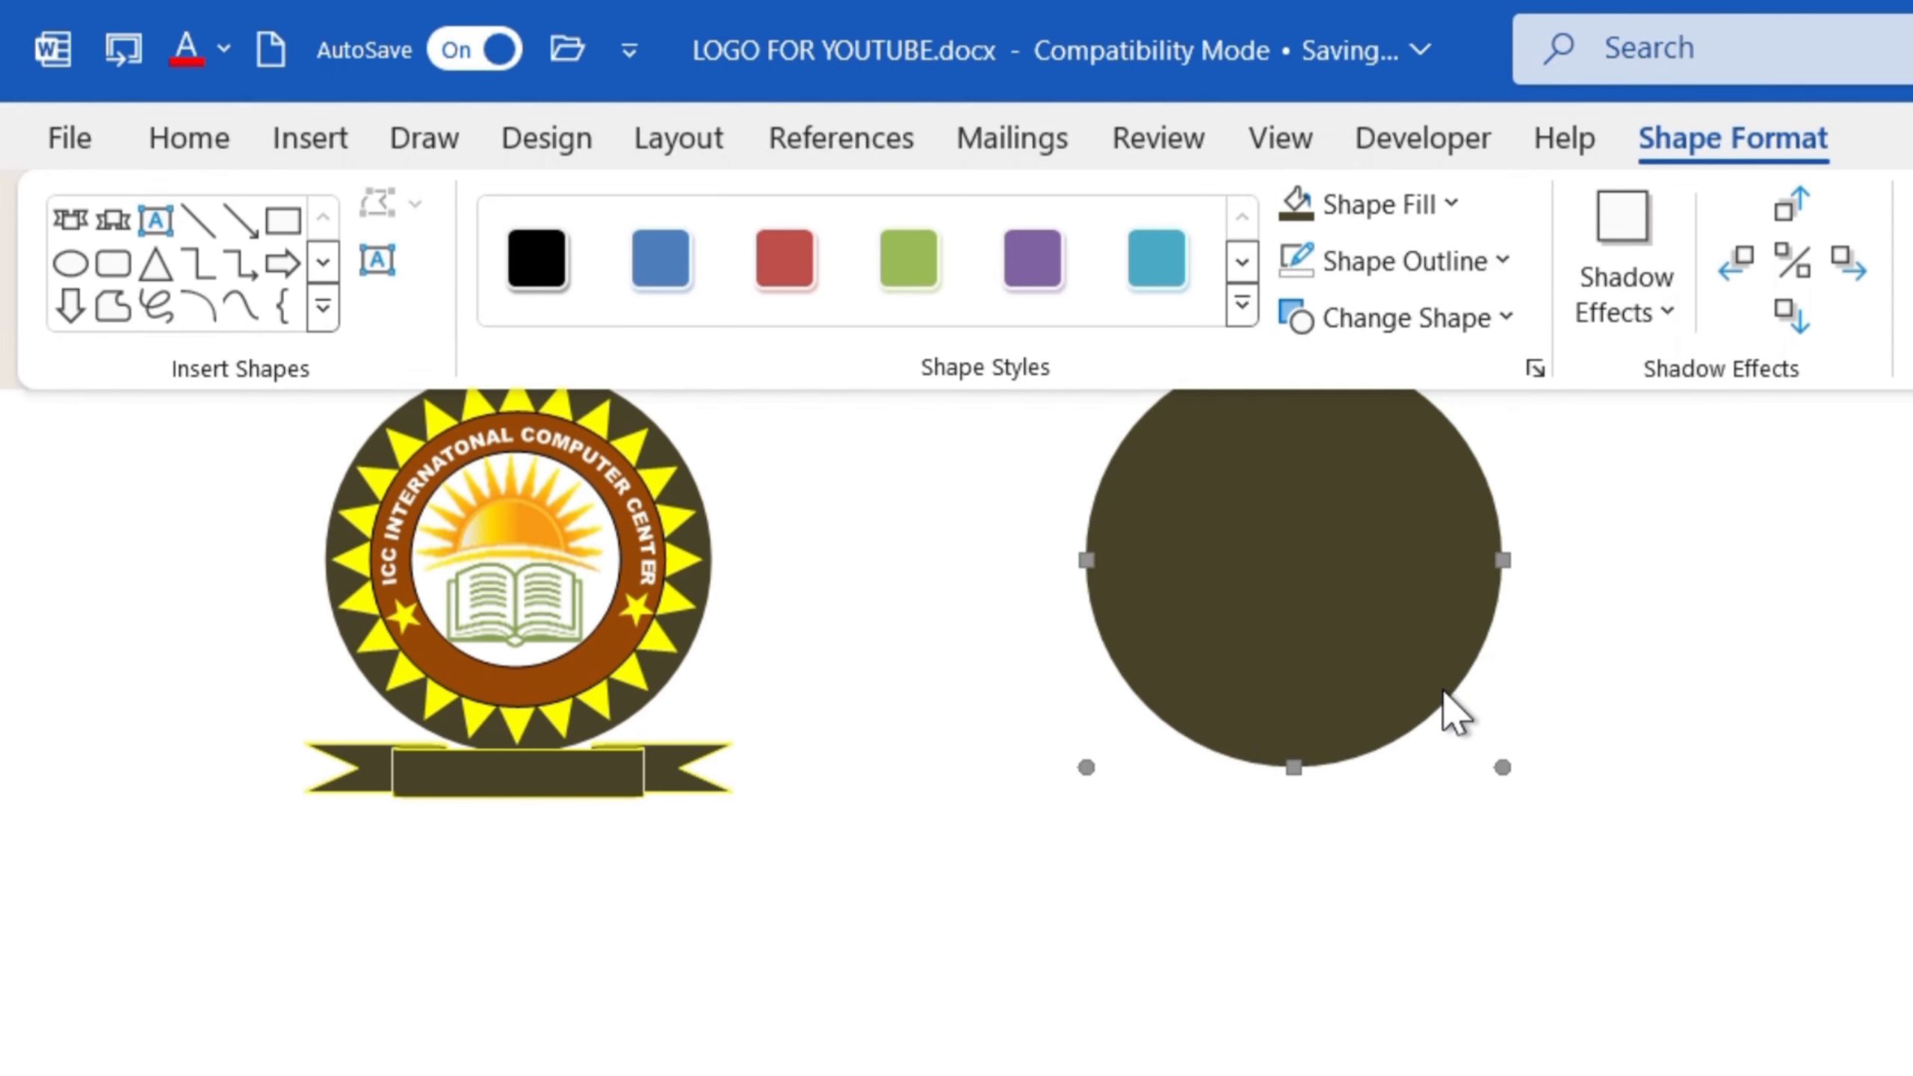
{"action": "left_click", "coordinate": [1641, 639]}
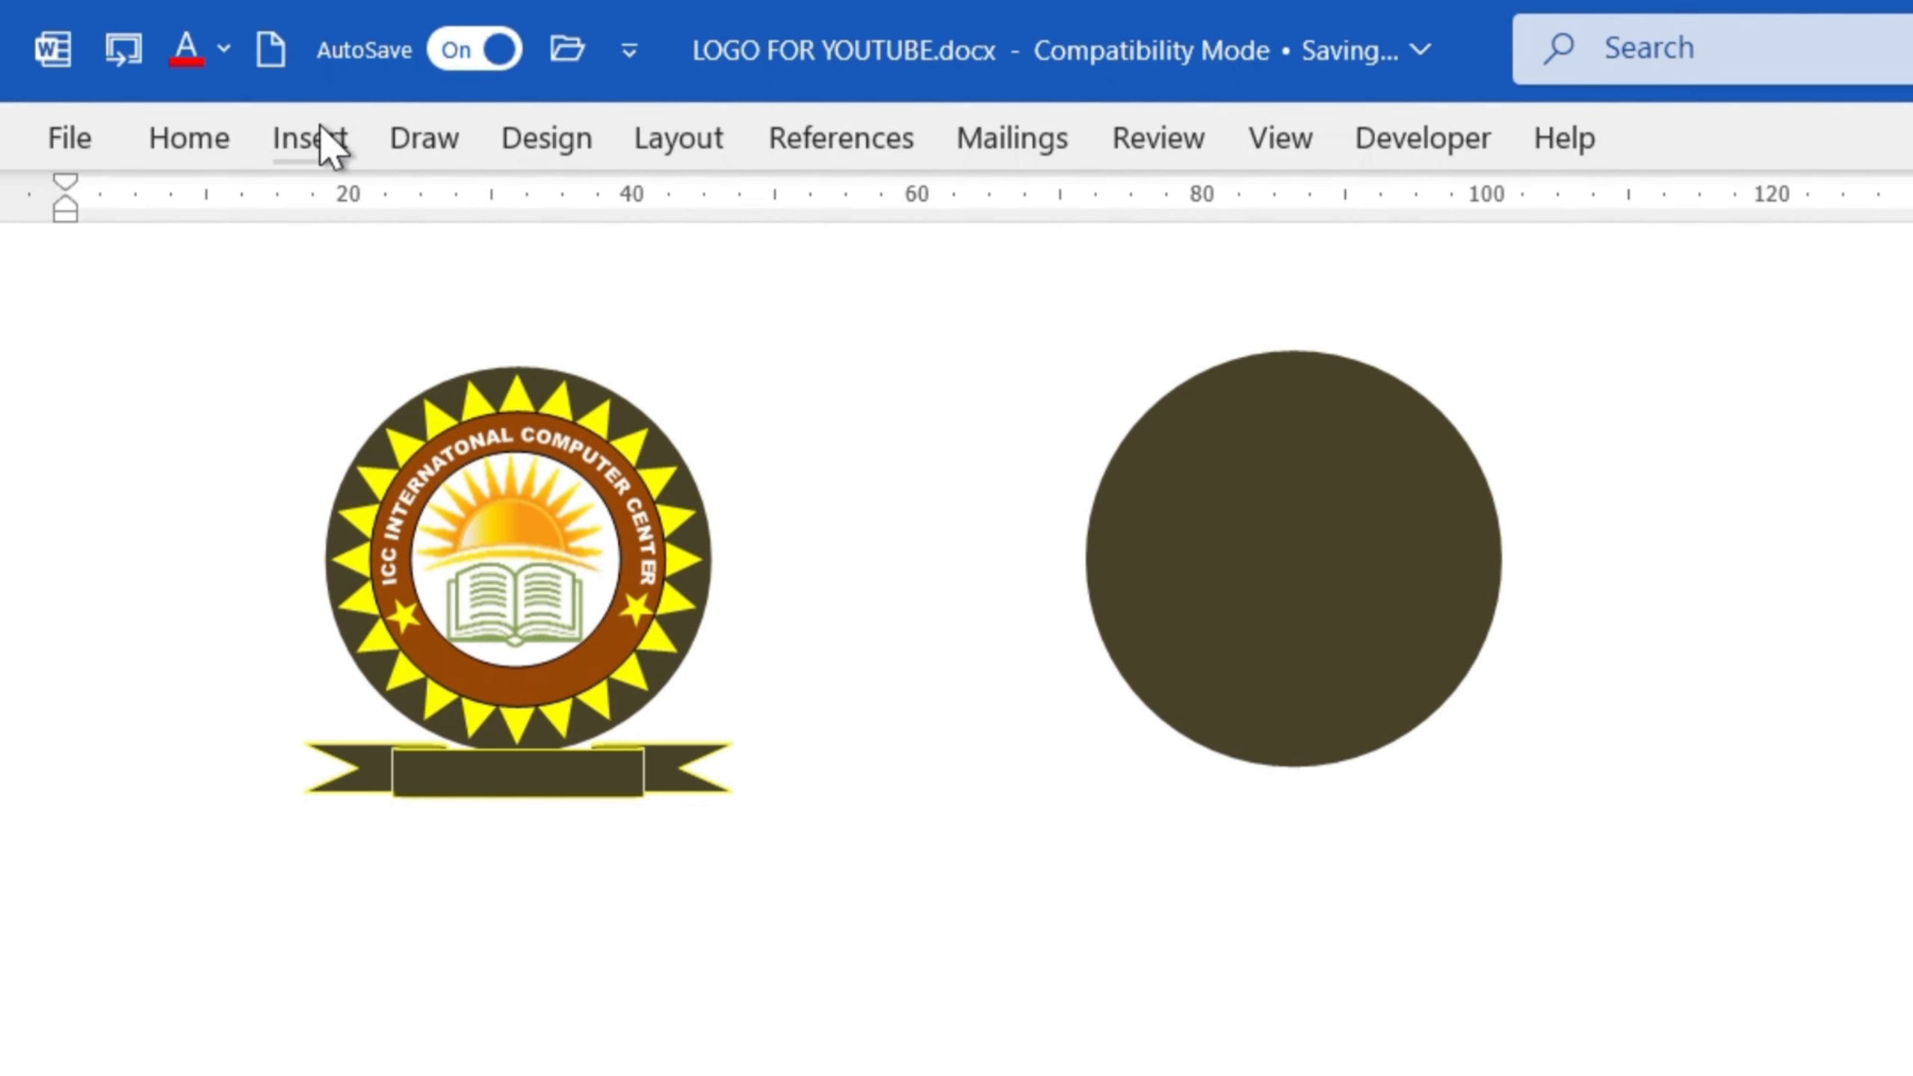
Draw a 24-point star over the dark circle, sized so its tips nearly reach the circle's edge
{"action": "left_click", "coordinate": [290, 141]}
{"action": "left_click", "coordinate": [644, 245]}
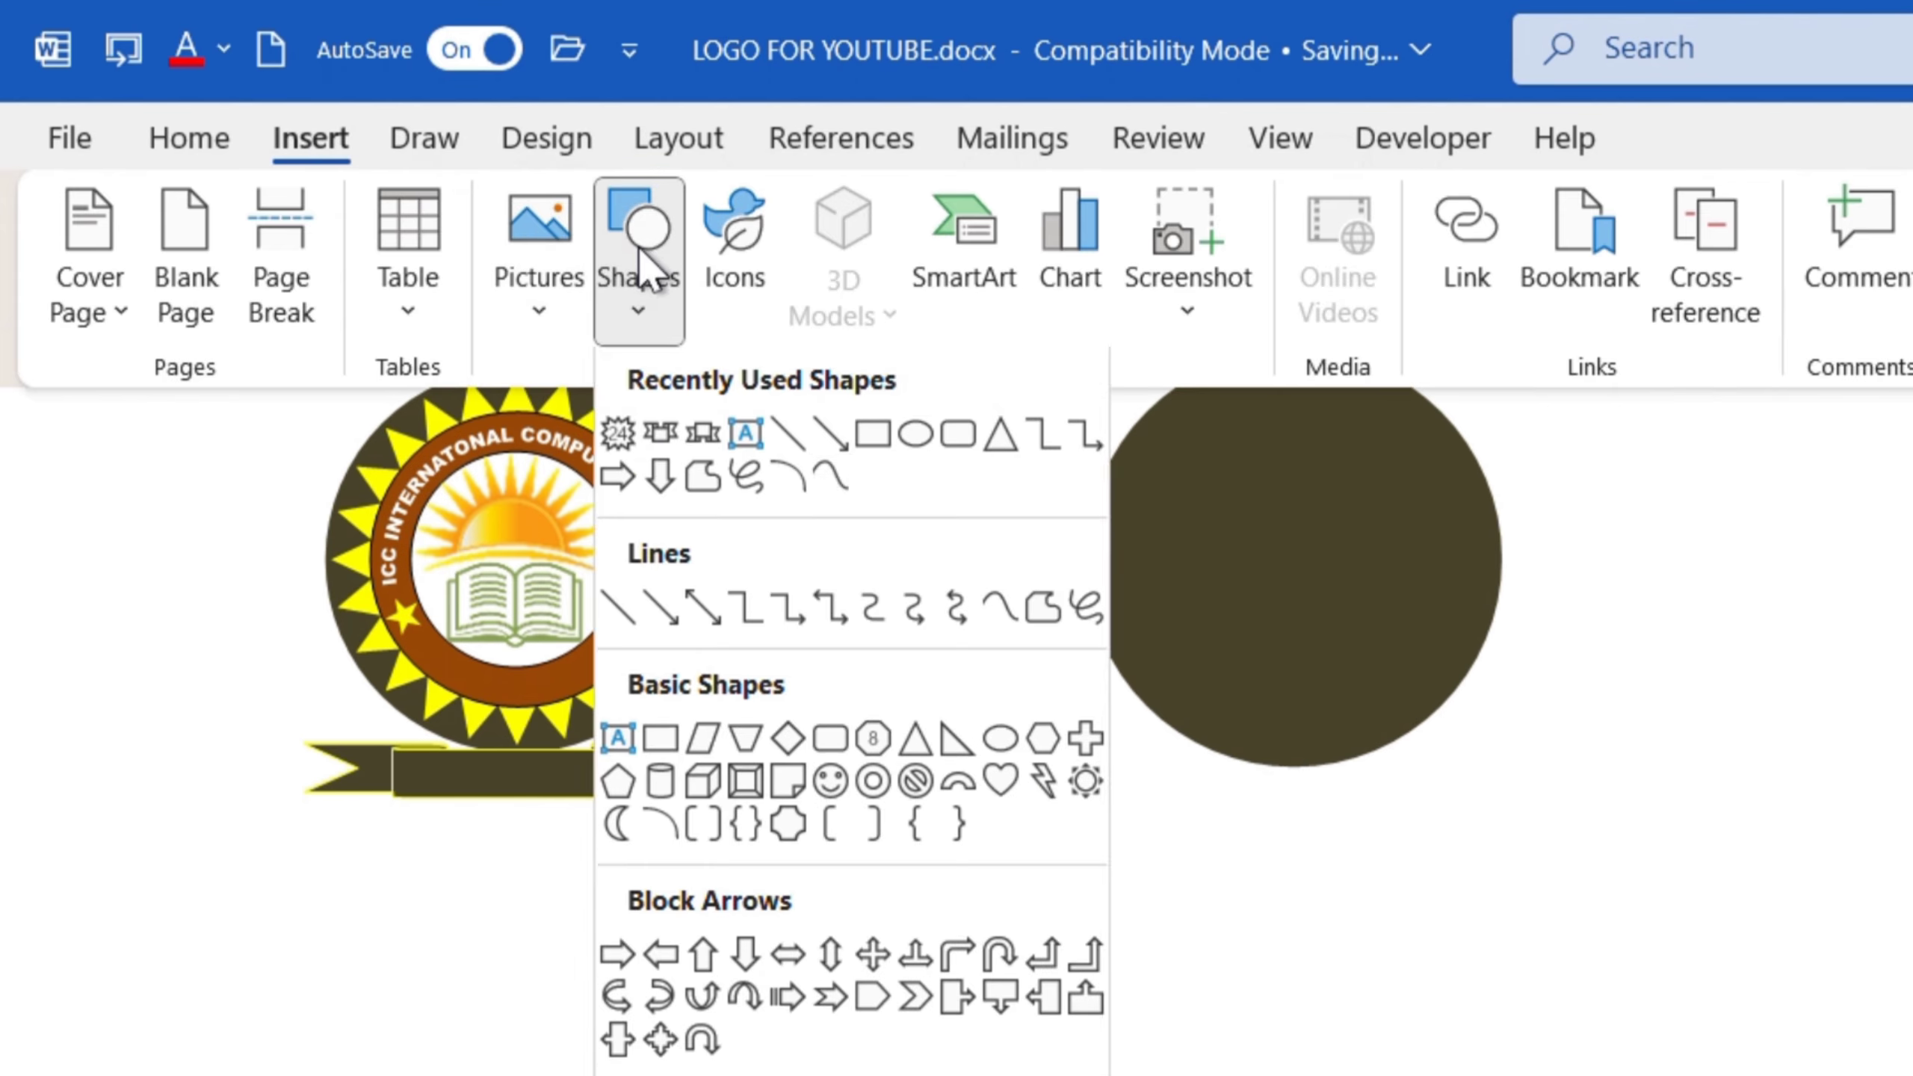
{"action": "left_click", "coordinate": [612, 438]}
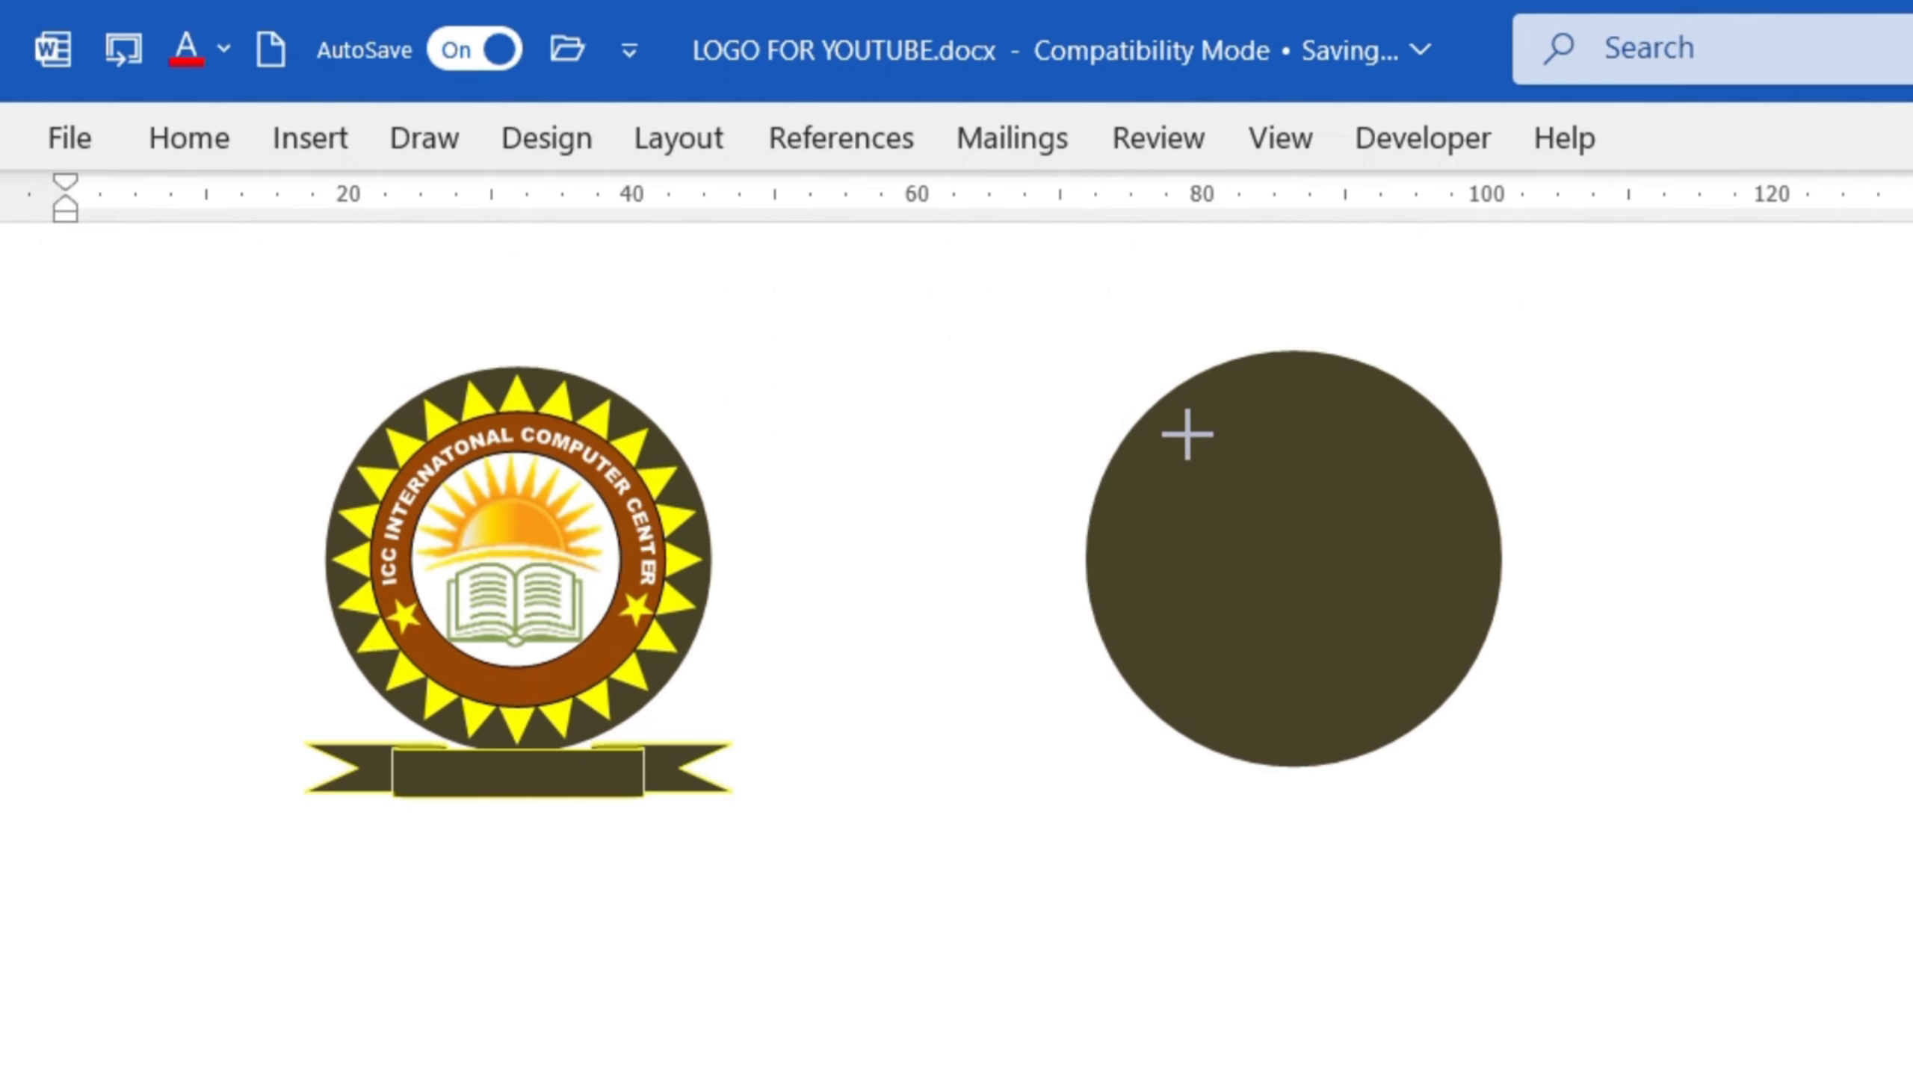
{"action": "mouse_move", "coordinate": [1158, 429]}
{"action": "left_mouse_down"}
{"action": "mouse_move", "coordinate": [1409, 670]}
{"action": "mouse_move", "coordinate": [1557, 776]}
{"action": "left_mouse_up"}
{"action": "left_click_drag", "start_coordinate": [1309, 564], "coordinate": [1255, 494]}
{"action": "left_click_drag", "start_coordinate": [1504, 753], "coordinate": [1507, 761]}
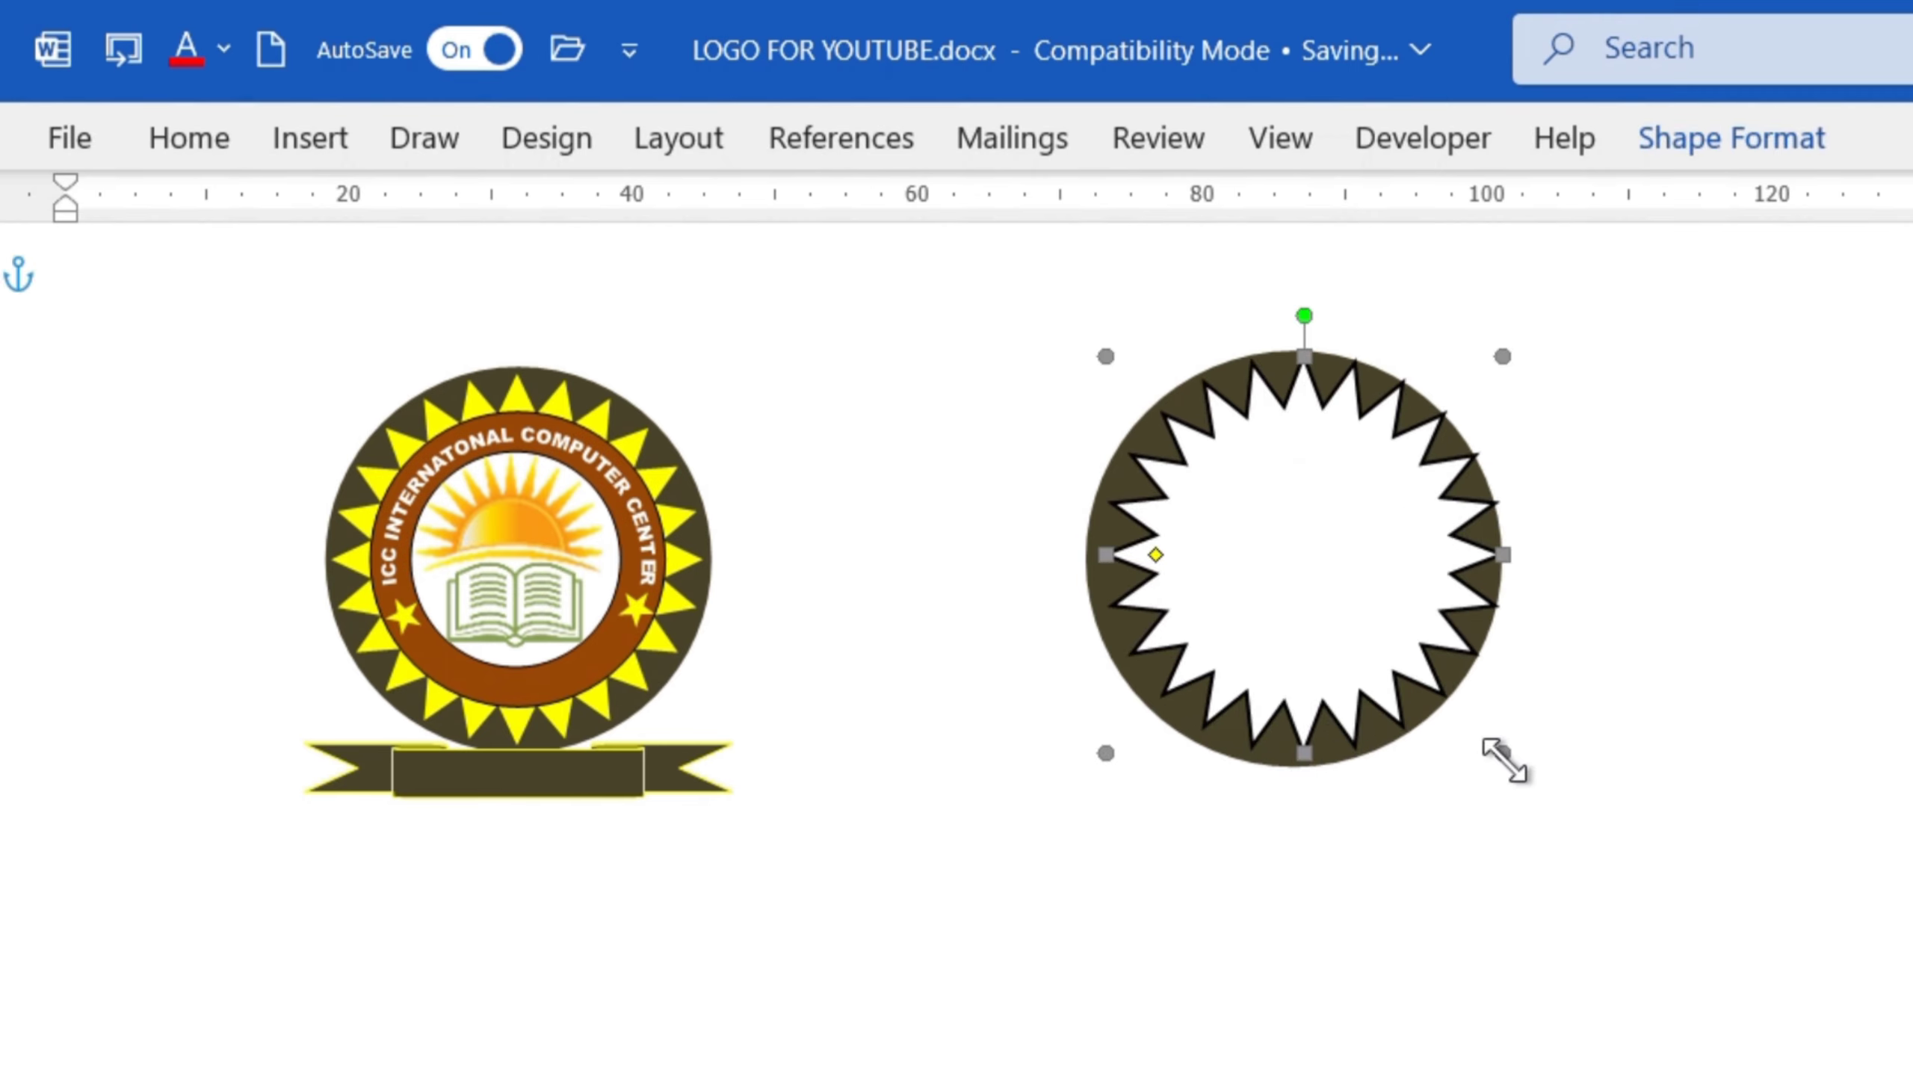
Nudge the 24-point star until it is centred on the dark circle
{"action": "key", "text": "Left"}
{"action": "key", "text": "Left"}
{"action": "key", "text": "Left"}
{"action": "key", "text": "Left"}
{"action": "key", "text": "Left"}
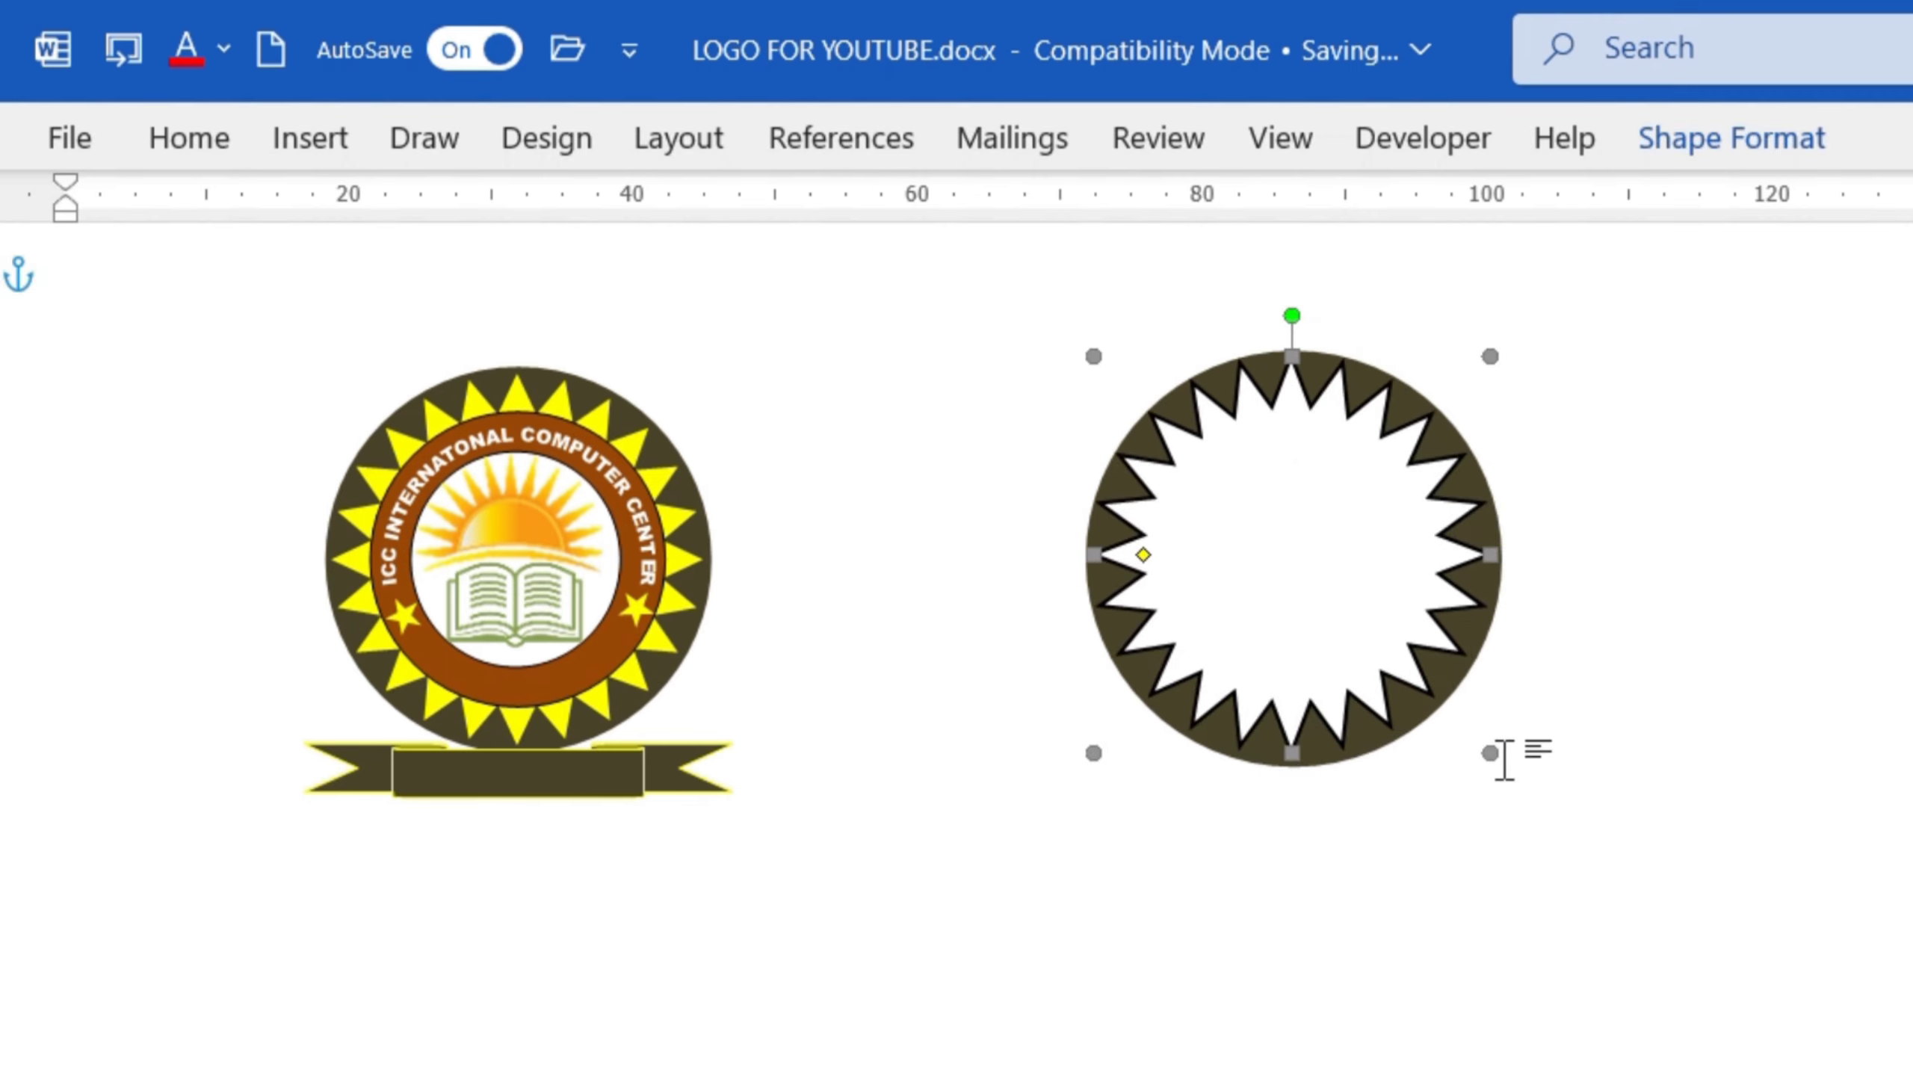
{"action": "key", "text": "Right"}
{"action": "key", "text": "Down"}
{"action": "key", "text": "Down"}
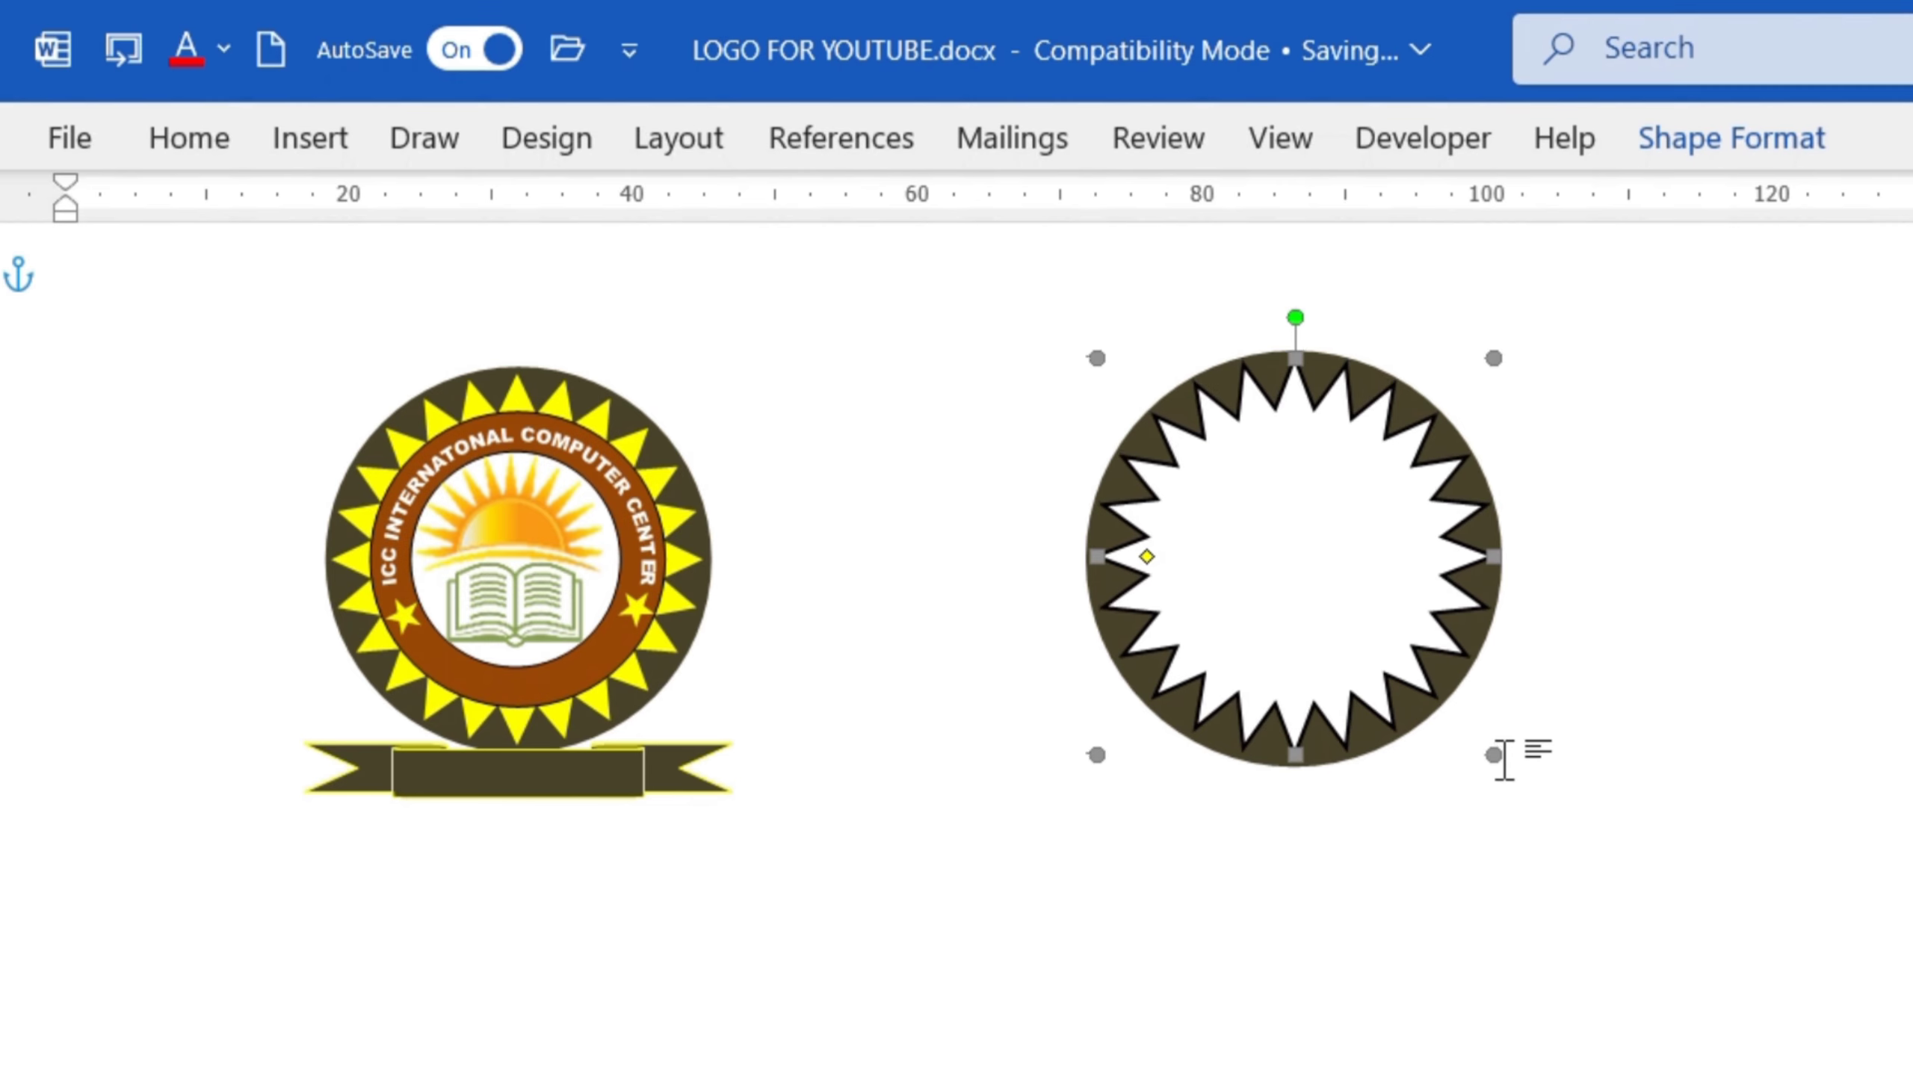
Remove the star's outline and fill the star with standard yellow
{"action": "left_click", "coordinate": [1735, 151]}
{"action": "left_click", "coordinate": [1399, 264]}
{"action": "left_click", "coordinate": [1382, 744]}
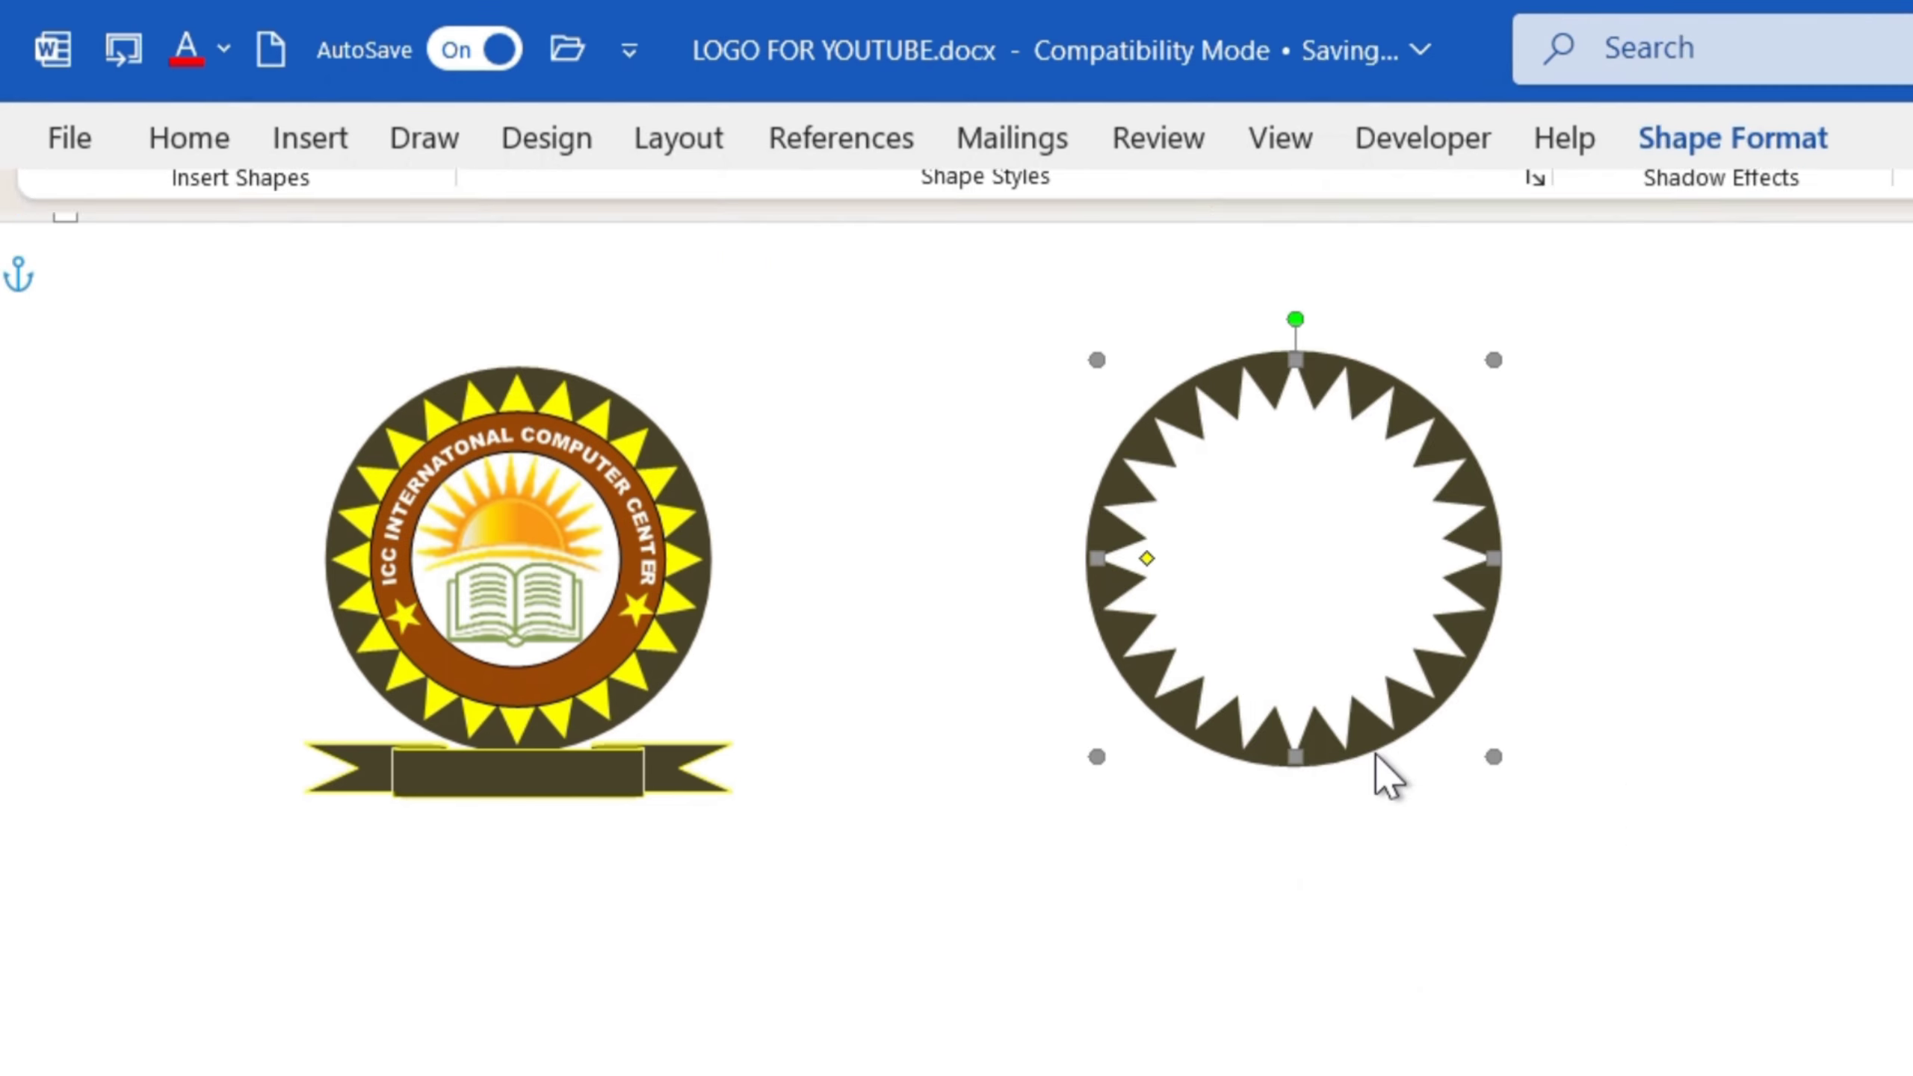
{"action": "left_click", "coordinate": [1763, 161]}
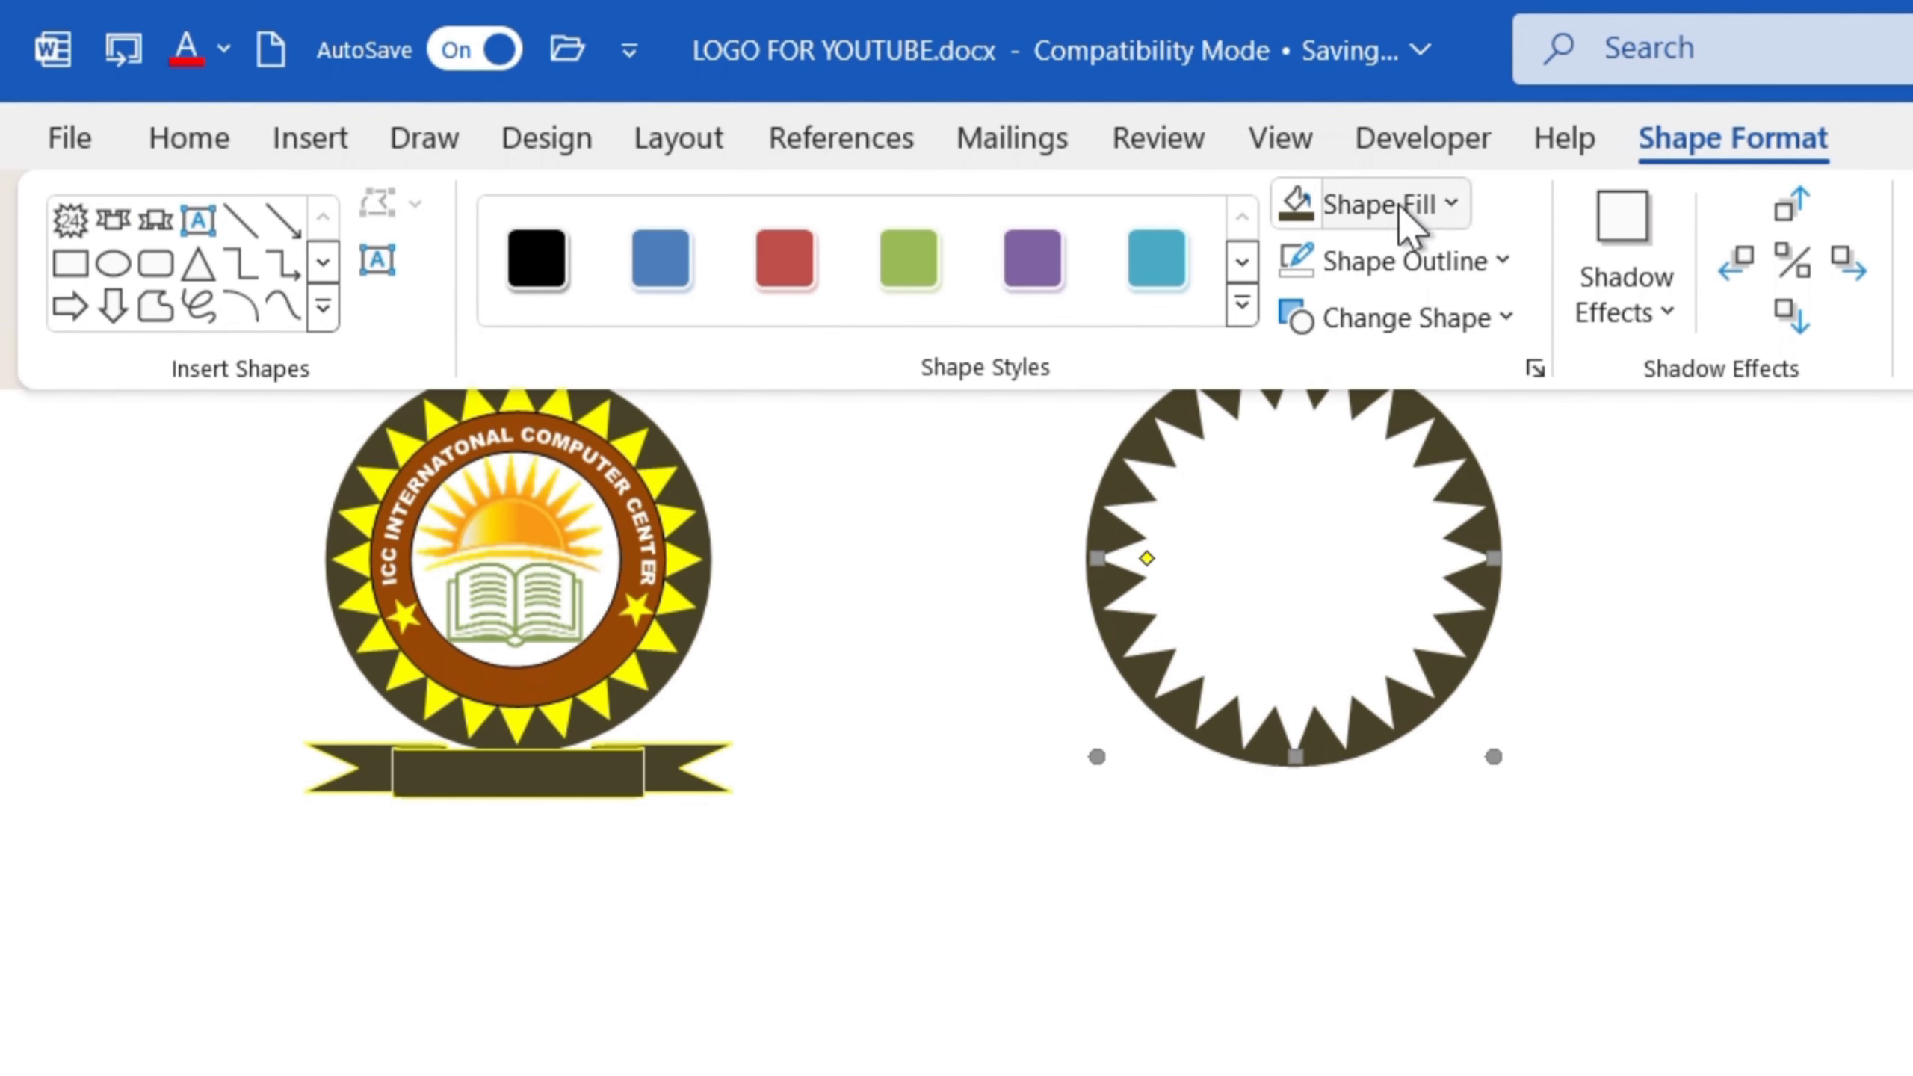
{"action": "left_click", "coordinate": [1378, 203]}
{"action": "left_click", "coordinate": [1400, 620]}
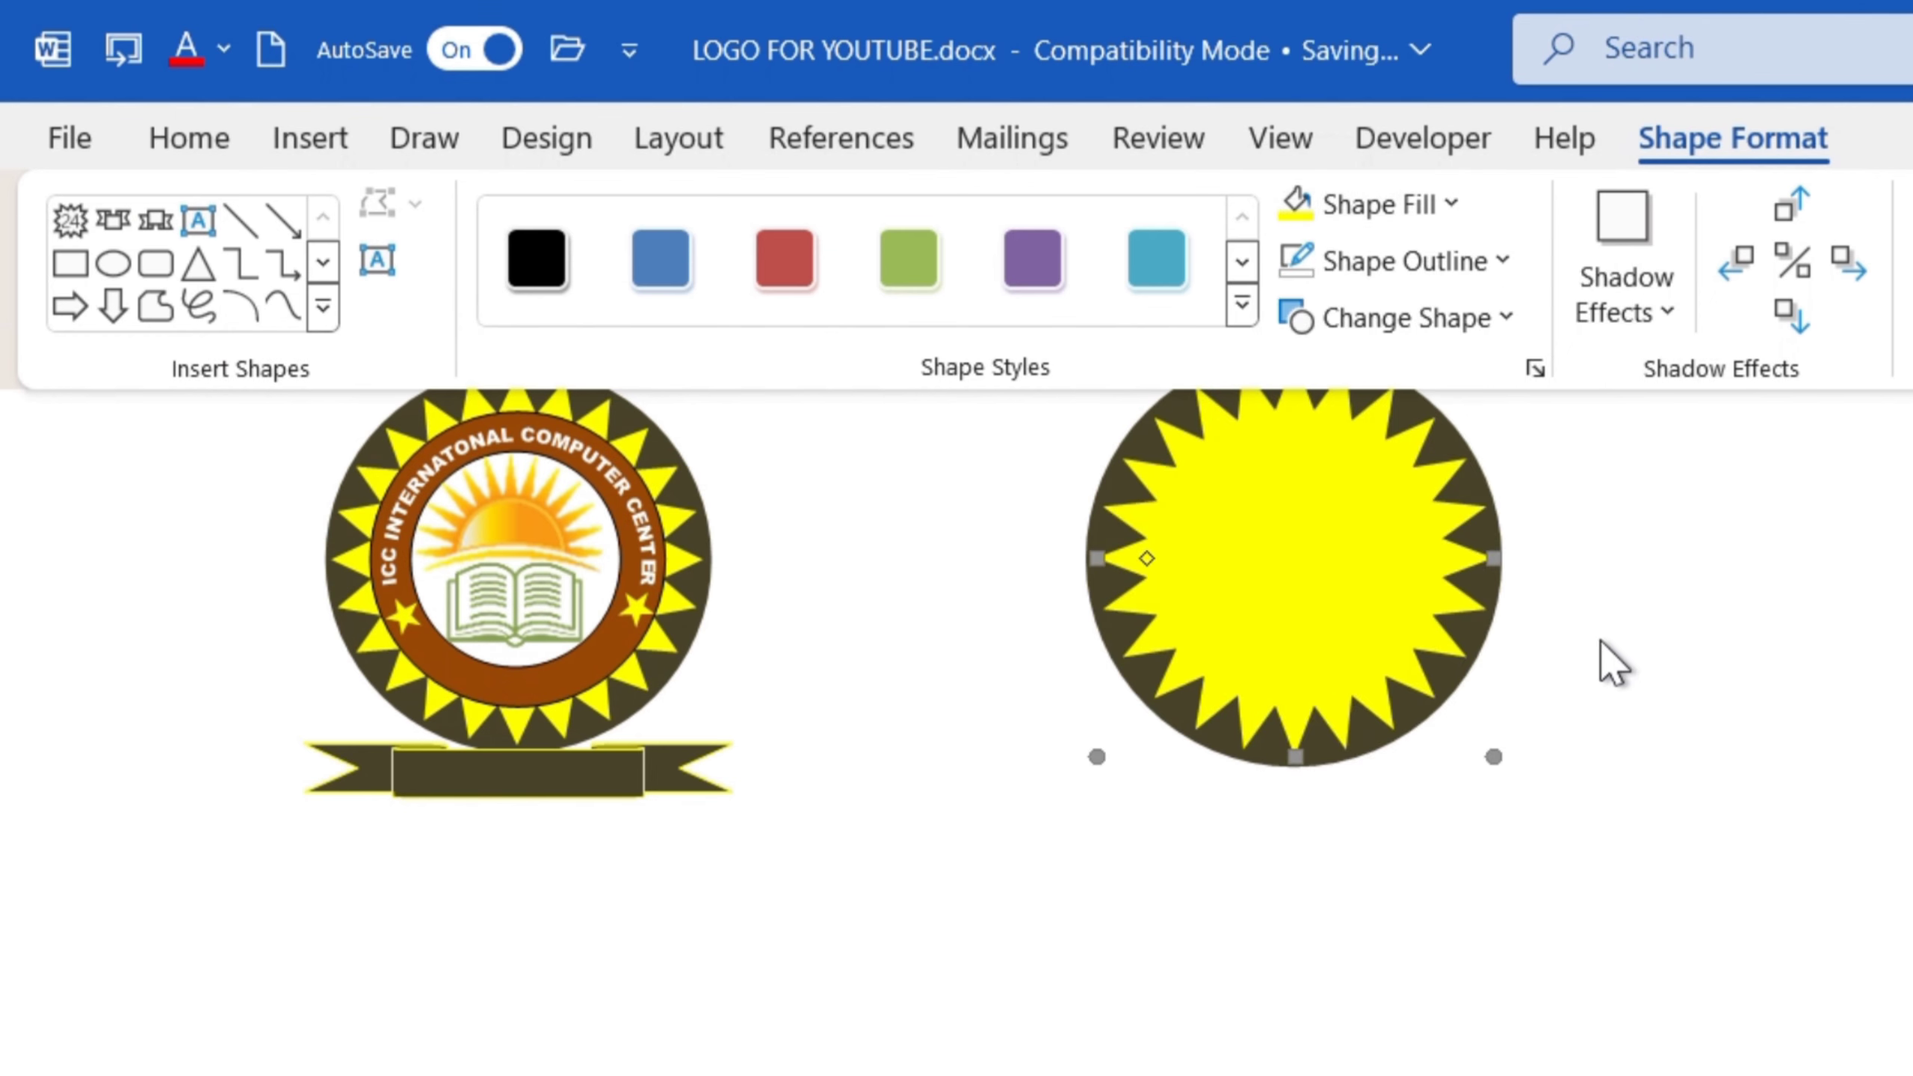
{"action": "left_click", "coordinate": [1763, 632]}
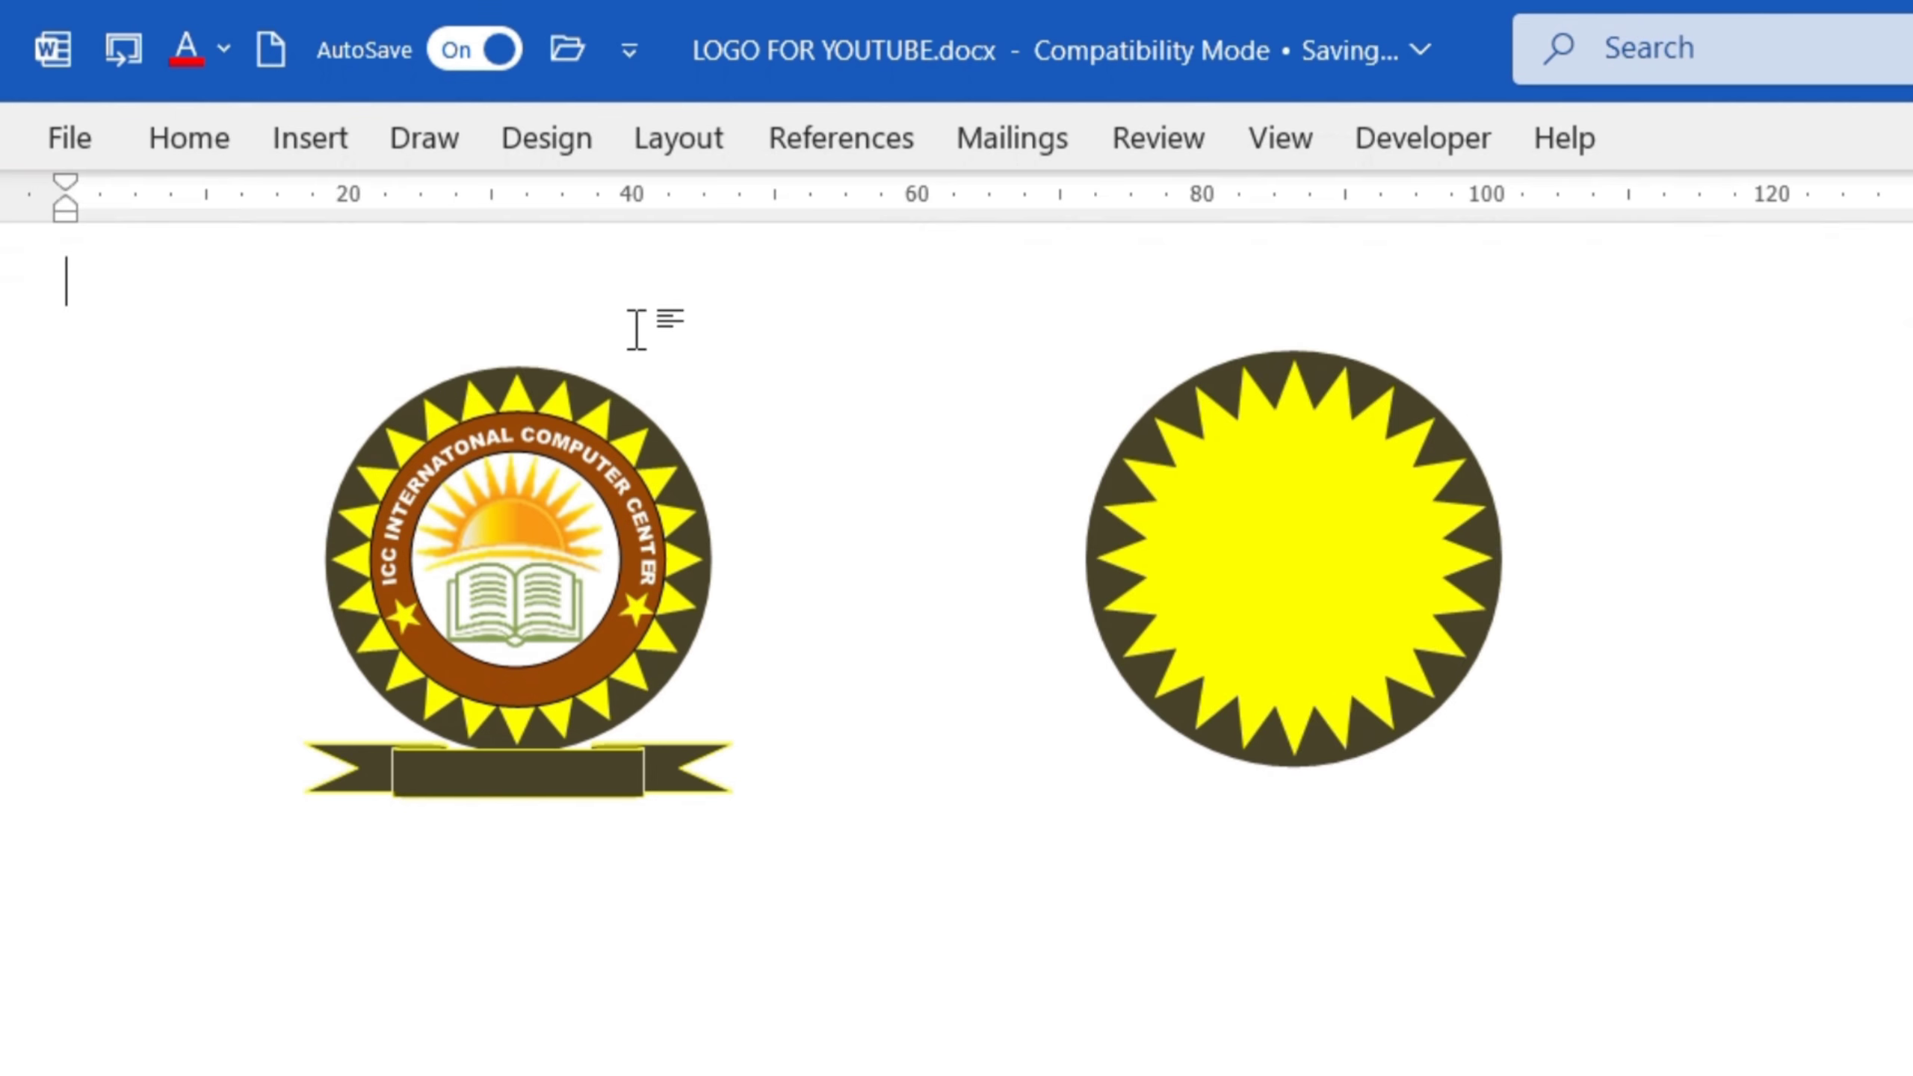
Draw a circle centred over the yellow star so that only the star's points show around it
{"action": "left_click", "coordinate": [326, 141]}
{"action": "left_click", "coordinate": [642, 239]}
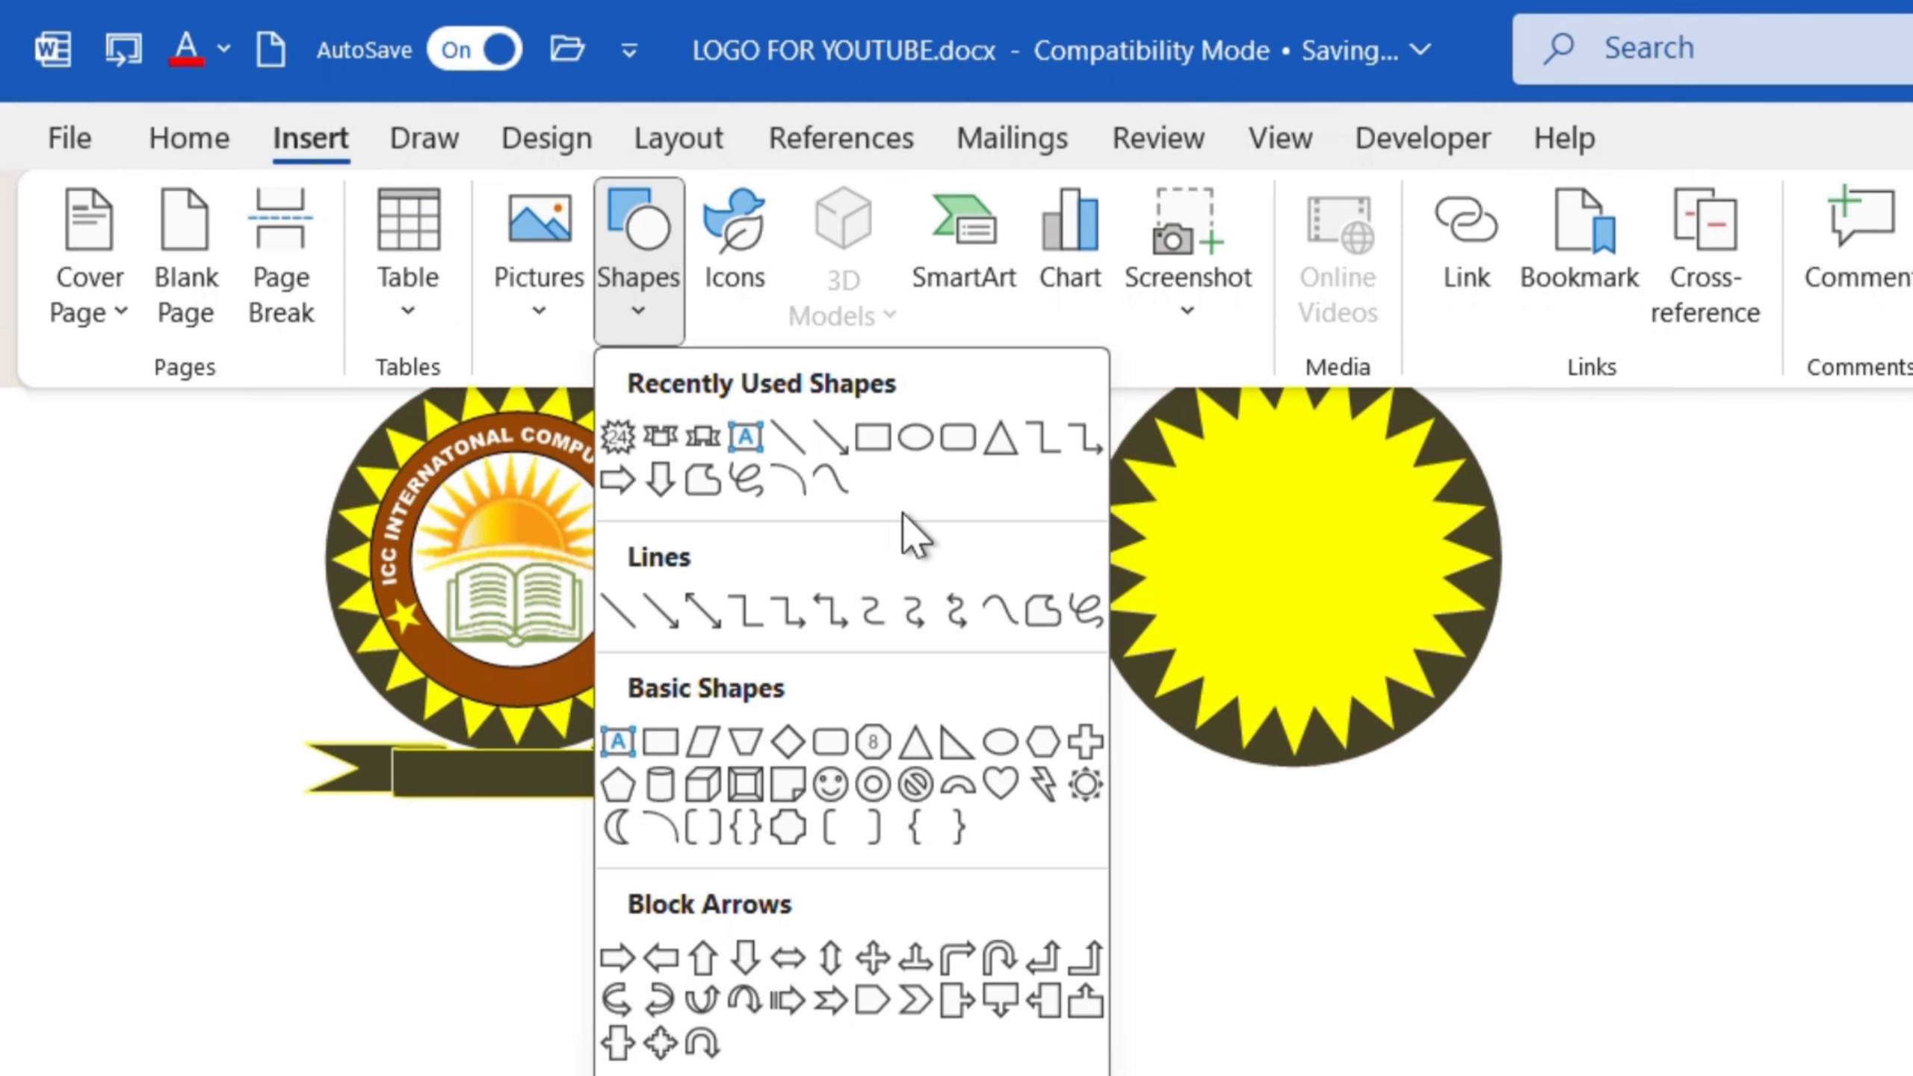
{"action": "left_click", "coordinate": [921, 443]}
{"action": "left_click_drag", "start_coordinate": [1190, 468], "coordinate": [1443, 707]}
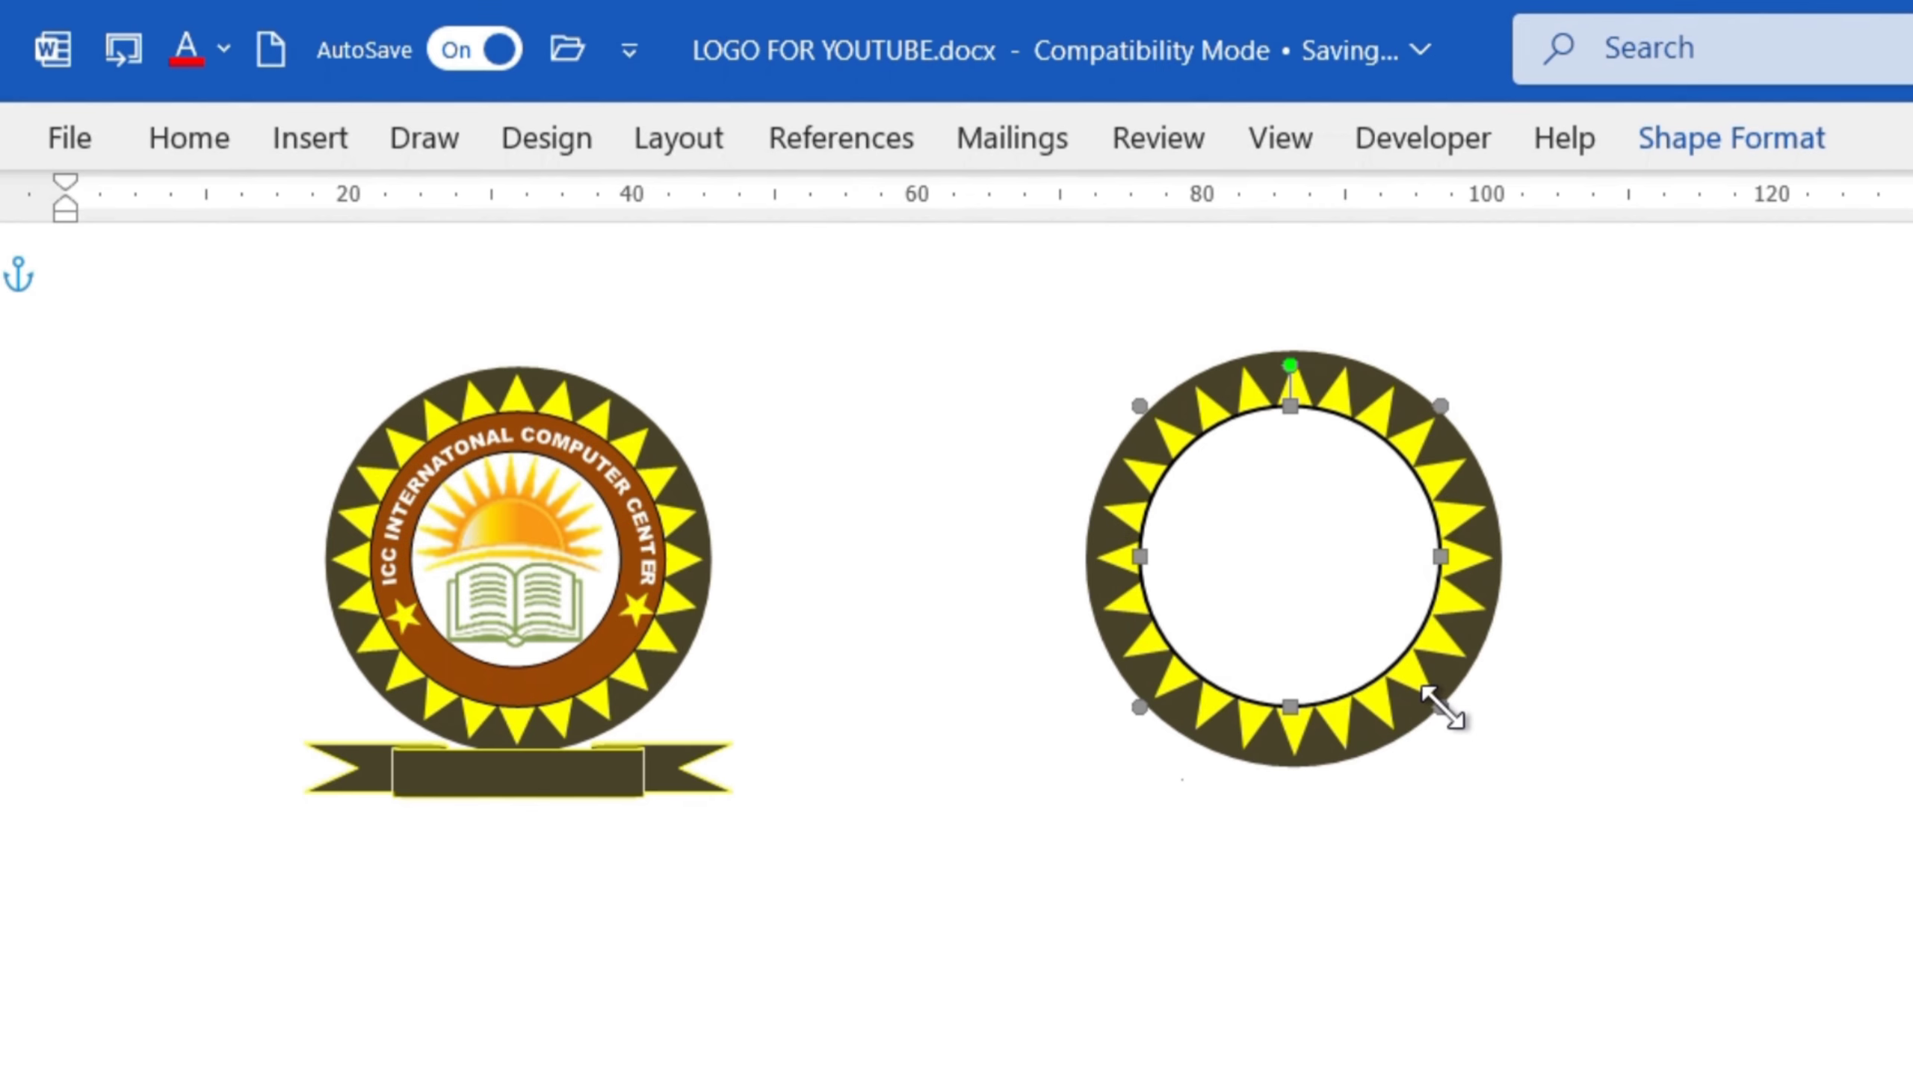
{"action": "key", "text": "Right"}
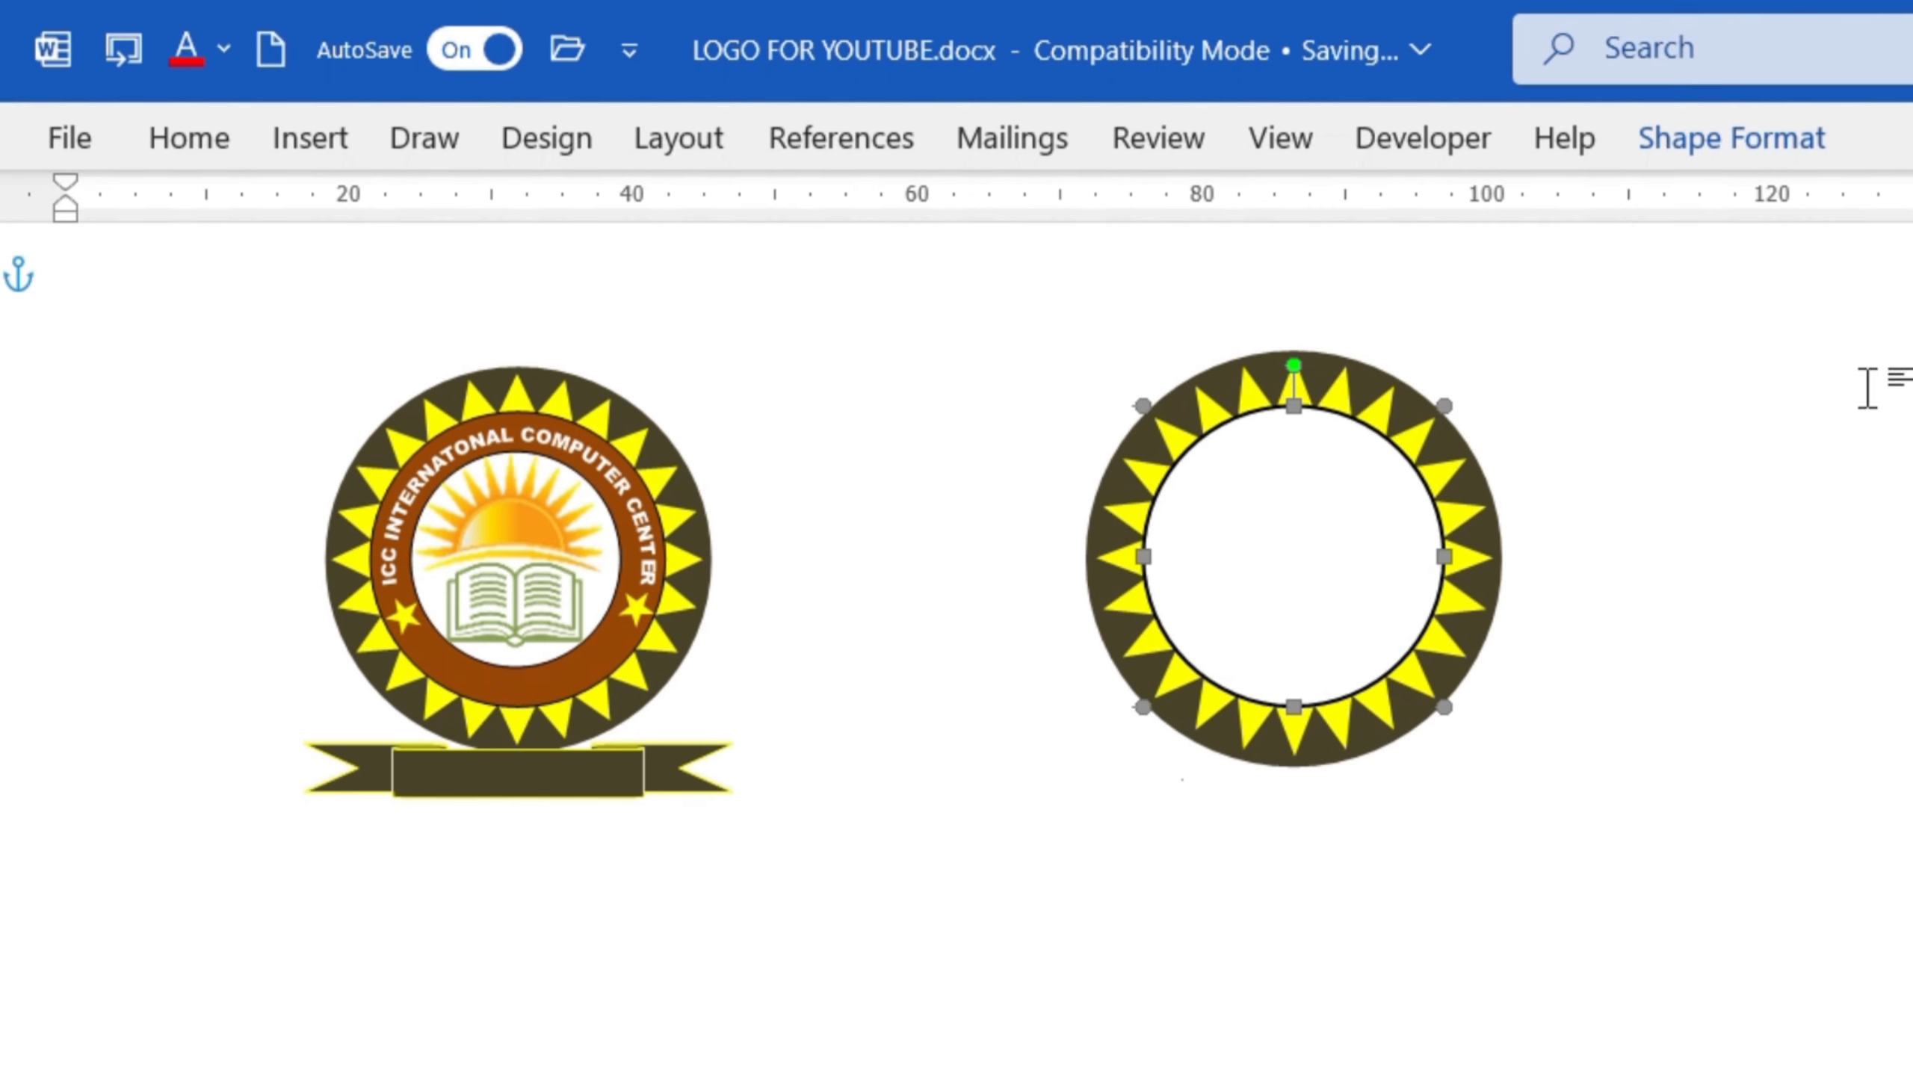
Set the outline weight of the new inner circle to ¼ pt
{"action": "left_click", "coordinate": [1767, 155]}
{"action": "left_click", "coordinate": [1414, 262]}
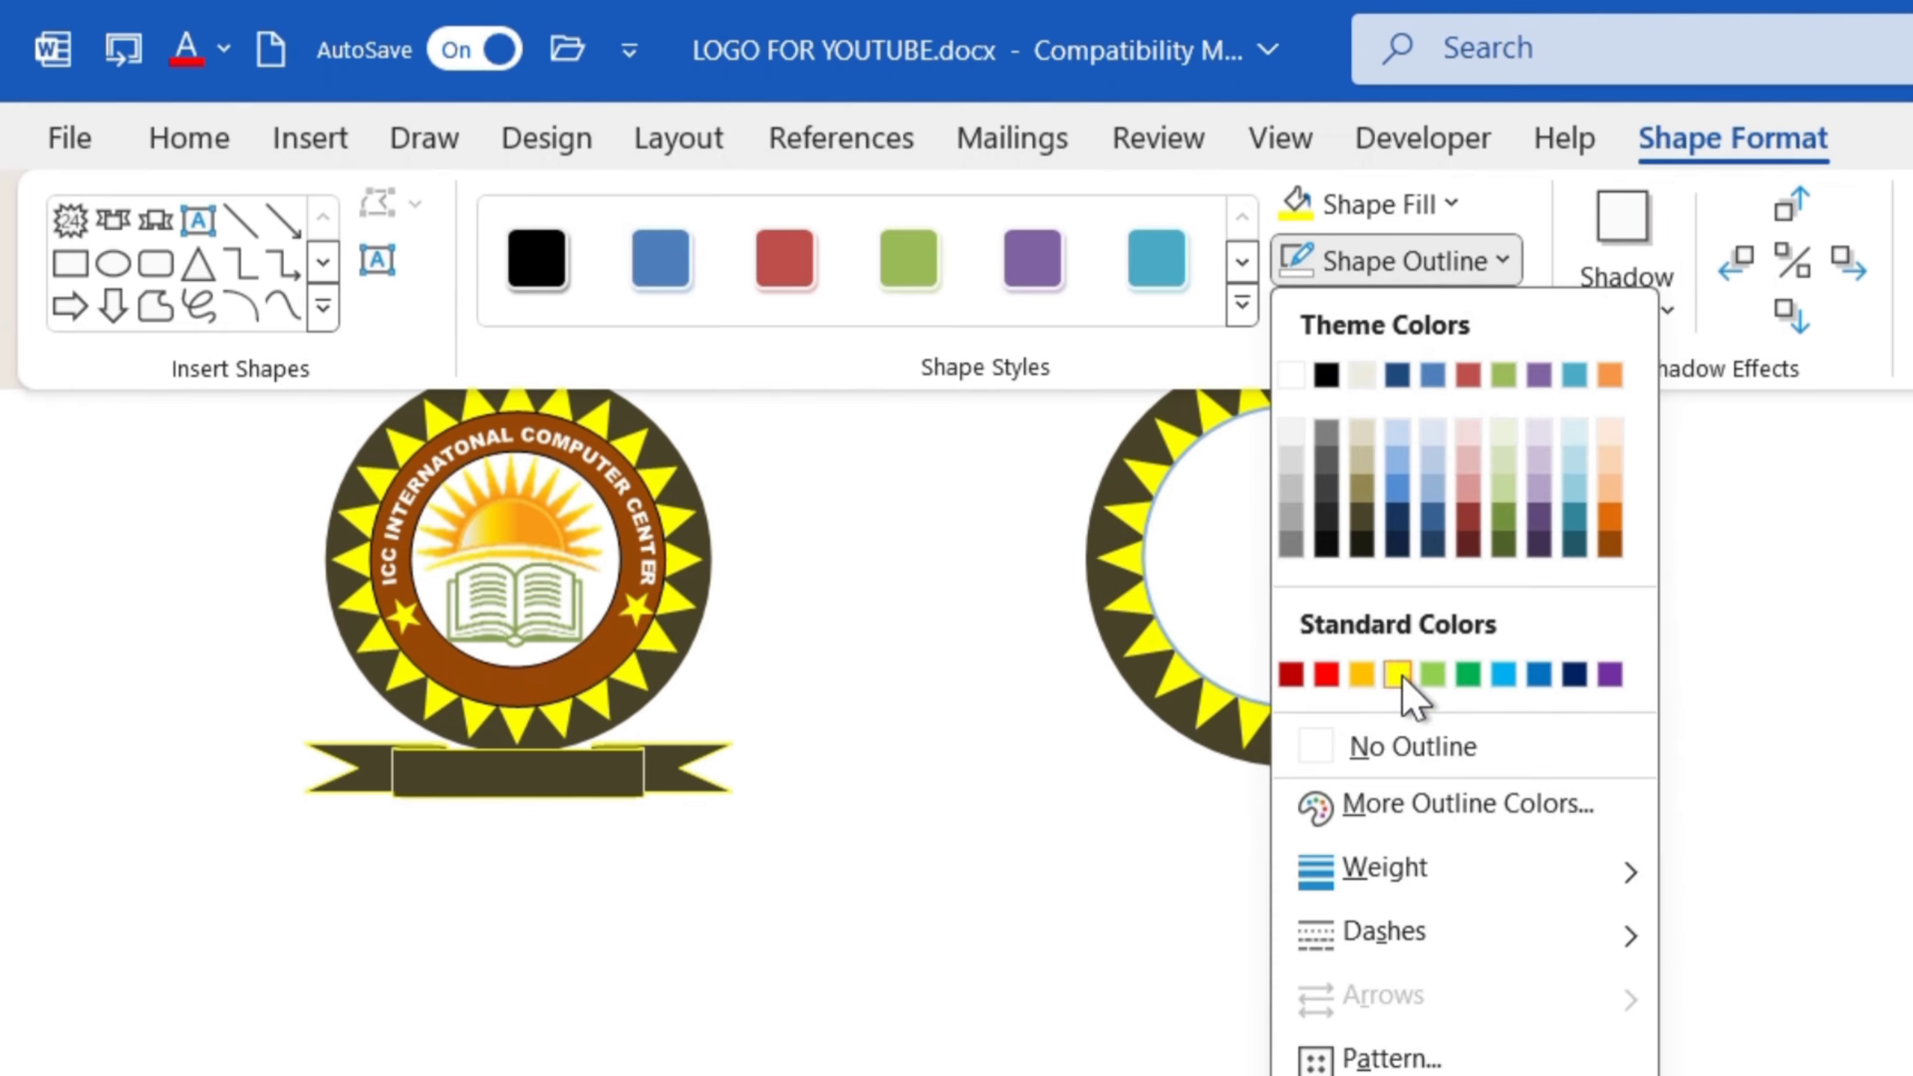
{"action": "mouse_move", "coordinate": [1529, 874]}
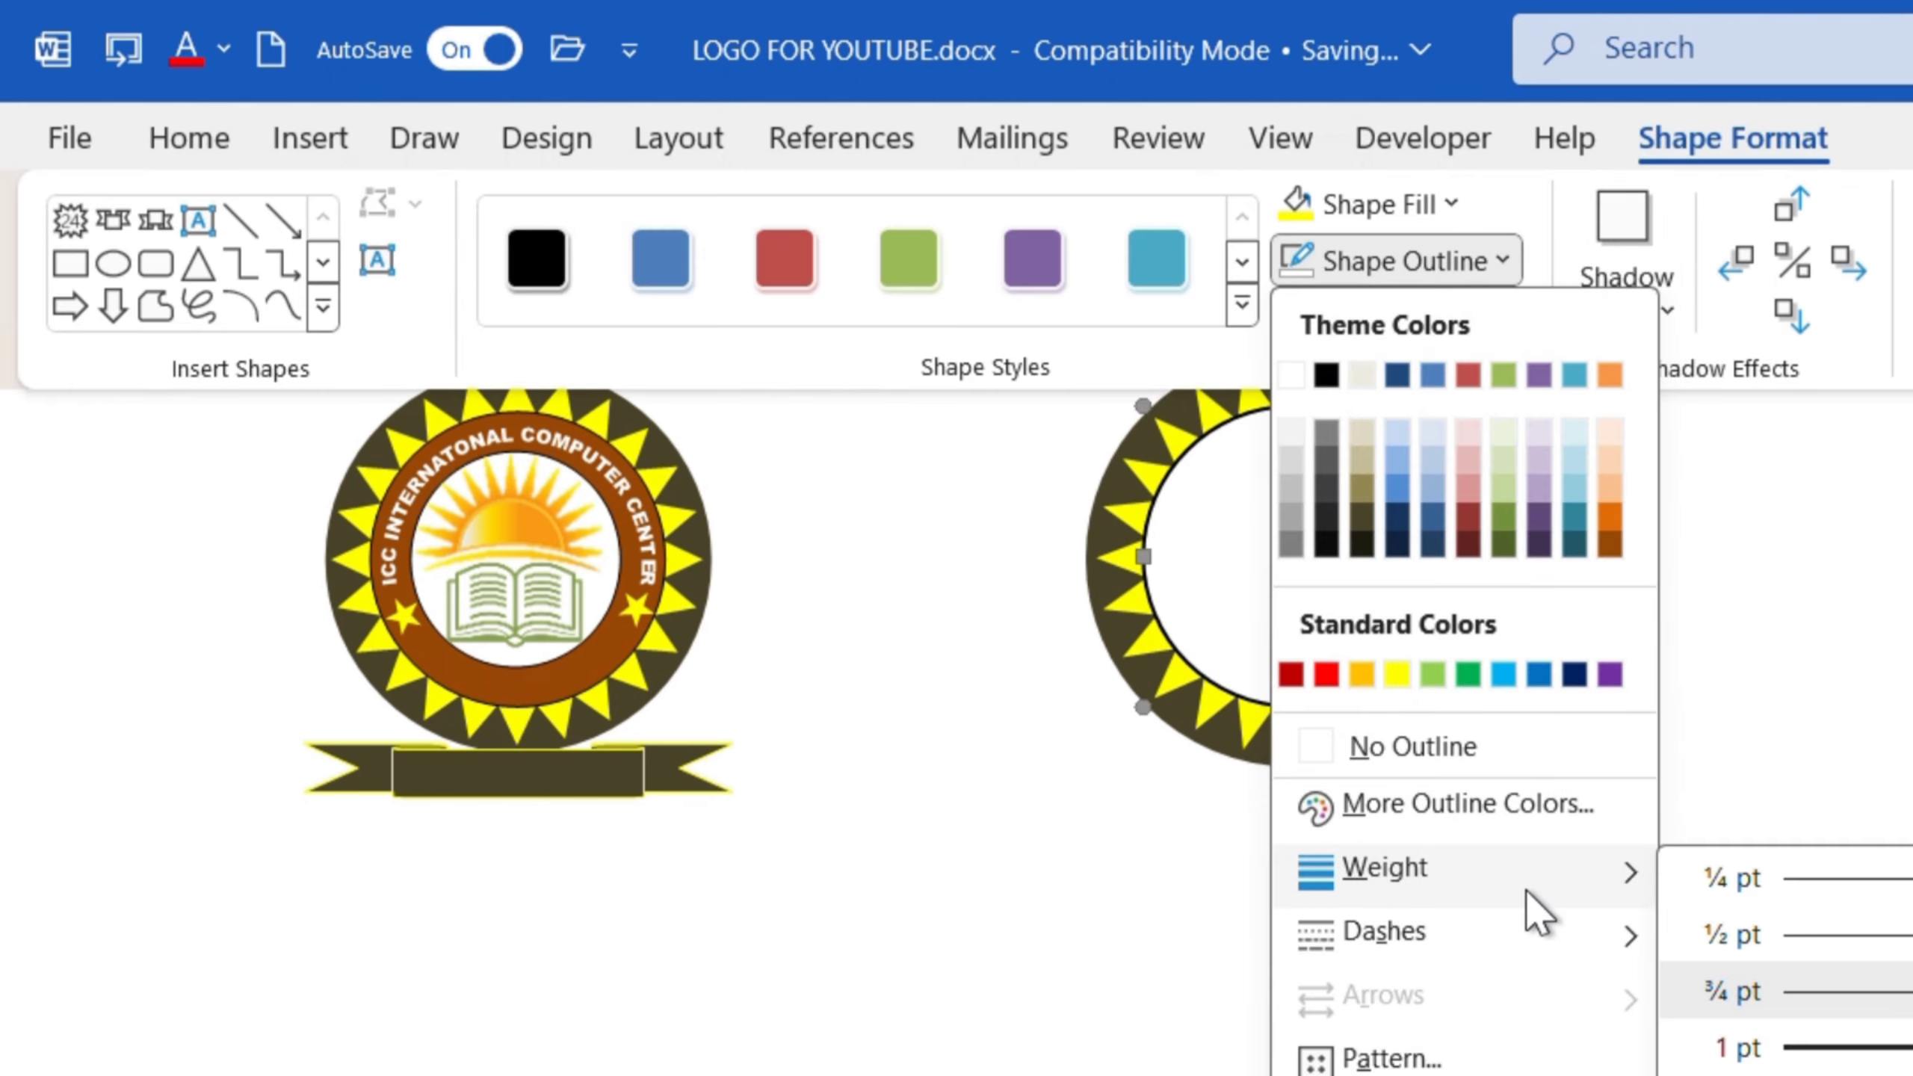
{"action": "left_click", "coordinate": [1795, 877]}
Fill the inner circle with the darkest orange theme shade (brown)
{"action": "double_click", "coordinate": [1703, 161]}
{"action": "left_click", "coordinate": [1658, 161]}
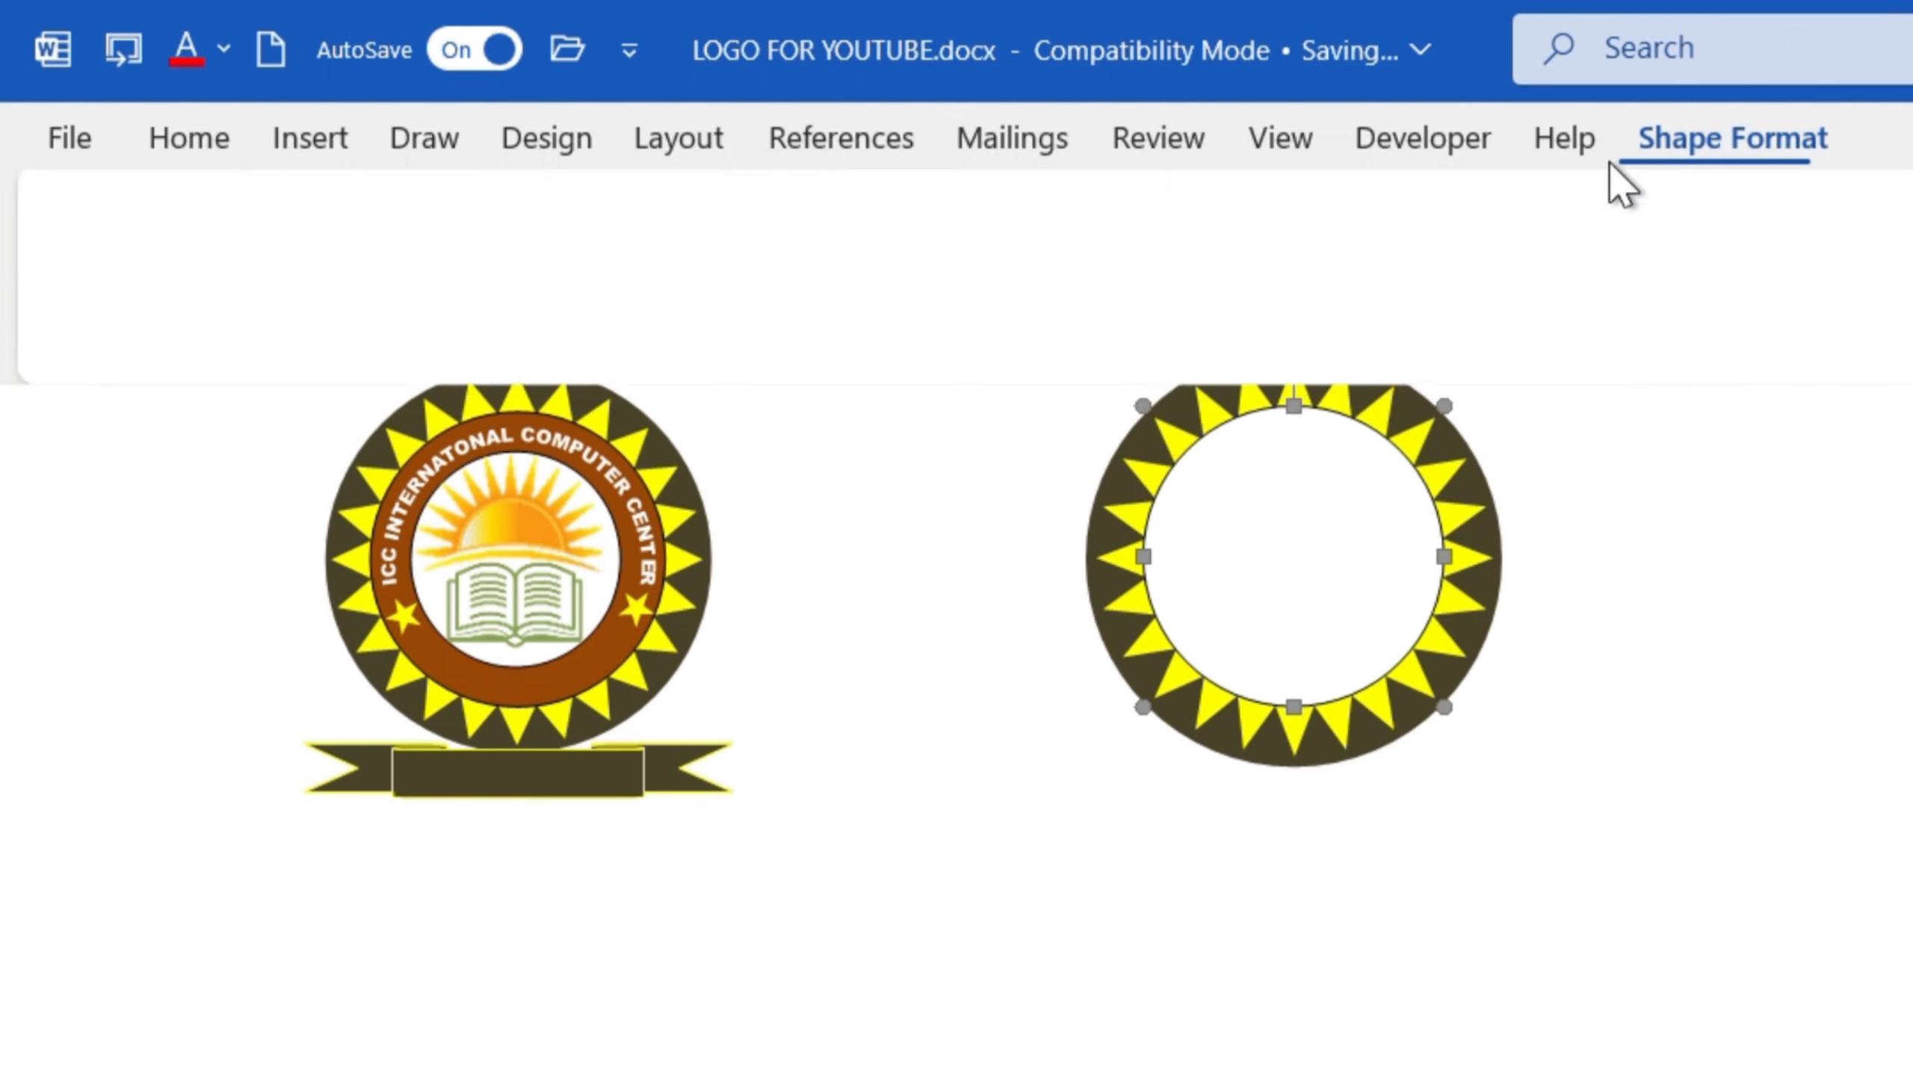
{"action": "left_click", "coordinate": [1446, 202]}
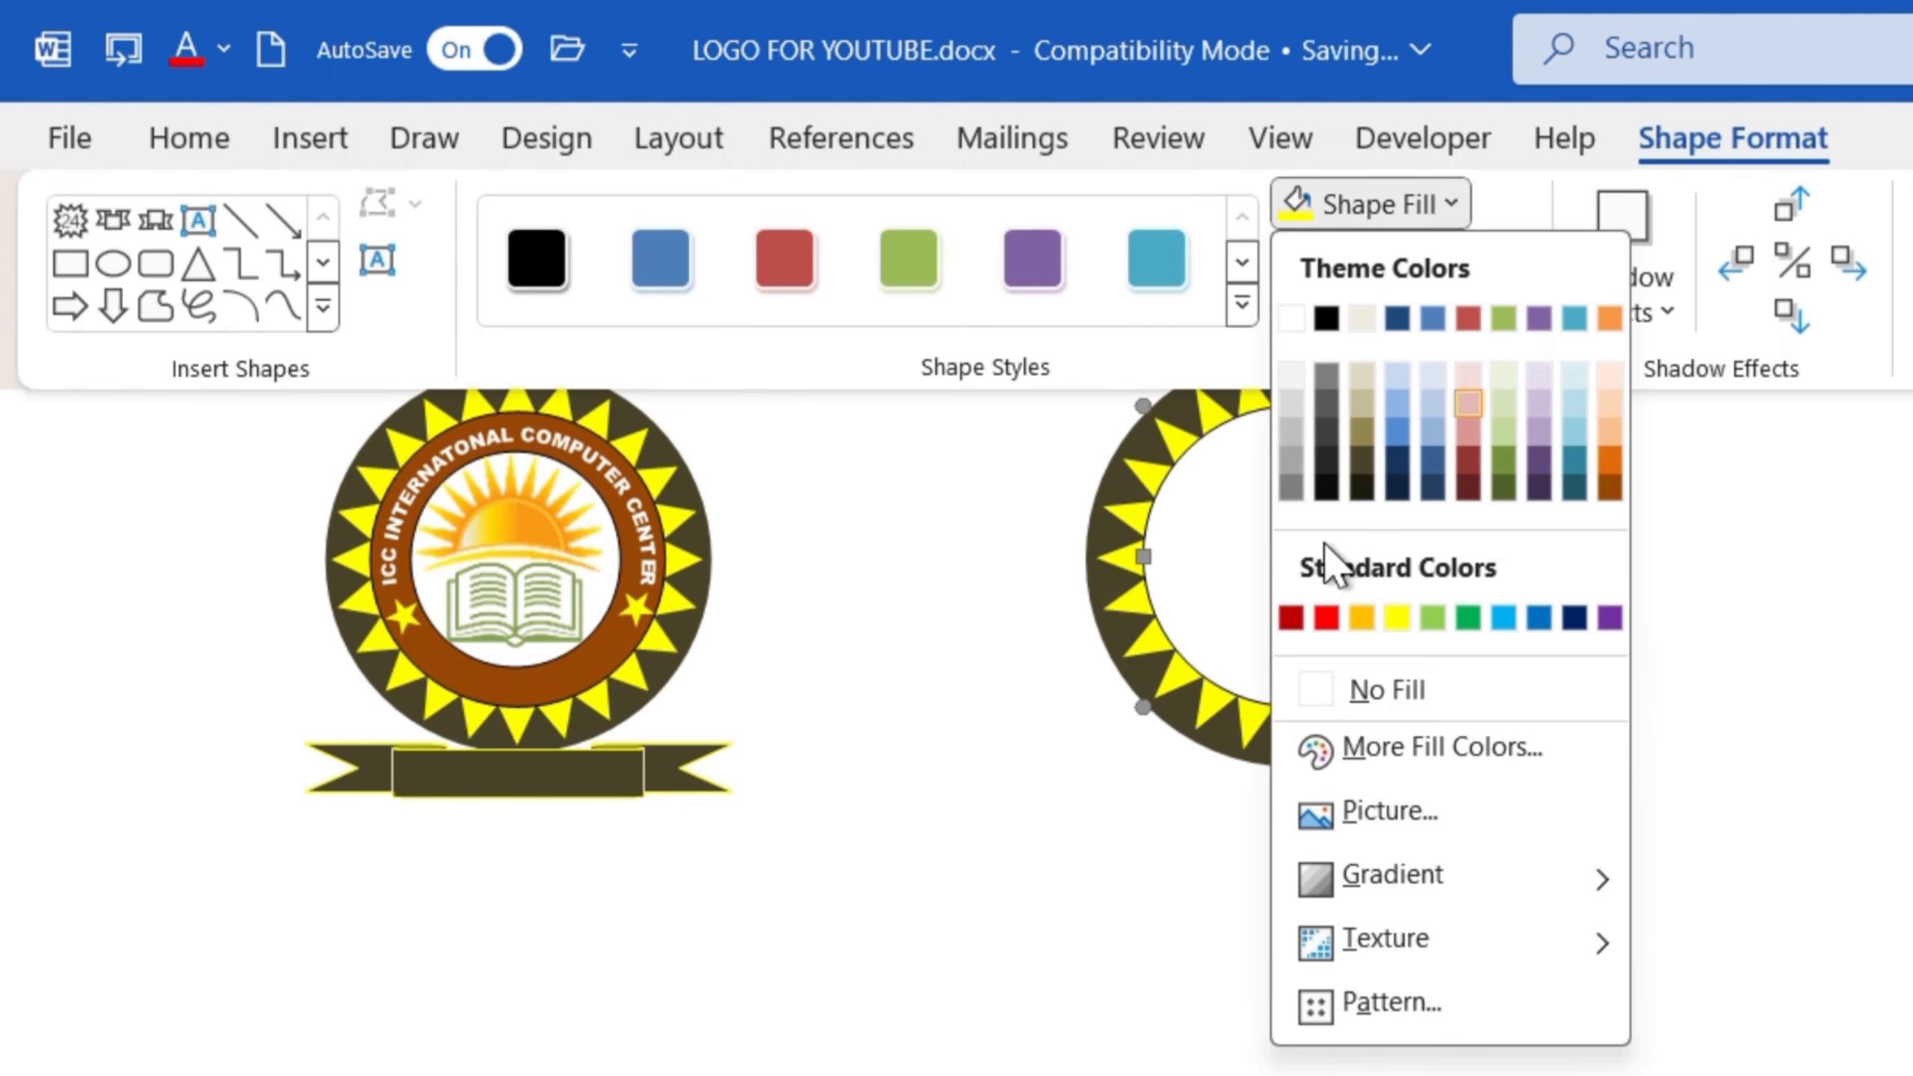
{"action": "left_click", "coordinate": [1610, 488]}
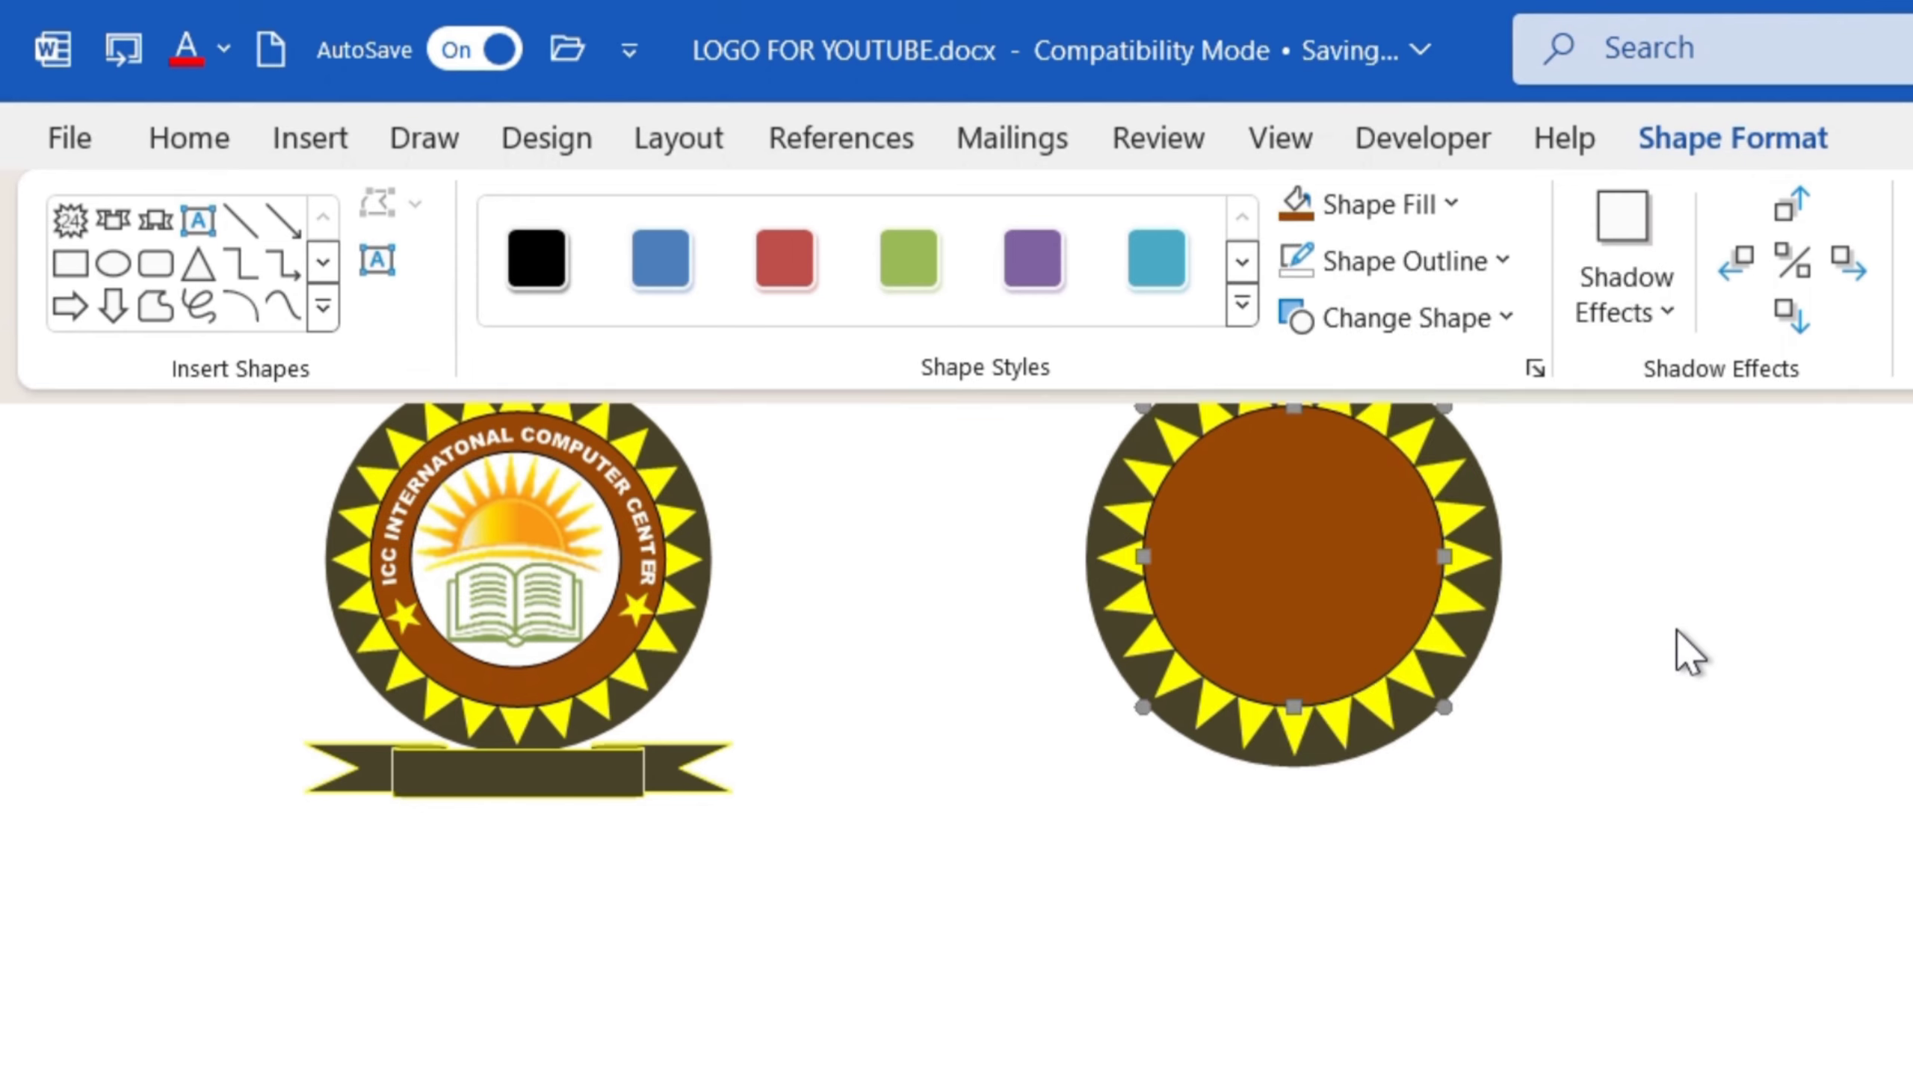
{"action": "left_click", "coordinate": [1565, 556]}
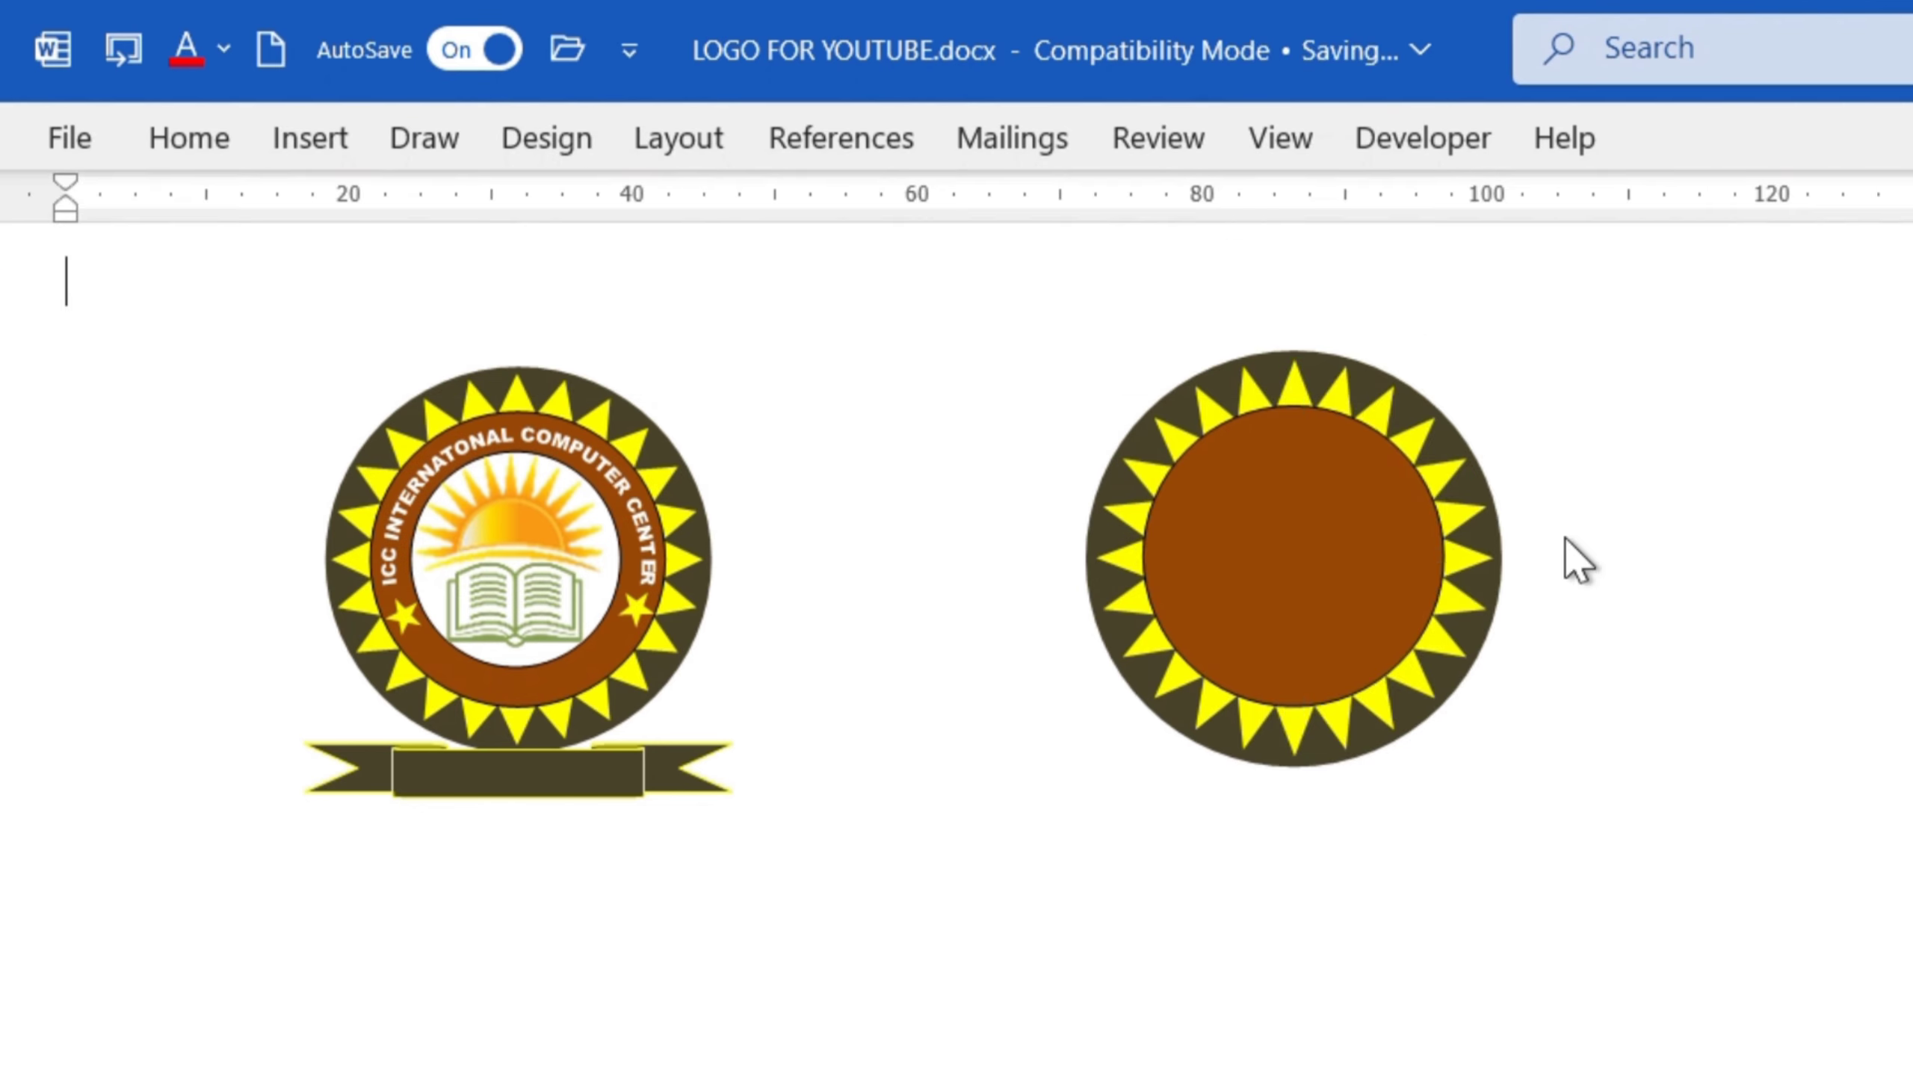
Duplicate the brown inner circle and fill the copy with white
{"action": "left_click", "coordinate": [1369, 454]}
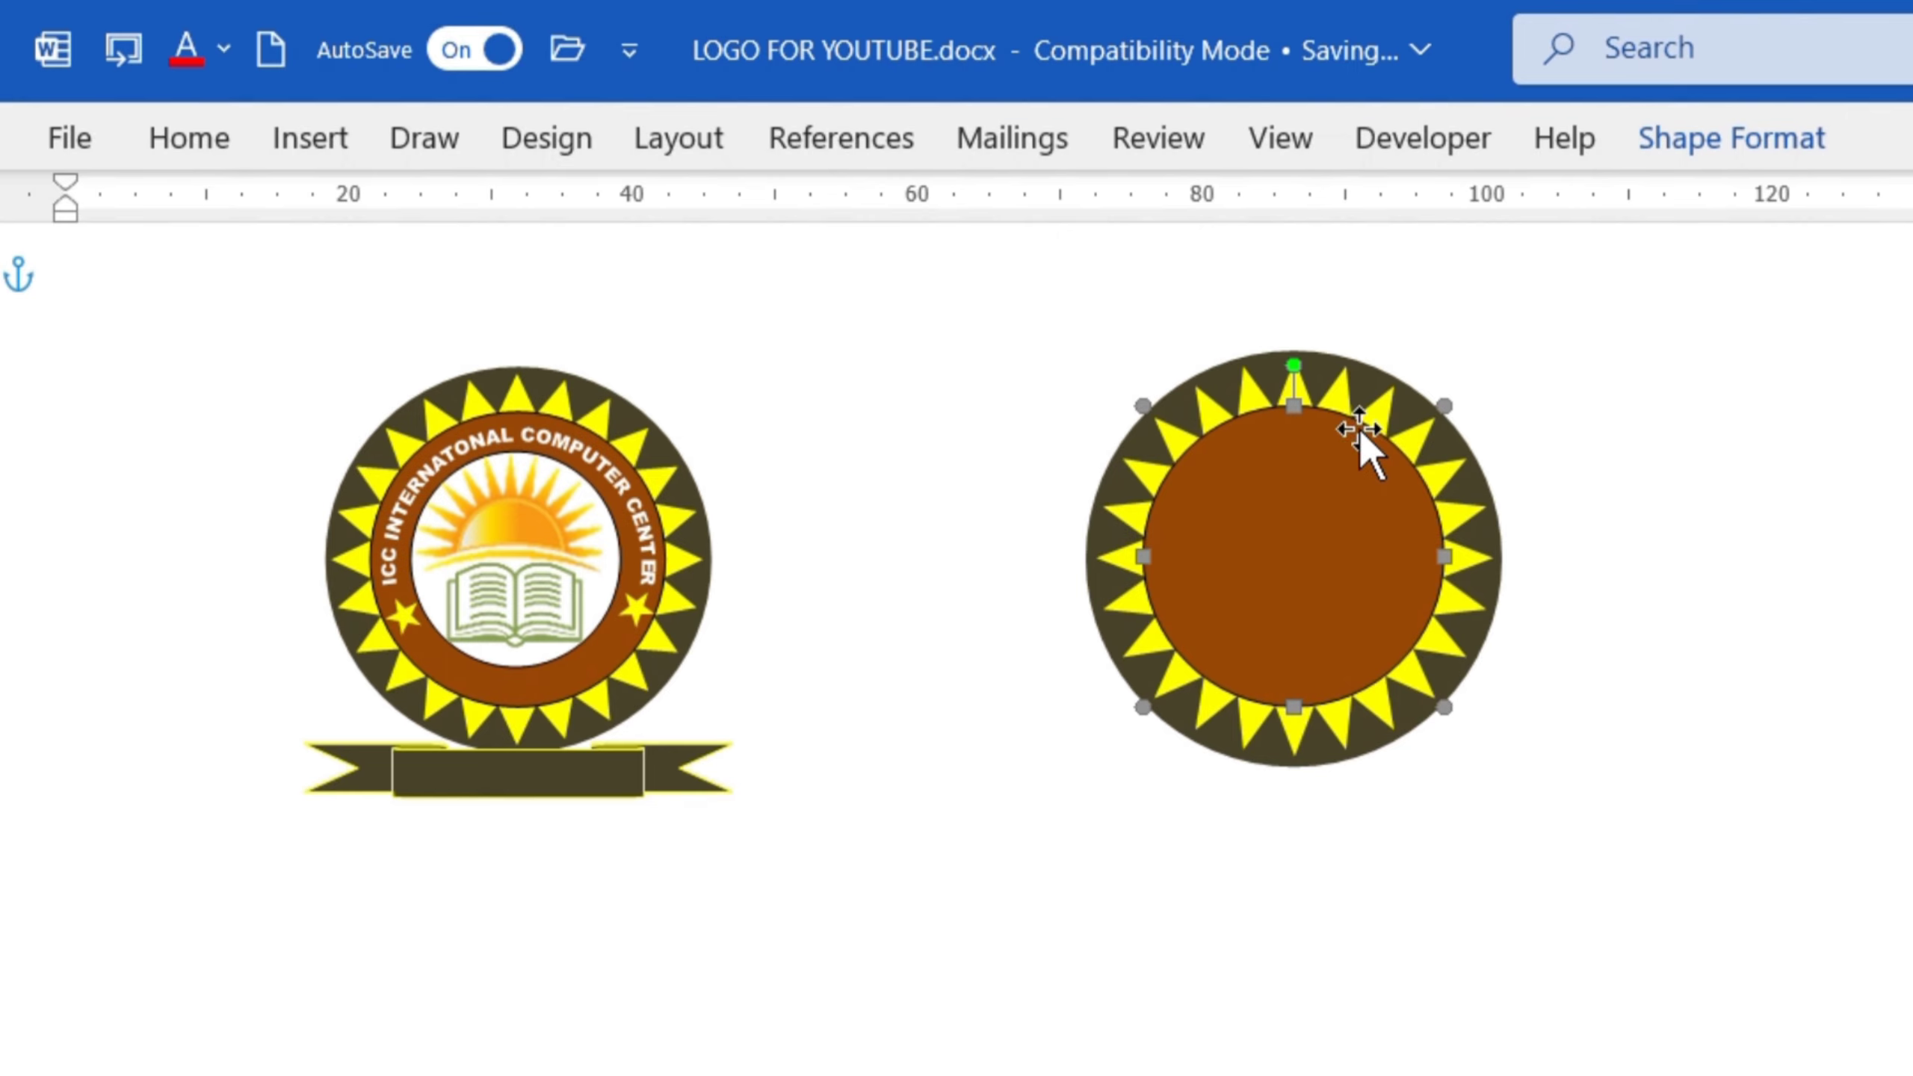
{"action": "key", "text": "ctrl+v"}
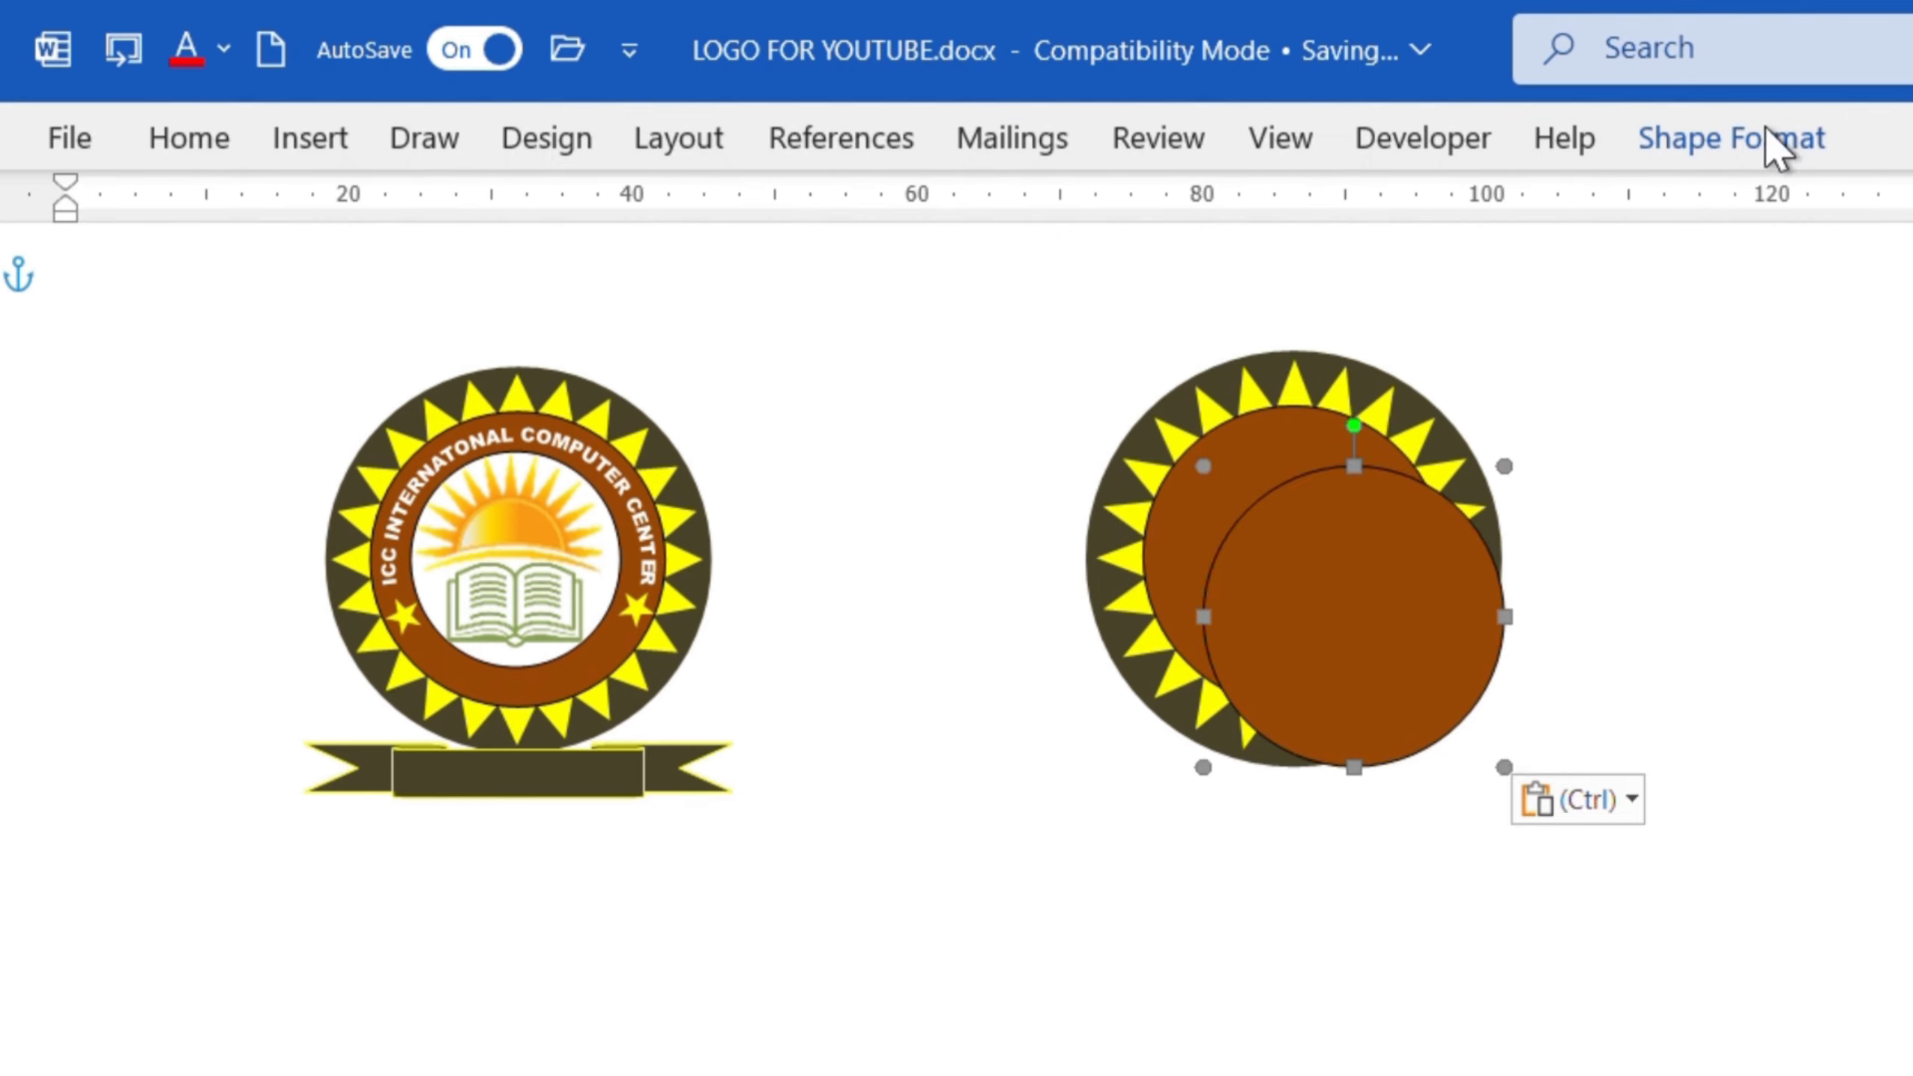
{"action": "left_click", "coordinate": [1740, 144]}
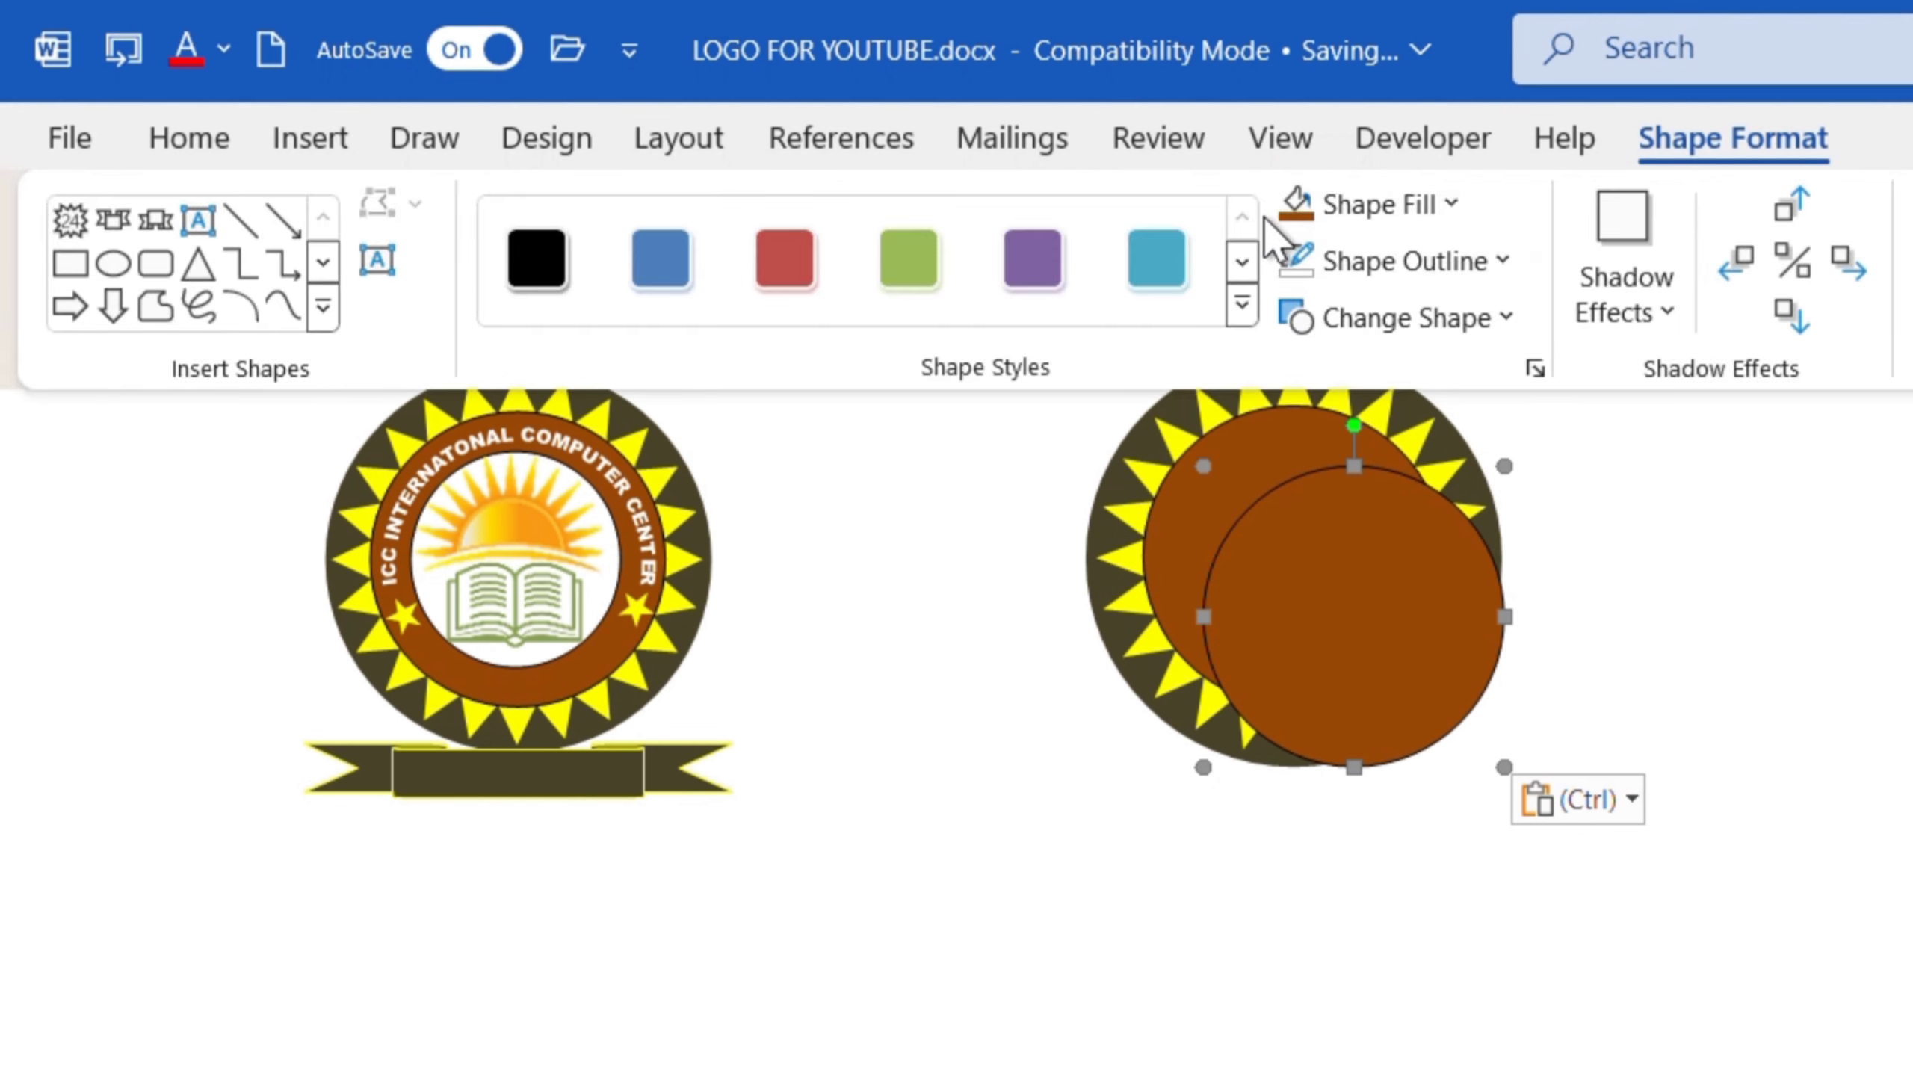
{"action": "left_click", "coordinate": [1399, 197]}
{"action": "left_click", "coordinate": [1290, 318]}
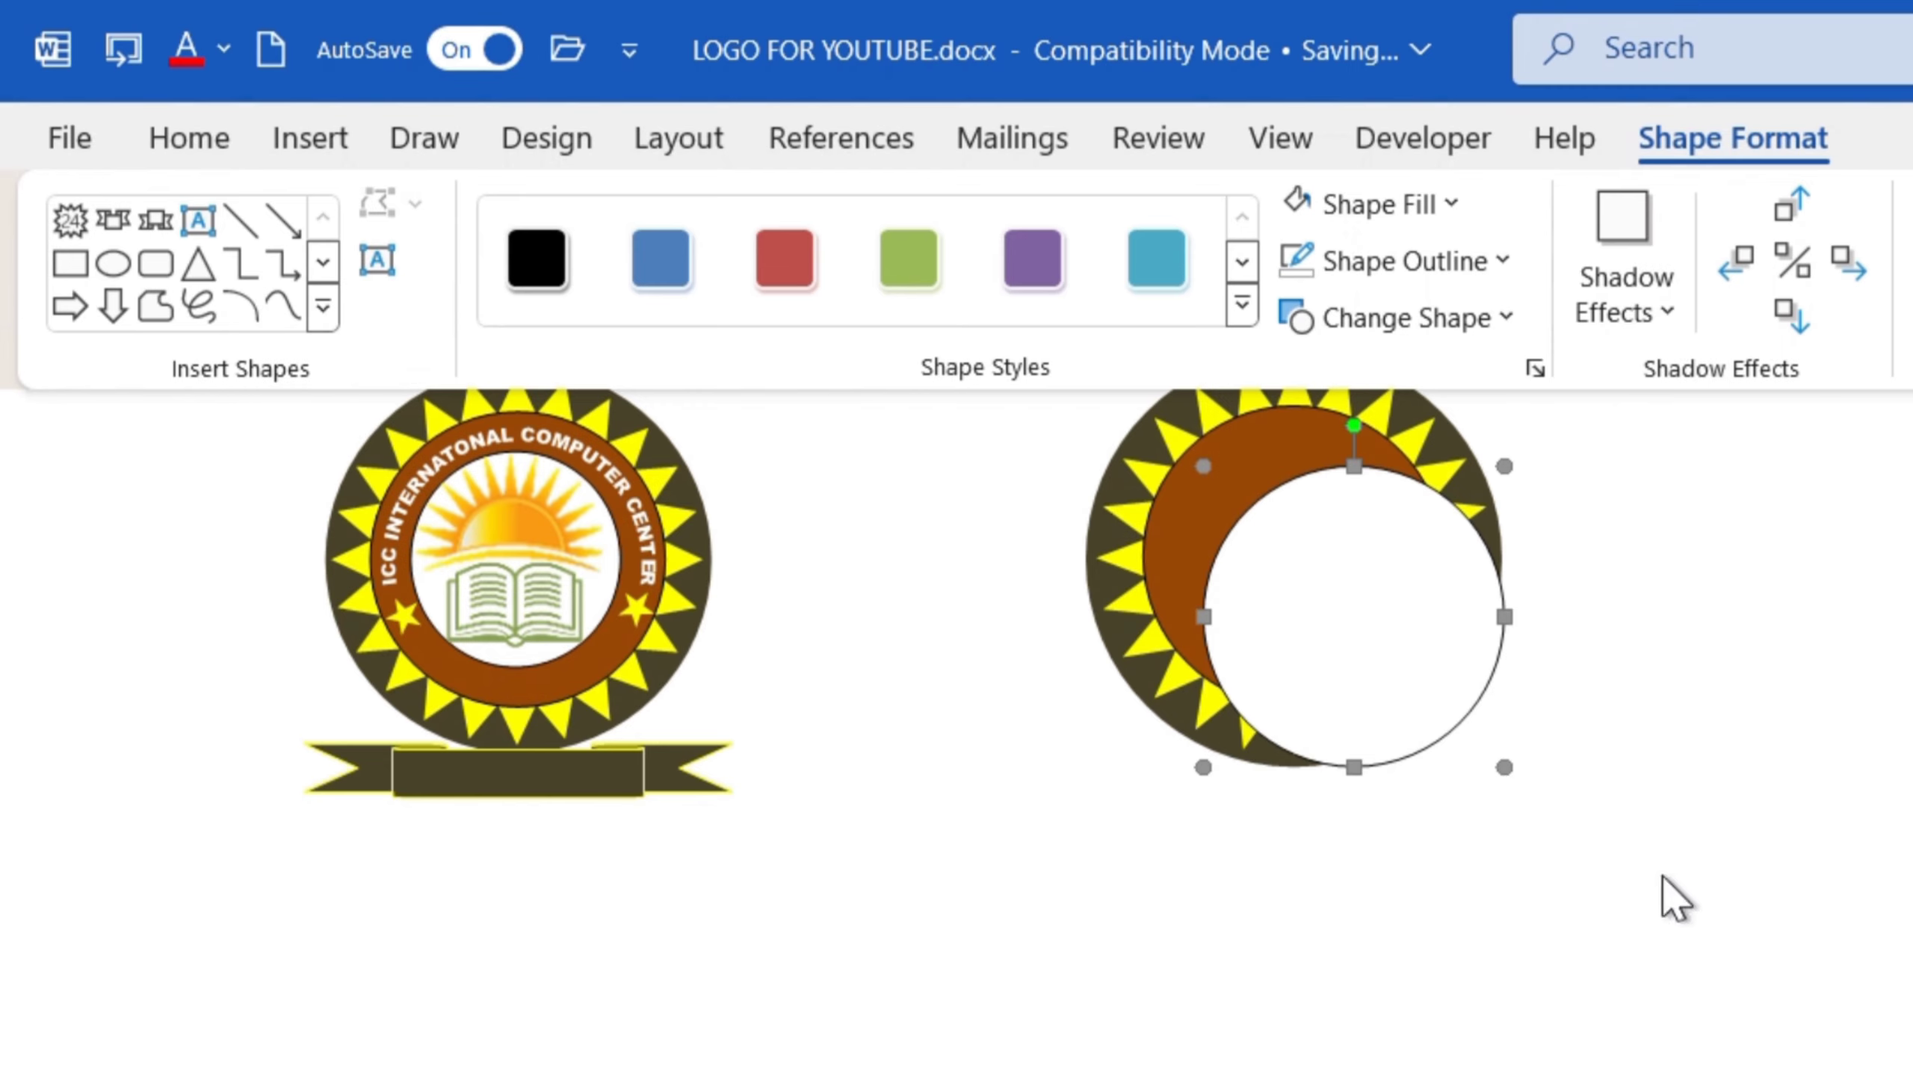
Shrink the white circle and centre it inside the brown circle, leaving an even brown ring around it
{"action": "left_click_drag", "start_coordinate": [1505, 768], "coordinate": [1413, 675]}
{"action": "key", "text": "Left"}
{"action": "key", "text": "Left"}
{"action": "key", "text": "Left"}
{"action": "key", "text": "Left"}
{"action": "key", "text": "Left"}
{"action": "key", "text": "Left"}
{"action": "key", "text": "Left"}
{"action": "key", "text": "Left"}
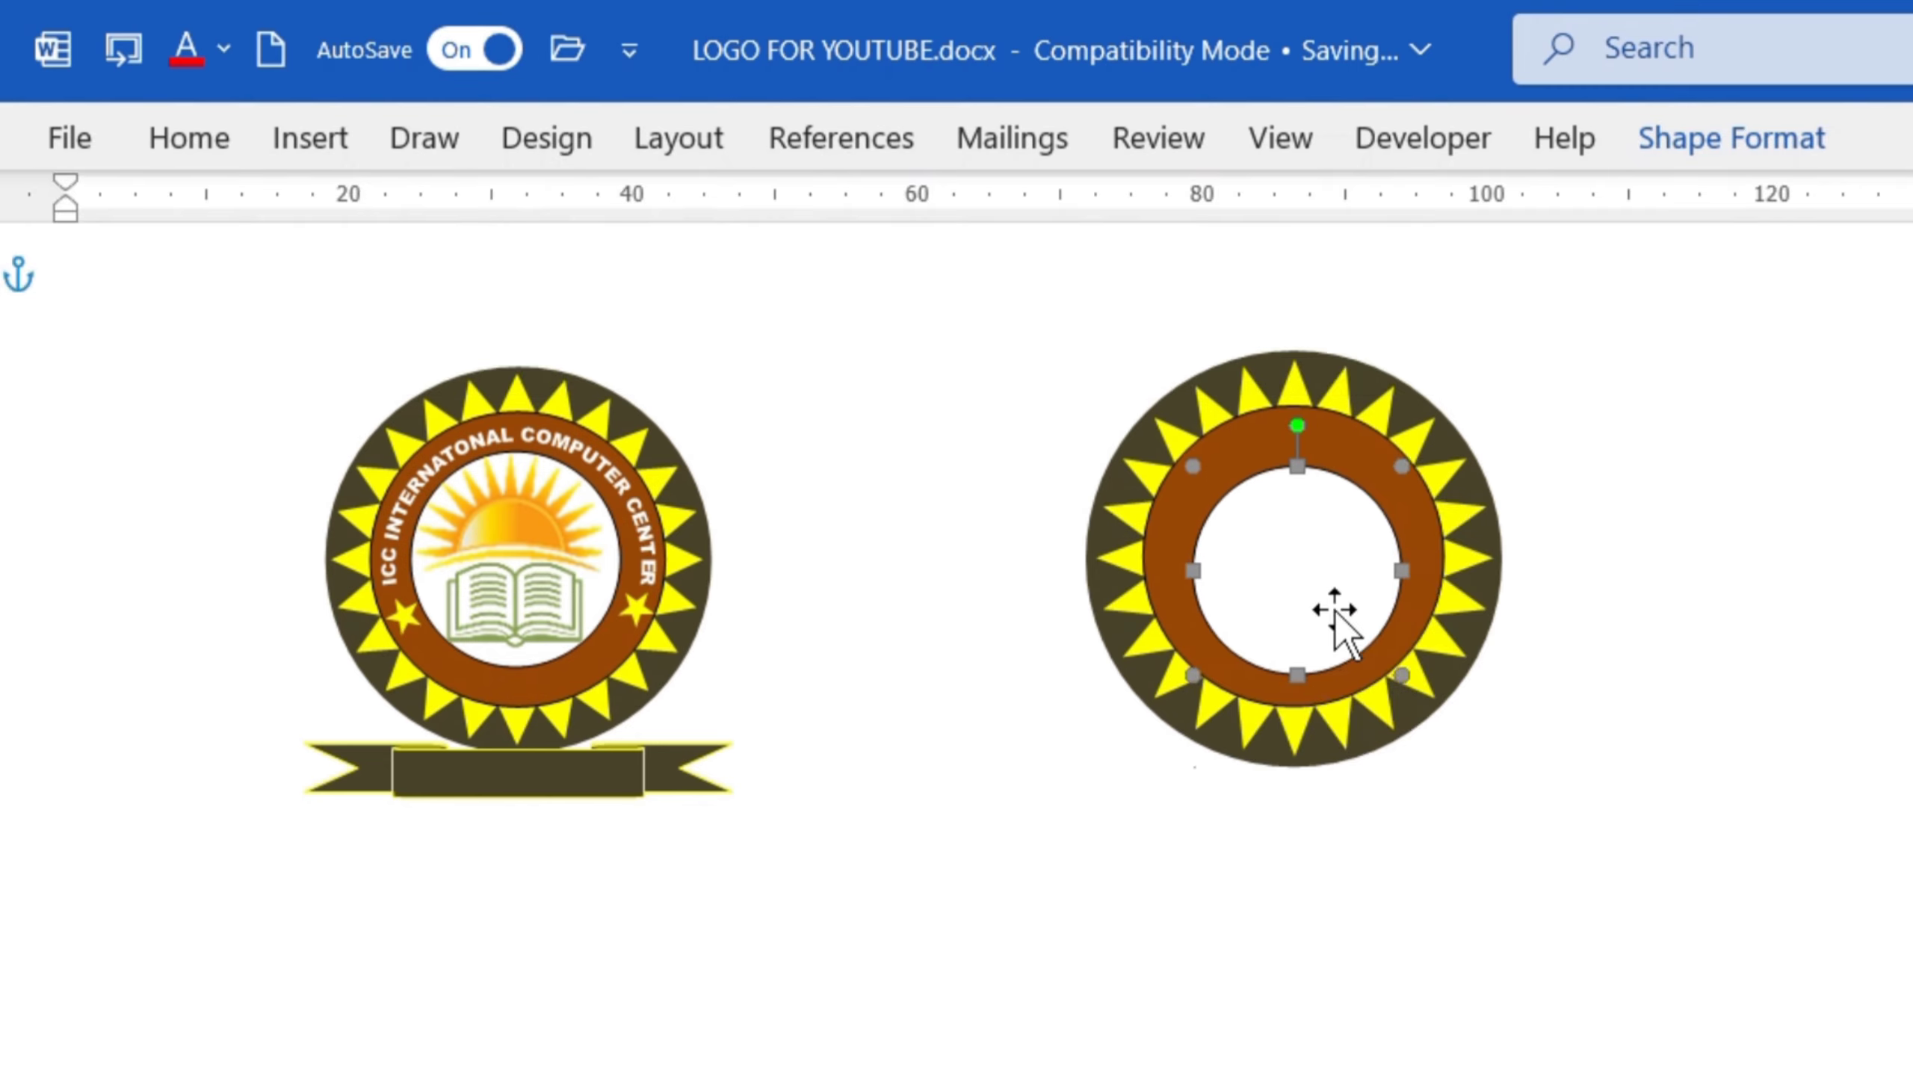
{"action": "key", "text": "Up"}
{"action": "key", "text": "Up"}
{"action": "key", "text": "Up"}
{"action": "key", "text": "Up"}
{"action": "key", "text": "Up"}
{"action": "key", "text": "Up"}
{"action": "key", "text": "Right"}
{"action": "key", "text": "Right"}
{"action": "key", "text": "Right"}
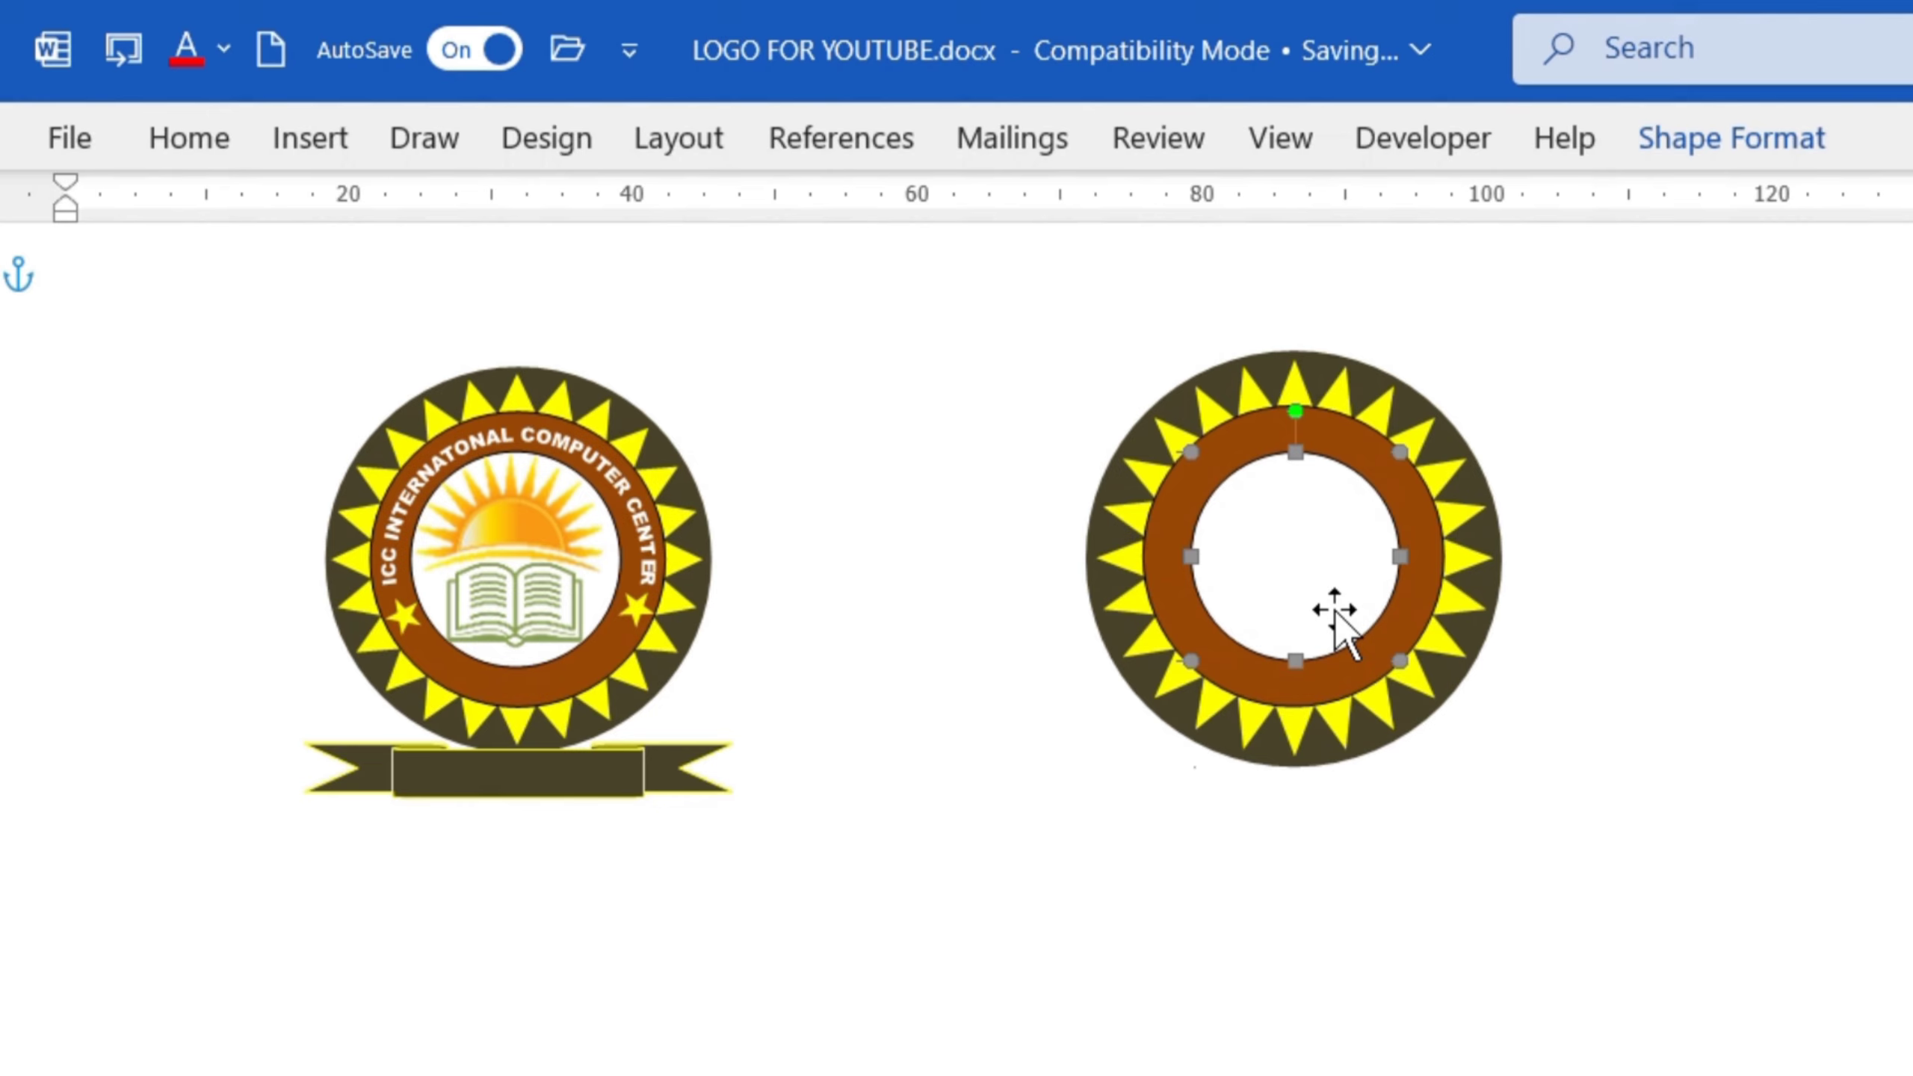
{"action": "key", "text": "Up"}
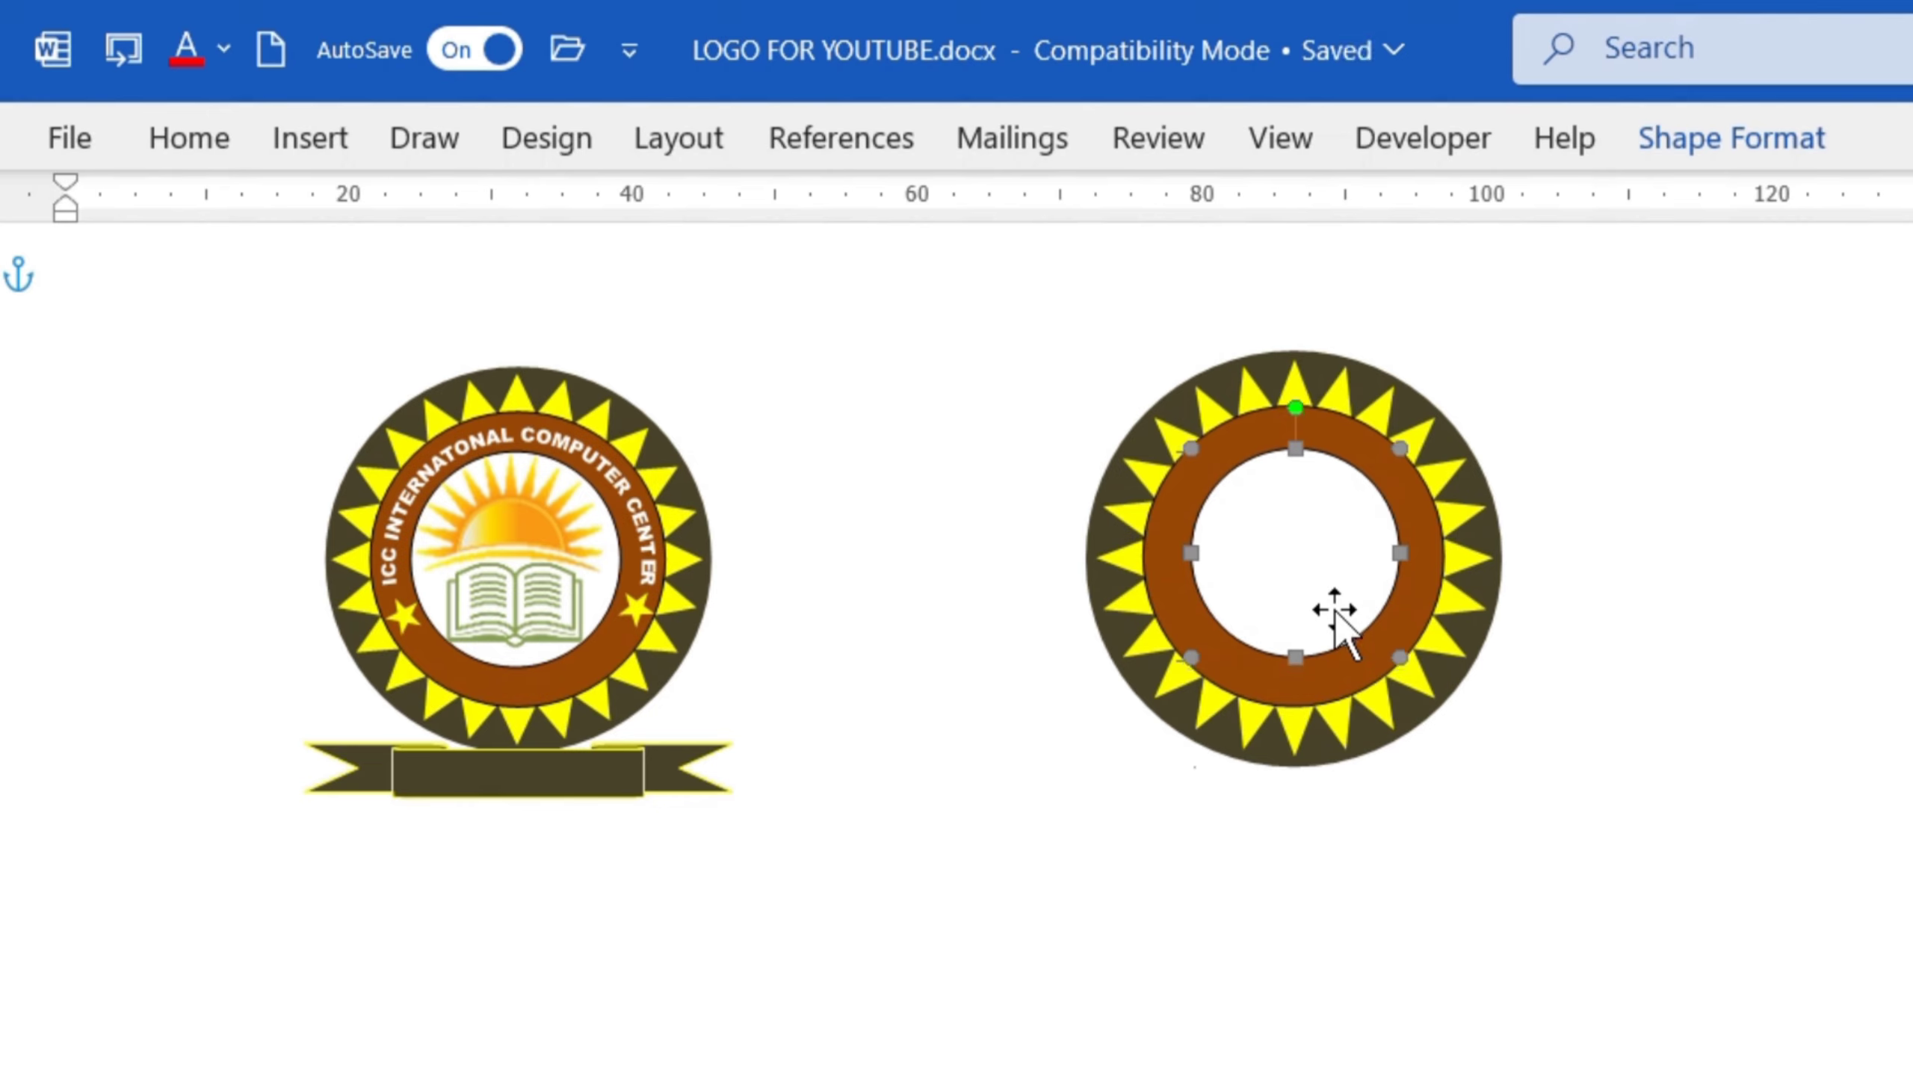
{"action": "key", "text": "Down"}
{"action": "left_click", "coordinate": [1698, 693]}
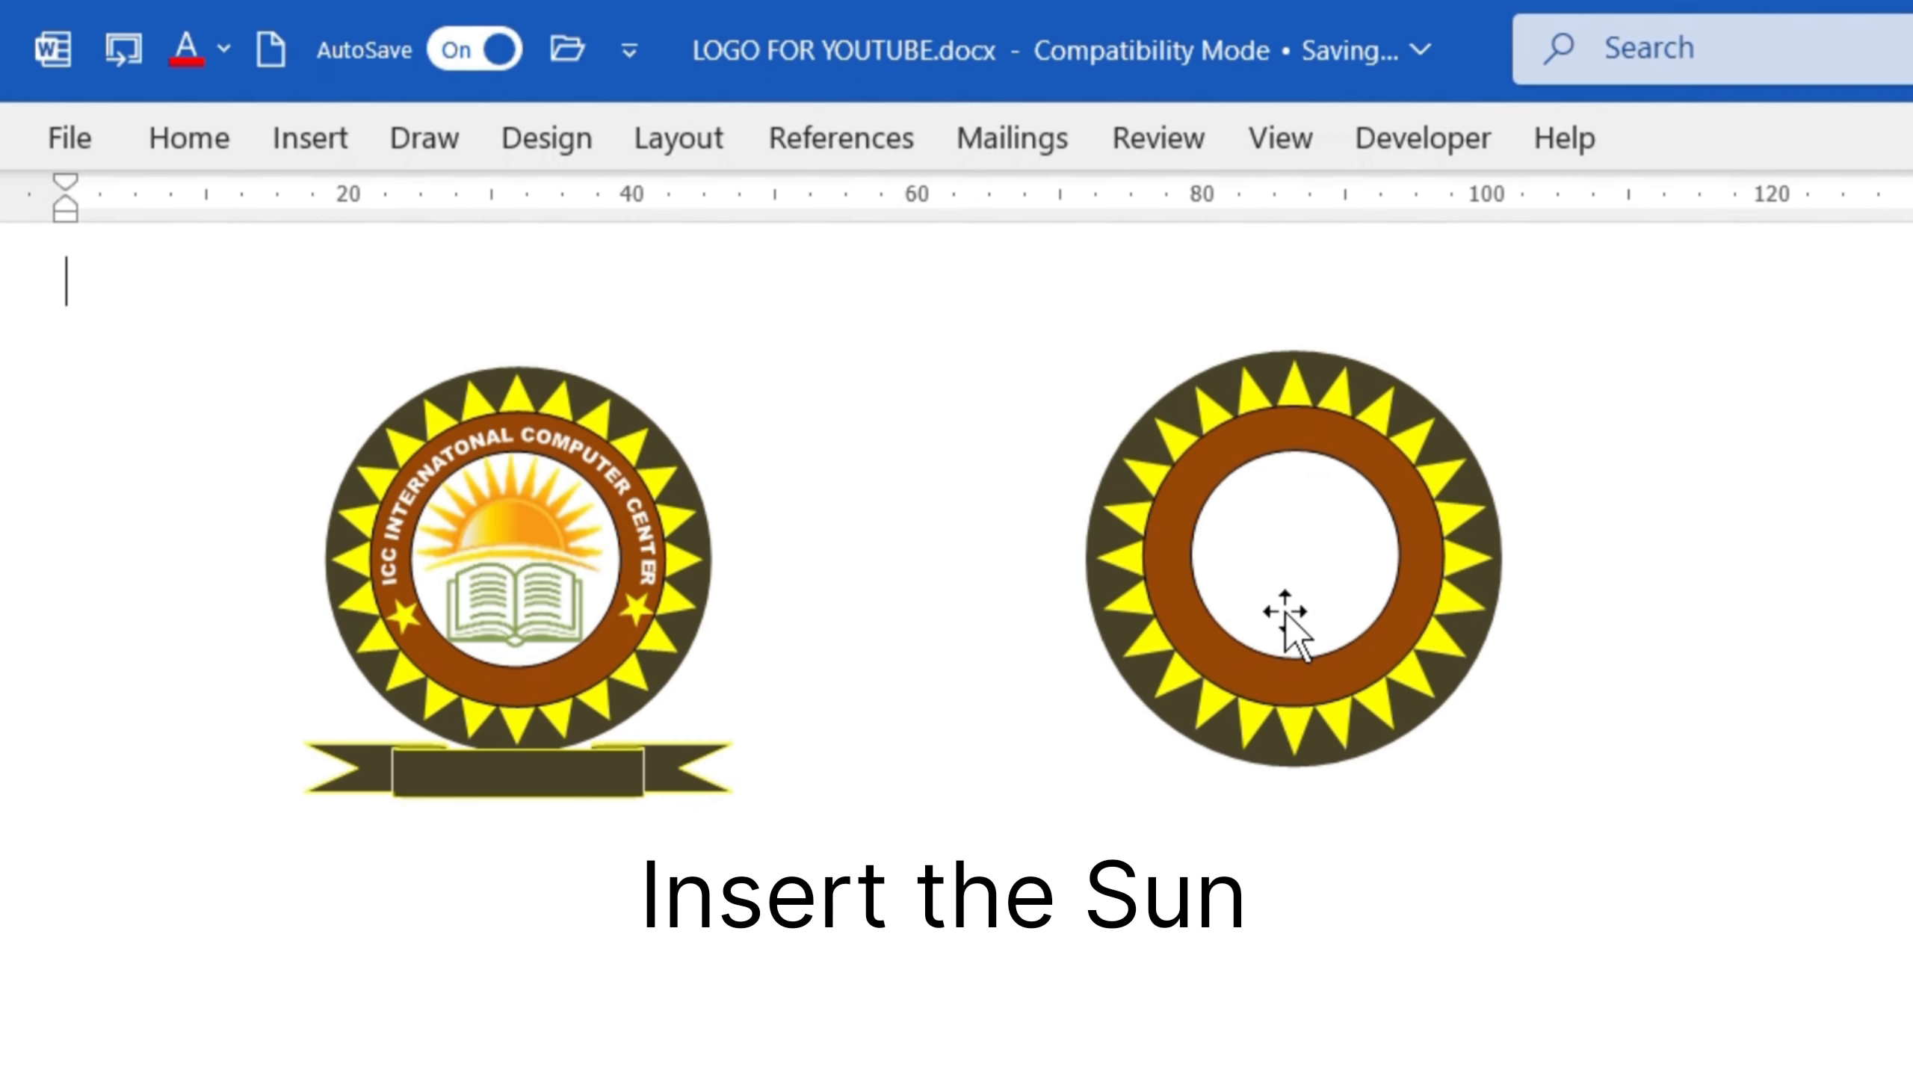
Paste the sun picture and place it in the upper part of the white circle
{"action": "key", "text": "ctrl+v"}
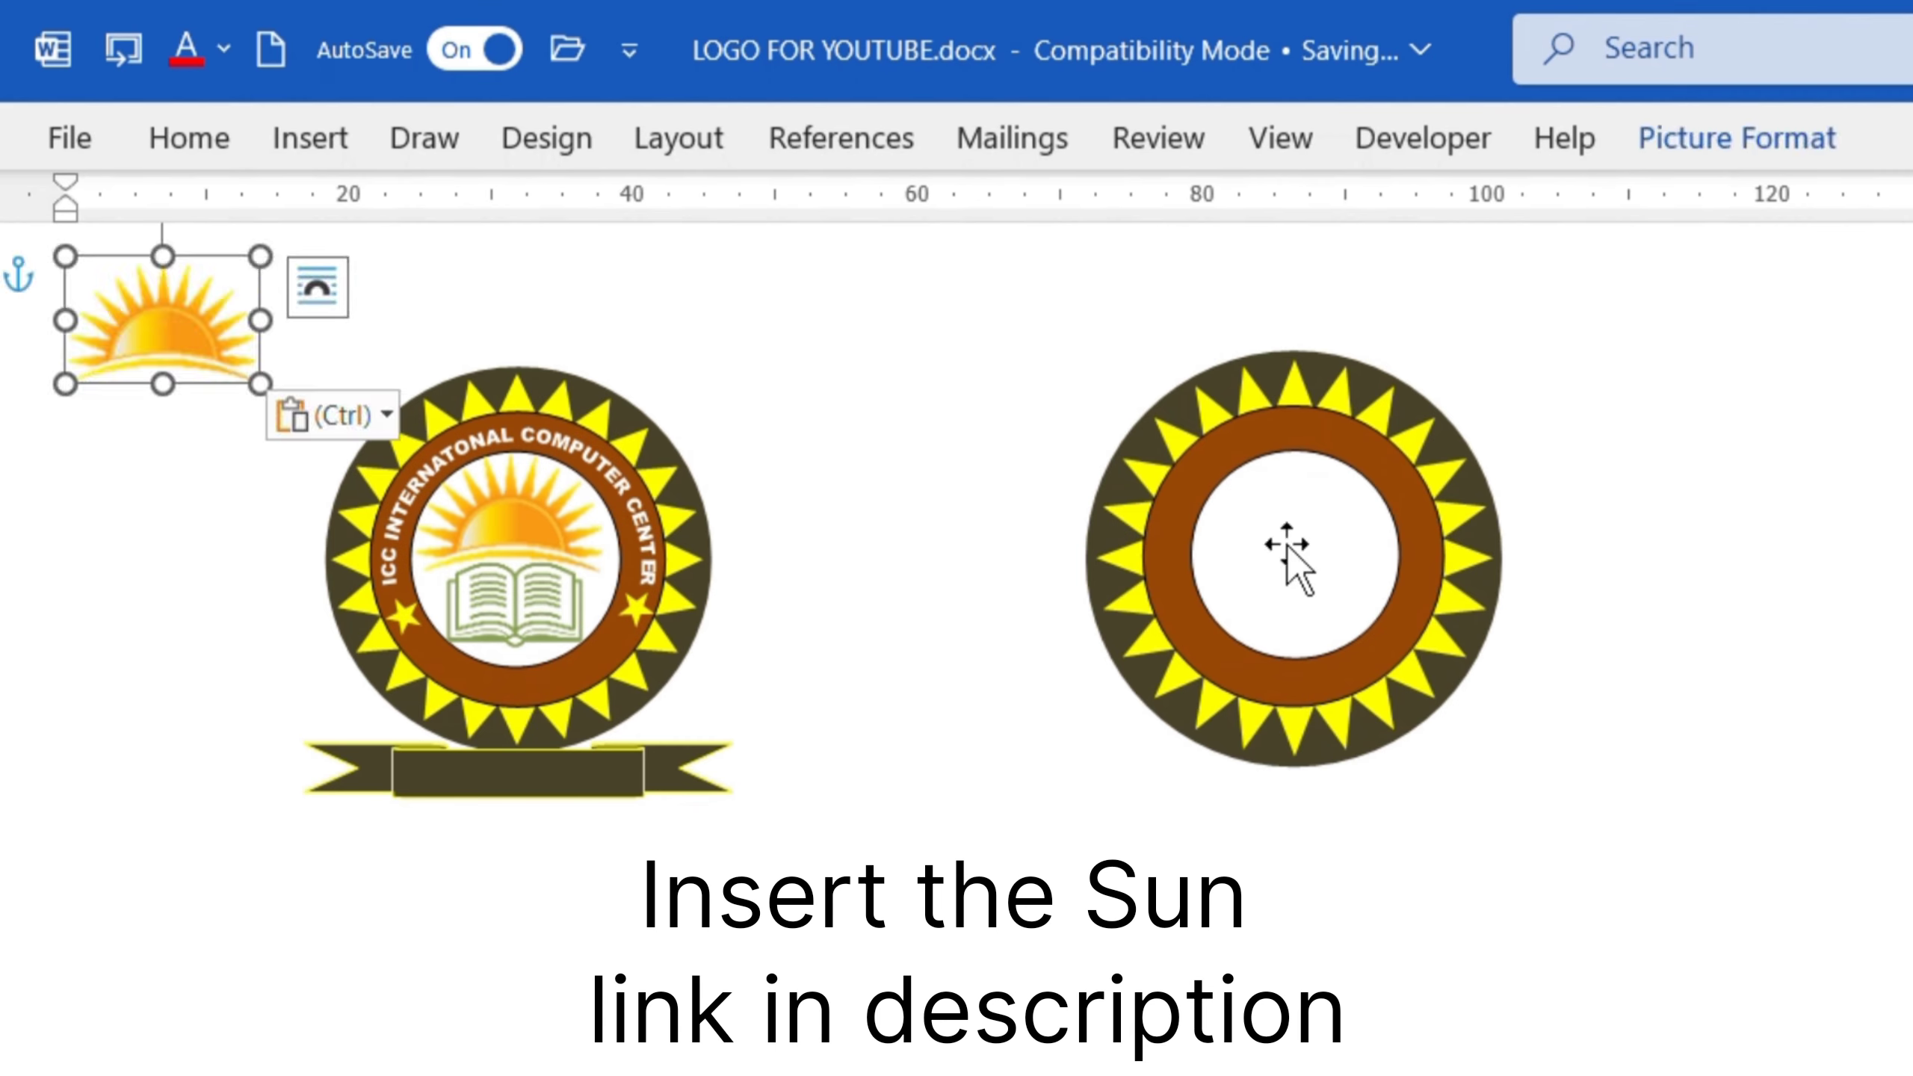
{"action": "left_click_drag", "start_coordinate": [230, 345], "coordinate": [1276, 489]}
{"action": "left_click", "coordinate": [1609, 716]}
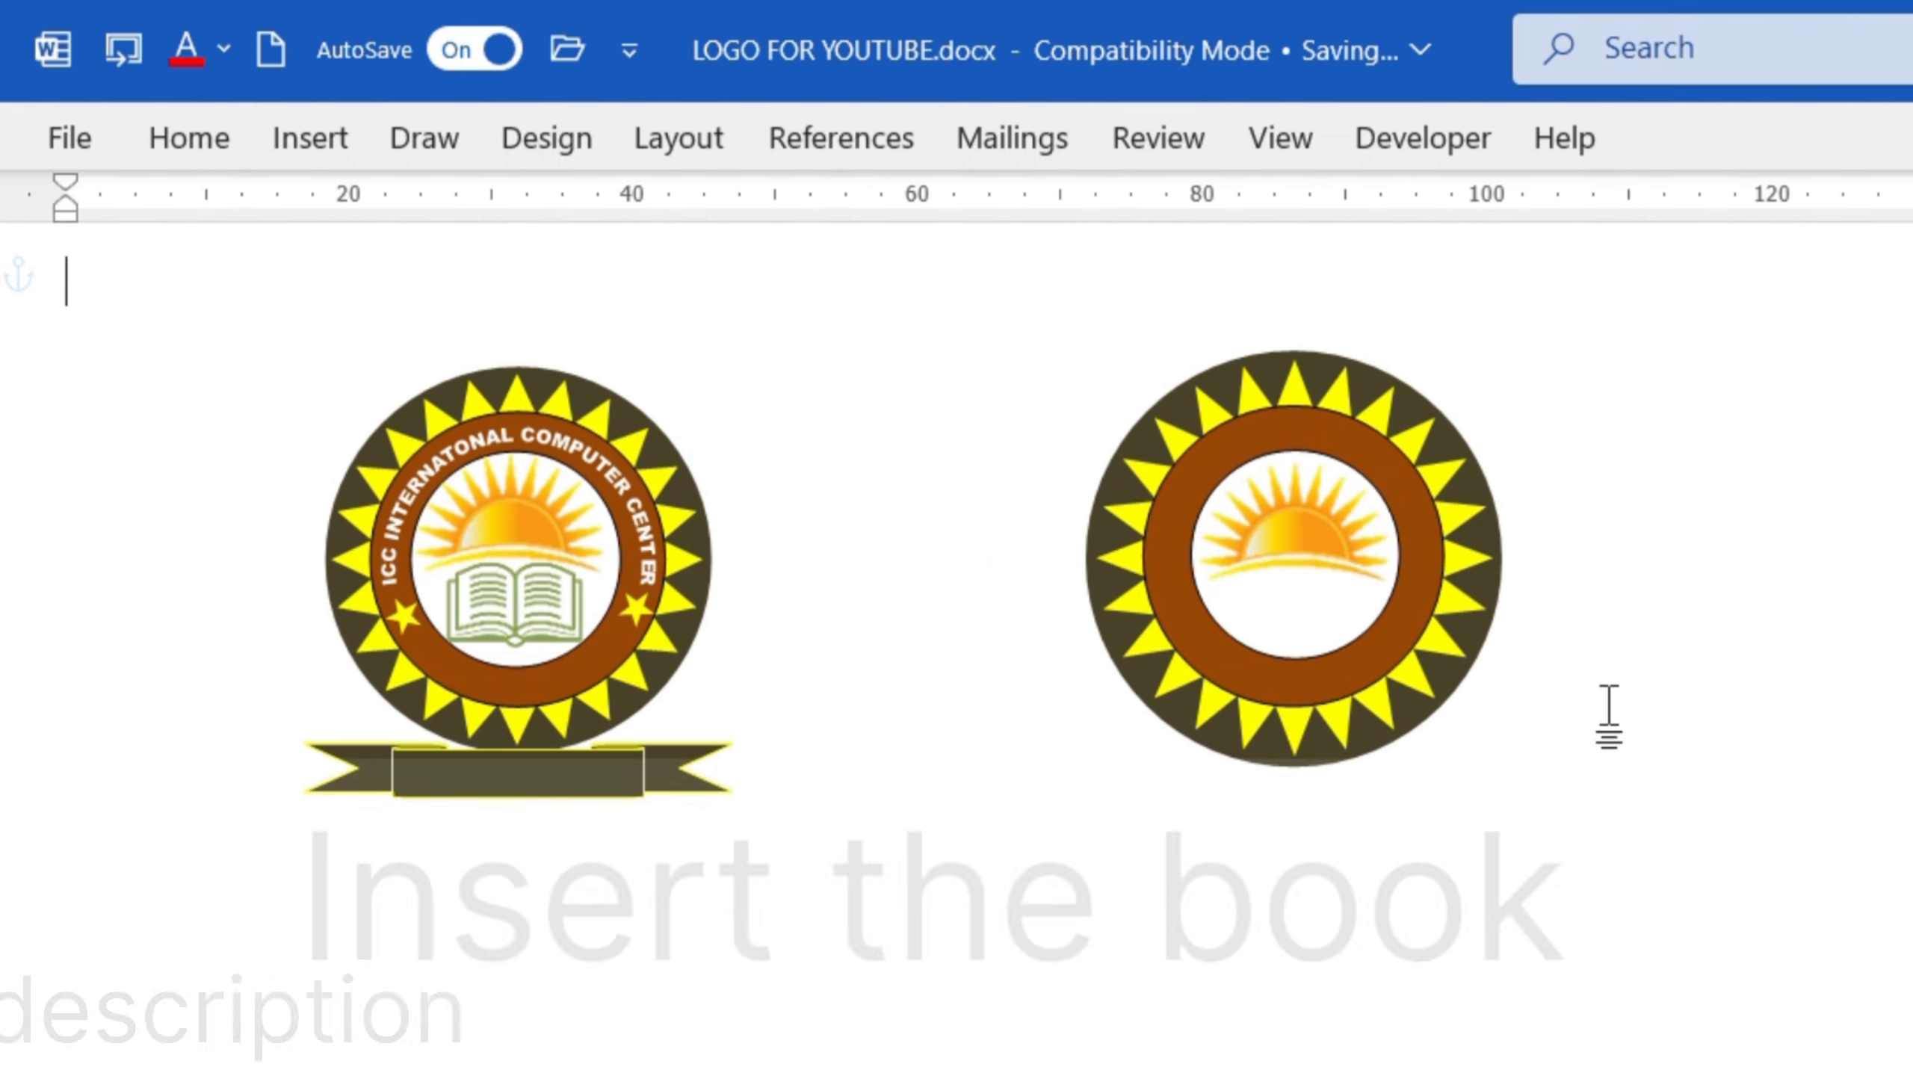
Paste the open-book picture into the white circle, slightly reduced in size and centred below the sun
{"action": "key", "text": "ctrl+v"}
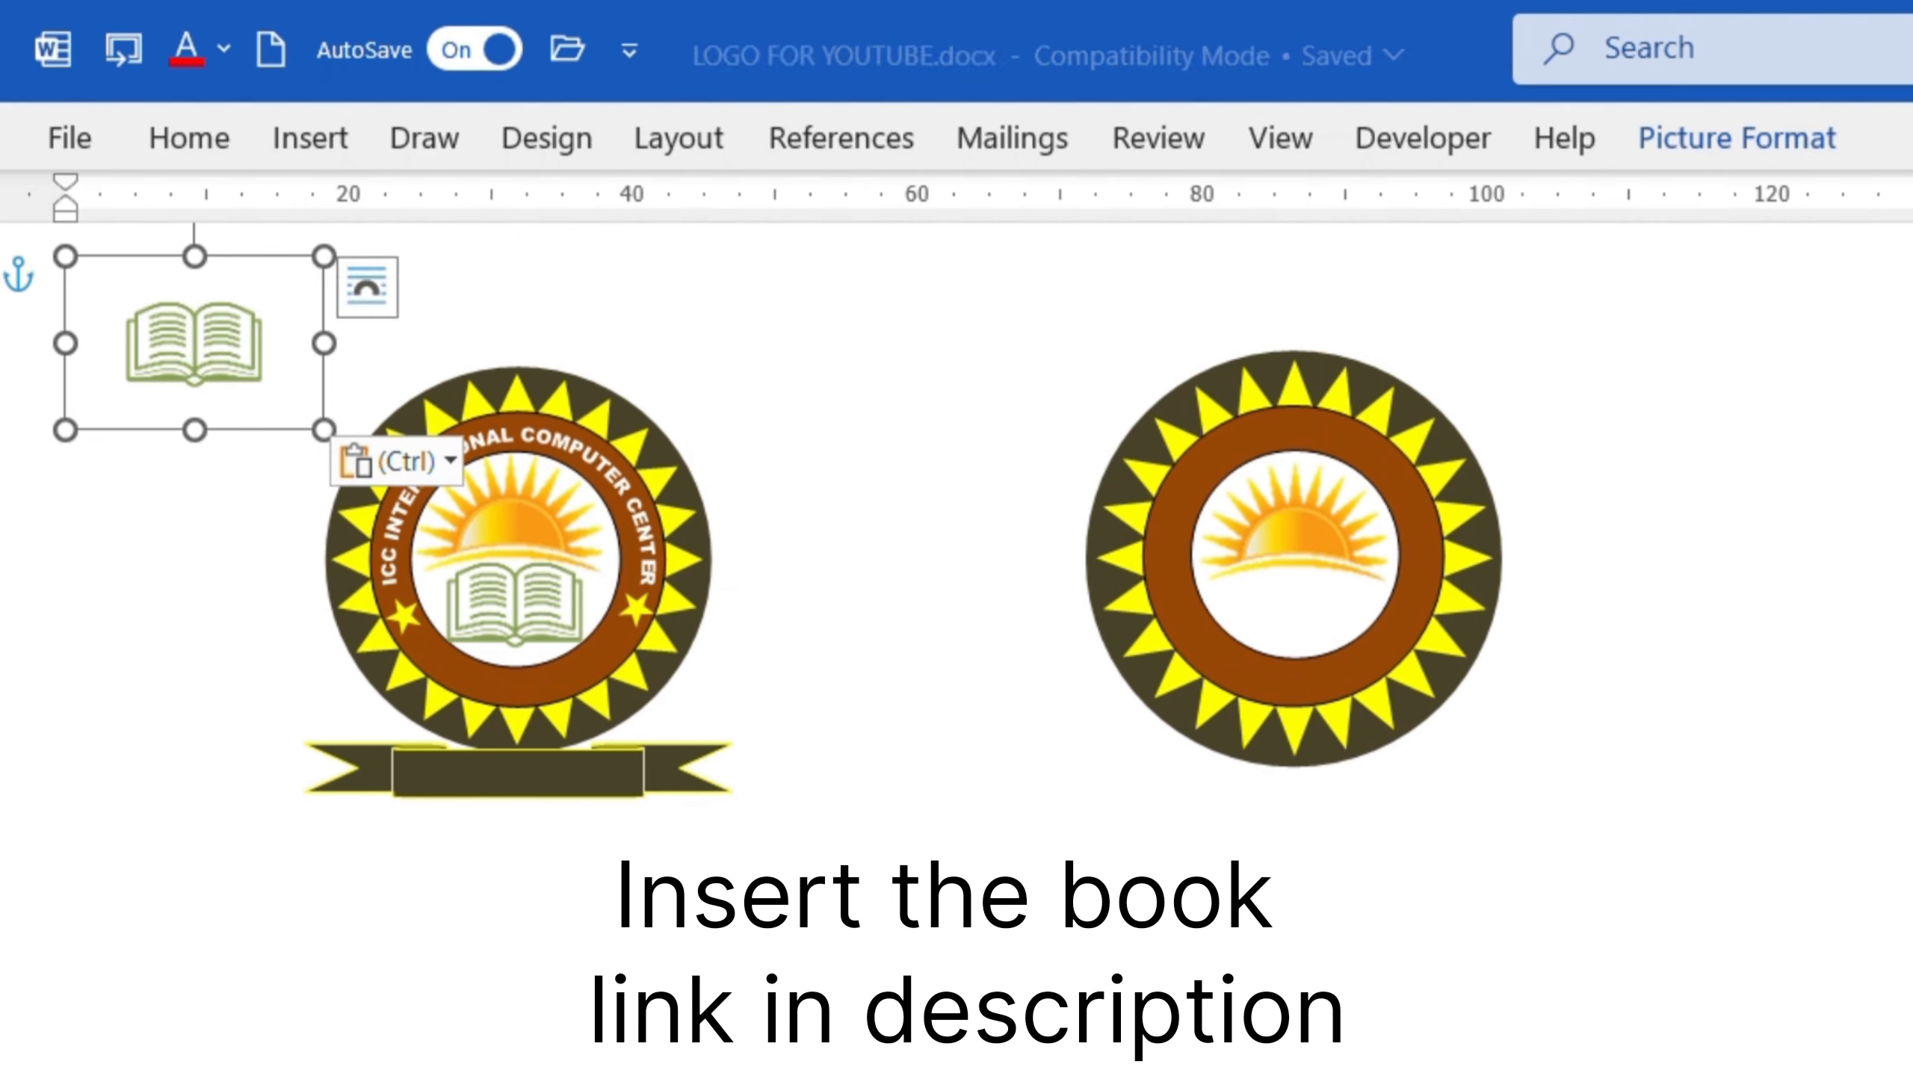
{"action": "left_click_drag", "start_coordinate": [267, 309], "coordinate": [1320, 536]}
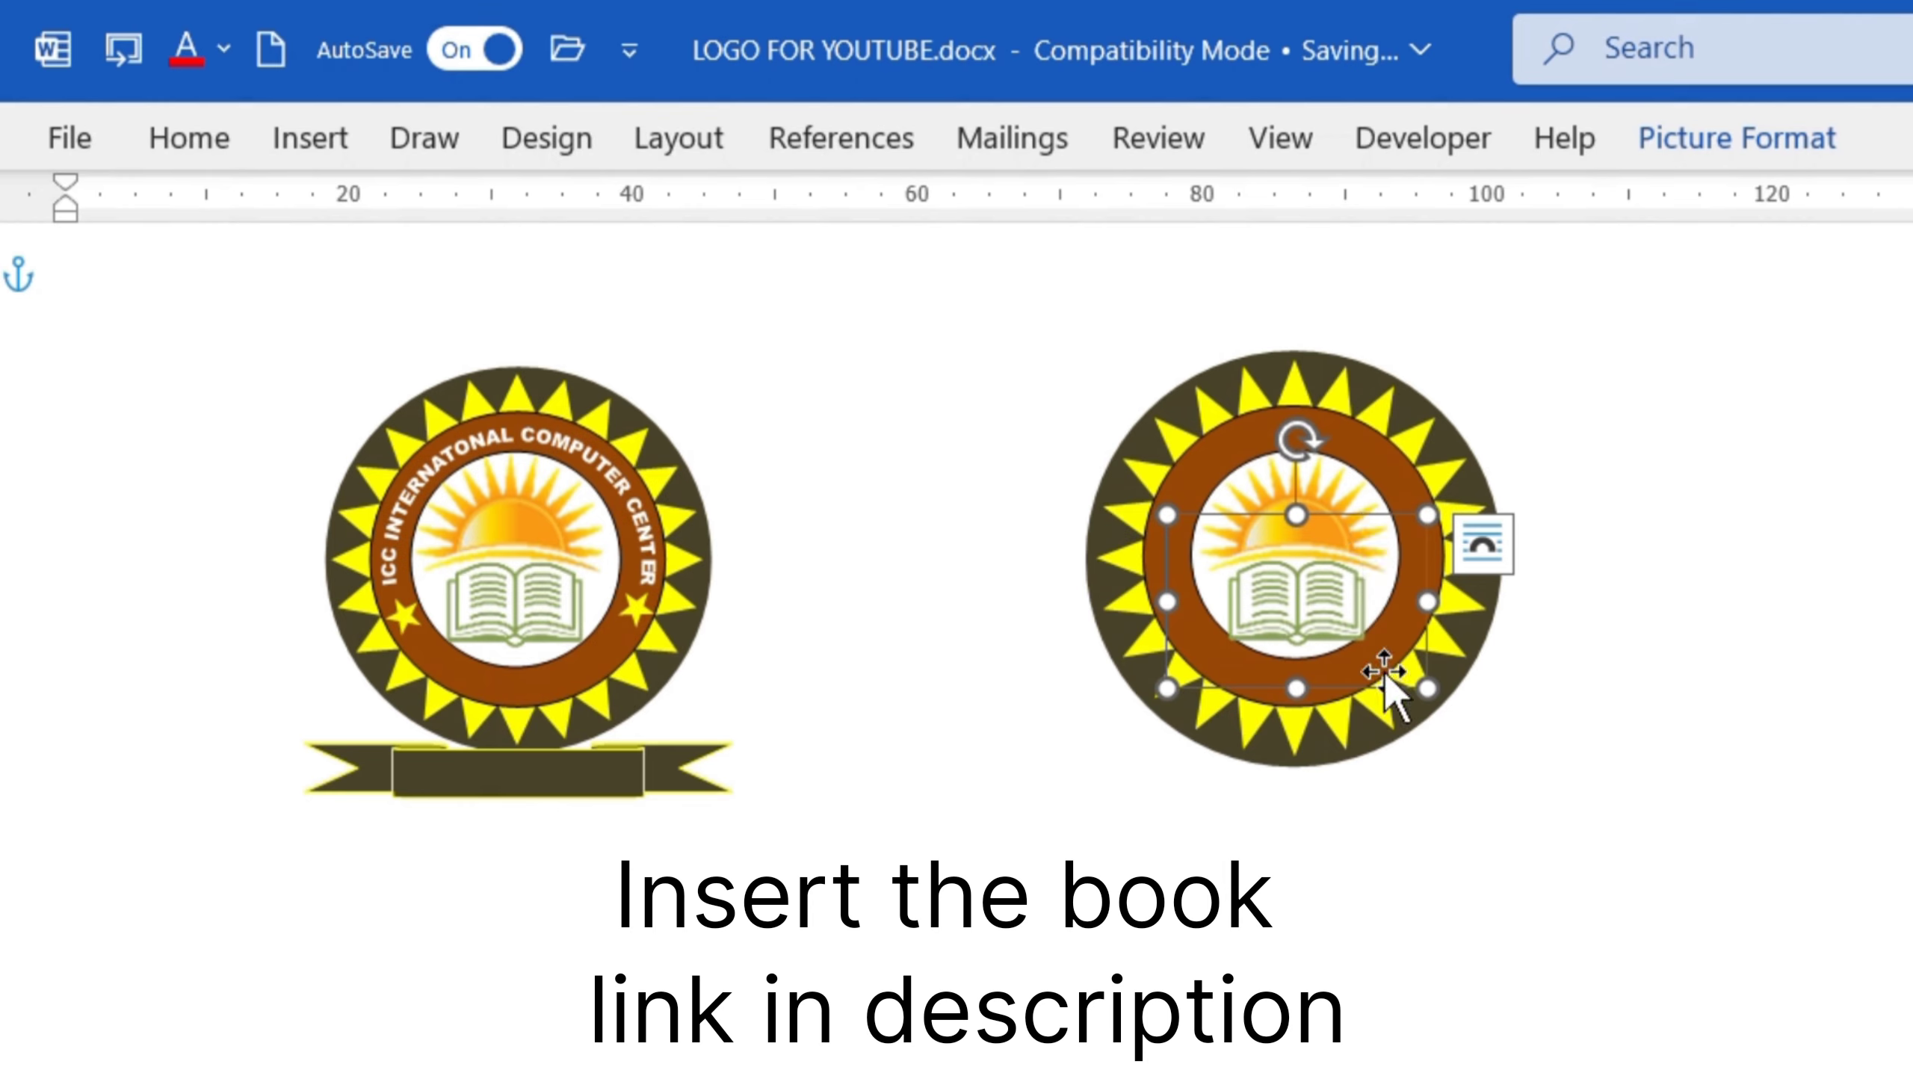
{"action": "left_click_drag", "start_coordinate": [1428, 686], "coordinate": [1410, 678]}
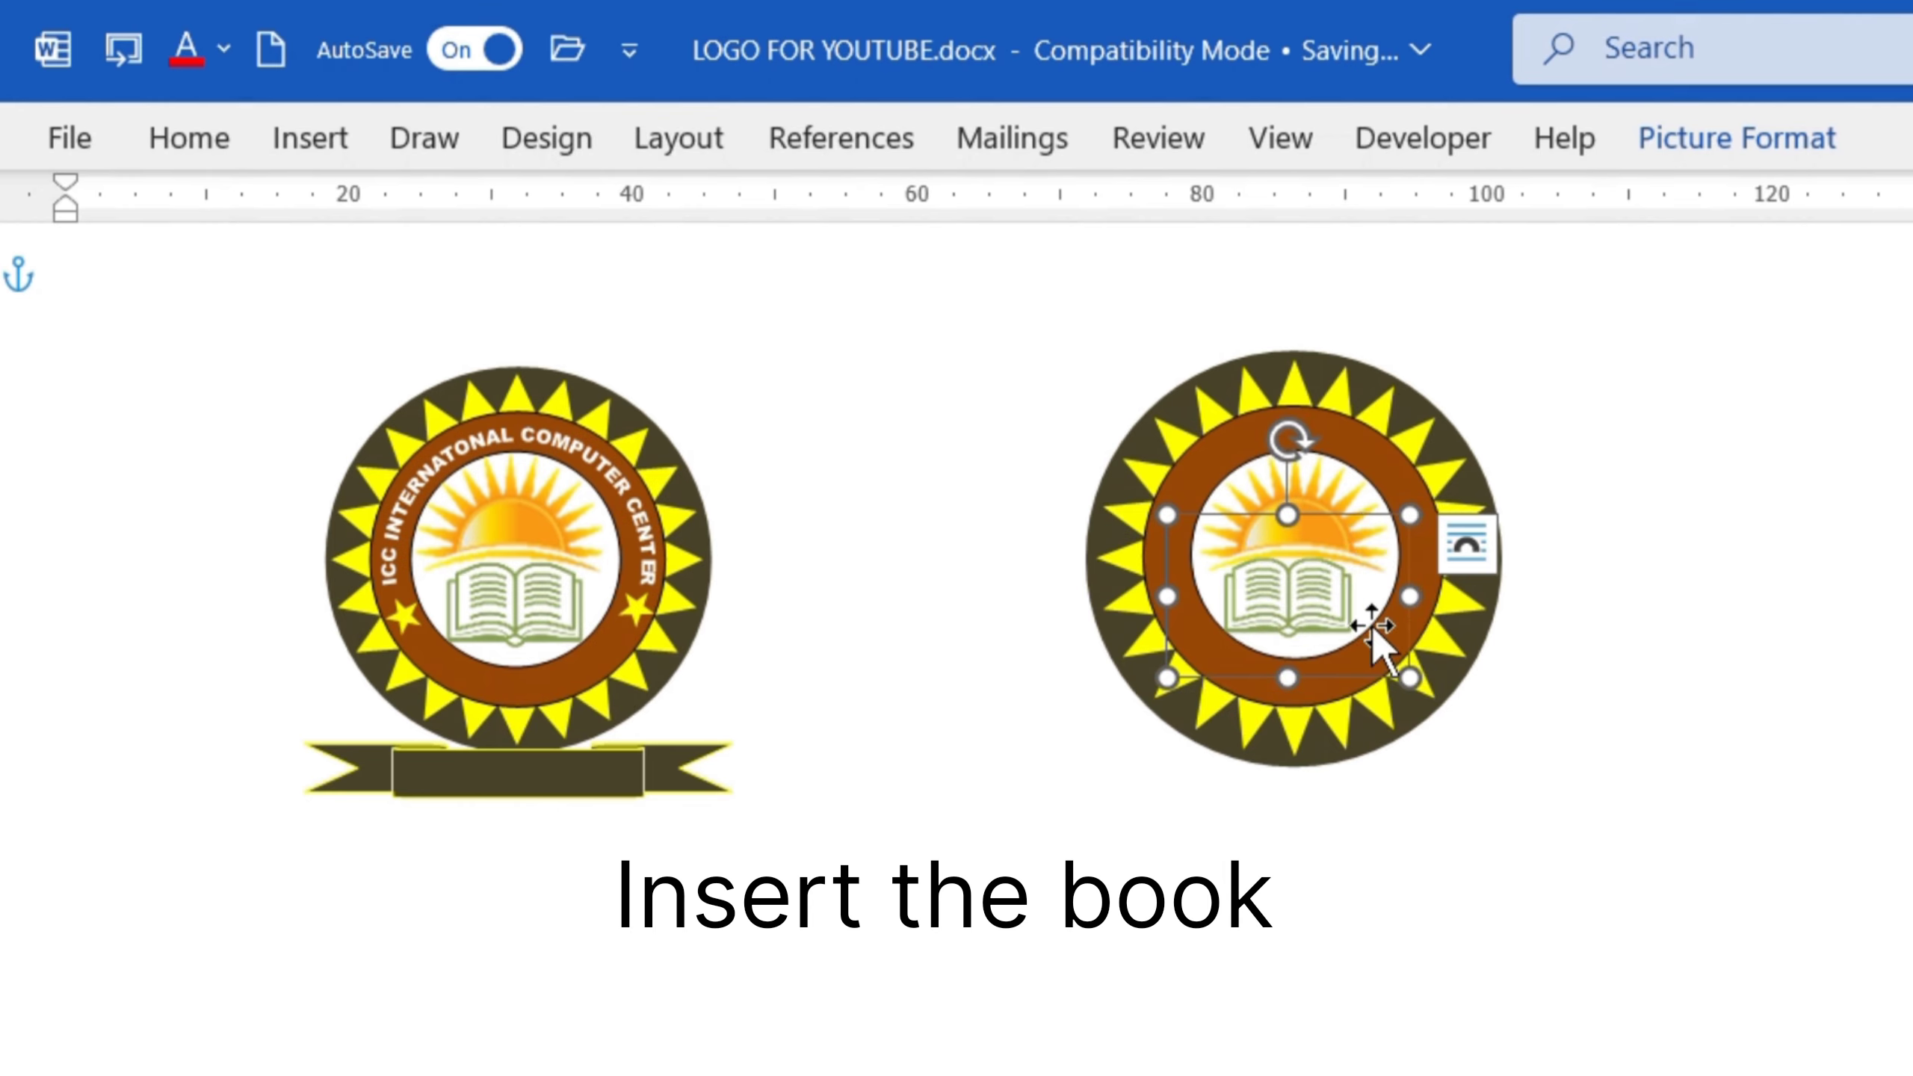
{"action": "key", "text": "Right"}
{"action": "key", "text": "Right"}
{"action": "key", "text": "Right"}
{"action": "key", "text": "Right"}
{"action": "key", "text": "Down"}
{"action": "key", "text": "Down"}
{"action": "key", "text": "Down"}
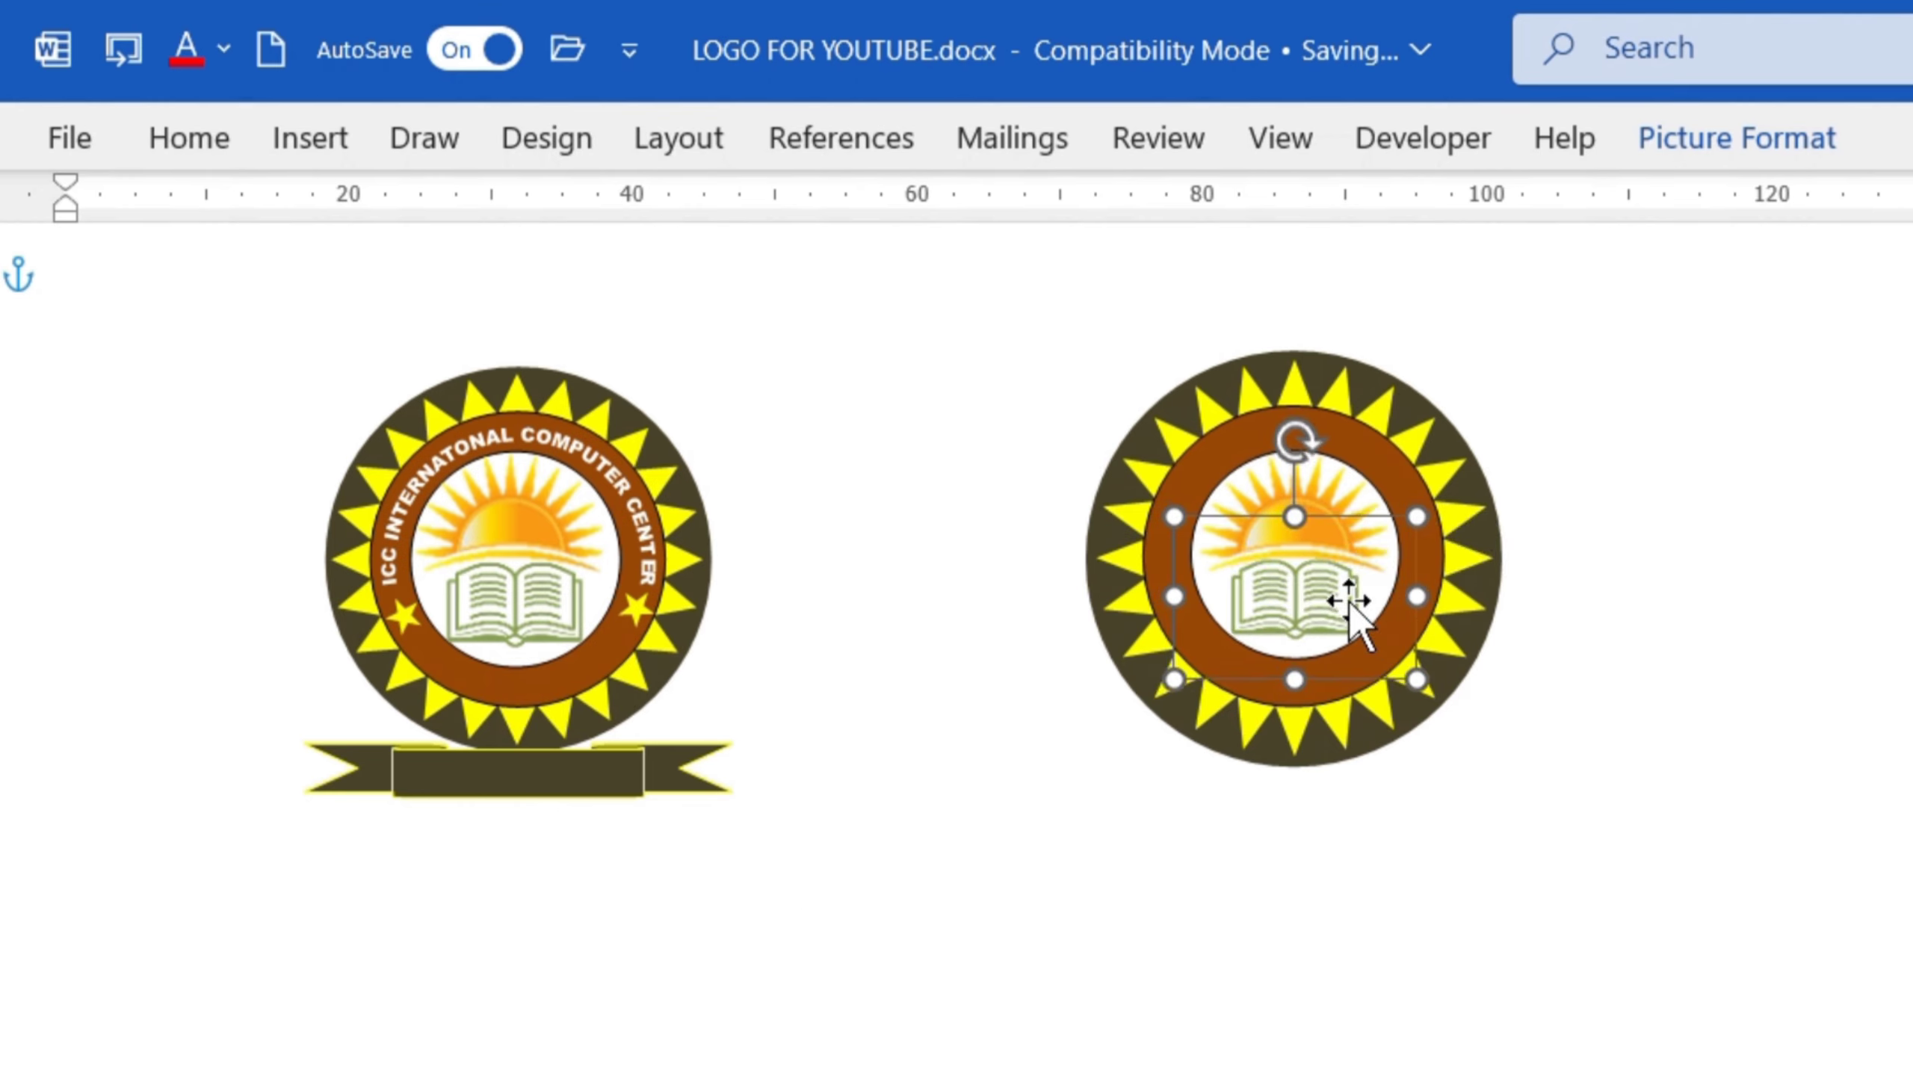
Insert a WordArt in the arched black style with the text "ICC INTERNATIONAL COMPUTER CENTRE"
{"action": "left_click", "coordinate": [1440, 489]}
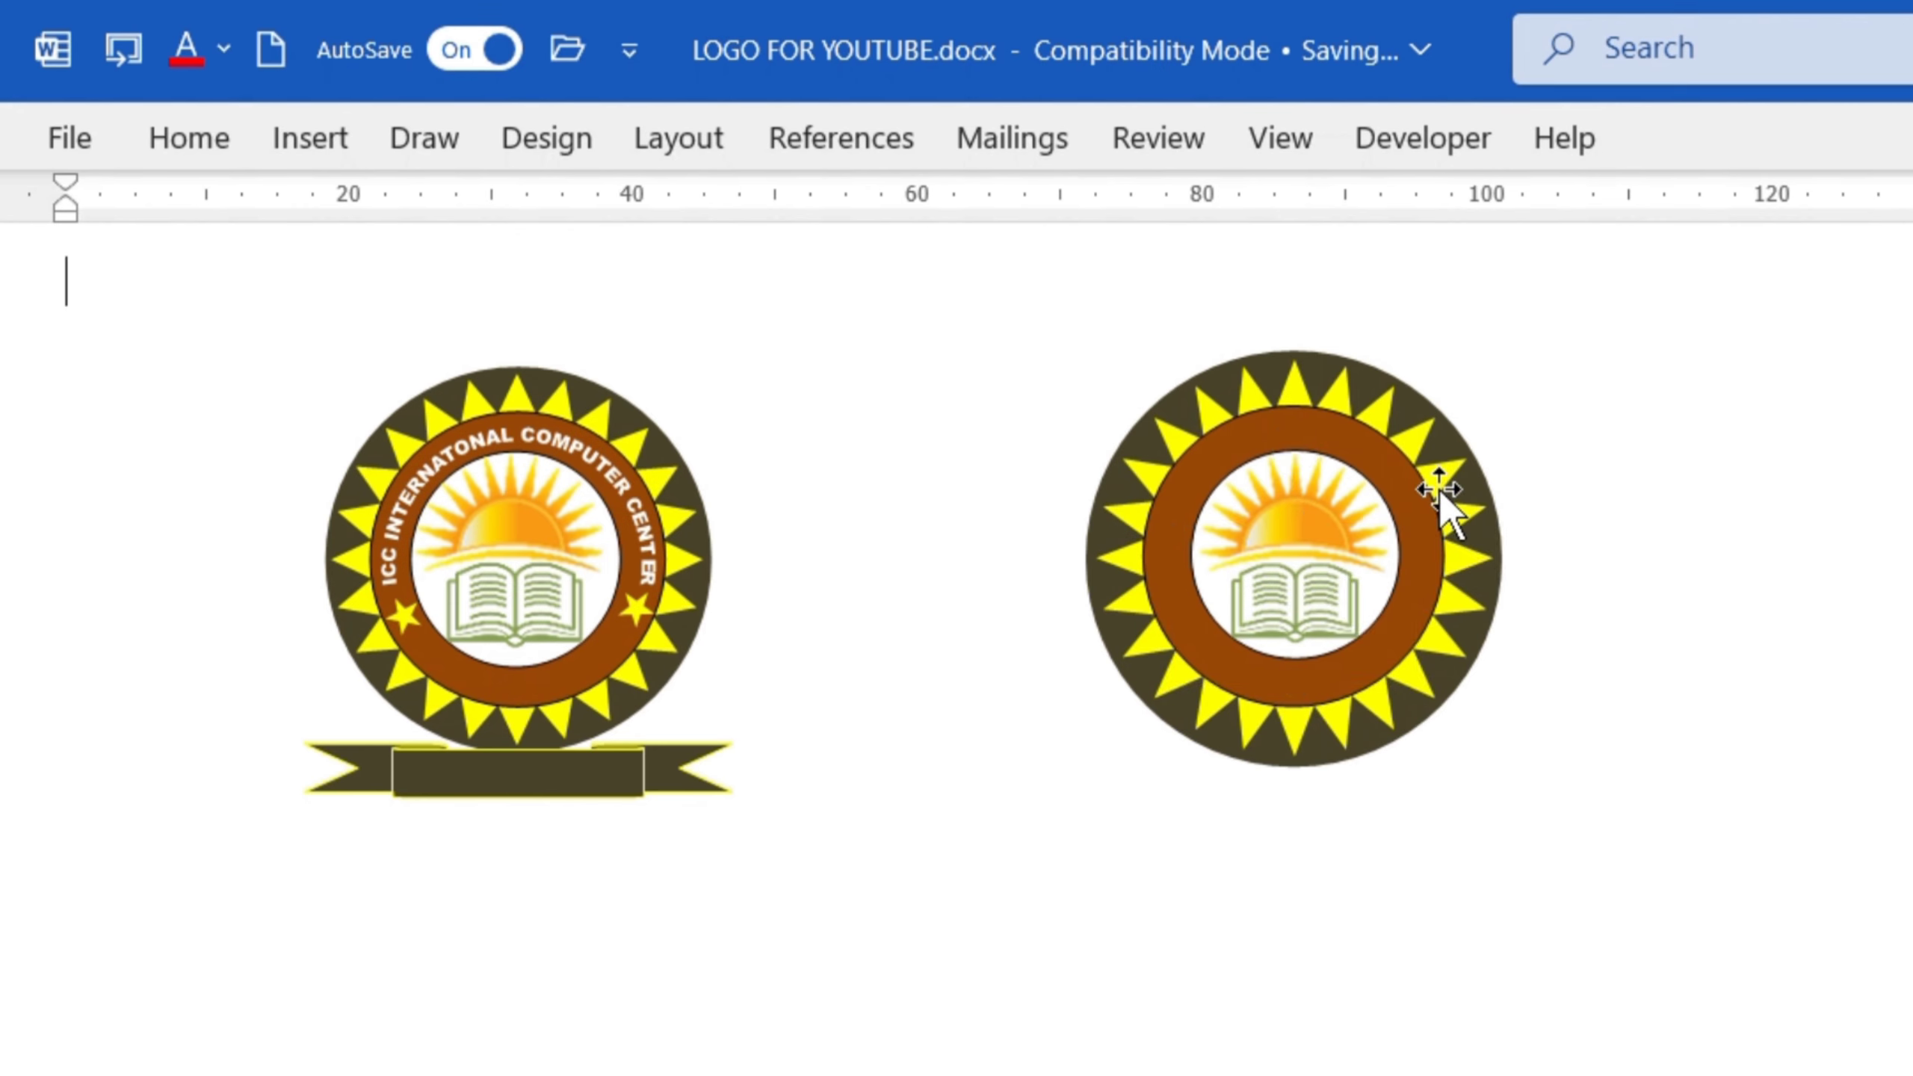
{"action": "left_click", "coordinate": [312, 140]}
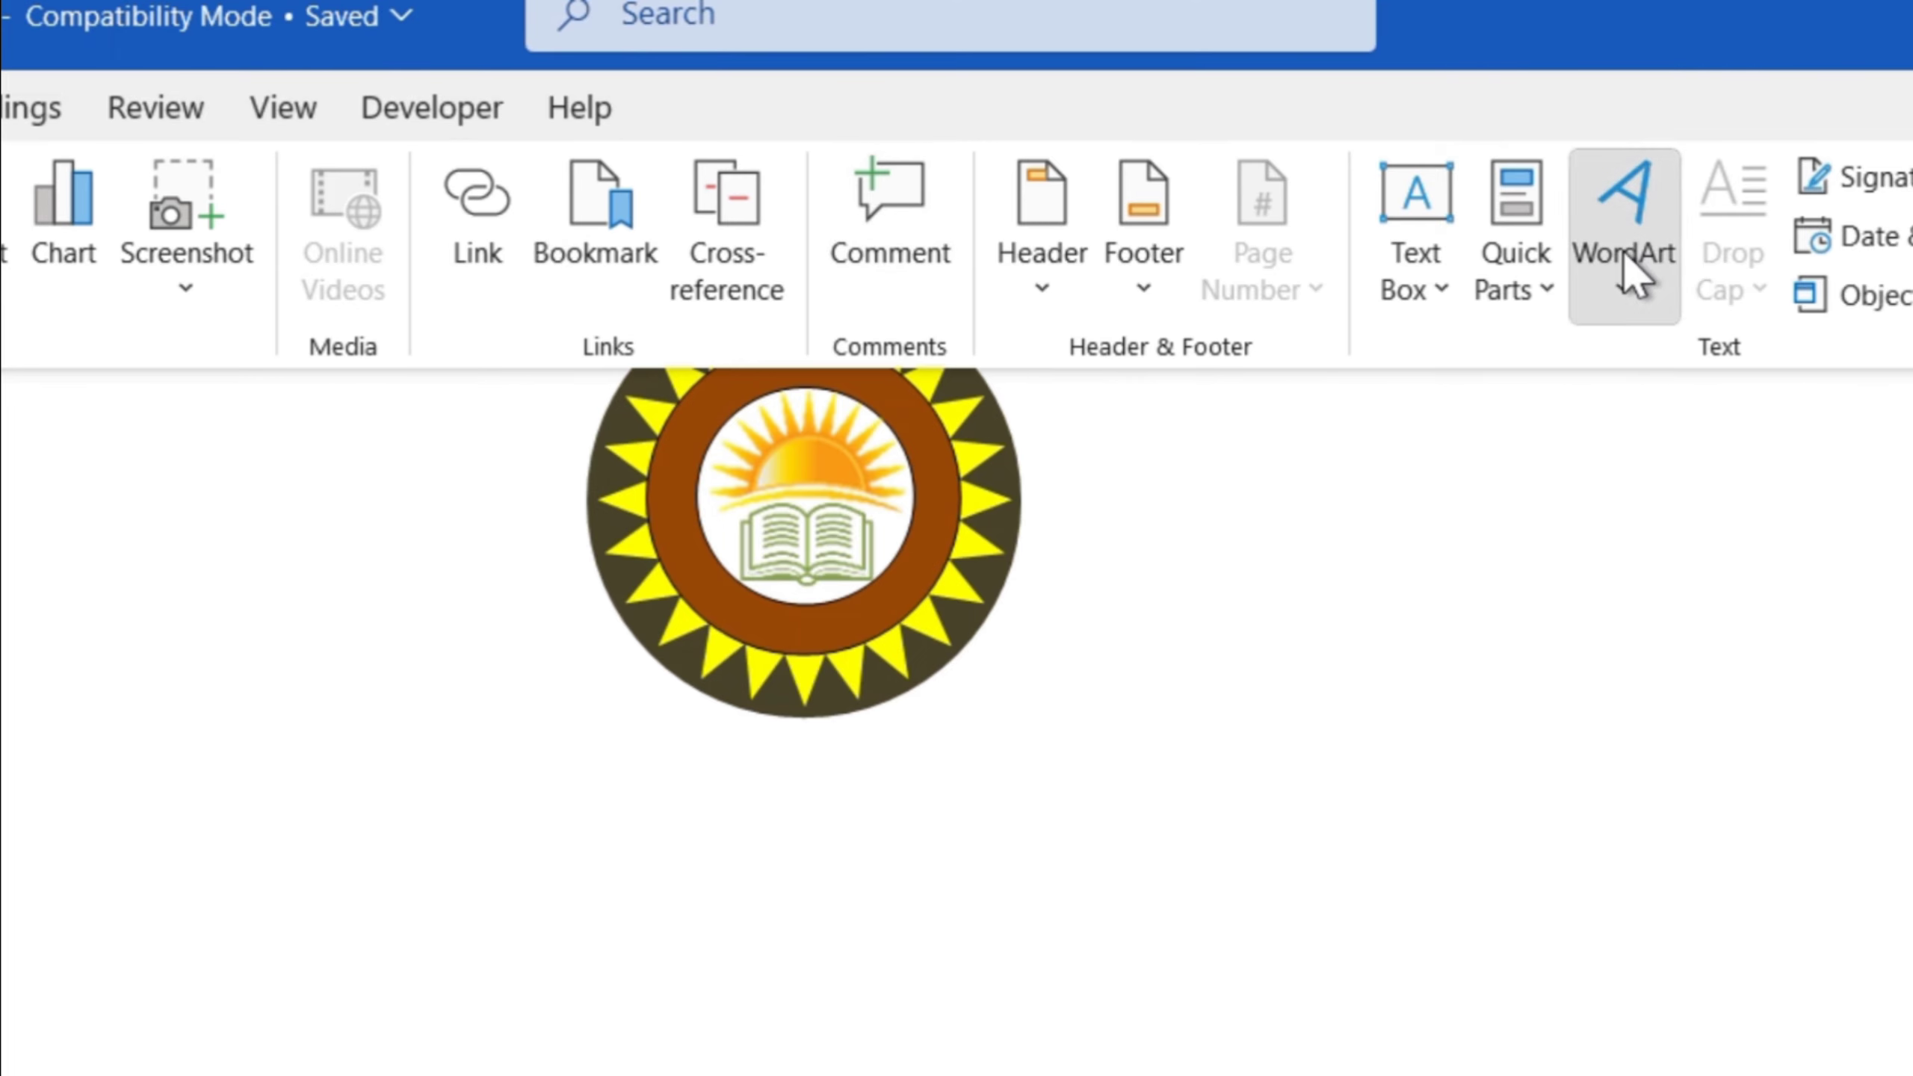
{"action": "left_click", "coordinate": [1624, 277]}
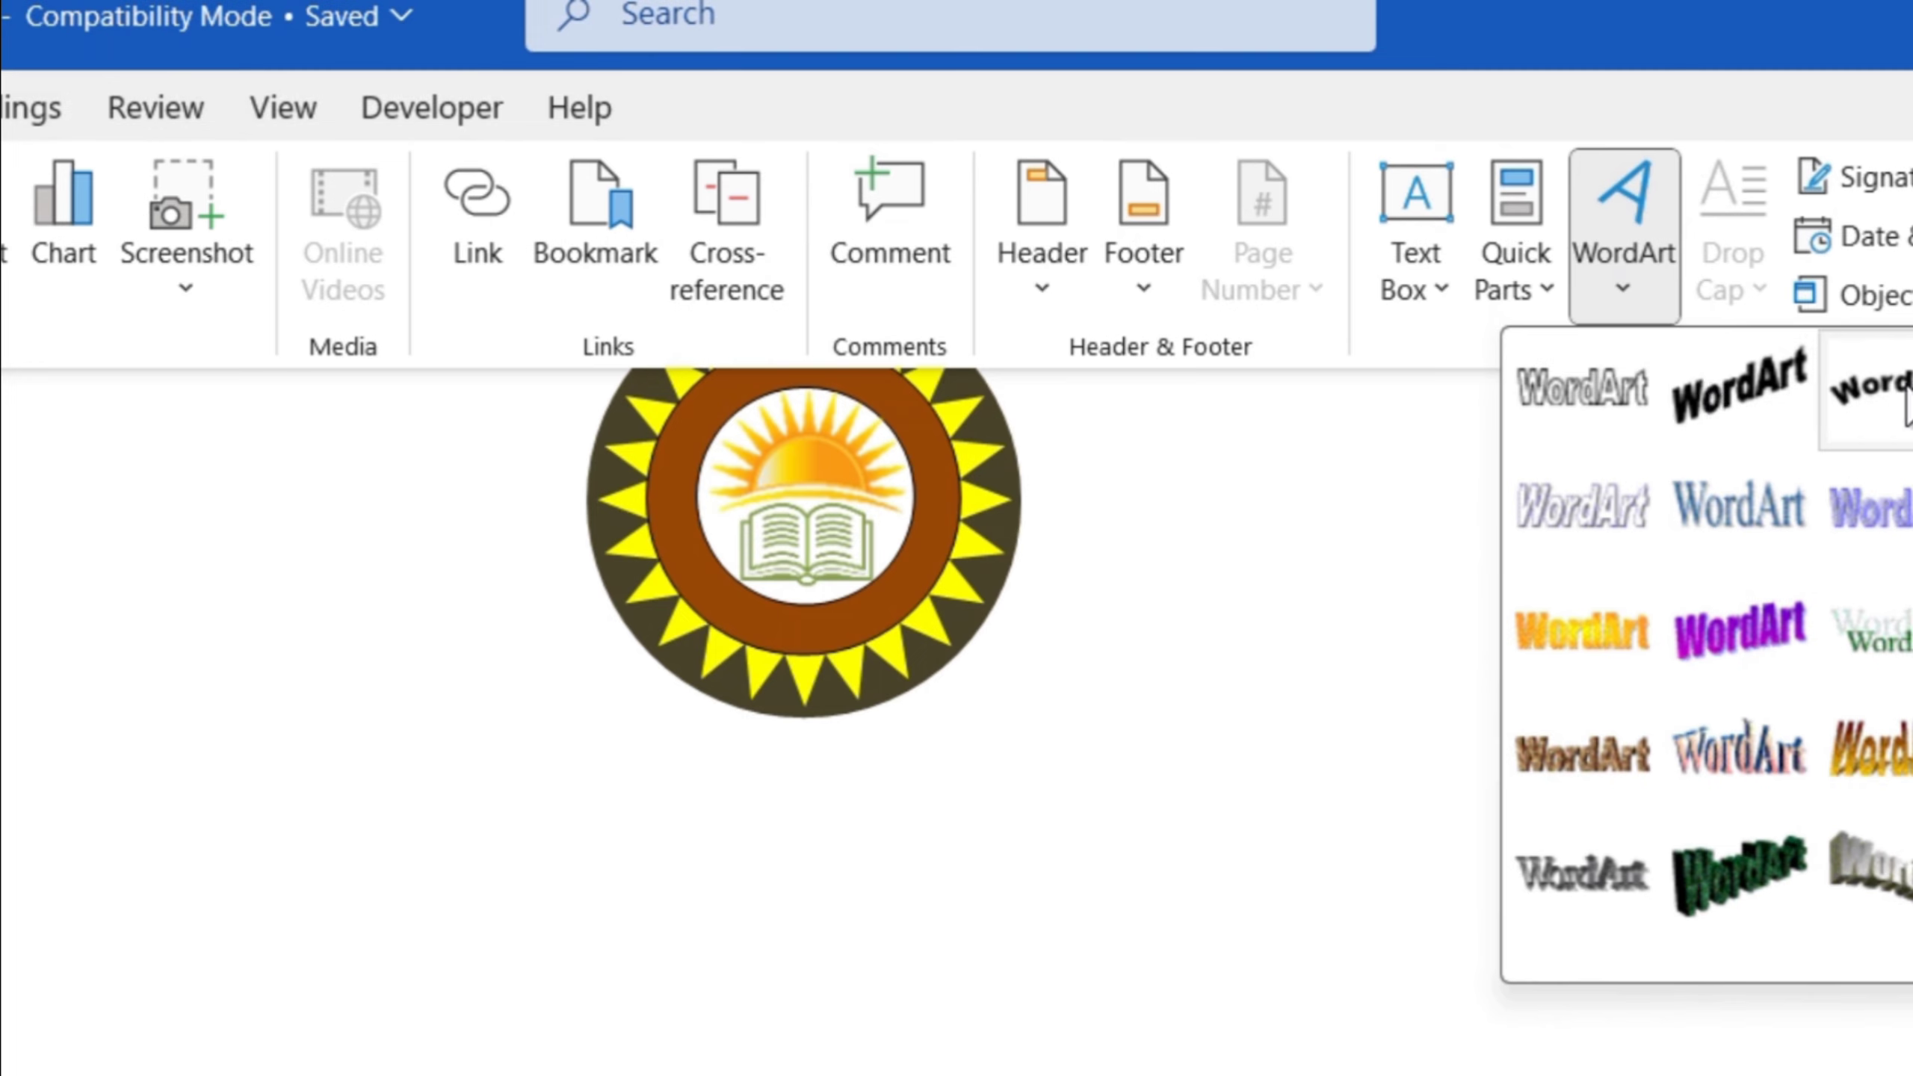
{"action": "left_click", "coordinate": [1868, 391]}
{"action": "type", "text": "IN"}
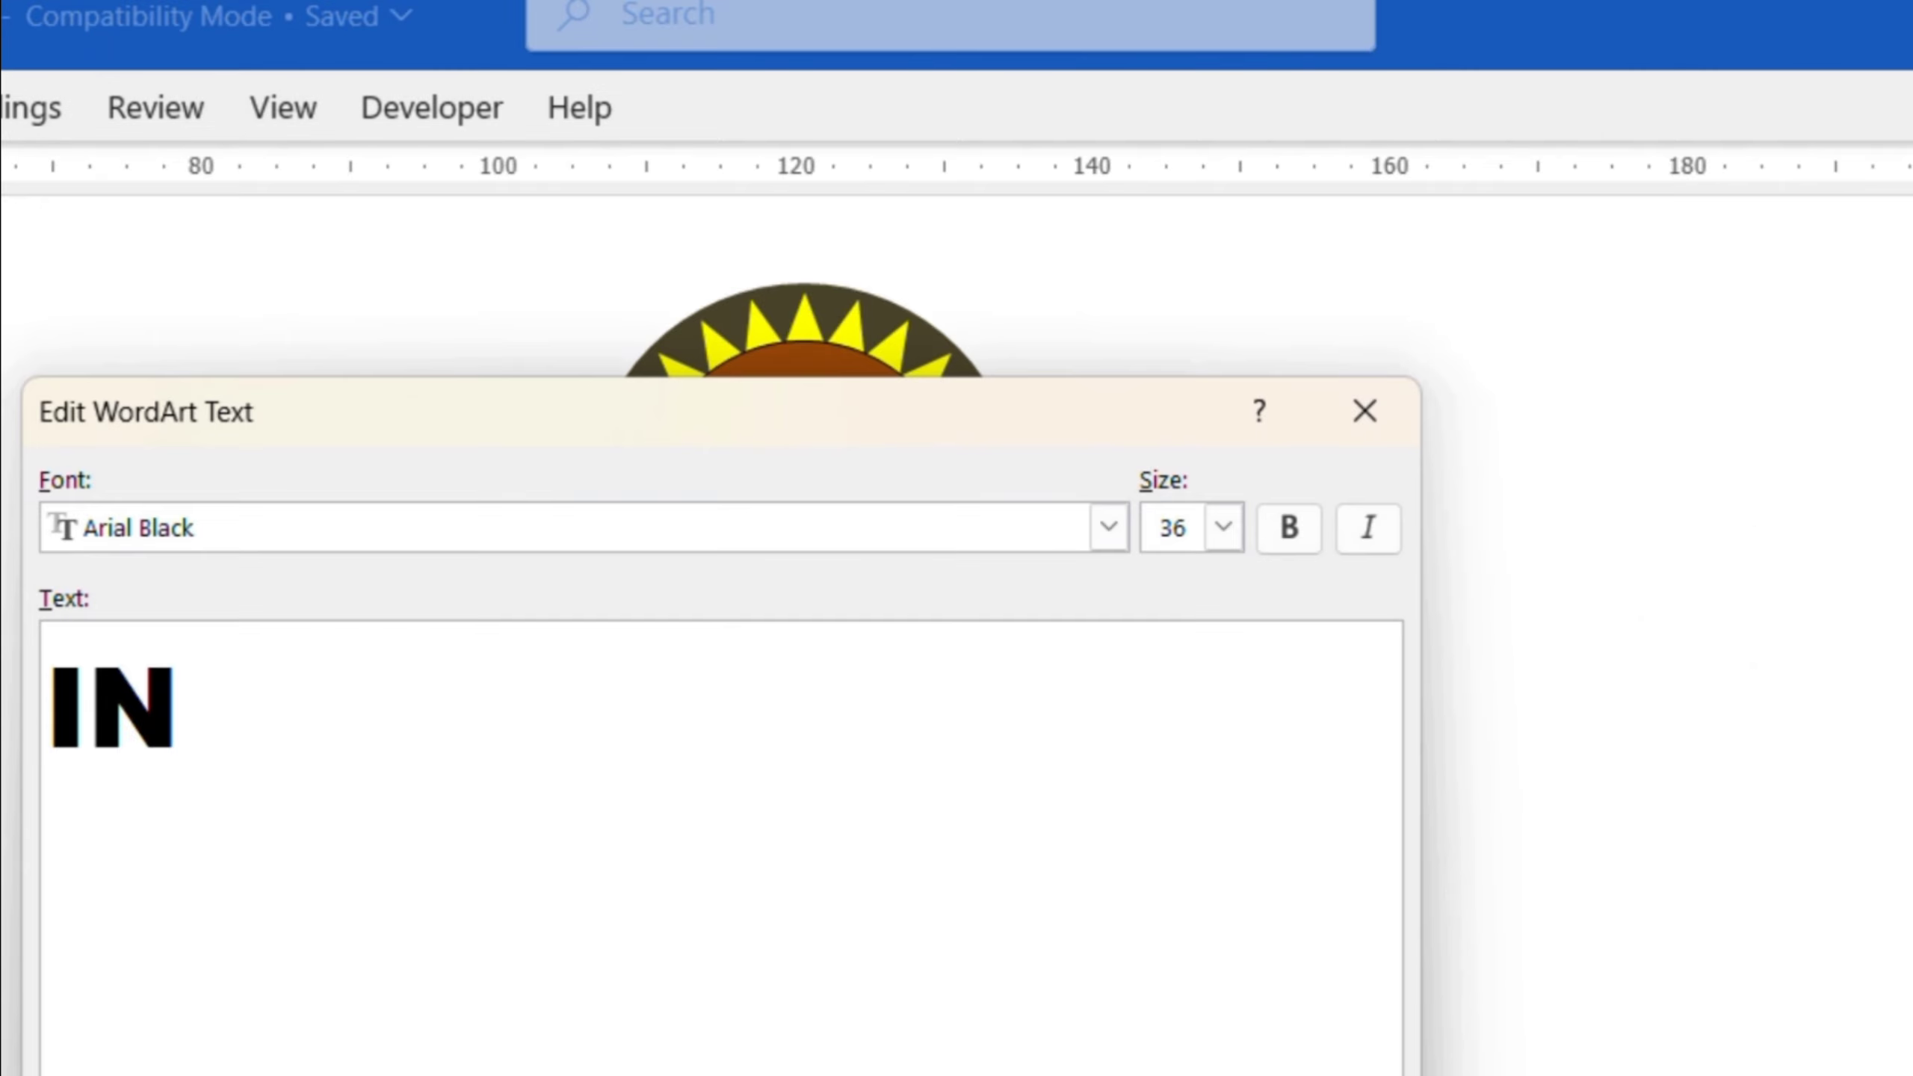
{"action": "key", "text": "BackSpace"}
{"action": "key", "text": "BackSpace"}
{"action": "type", "text": "ICC "}
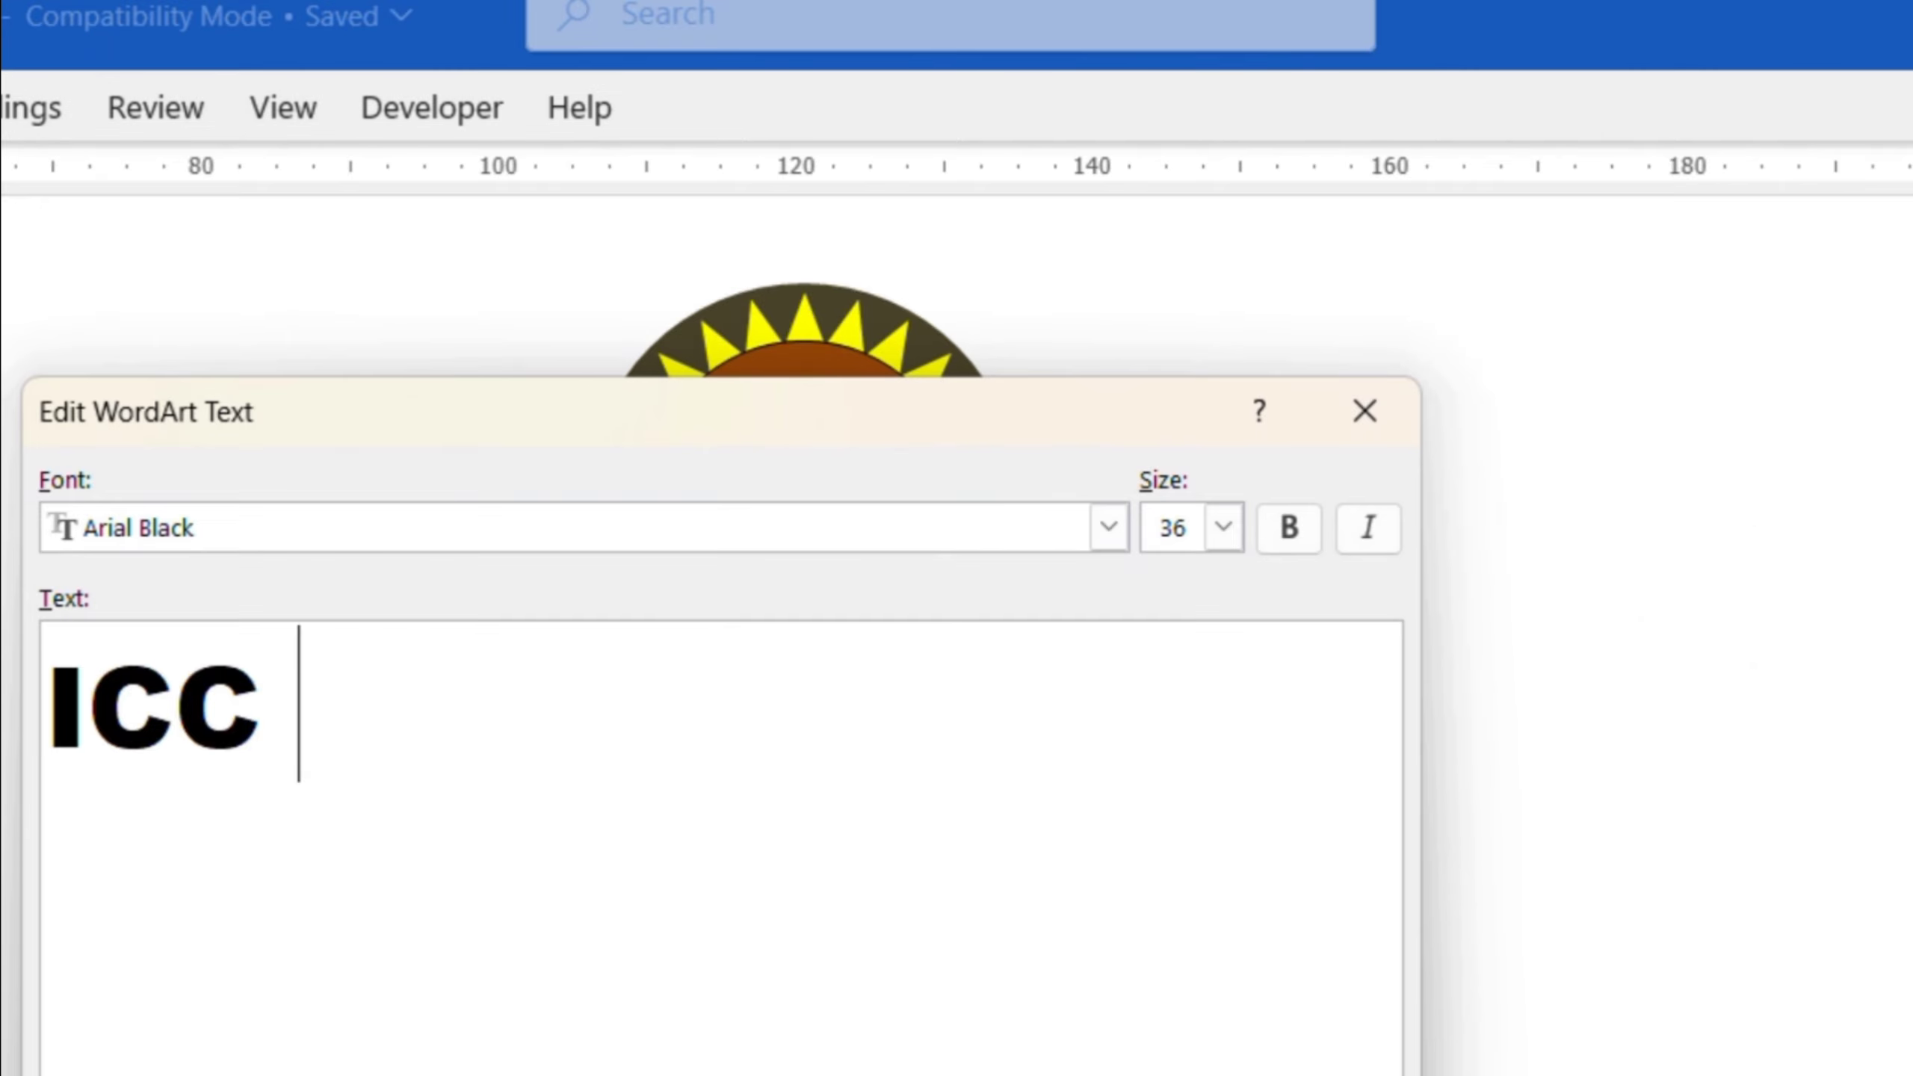
{"action": "type", "text": "INTER"}
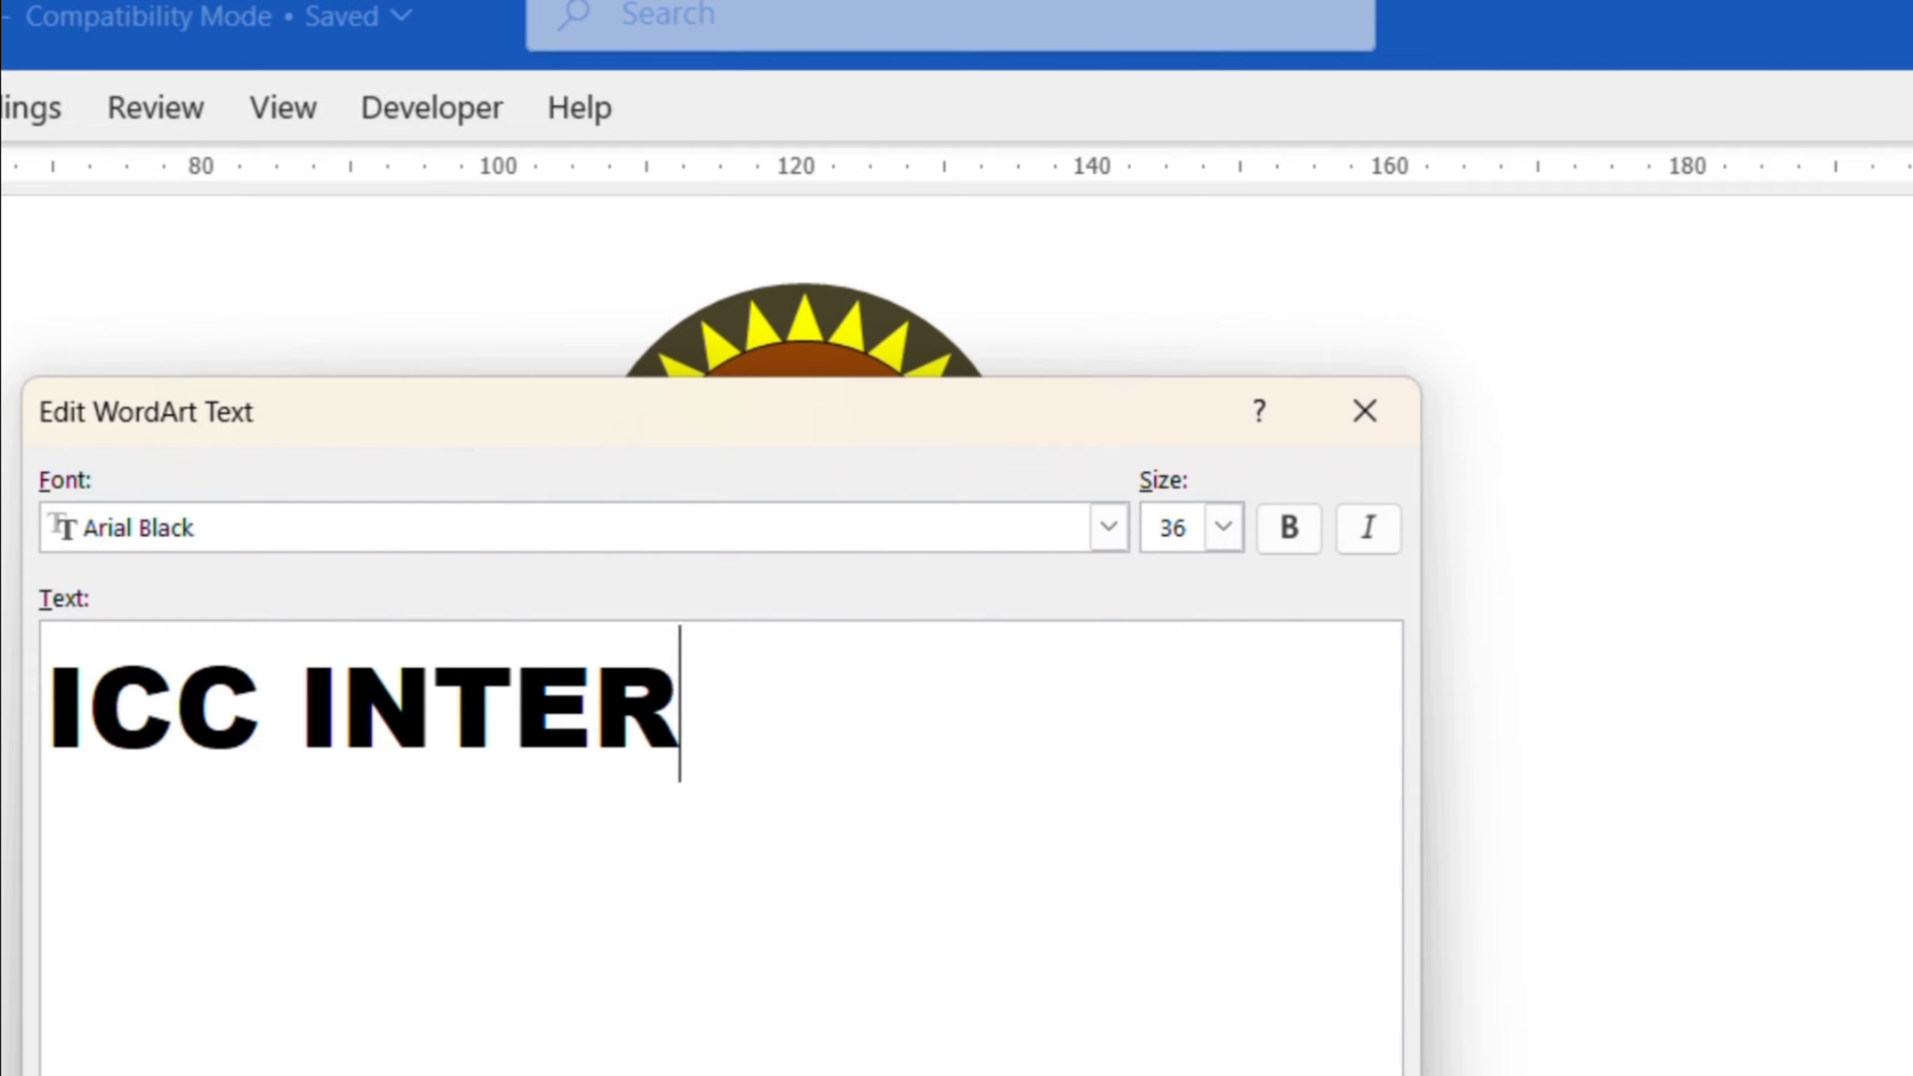
{"action": "type", "text": "NATI"}
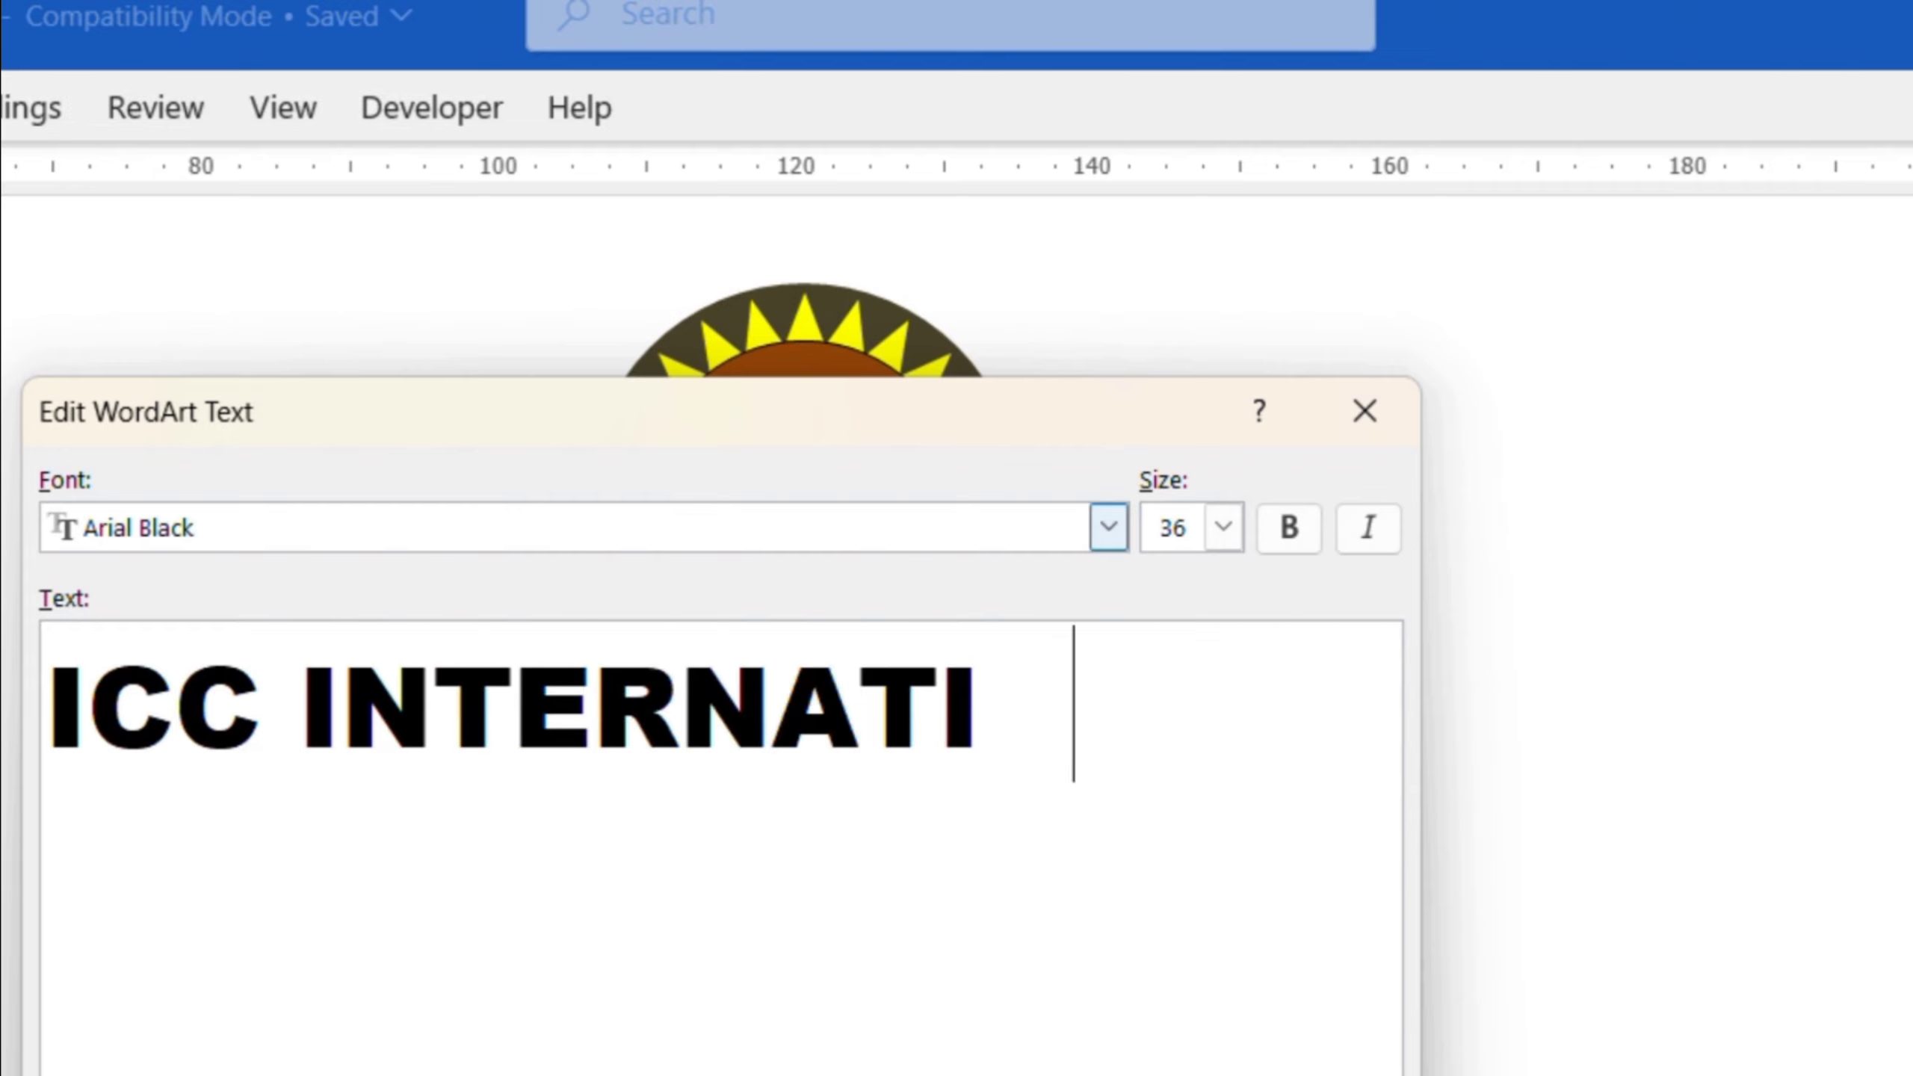
{"action": "type", "text": "ONAL CO"}
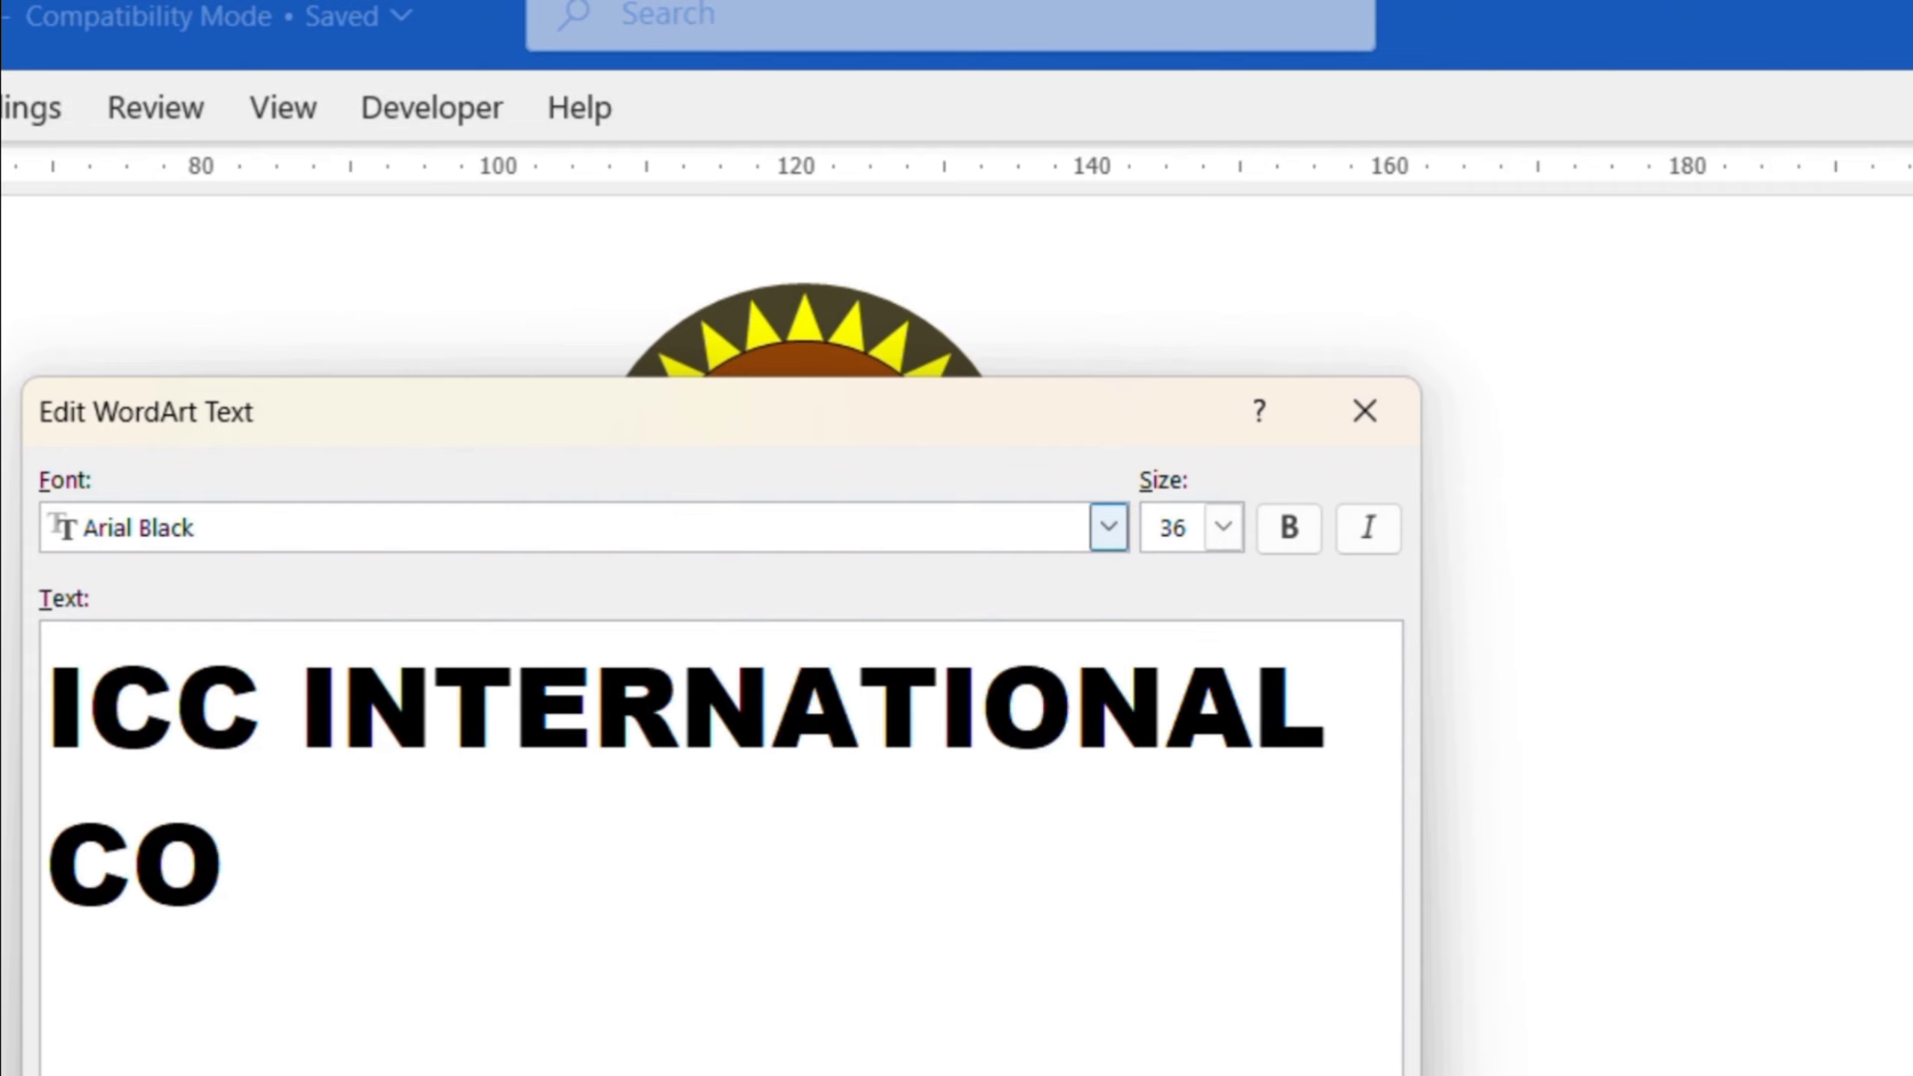
{"action": "type", "text": "MPUTER "}
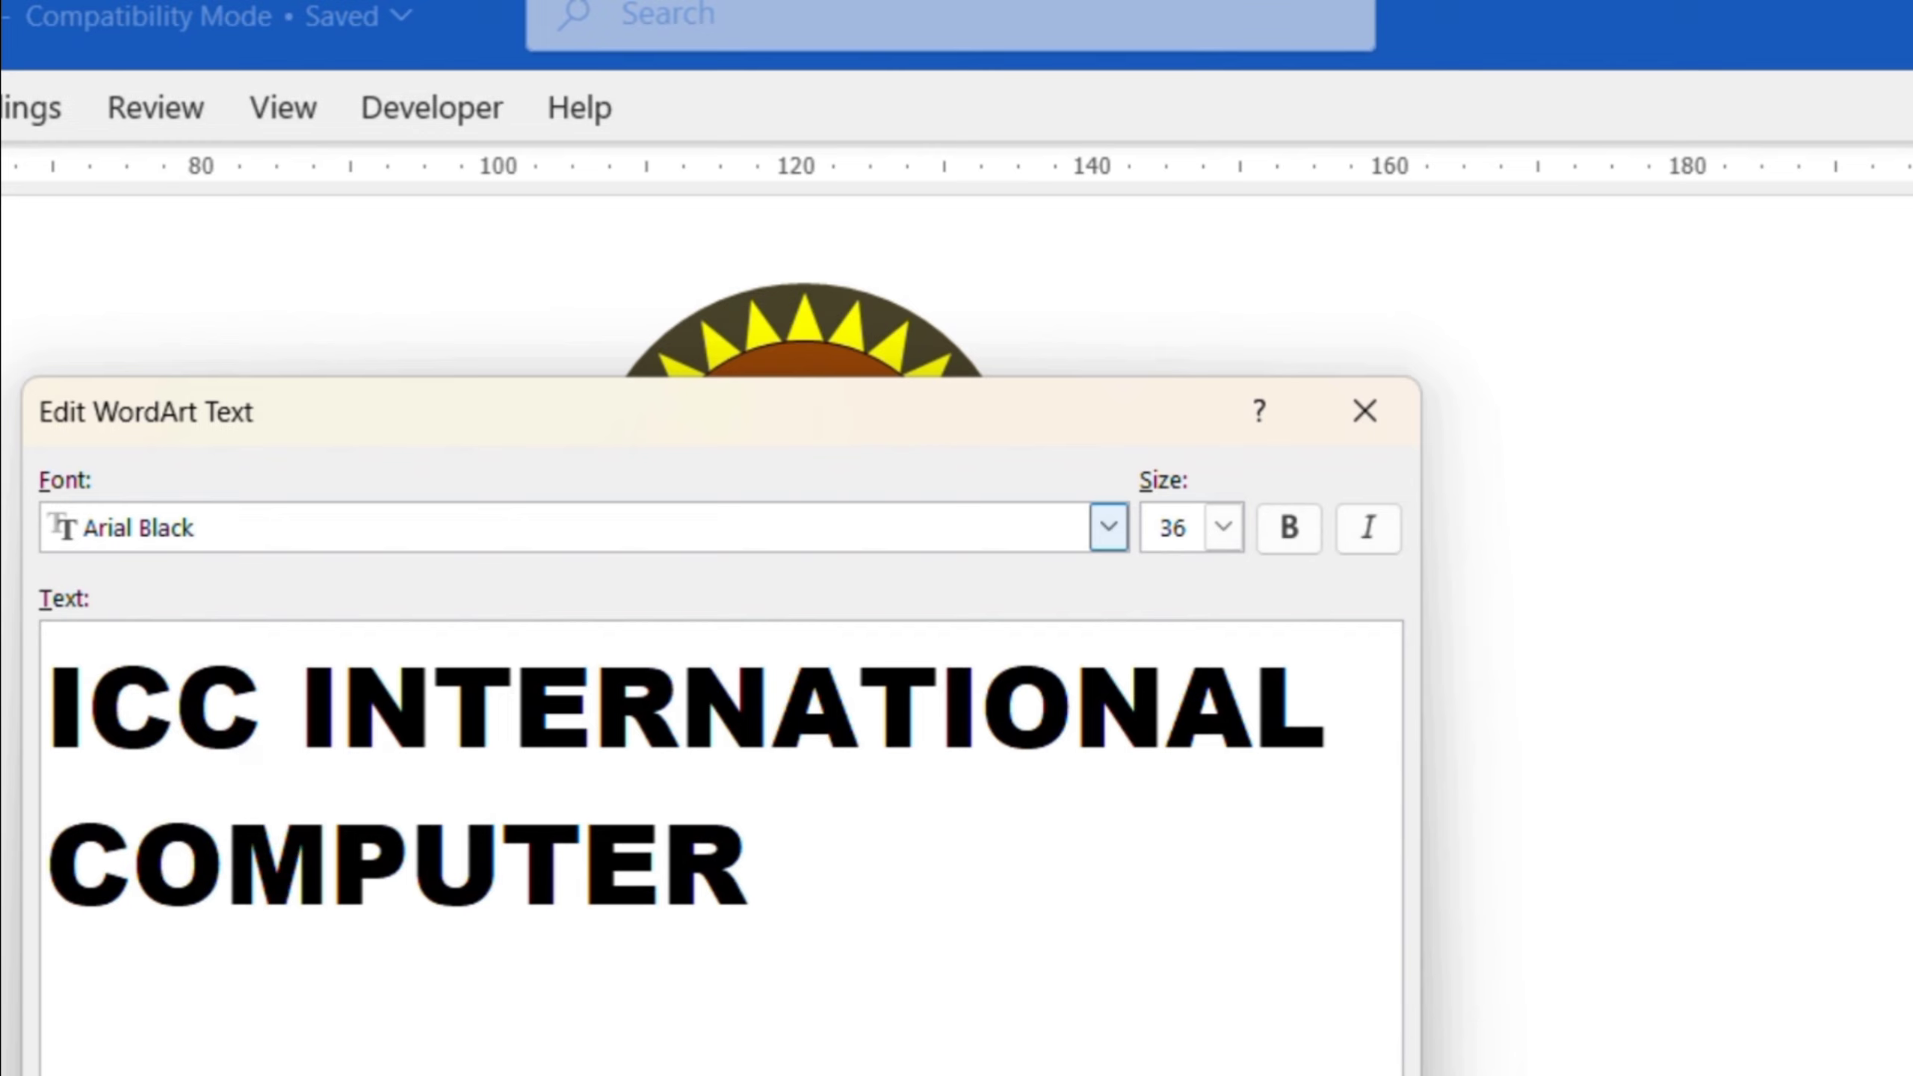
{"action": "type", "text": "CENTRE"}
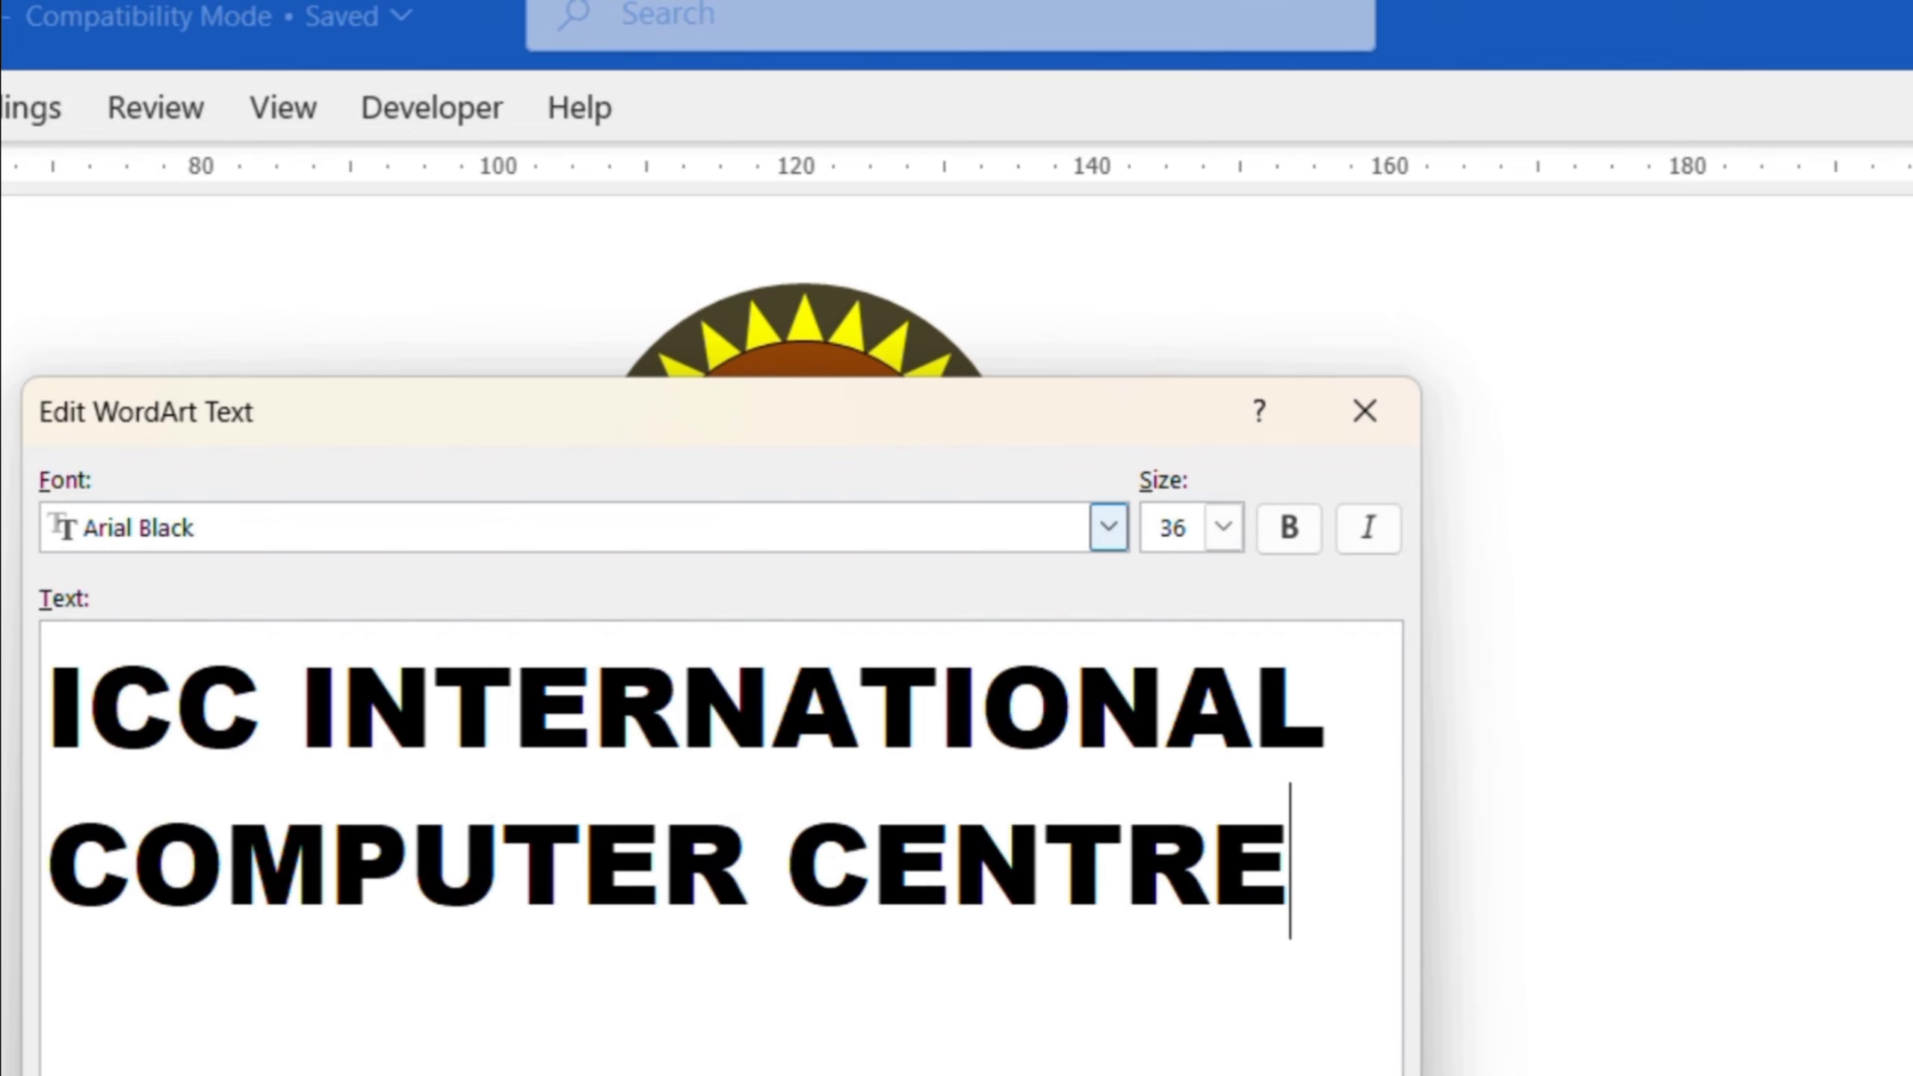
Set the WordArt text to size 20 and bold, and place it in the document
{"action": "left_click", "coordinate": [1224, 527]}
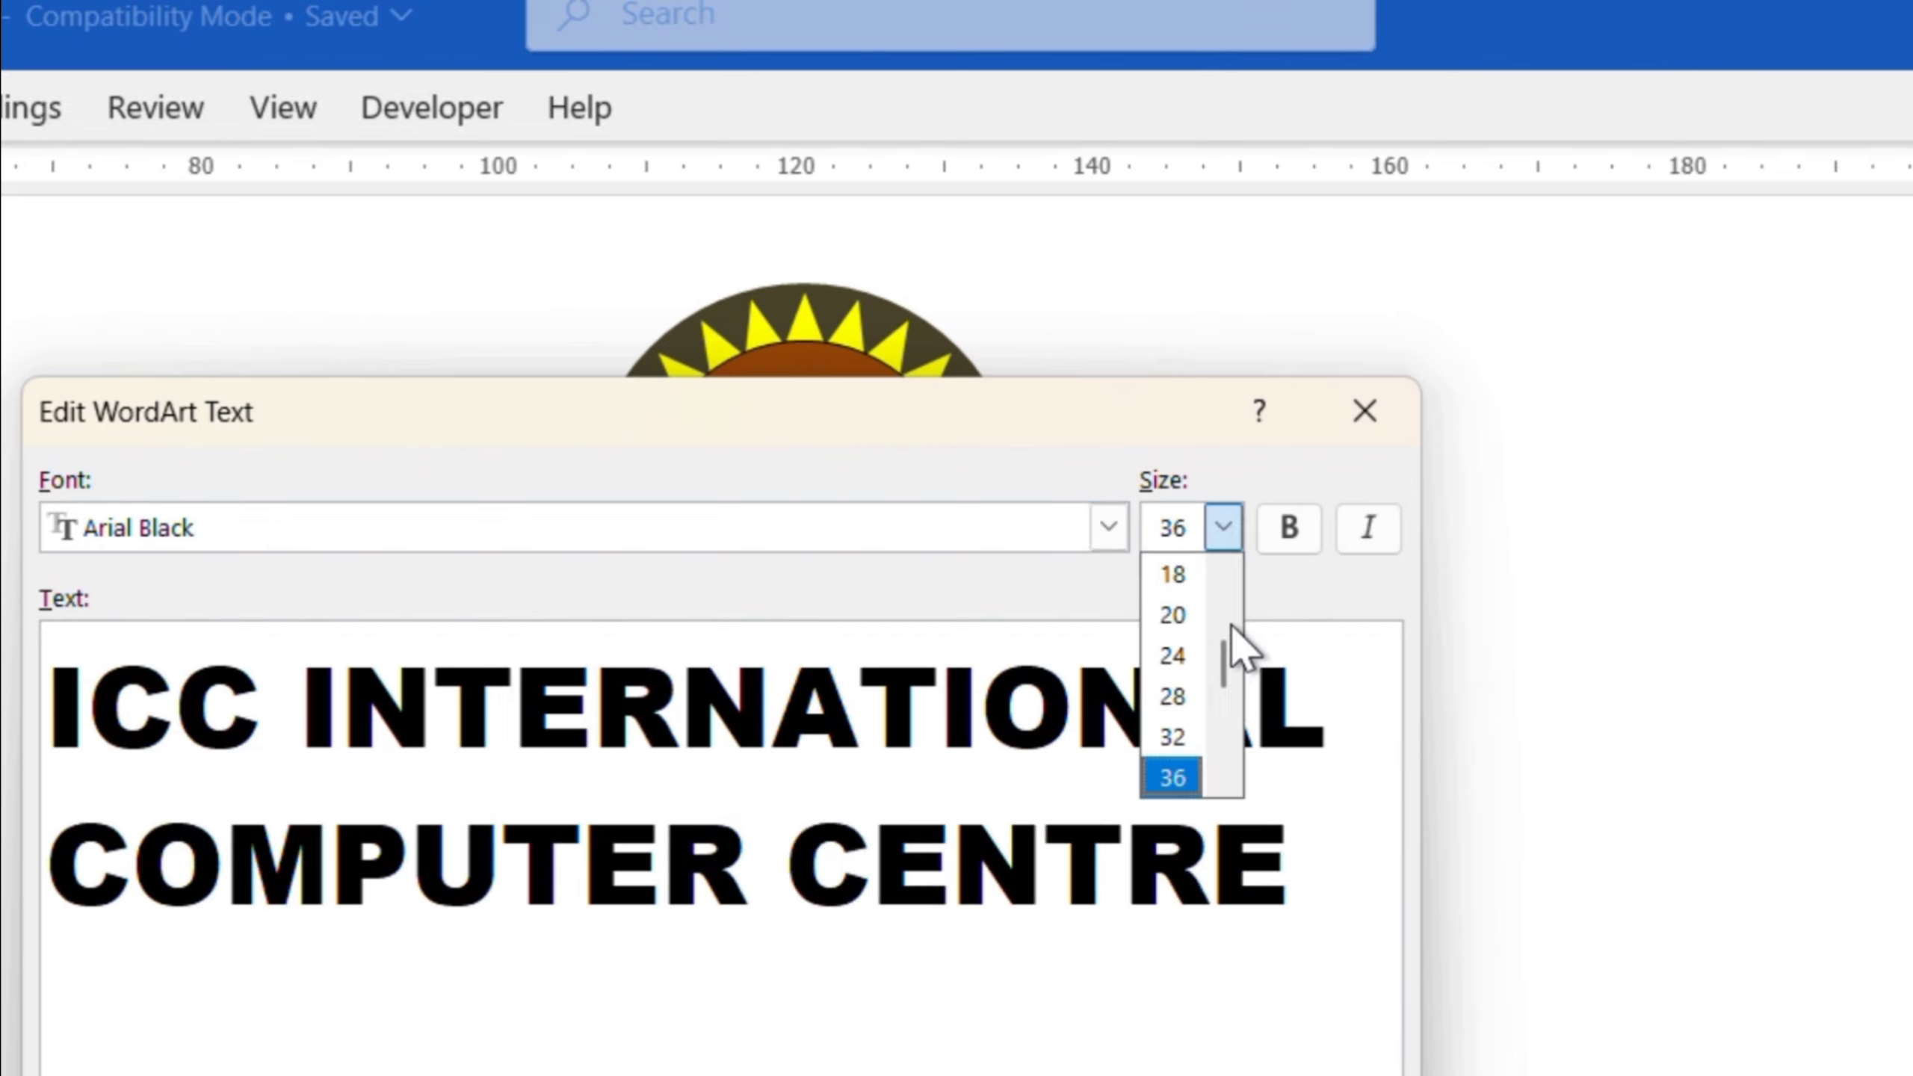
{"action": "left_click", "coordinate": [1172, 618]}
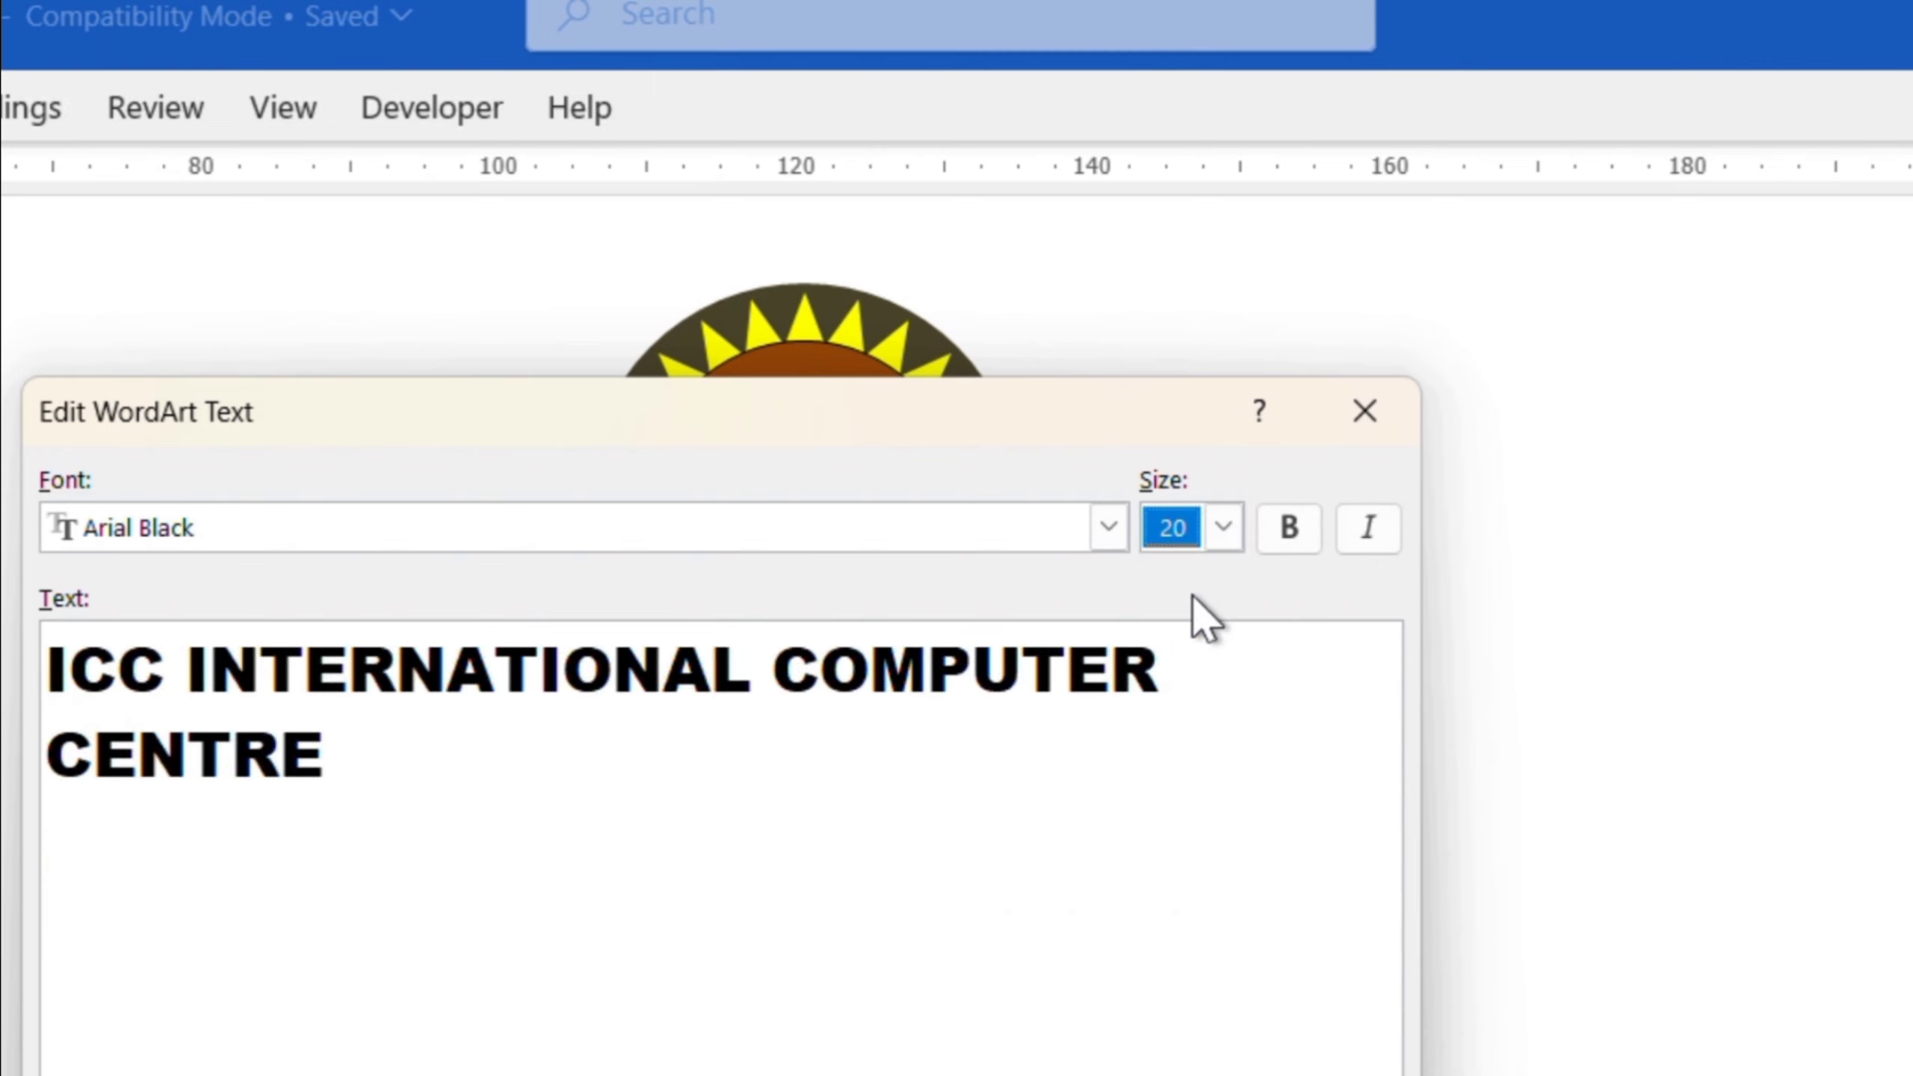
{"action": "left_click", "coordinate": [1283, 541]}
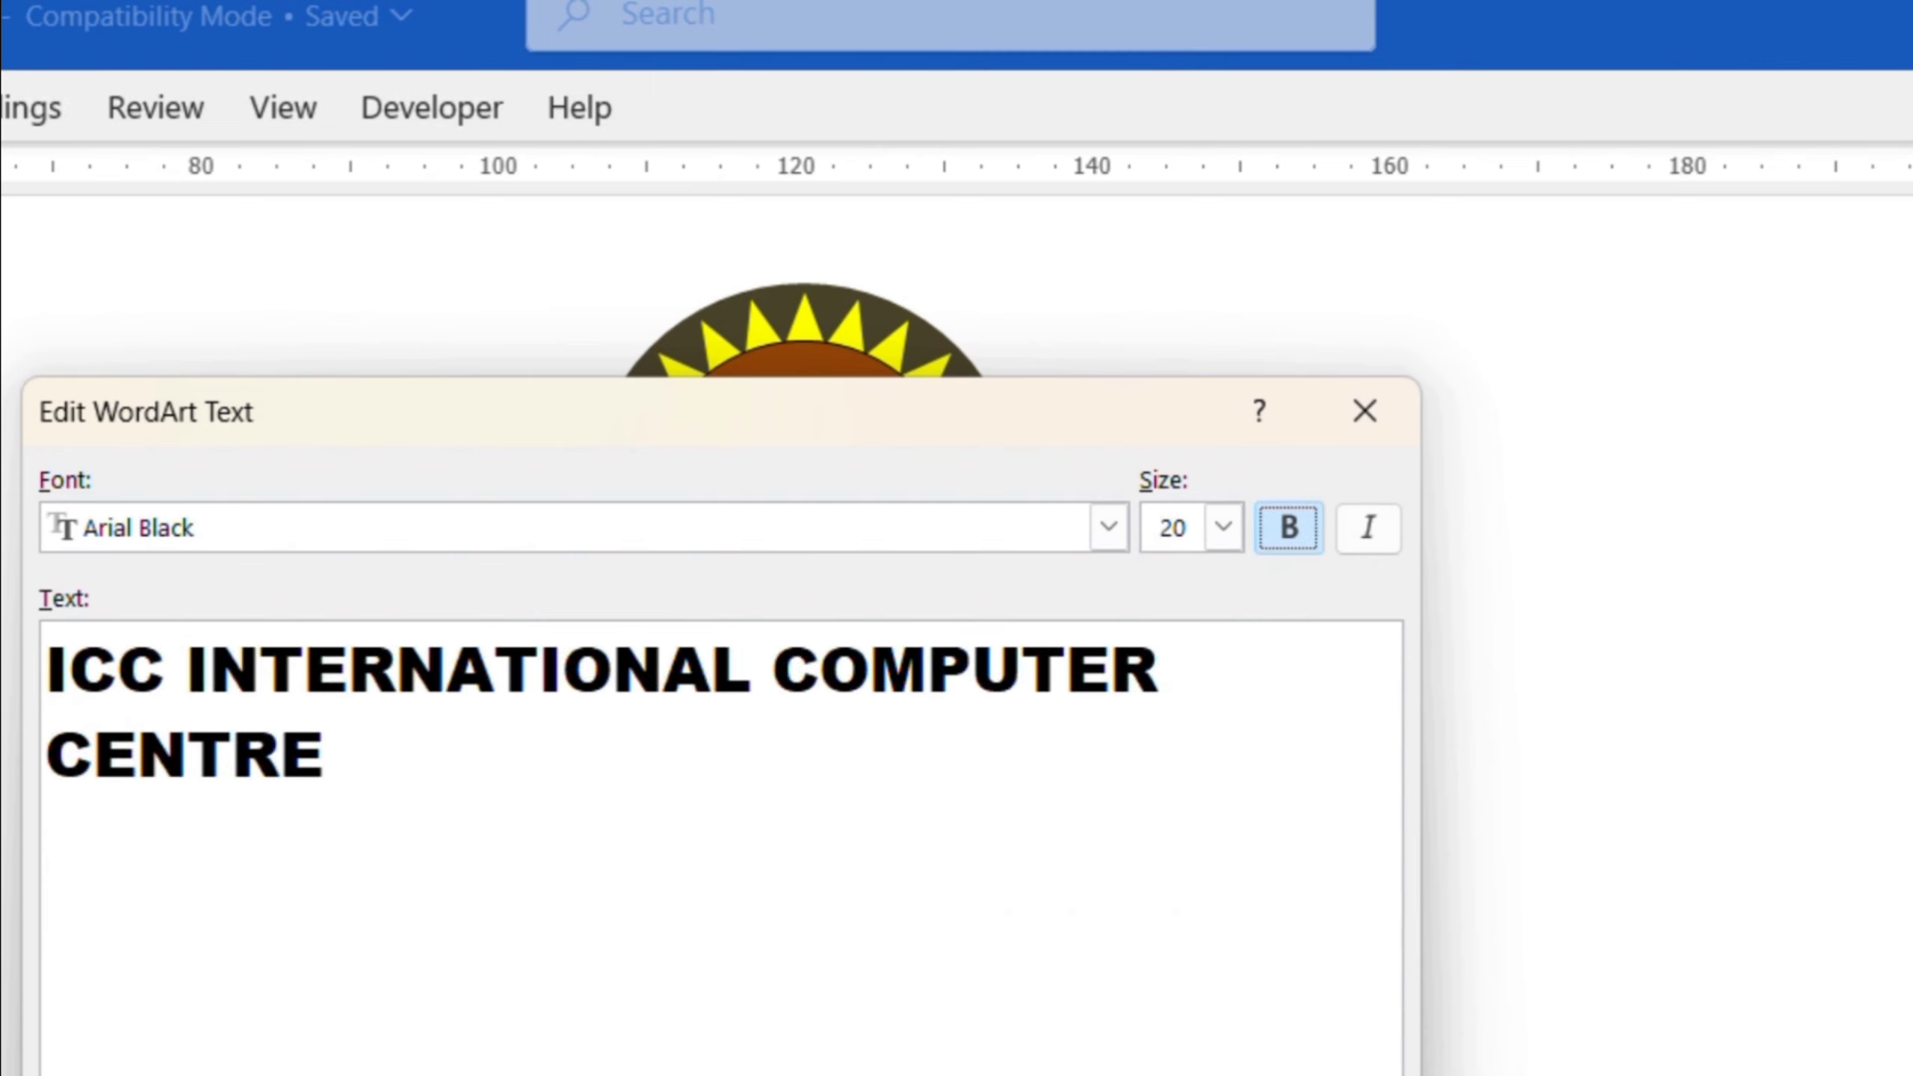
{"action": "left_click", "coordinate": [971, 1075]}
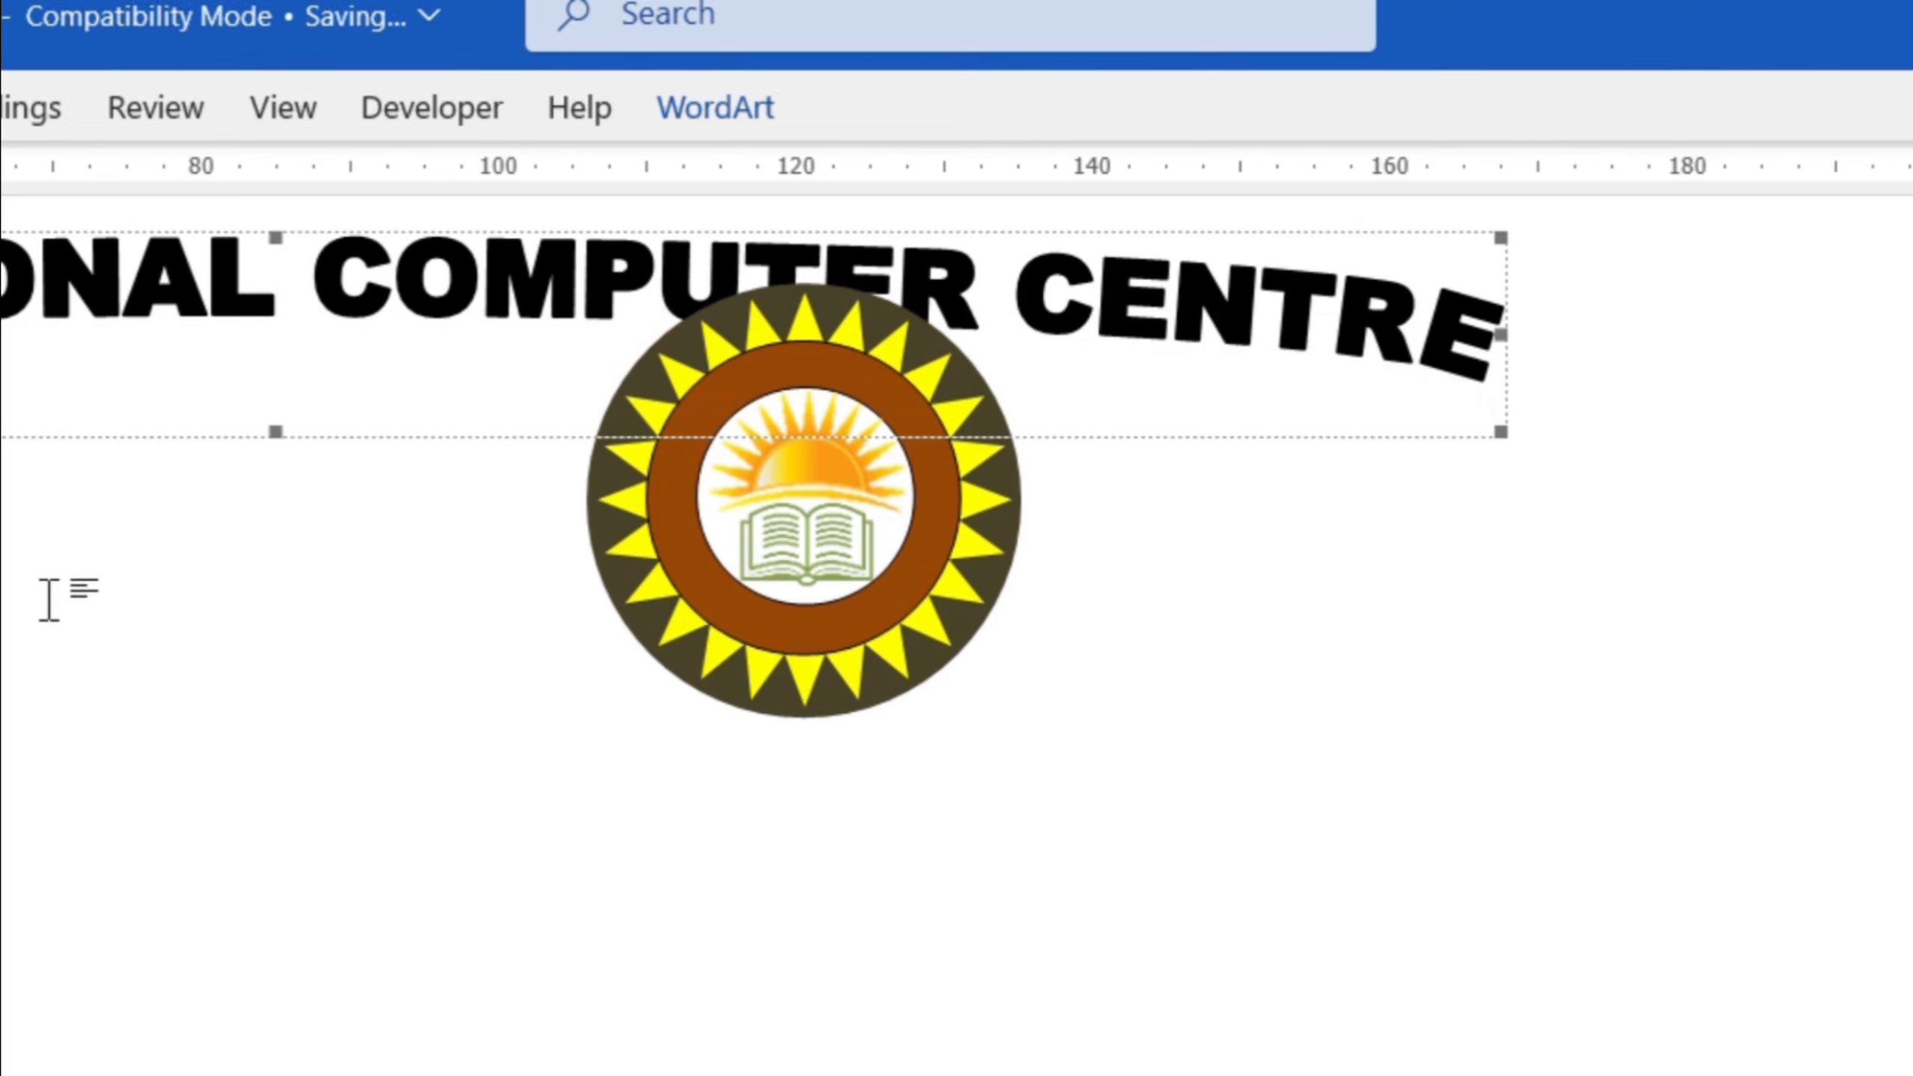
Shrink the WordArt beside the new logo and reshape it into a semicircular arch about as wide as the brown circle
{"action": "left_click_drag", "start_coordinate": [1487, 413], "coordinate": [168, 417]}
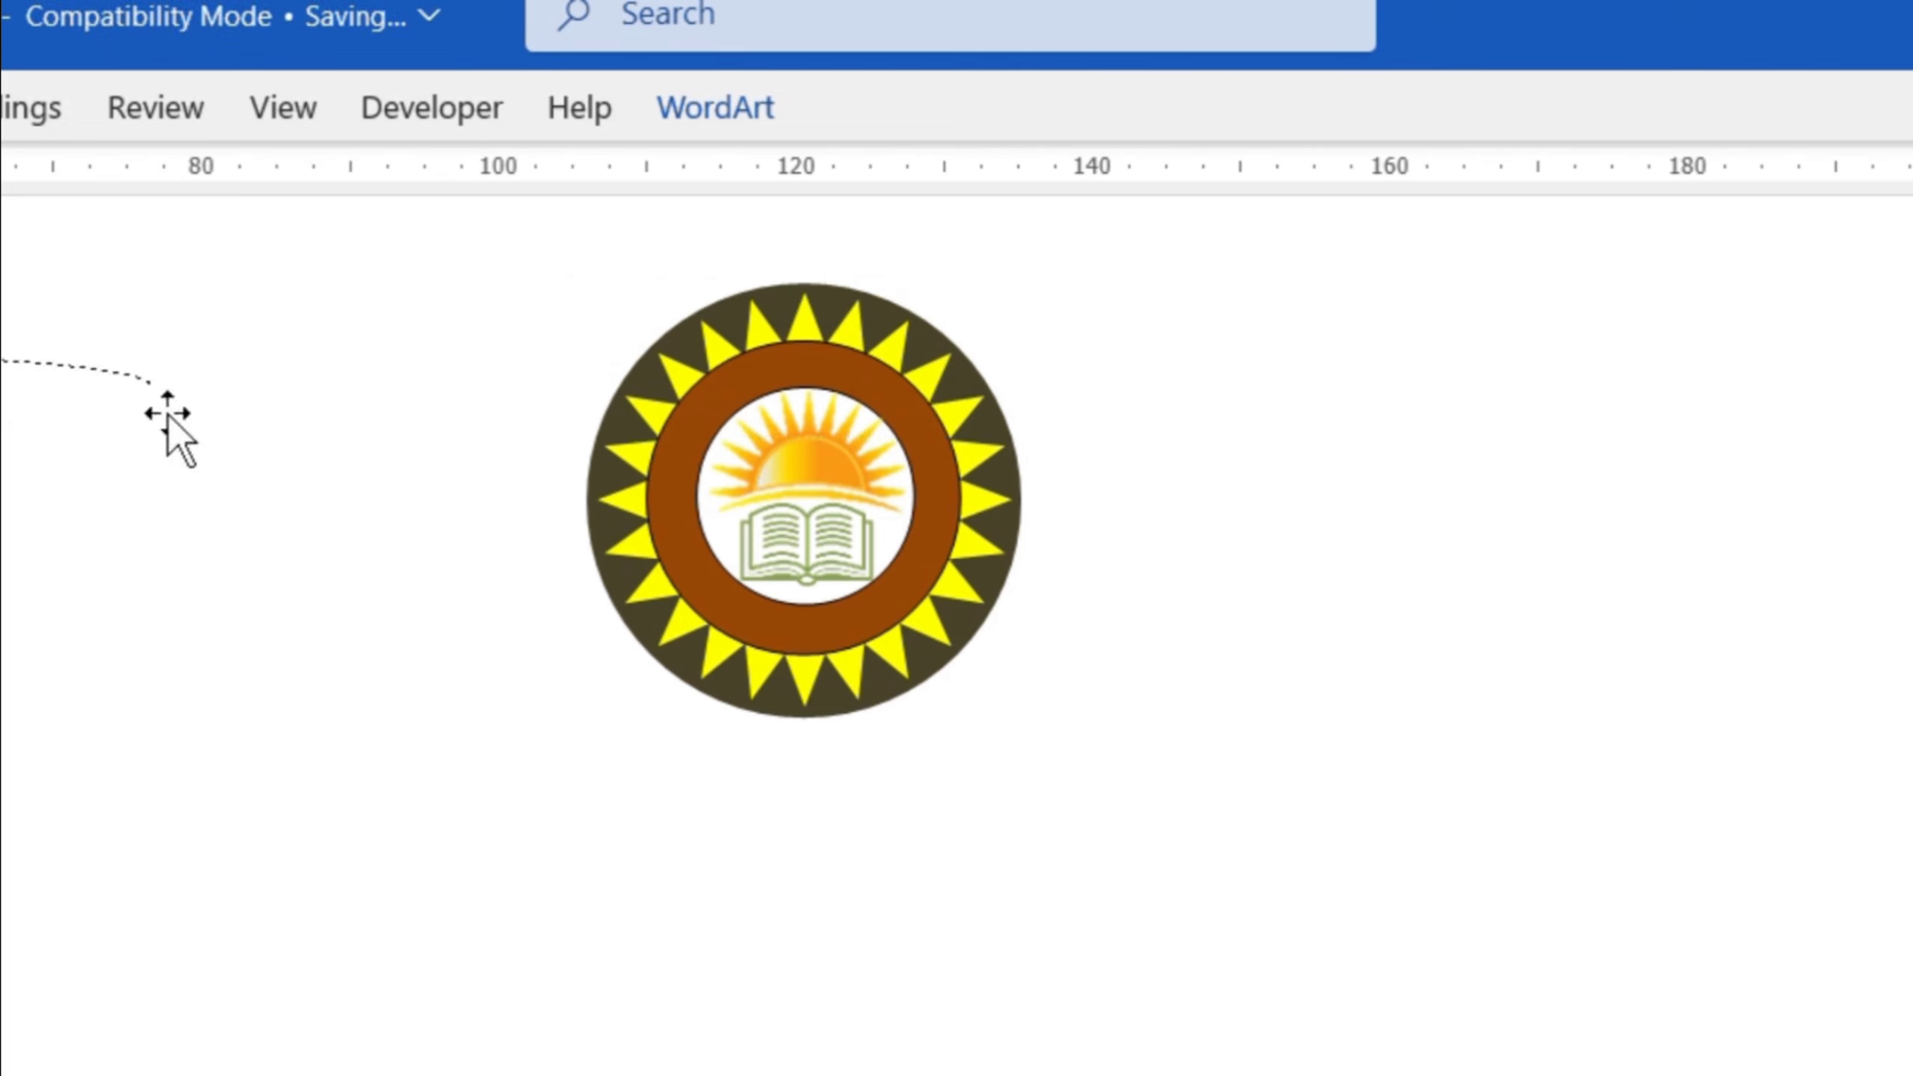
{"action": "left_click_drag", "start_coordinate": [1106, 531], "coordinate": [1643, 644]}
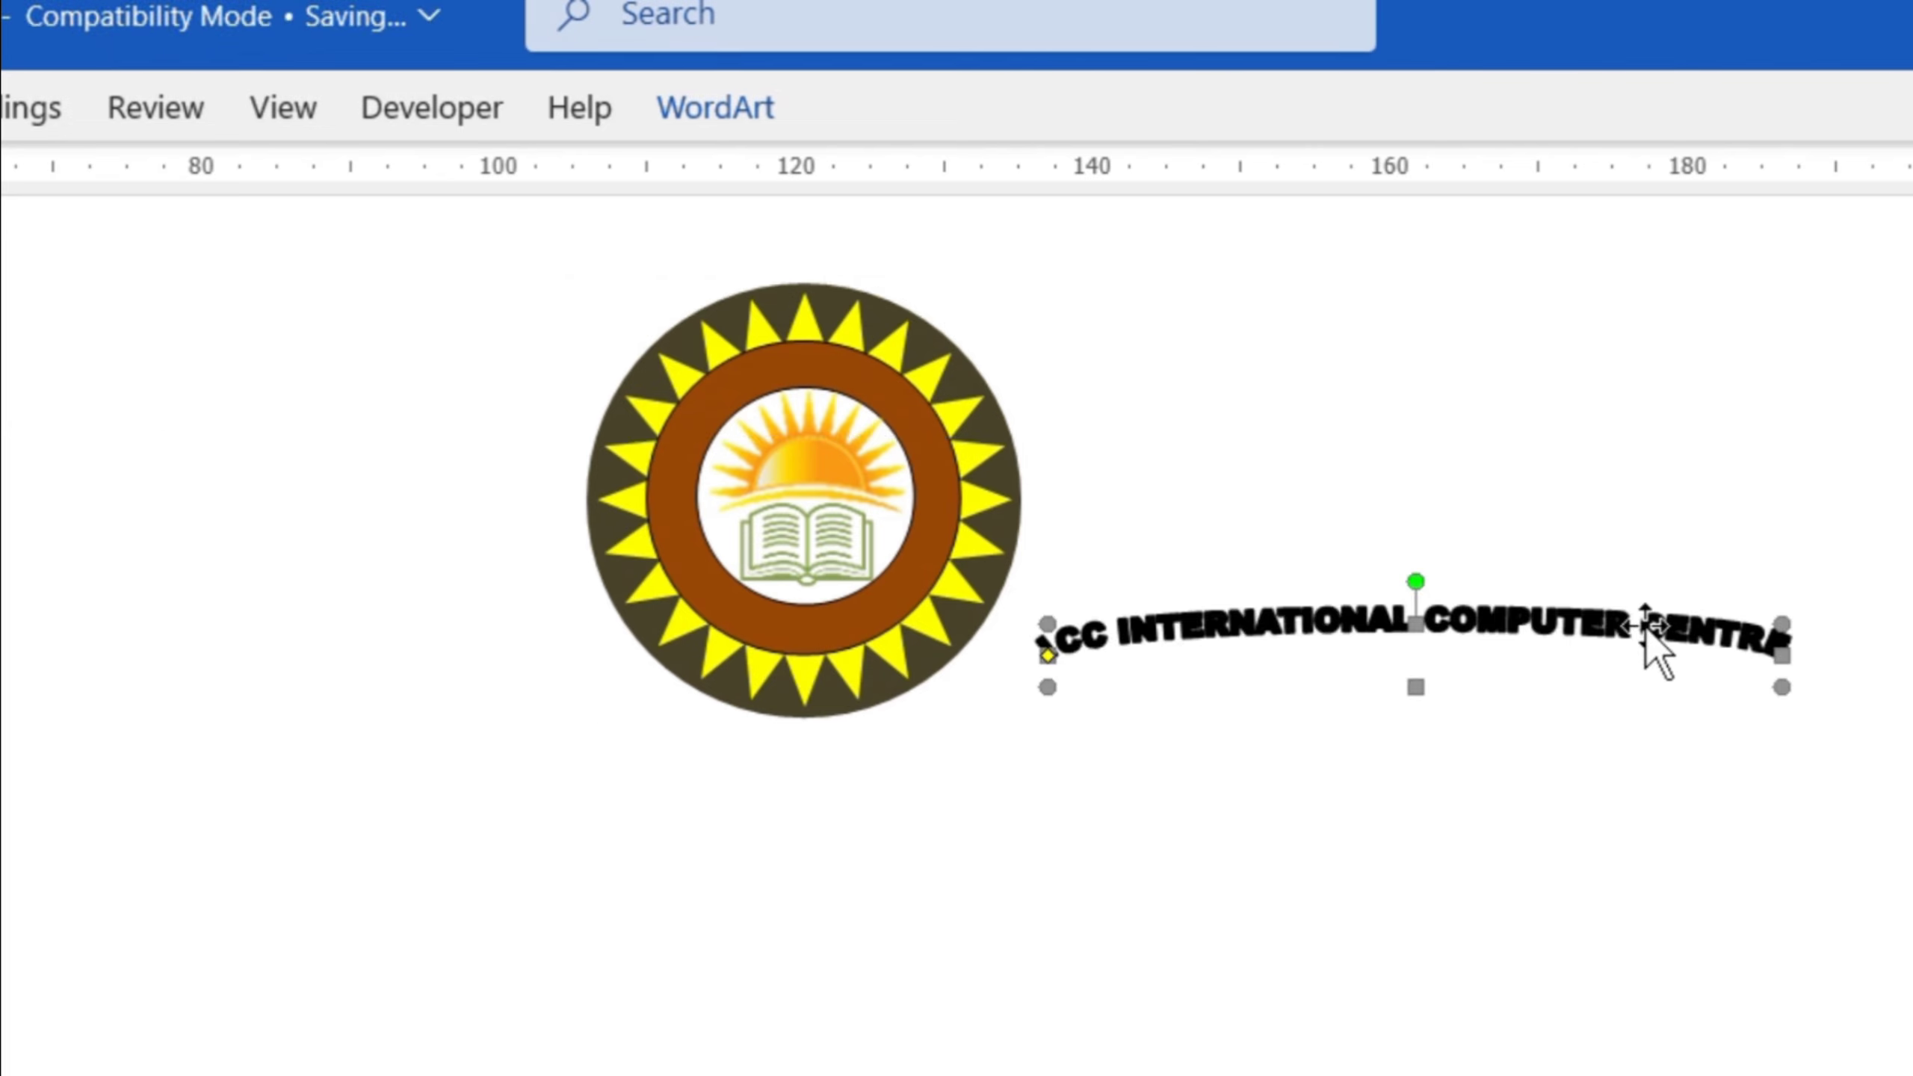
{"action": "left_click_drag", "start_coordinate": [1418, 586], "coordinate": [1376, 292]}
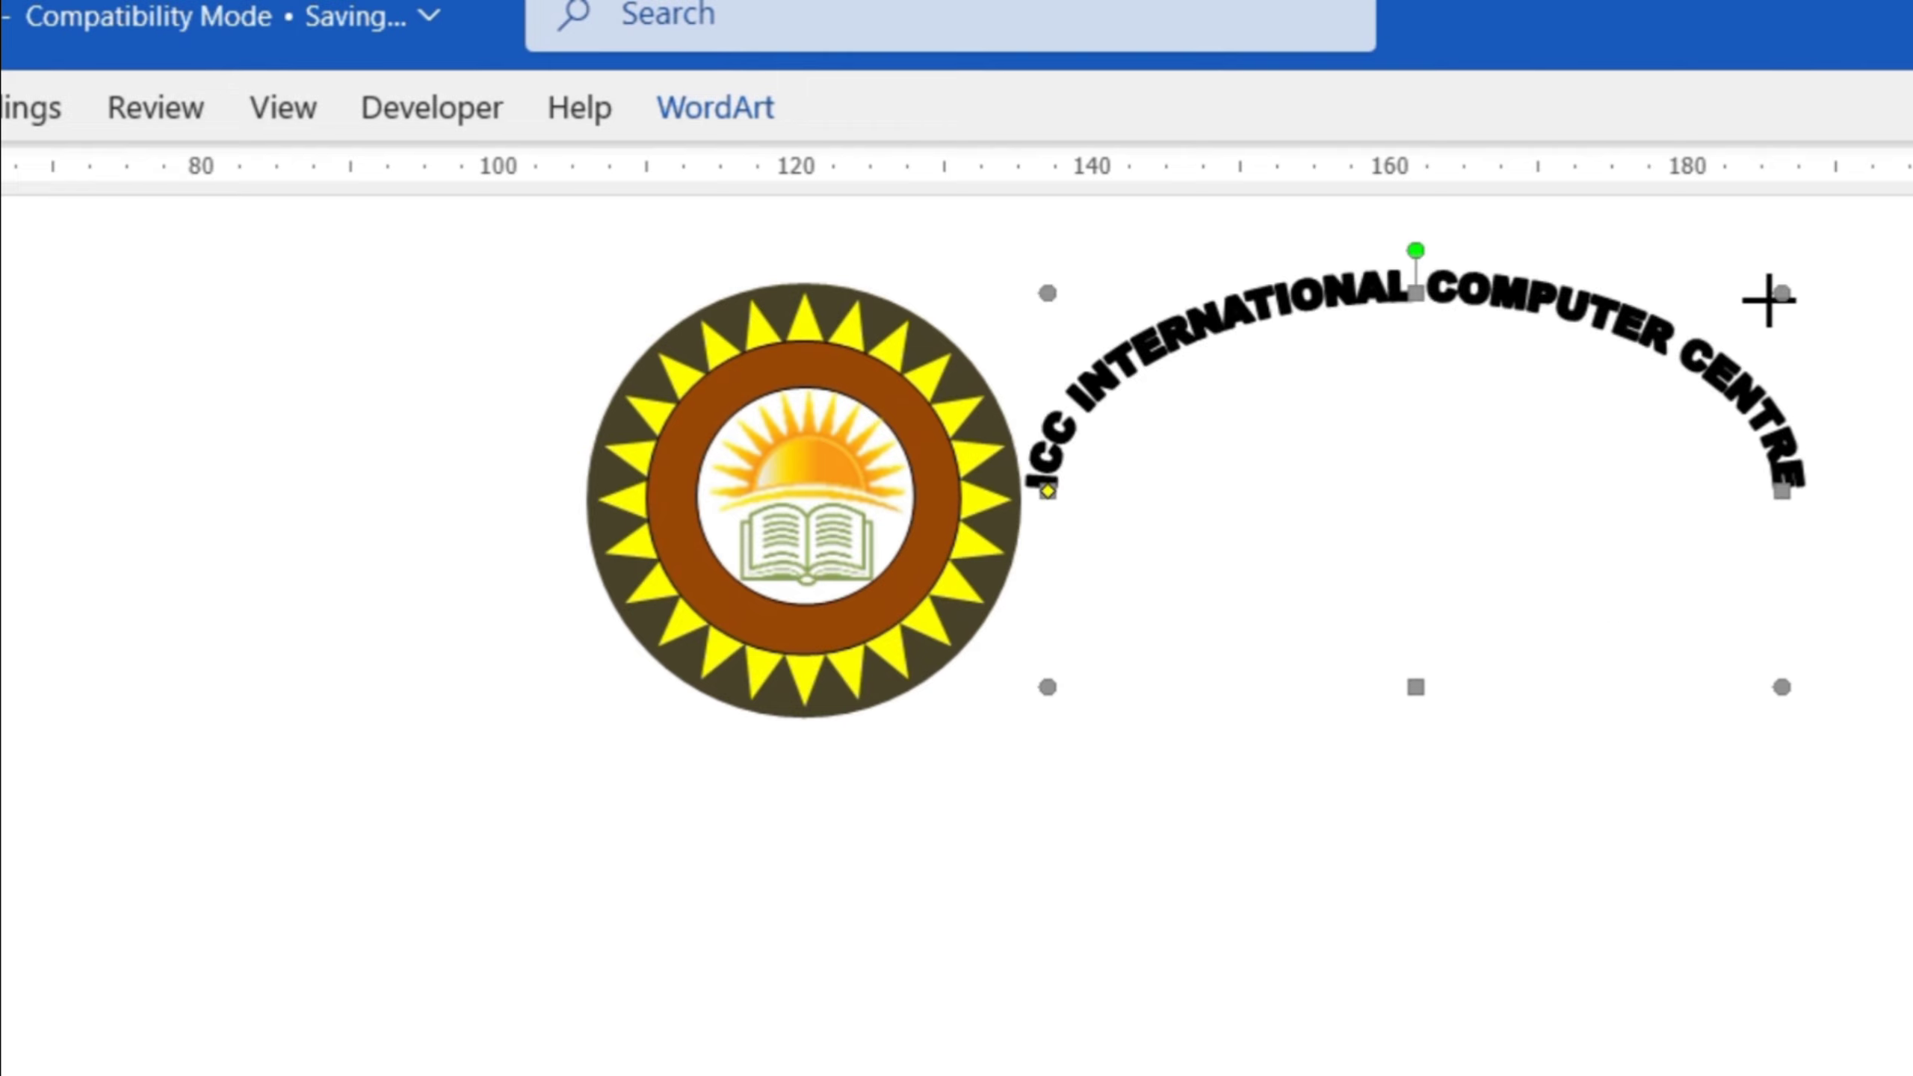
{"action": "left_click_drag", "start_coordinate": [1768, 300], "coordinate": [1341, 412]}
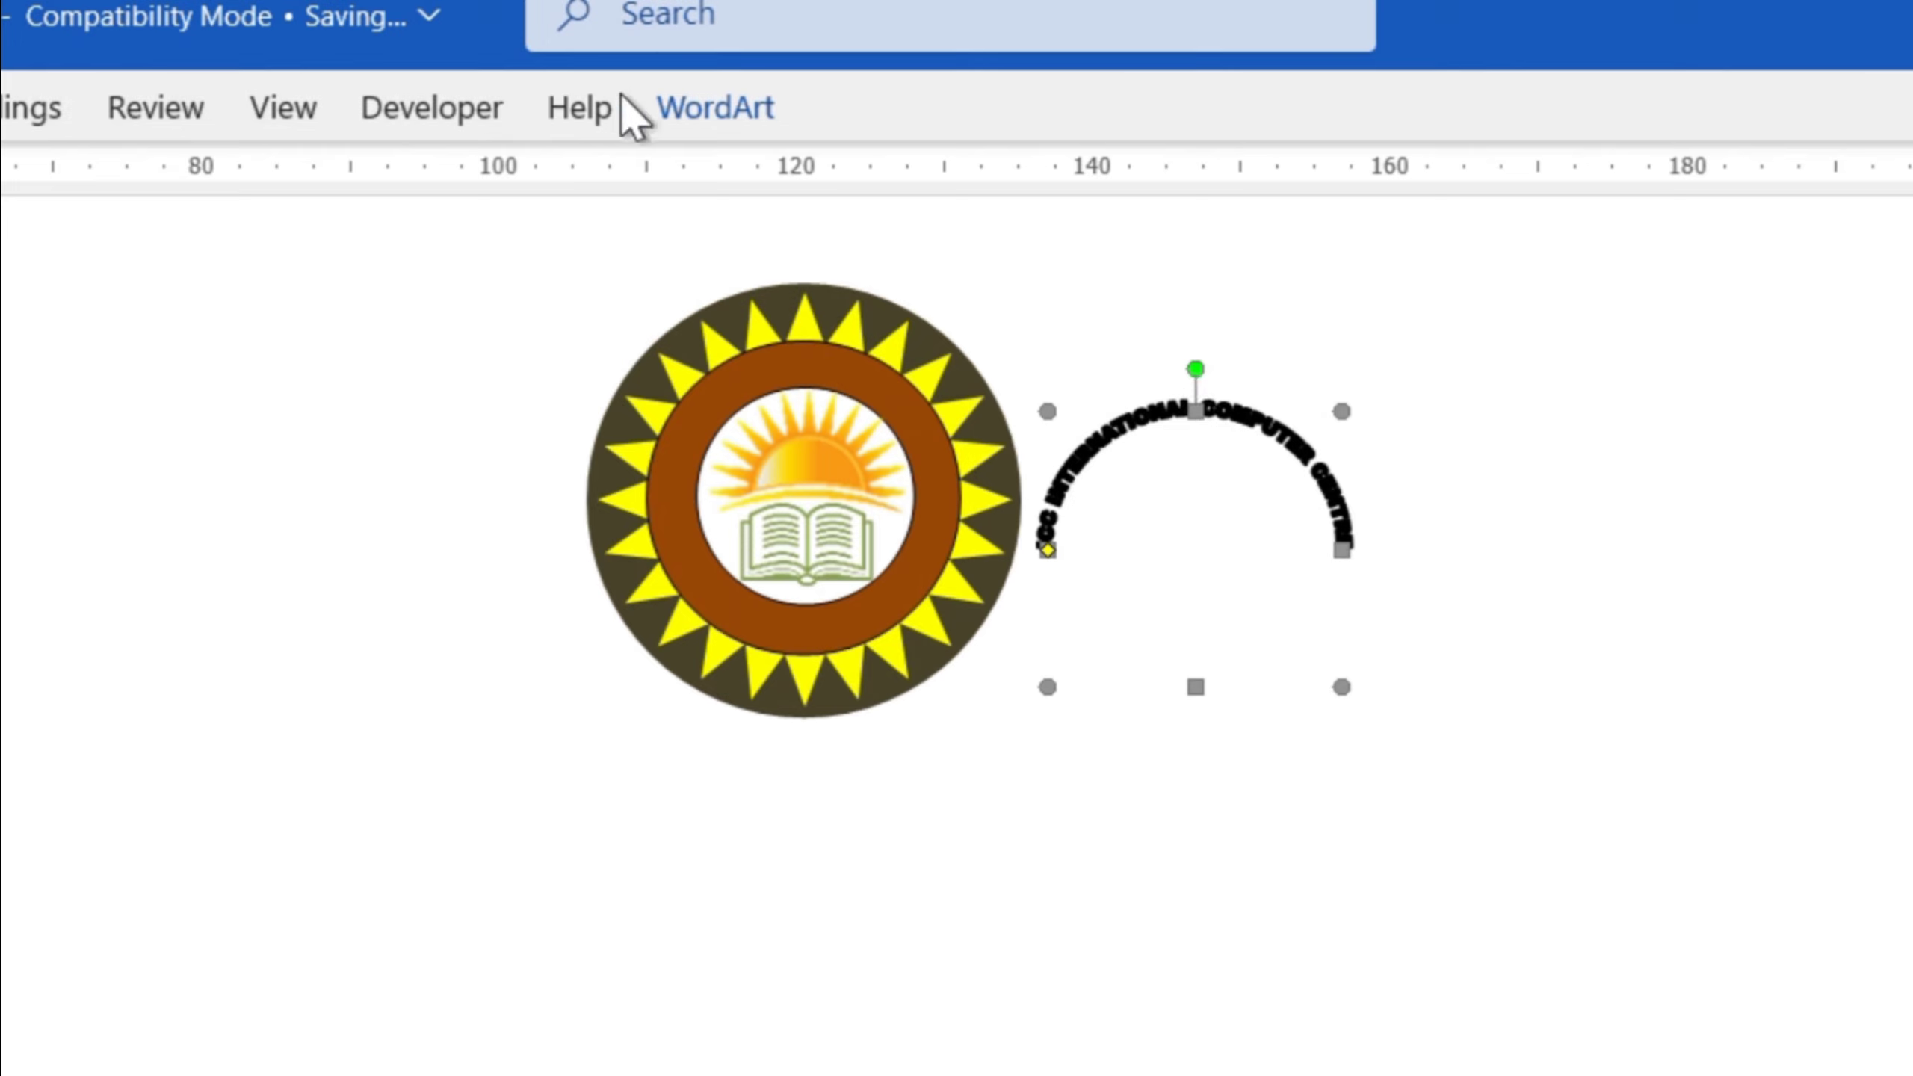
Move the arched text onto the upper half of the brown ring and stretch it slightly taller
{"action": "left_click_drag", "start_coordinate": [1236, 437], "coordinate": [807, 443]}
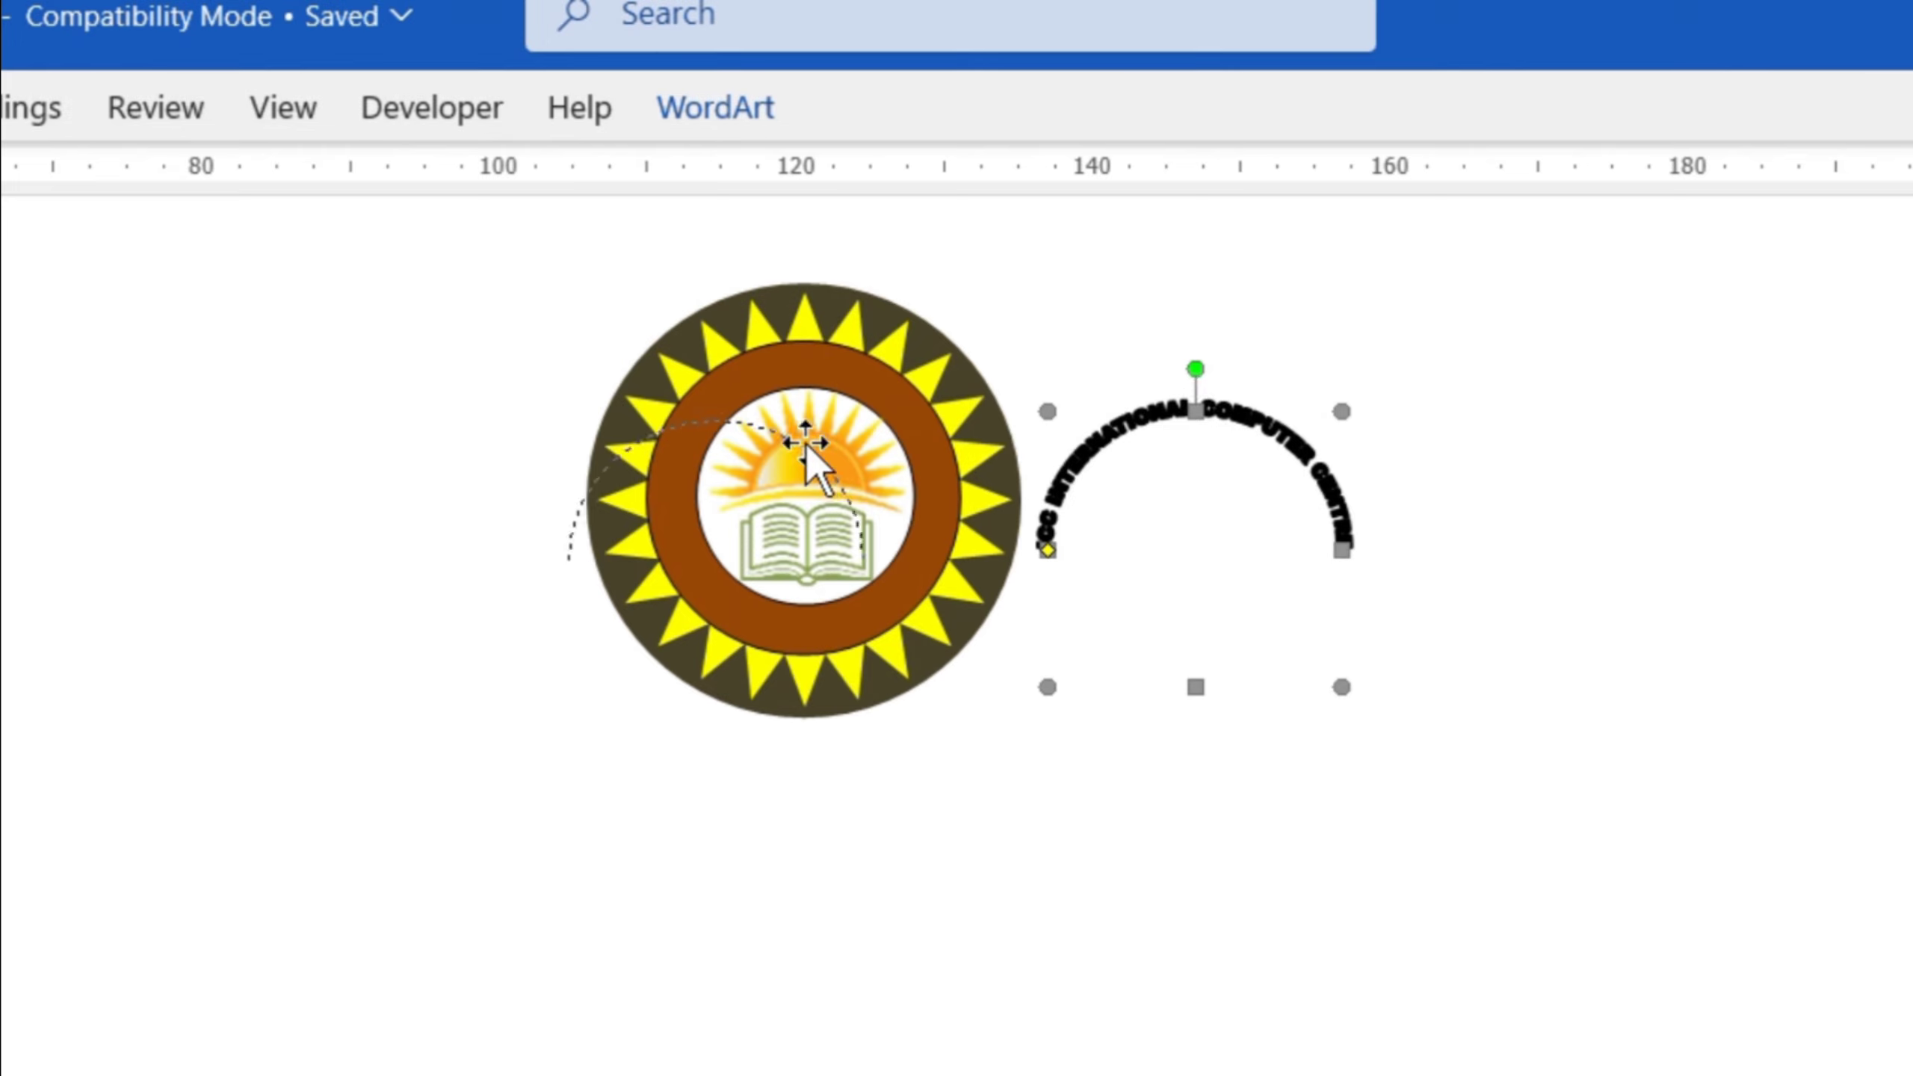
{"action": "left_click_drag", "start_coordinate": [887, 395], "coordinate": [886, 394]}
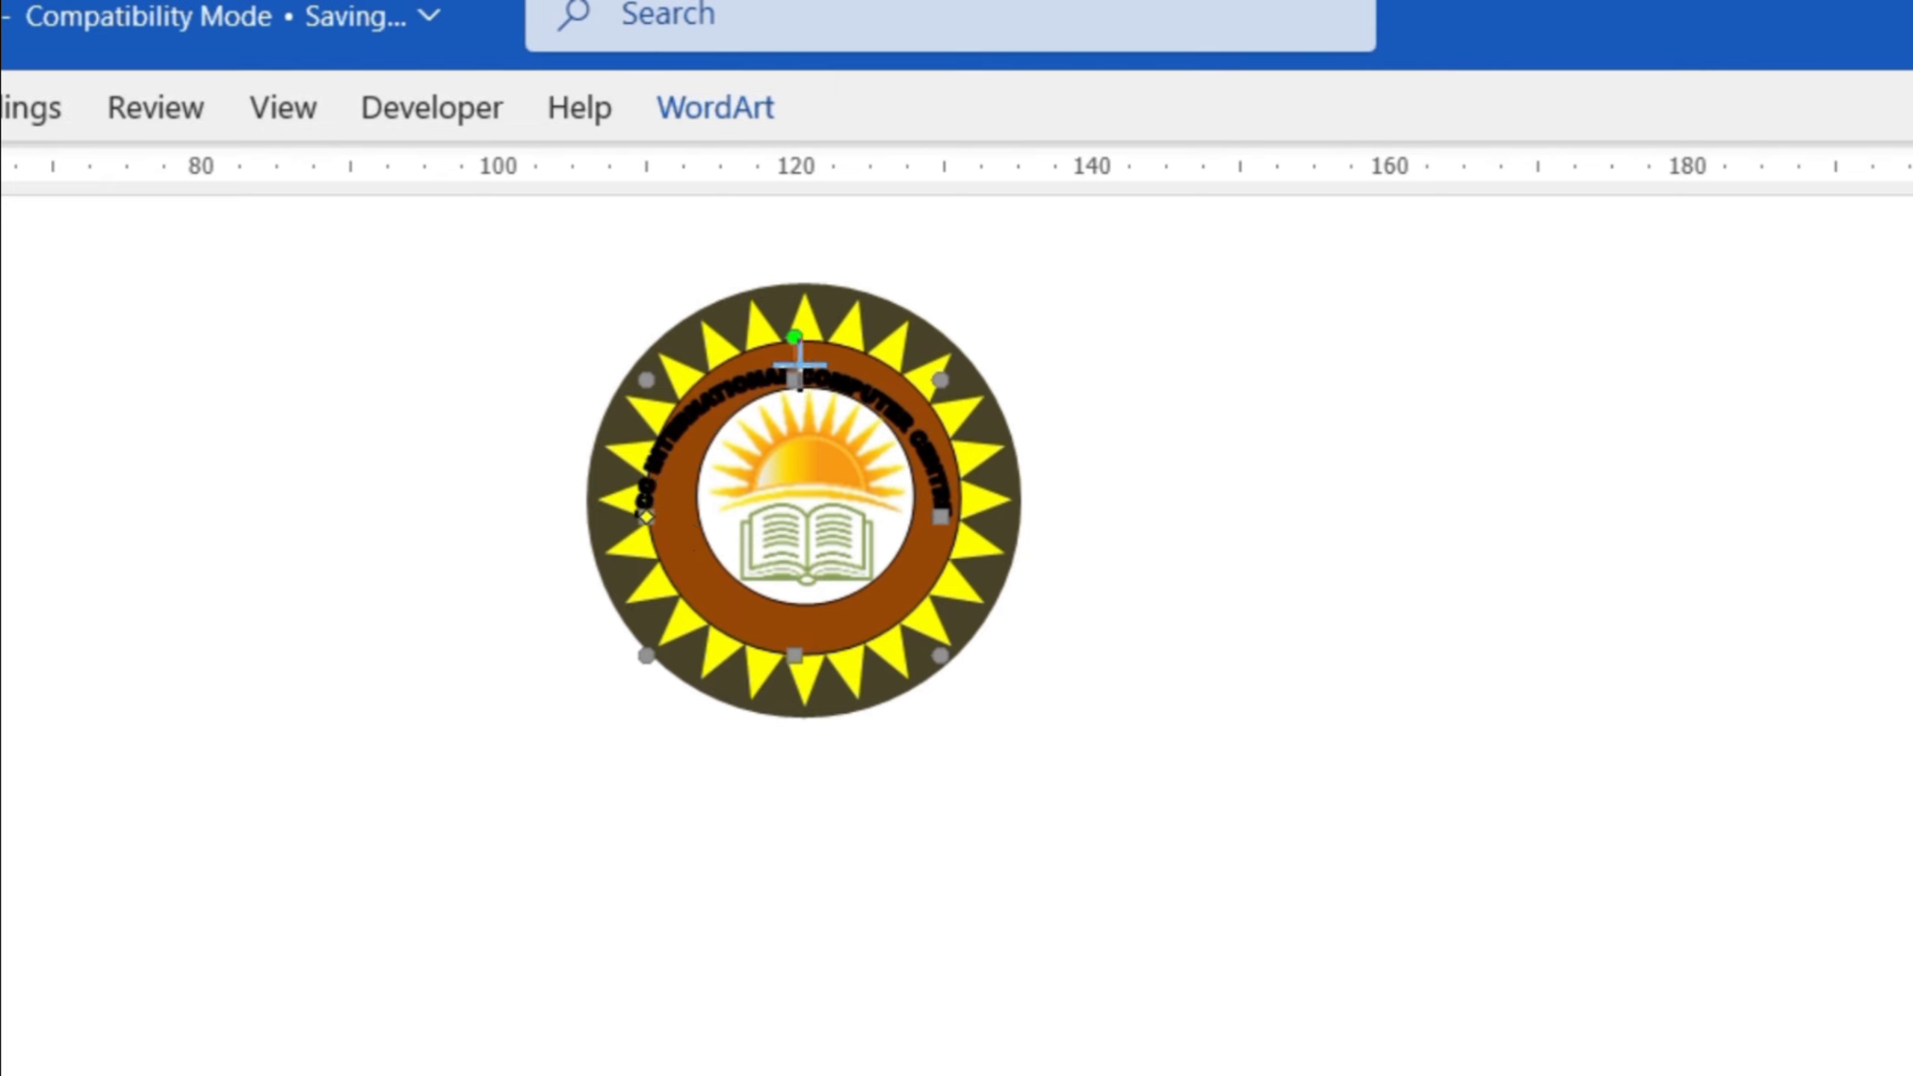
{"action": "left_click_drag", "start_coordinate": [799, 366], "coordinate": [804, 369]}
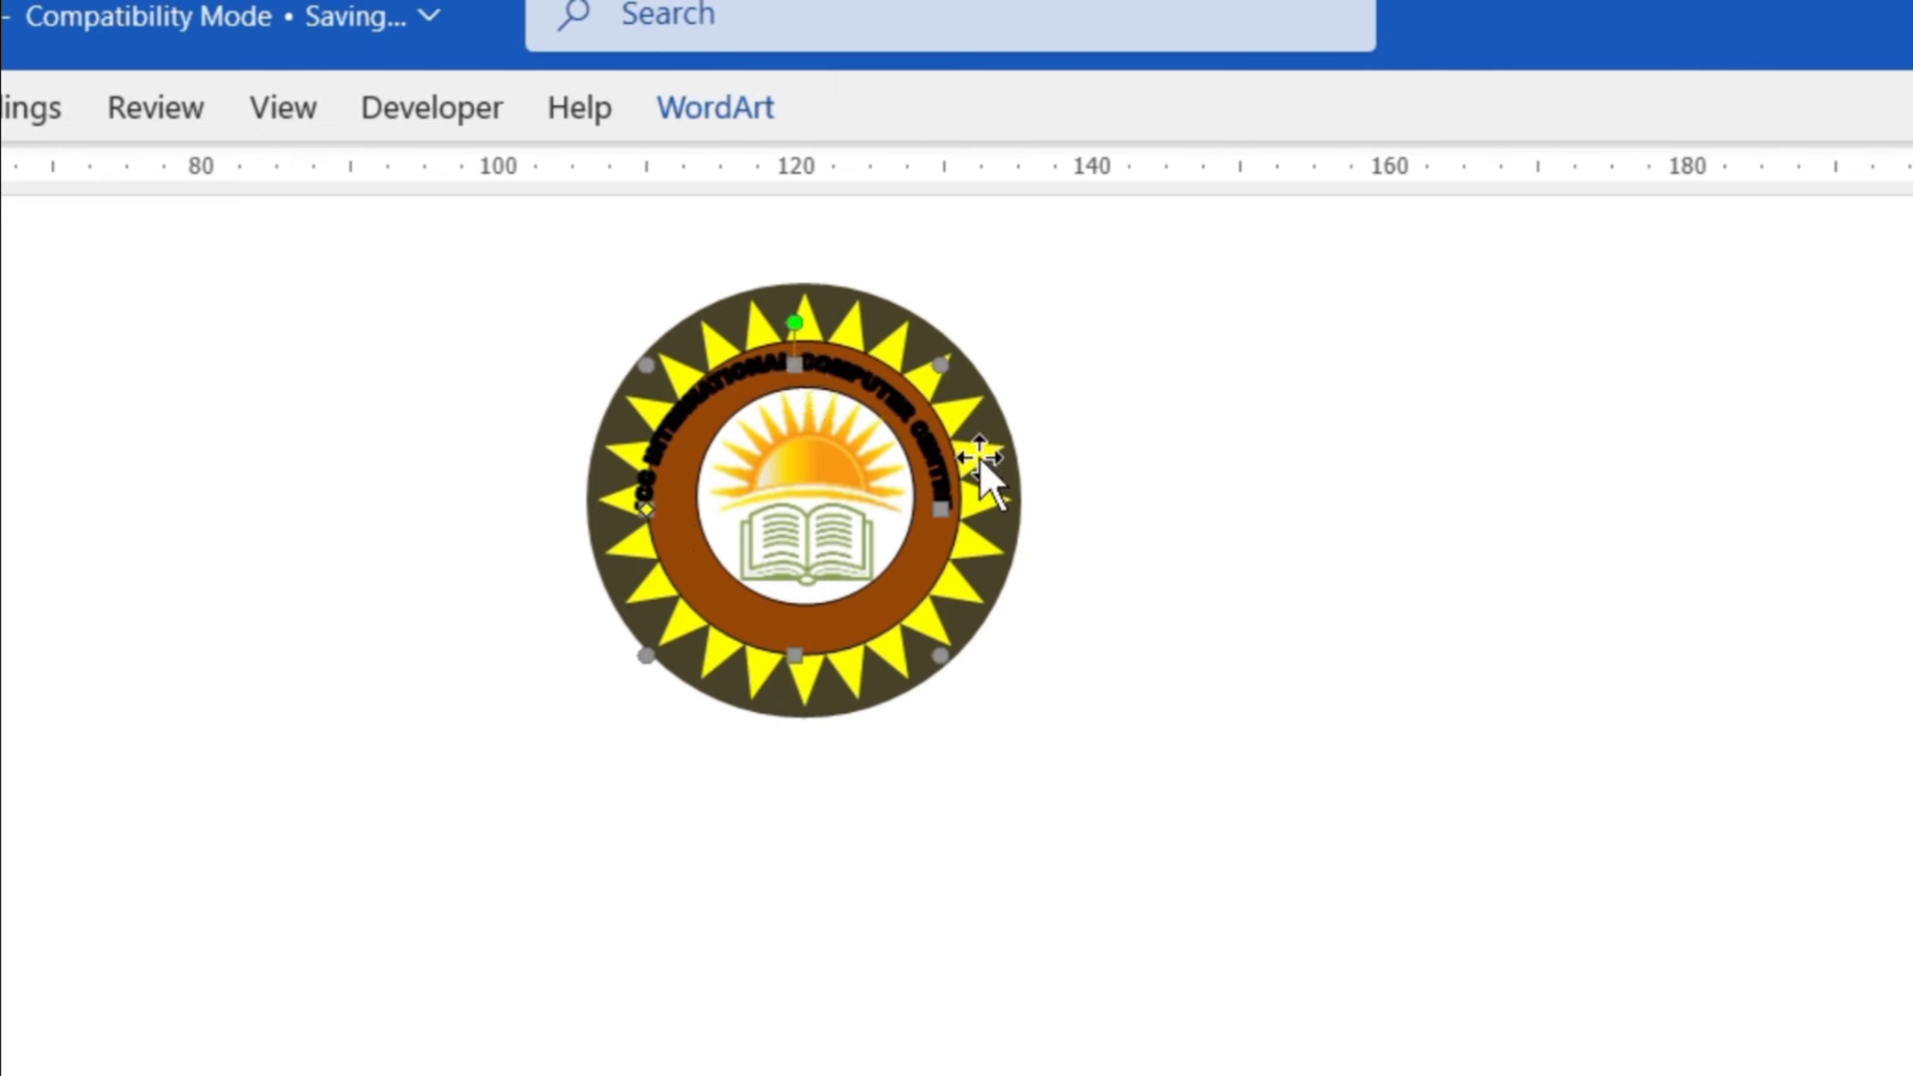
Narrow the arched text slightly and nudge it right and down to follow the brown ring
{"action": "left_click_drag", "start_coordinate": [925, 509], "coordinate": [897, 426]}
{"action": "key", "text": "ctrl+Right"}
{"action": "key", "text": "ctrl+Right"}
{"action": "key", "text": "ctrl+Right"}
{"action": "key", "text": "ctrl+Right"}
{"action": "key", "text": "ctrl+Right"}
{"action": "key", "text": "ctrl+Right"}
{"action": "key", "text": "ctrl+Right"}
{"action": "key", "text": "ctrl+Right"}
{"action": "key", "text": "ctrl+Right"}
{"action": "key", "text": "ctrl+Right"}
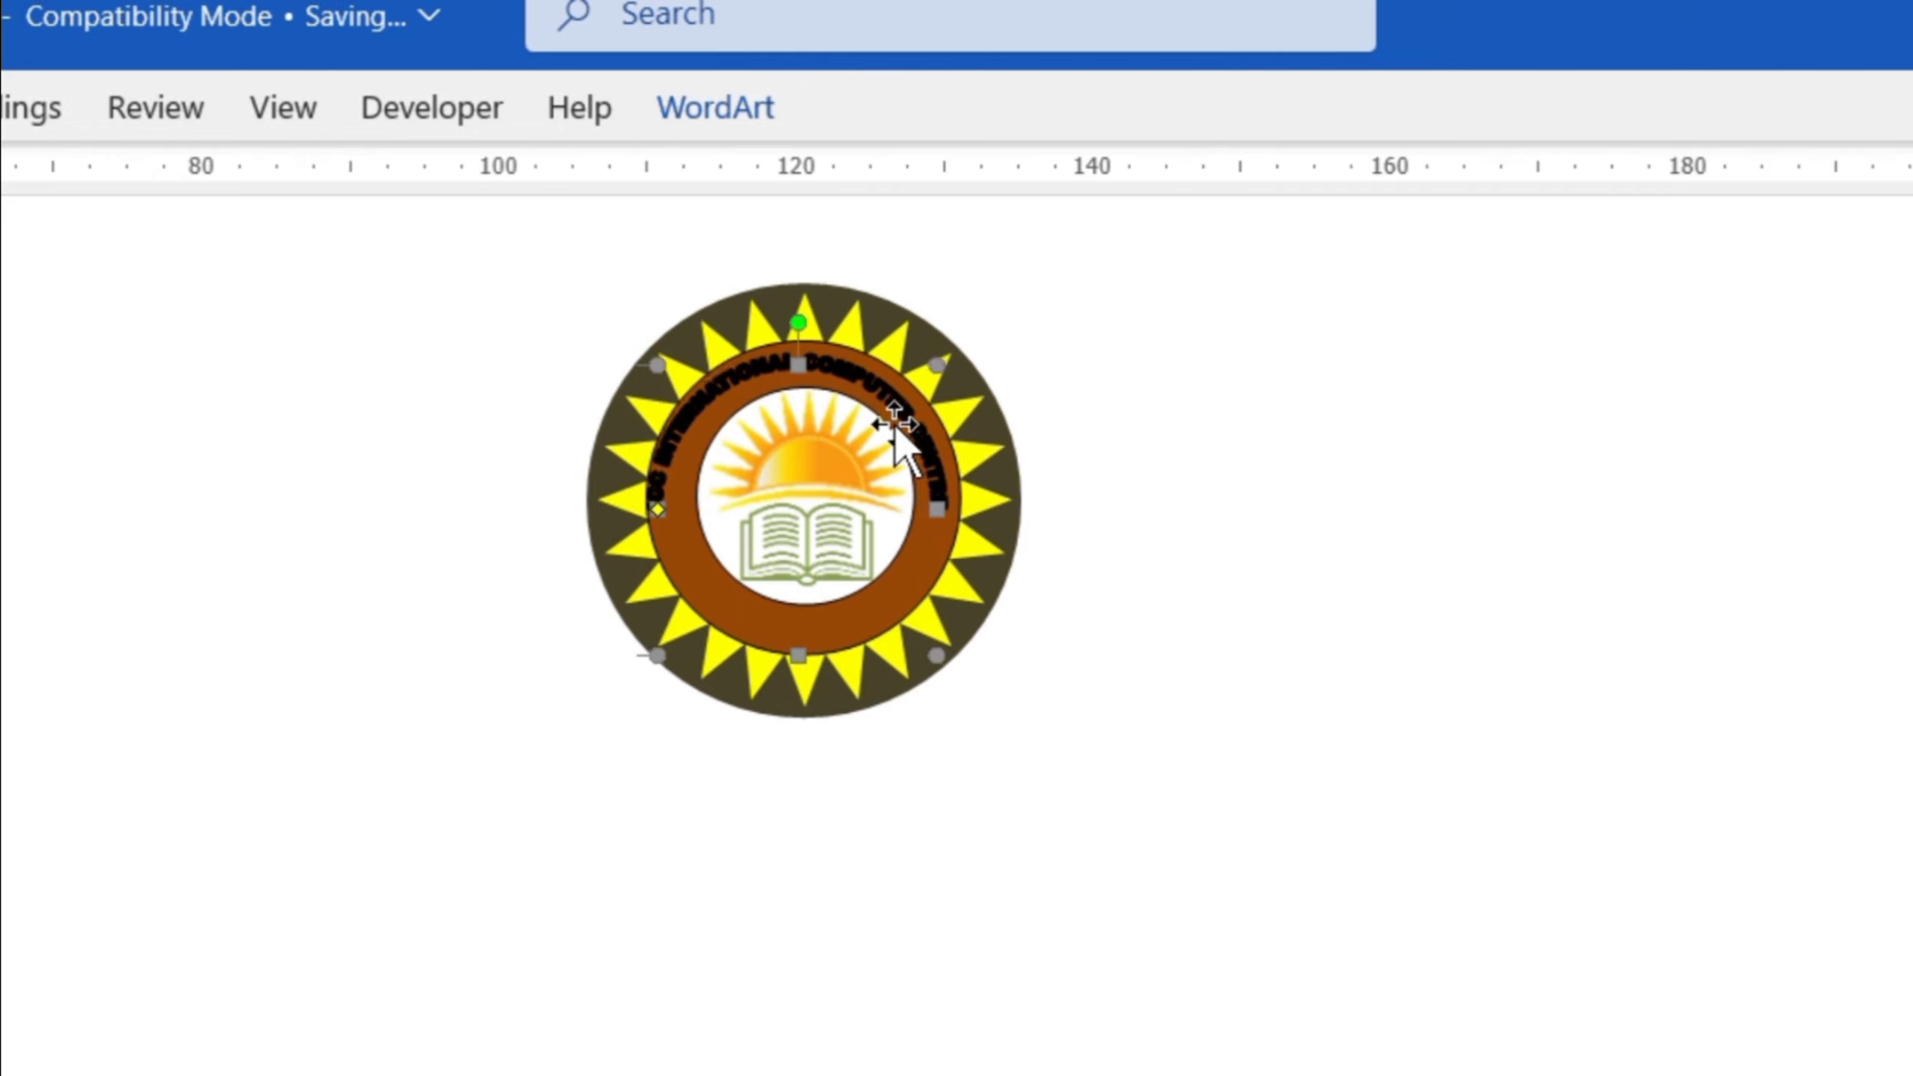
{"action": "key", "text": "ctrl+Down"}
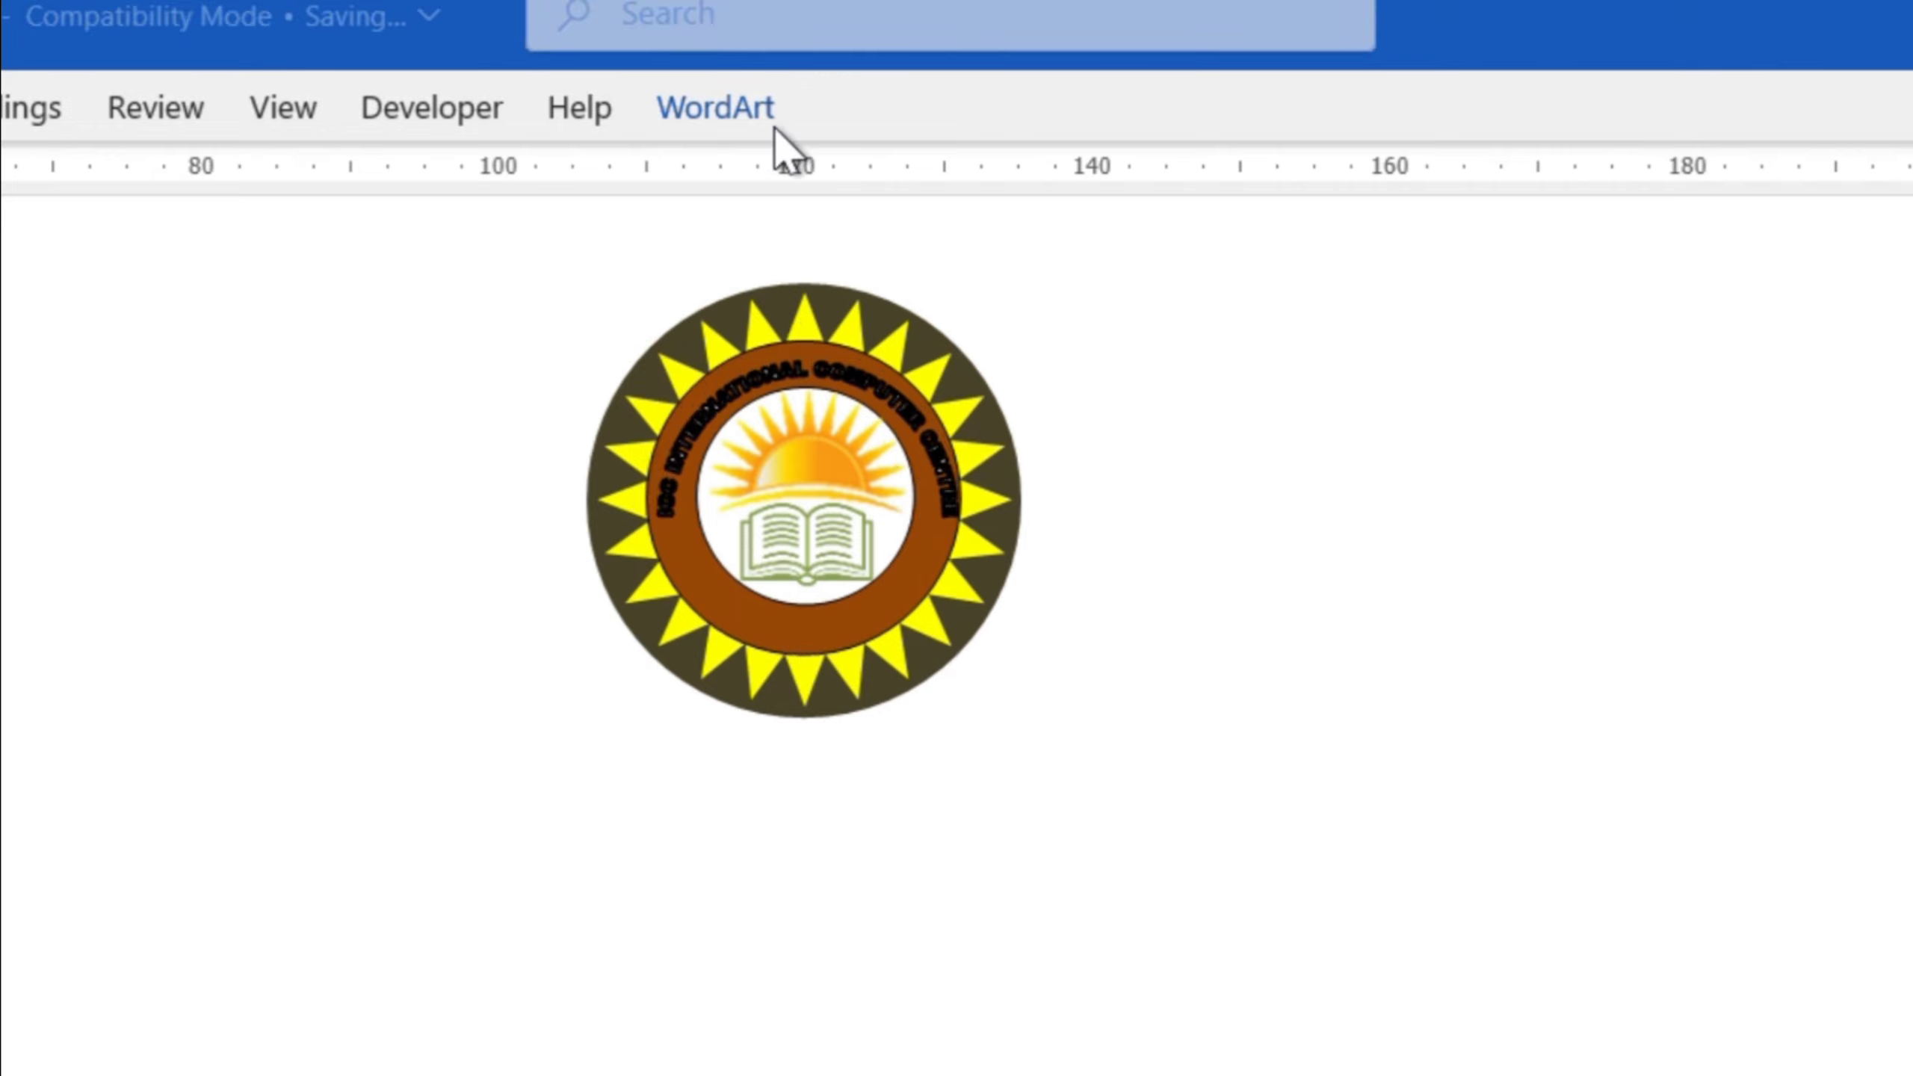
Recolour the arched text white and narrow it slightly so that it fits within the brown ring
{"action": "left_click", "coordinate": [774, 124]}
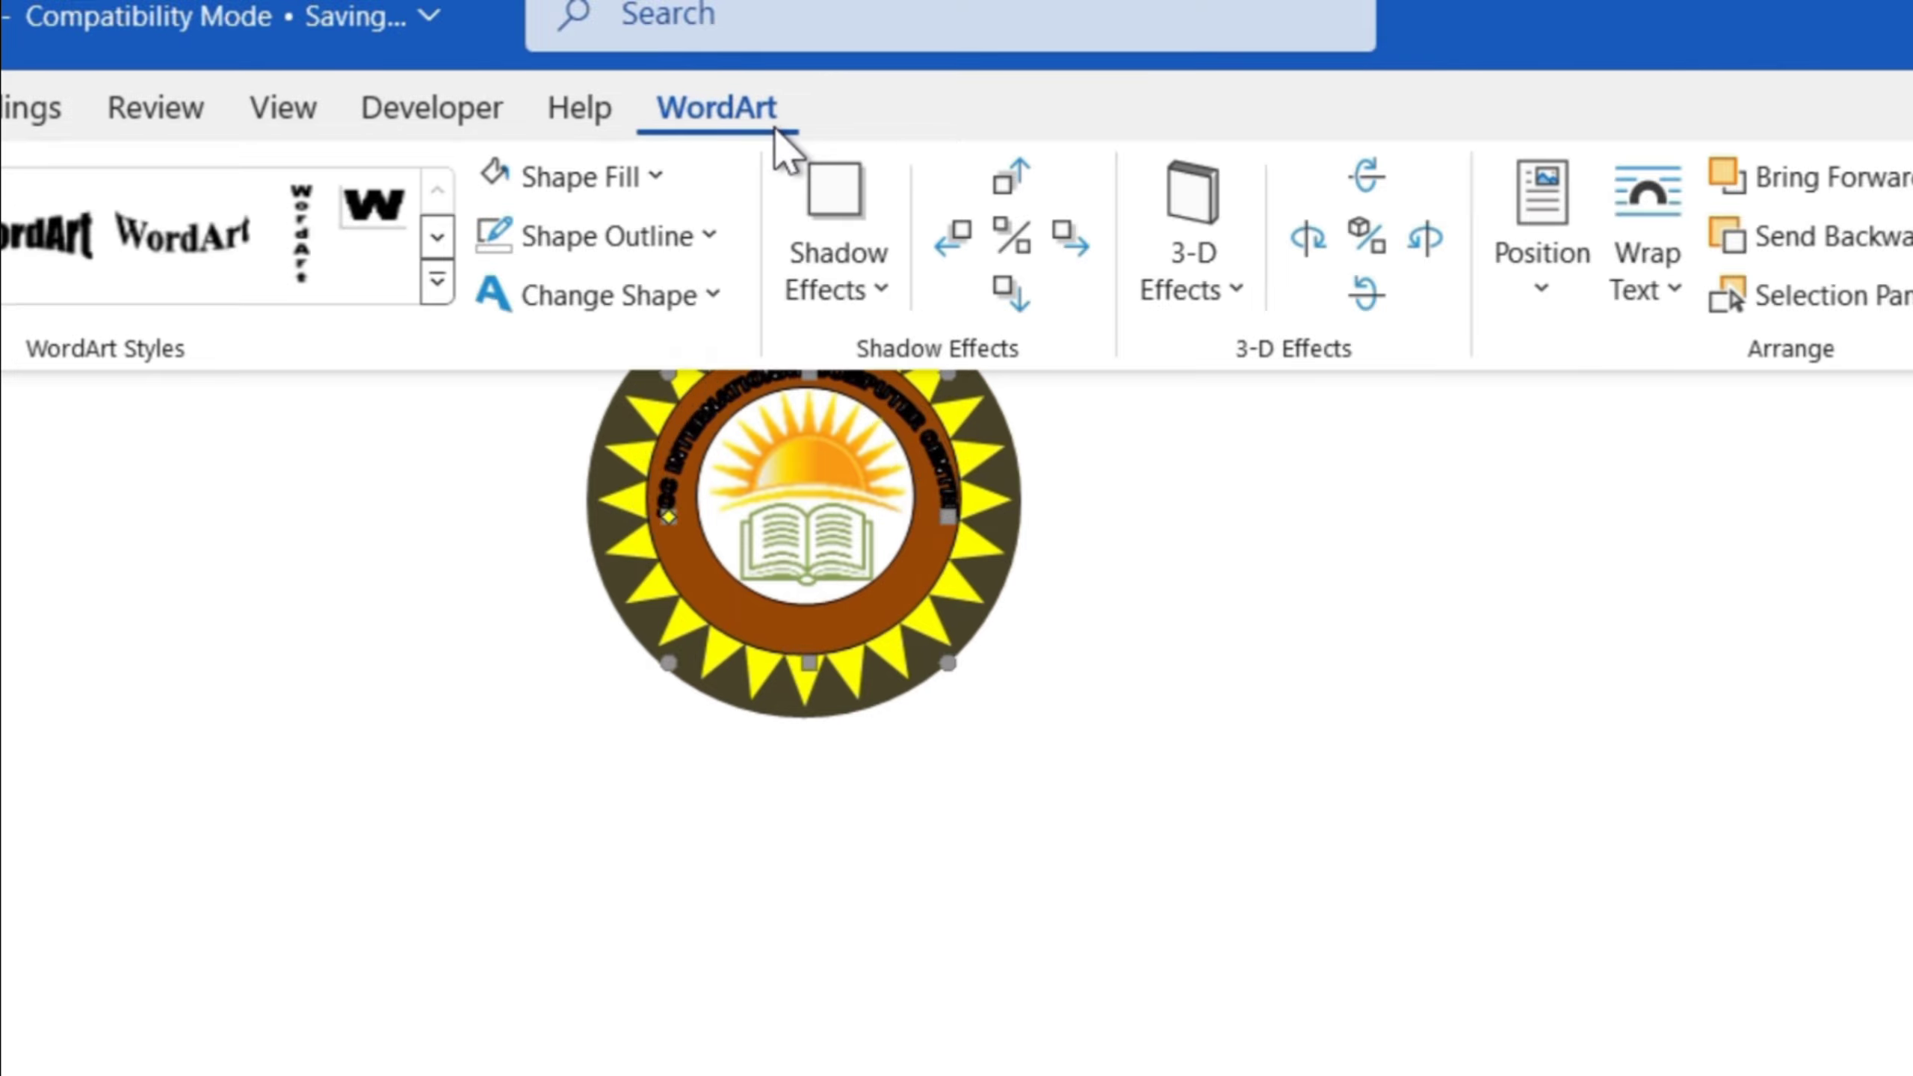
{"action": "left_click", "coordinate": [514, 257]}
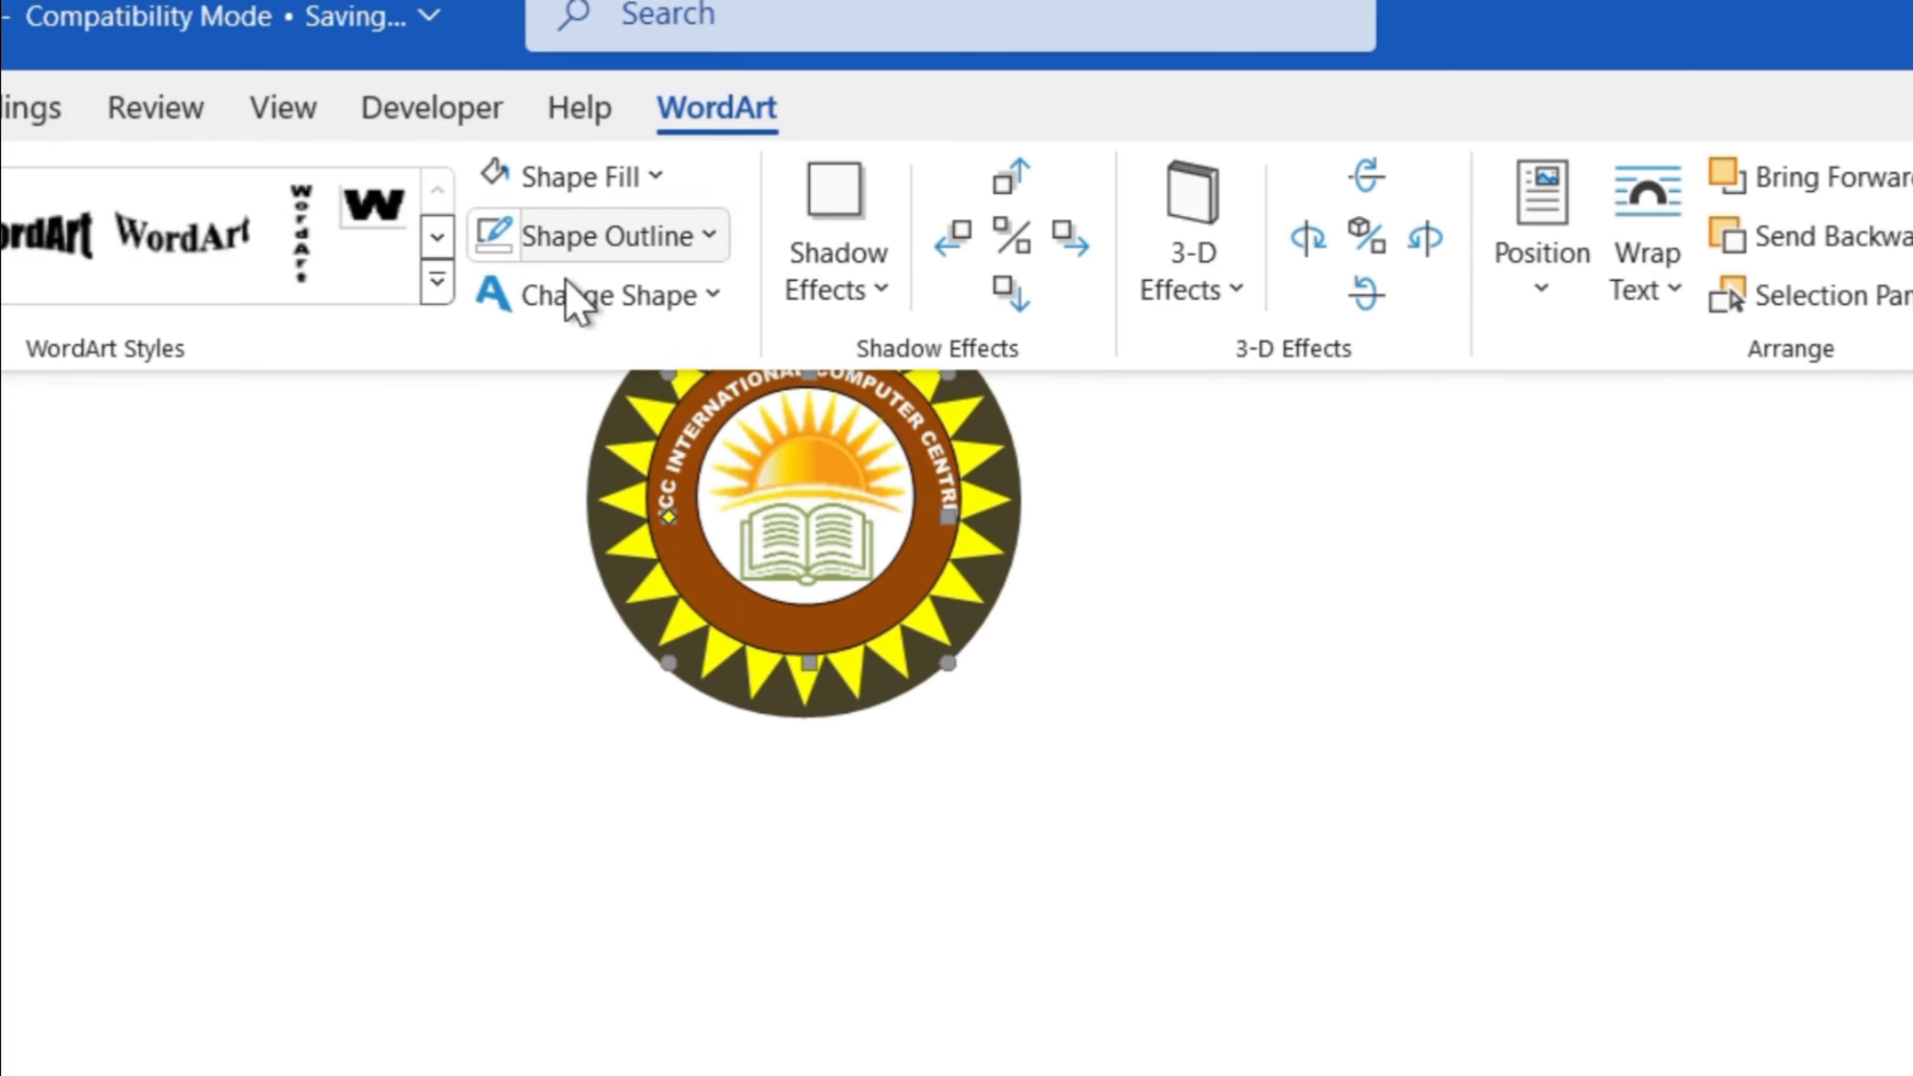
{"action": "left_click", "coordinate": [889, 385]}
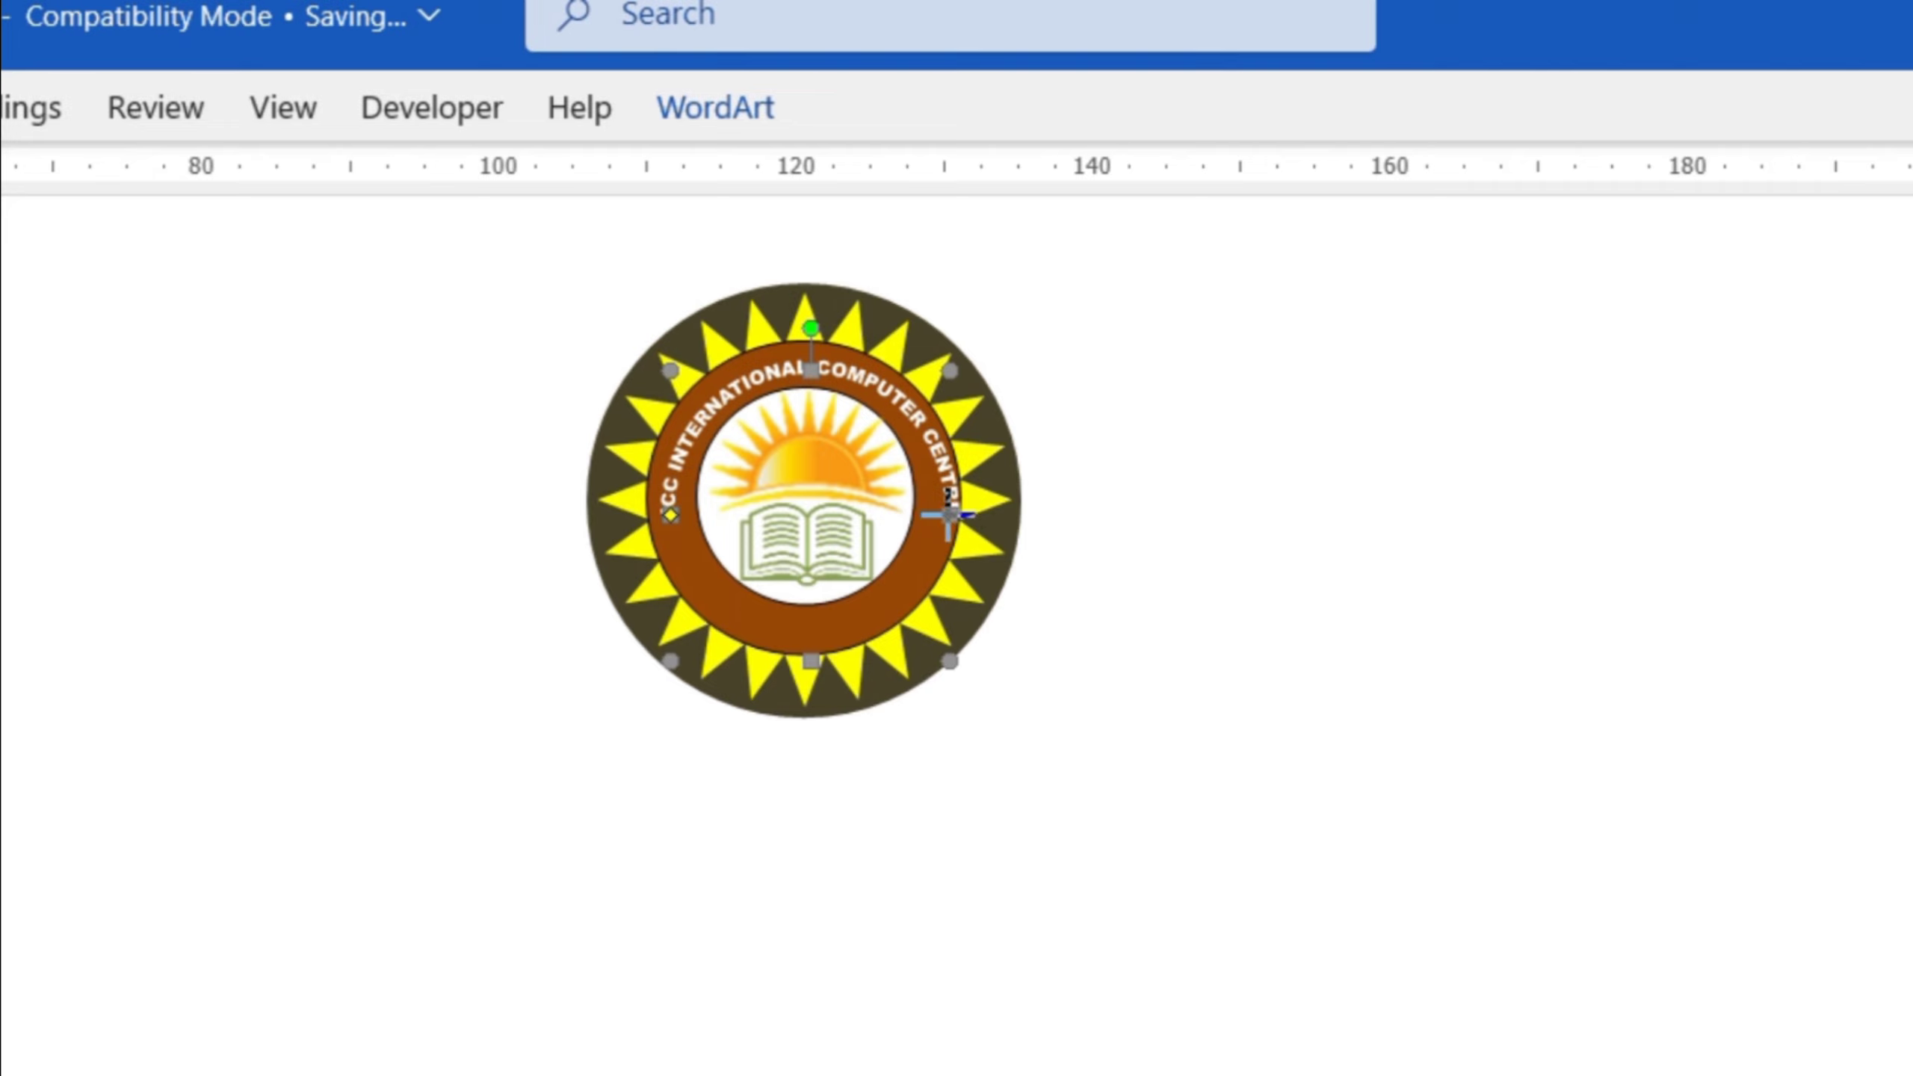
{"action": "left_click_drag", "start_coordinate": [940, 516], "coordinate": [937, 514]}
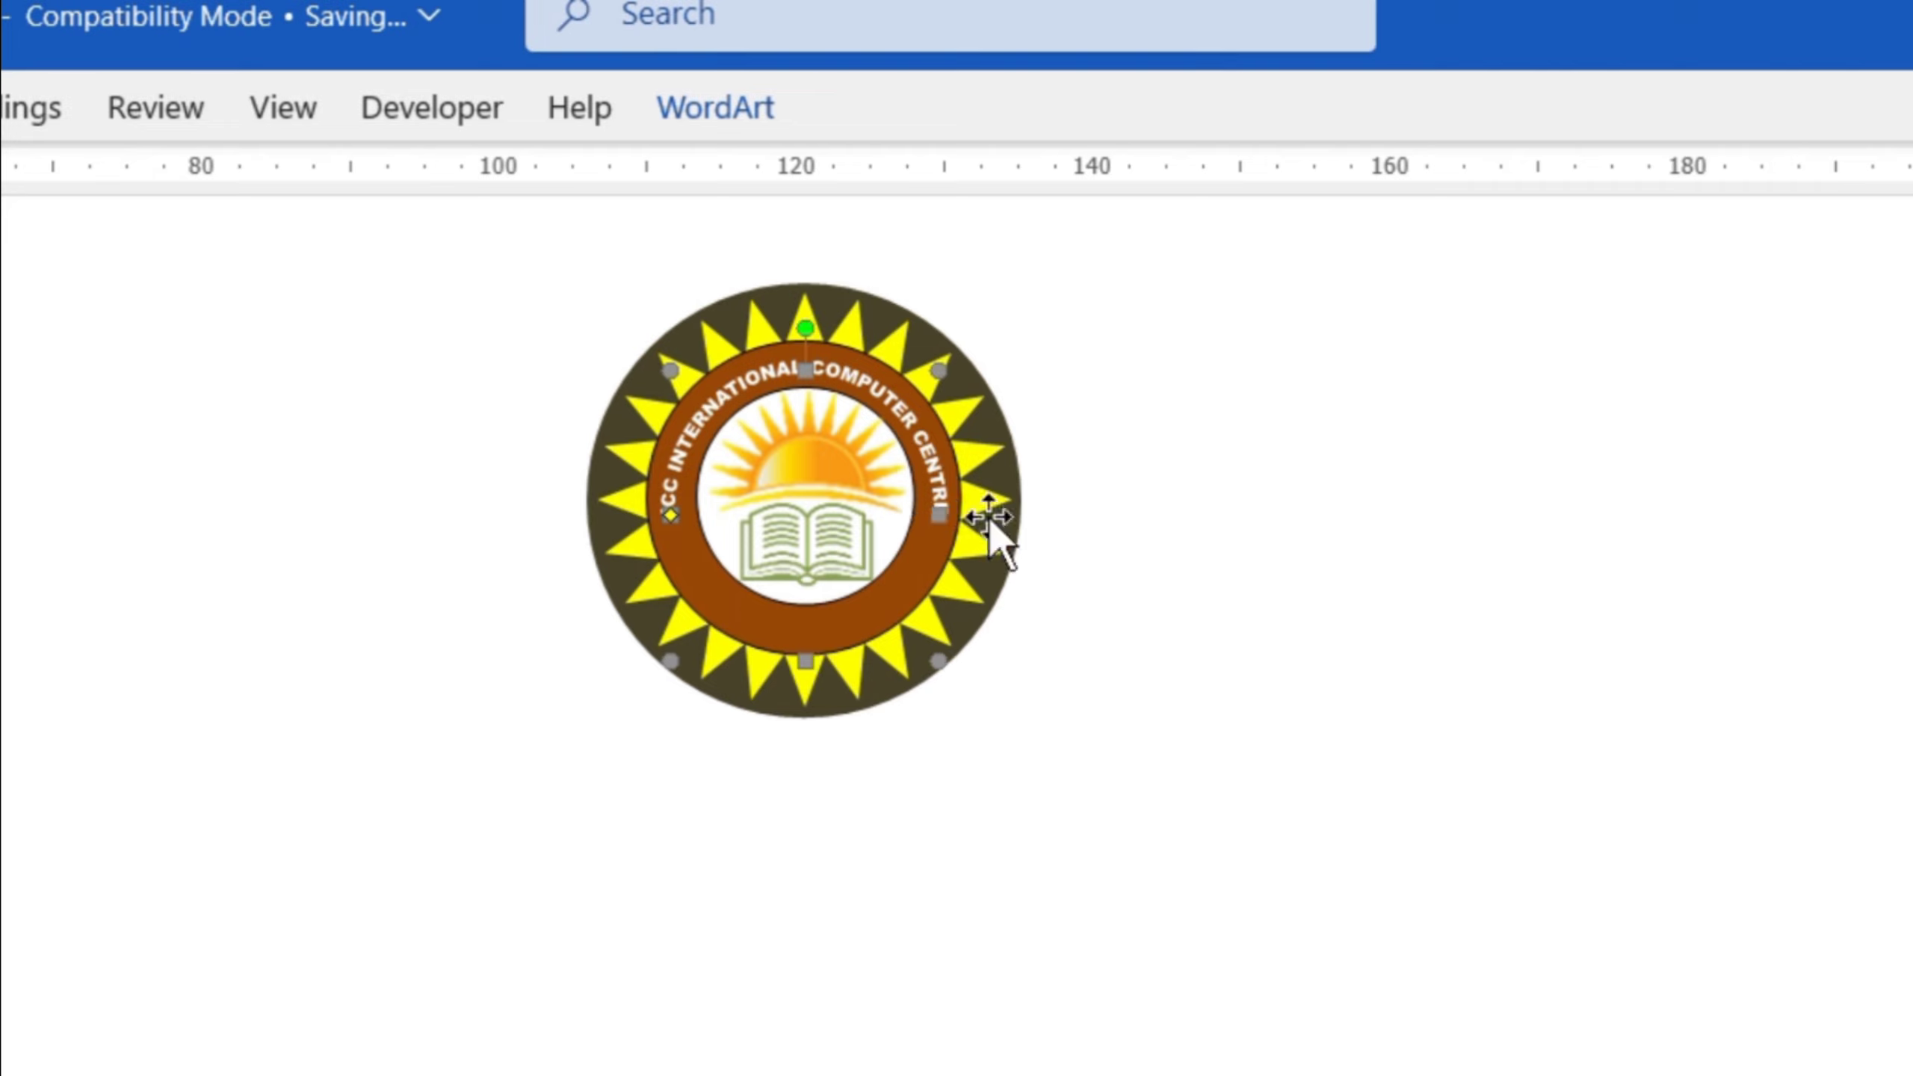
{"action": "left_click", "coordinate": [1297, 601]}
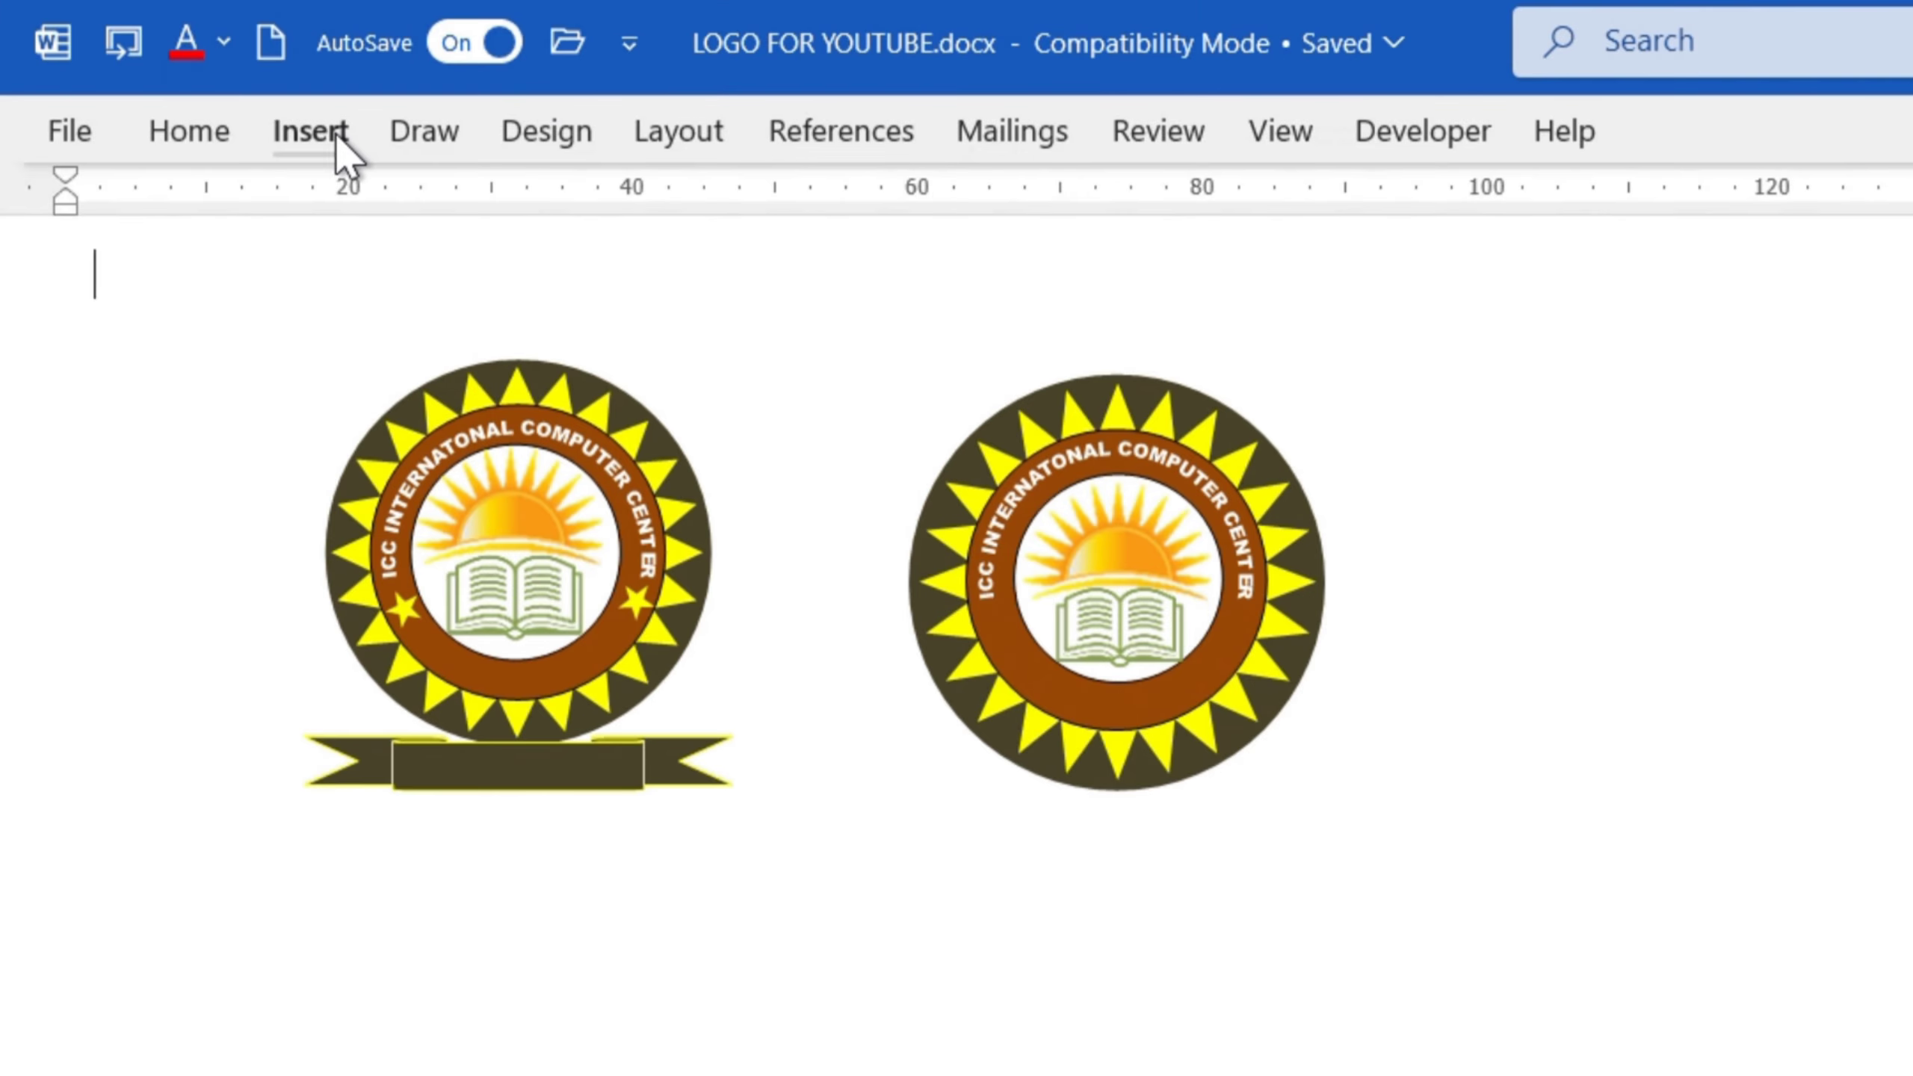
Draw a small five-pointed star on the brown ring just below the start of the arched text
{"action": "left_click", "coordinate": [338, 147]}
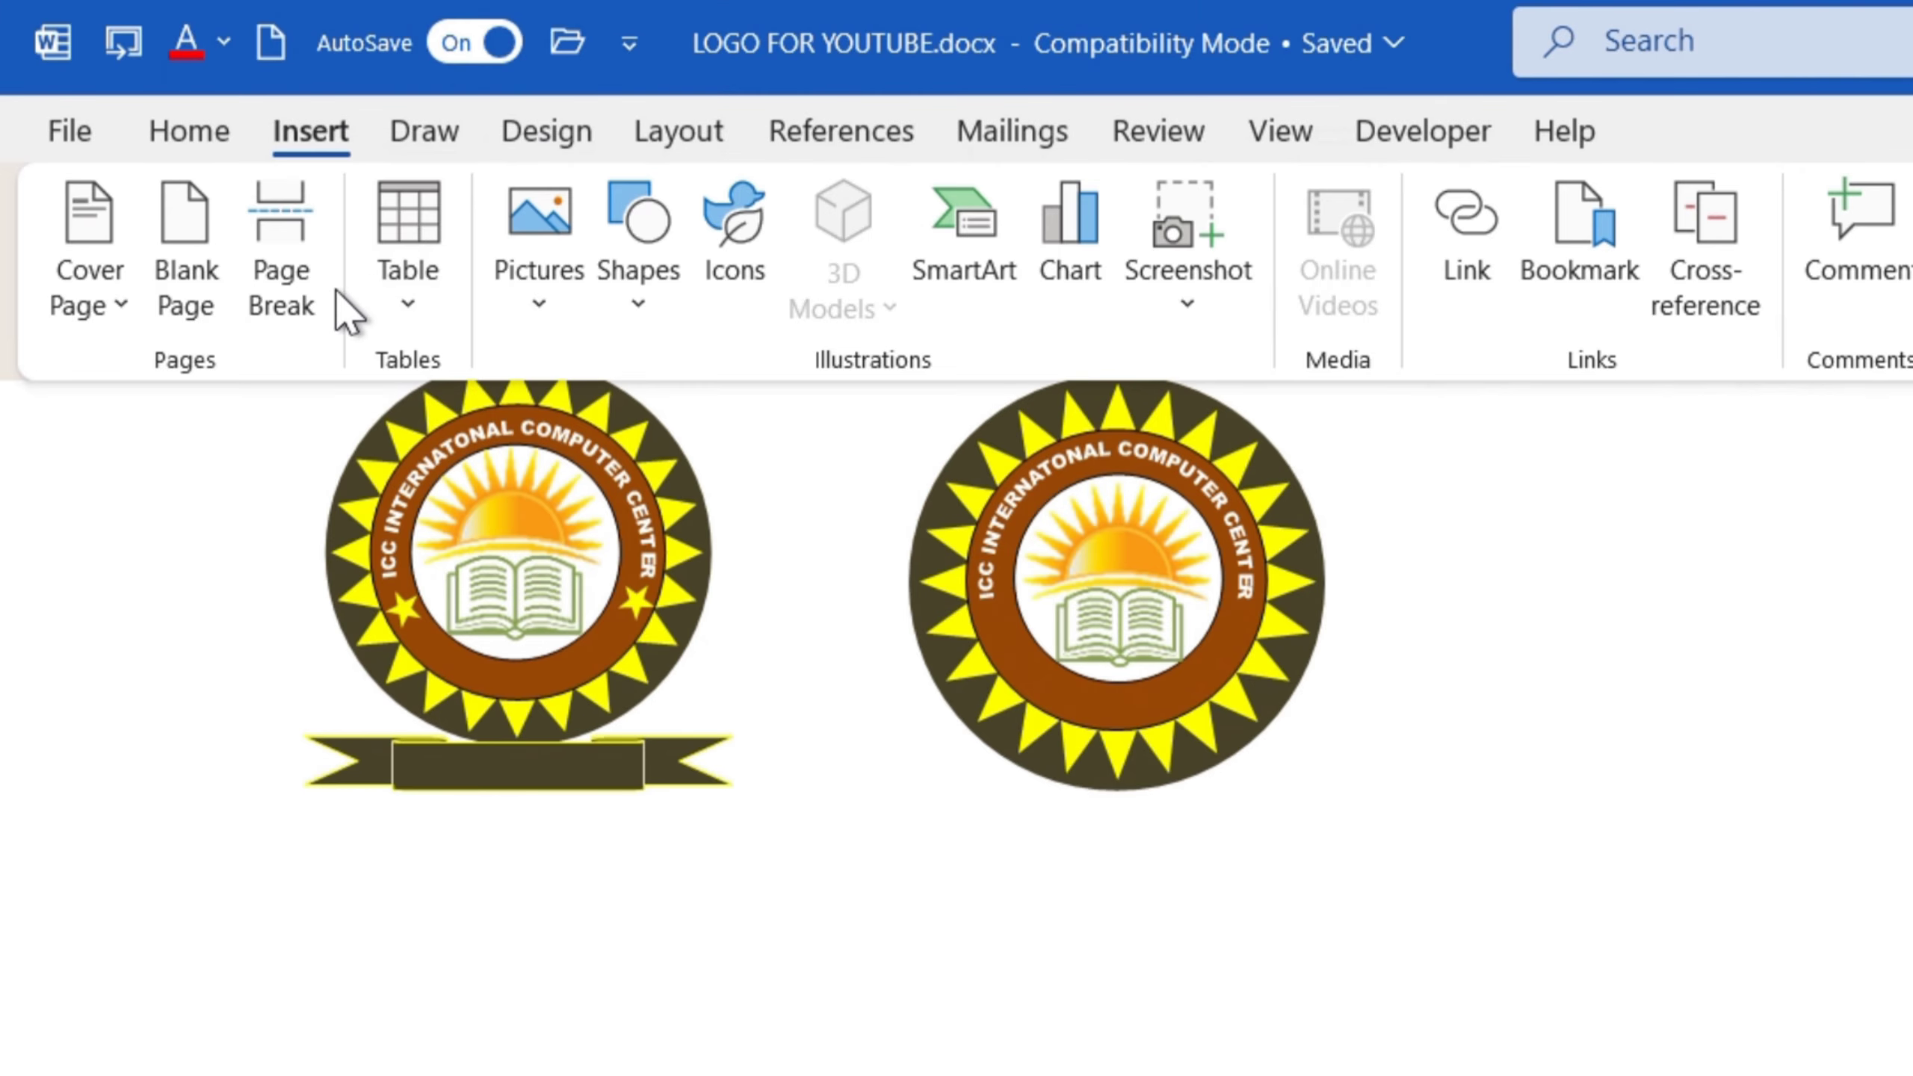
{"action": "left_click", "coordinate": [621, 240]}
{"action": "left_click", "coordinate": [631, 473]}
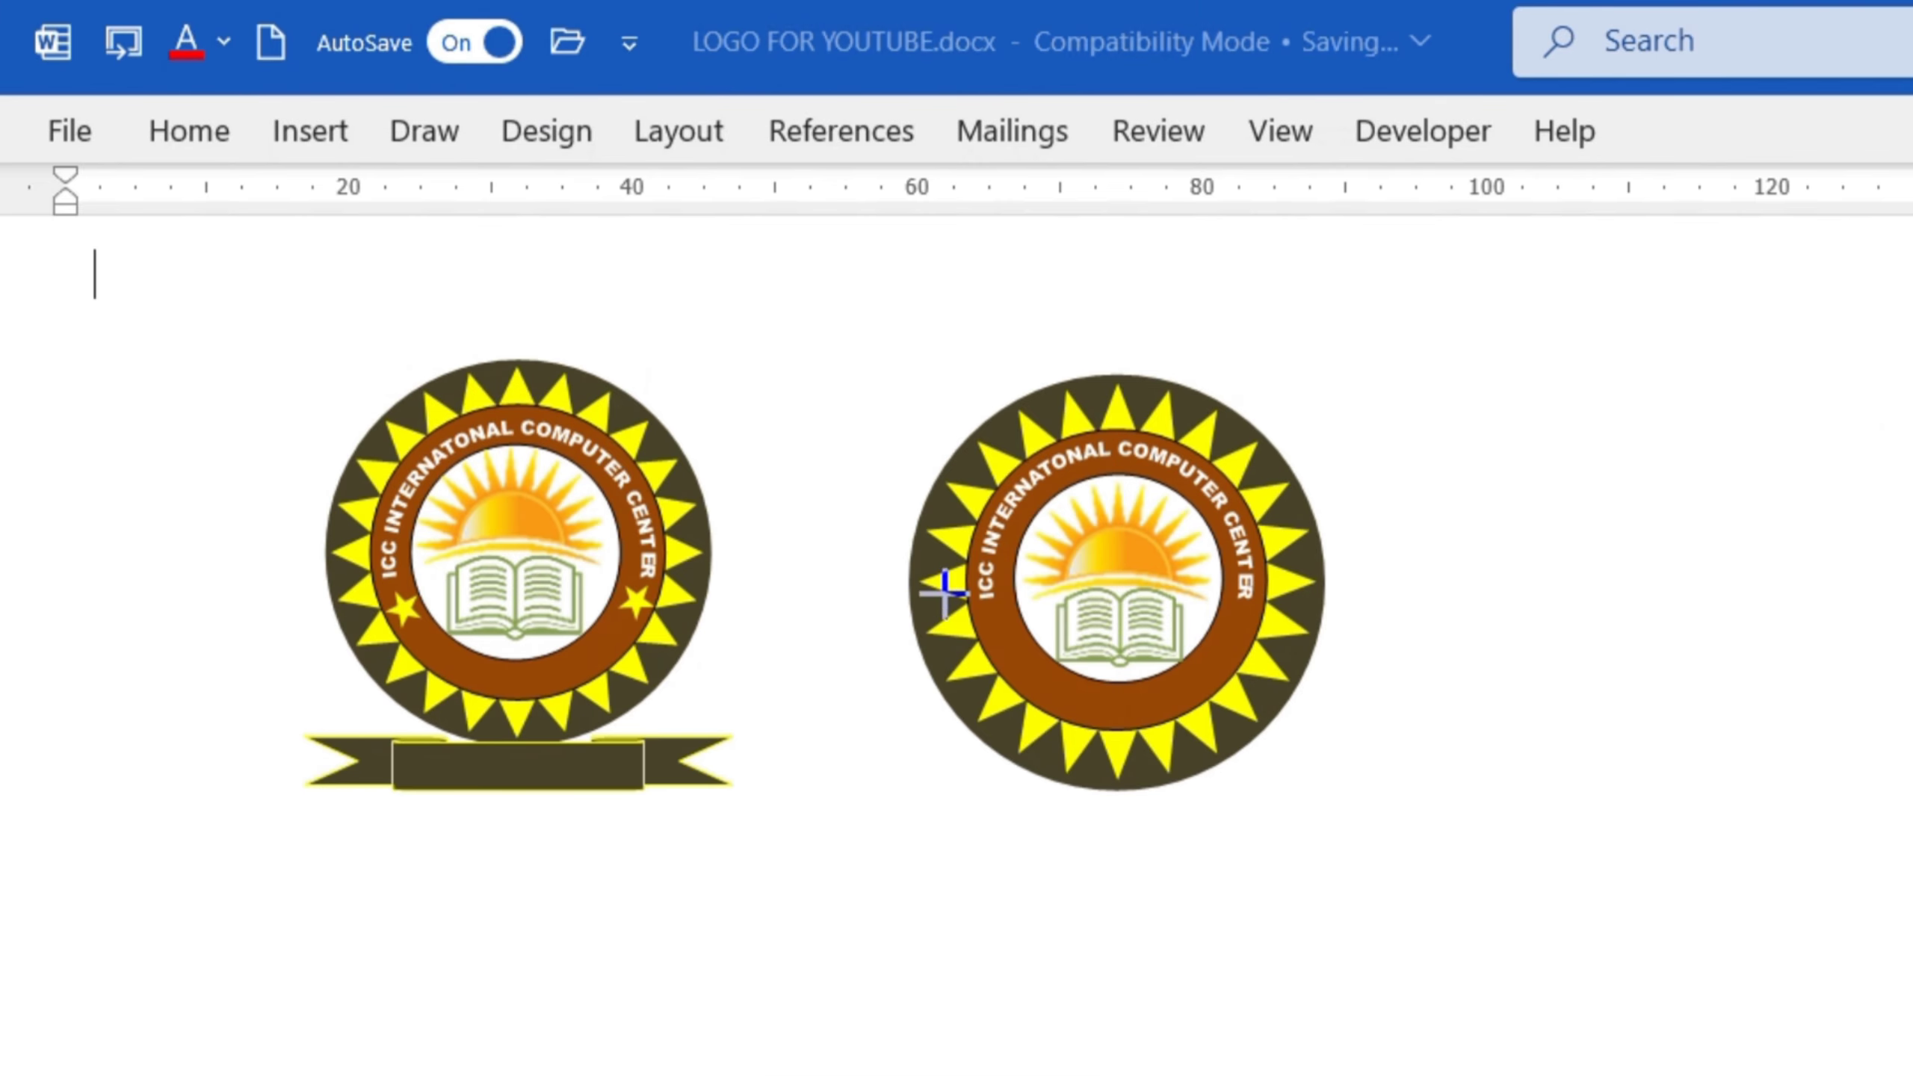
{"action": "left_click_drag", "start_coordinate": [1033, 668], "coordinate": [989, 618]}
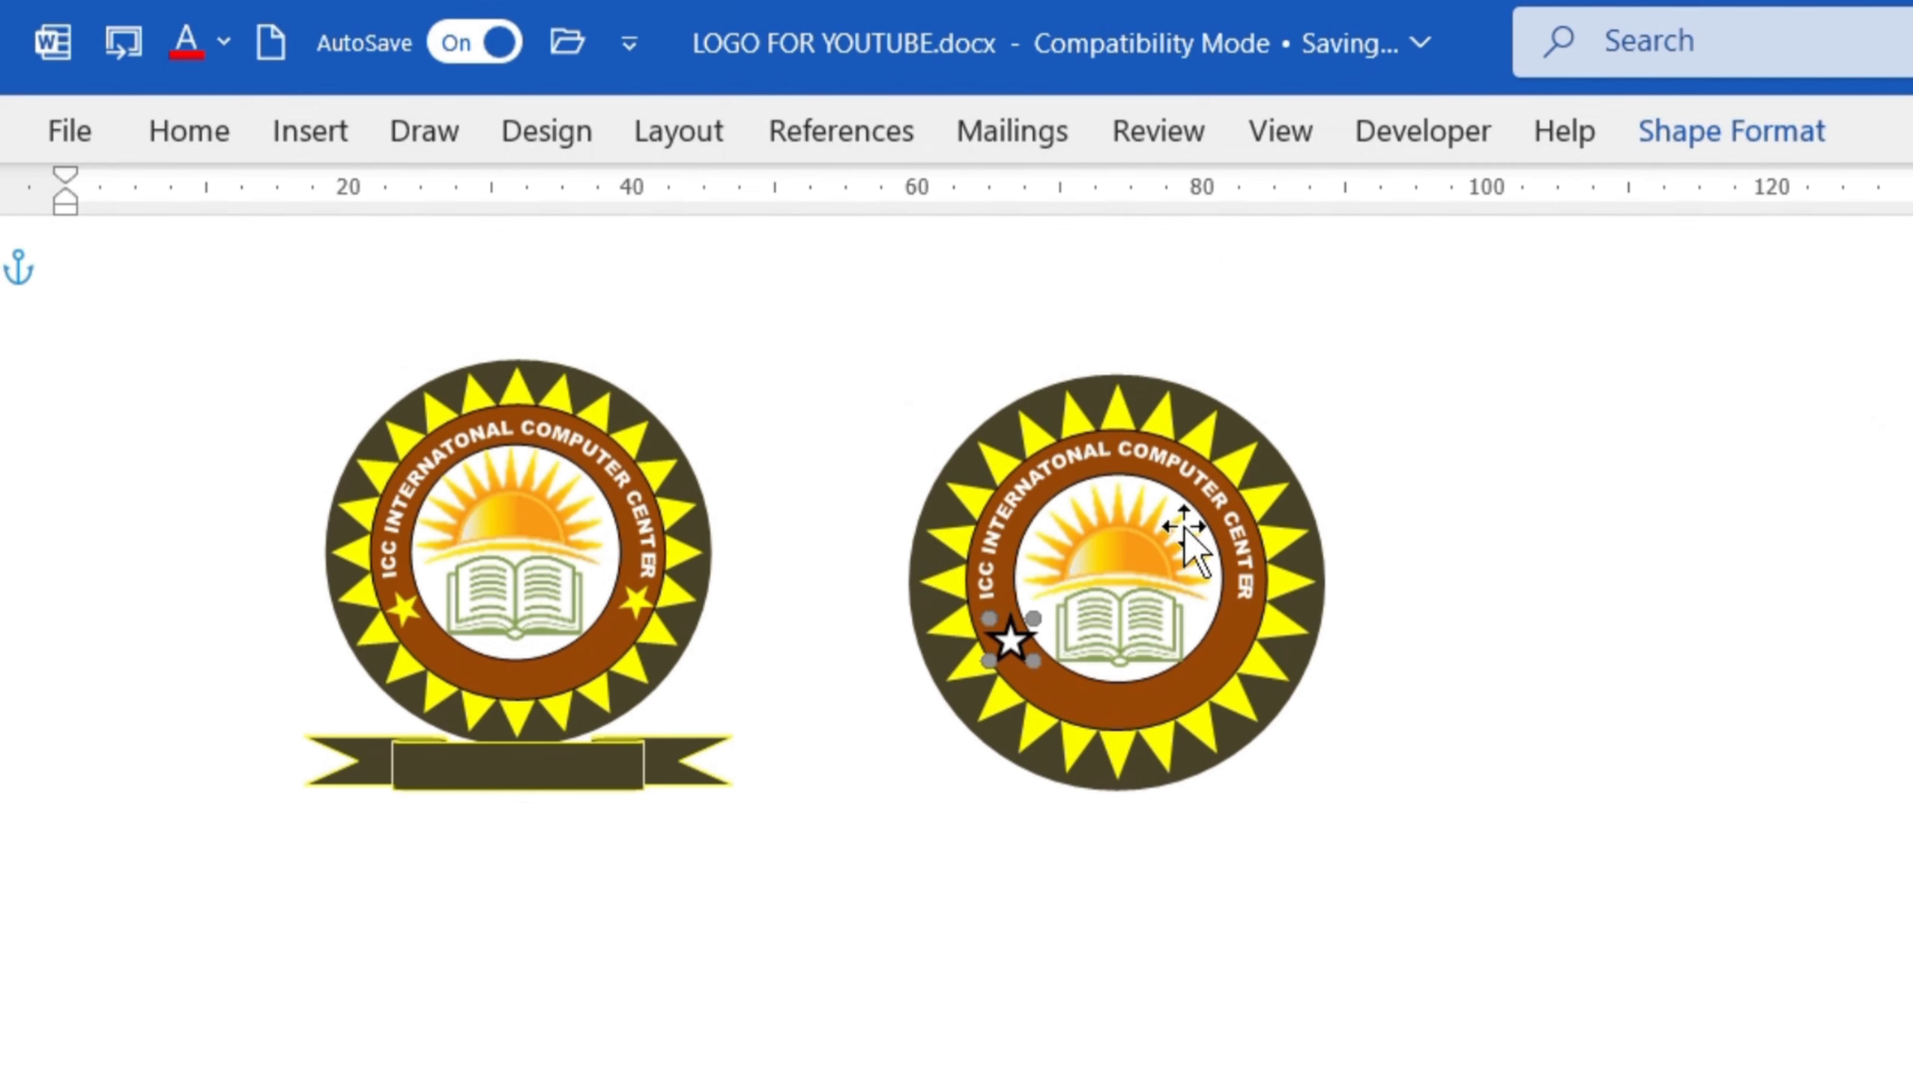
Fill the small star with yellow and remove its outline
{"action": "left_click", "coordinate": [1727, 151]}
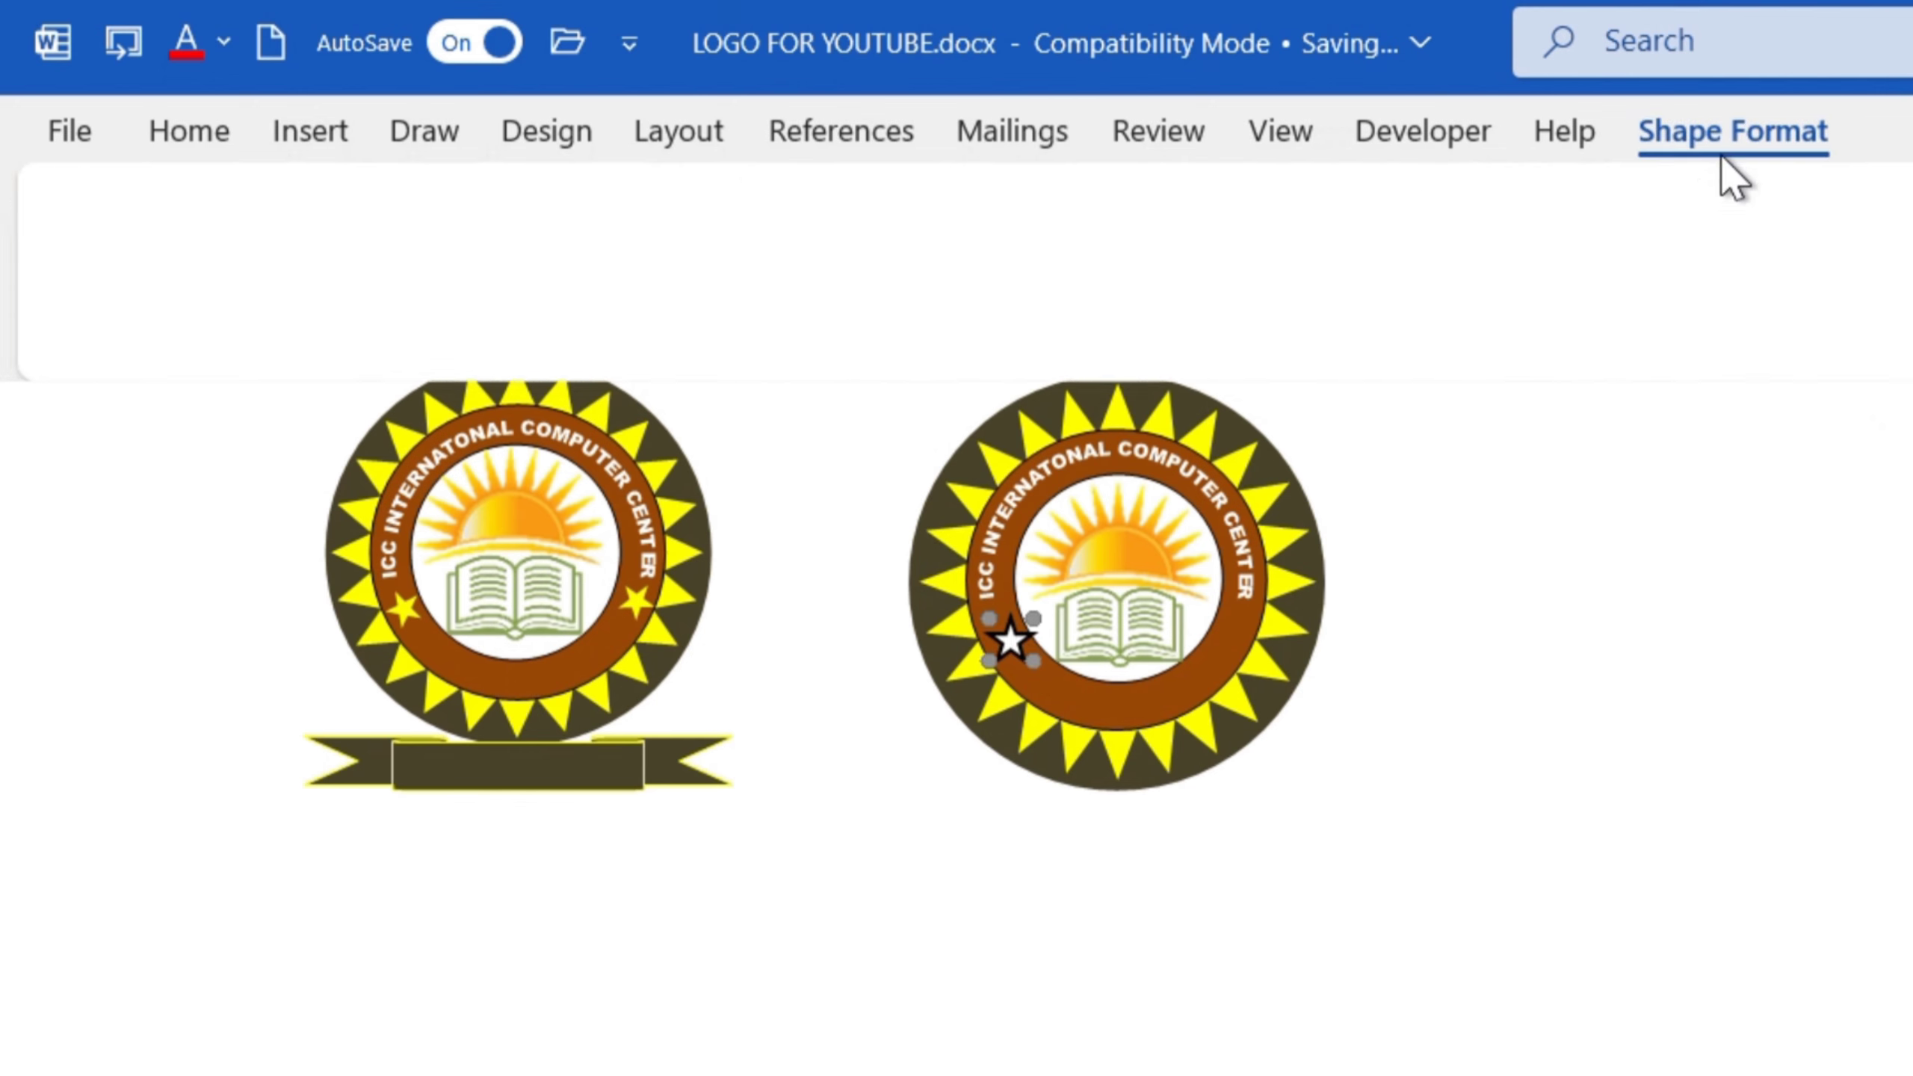
{"action": "left_click", "coordinate": [1415, 199]}
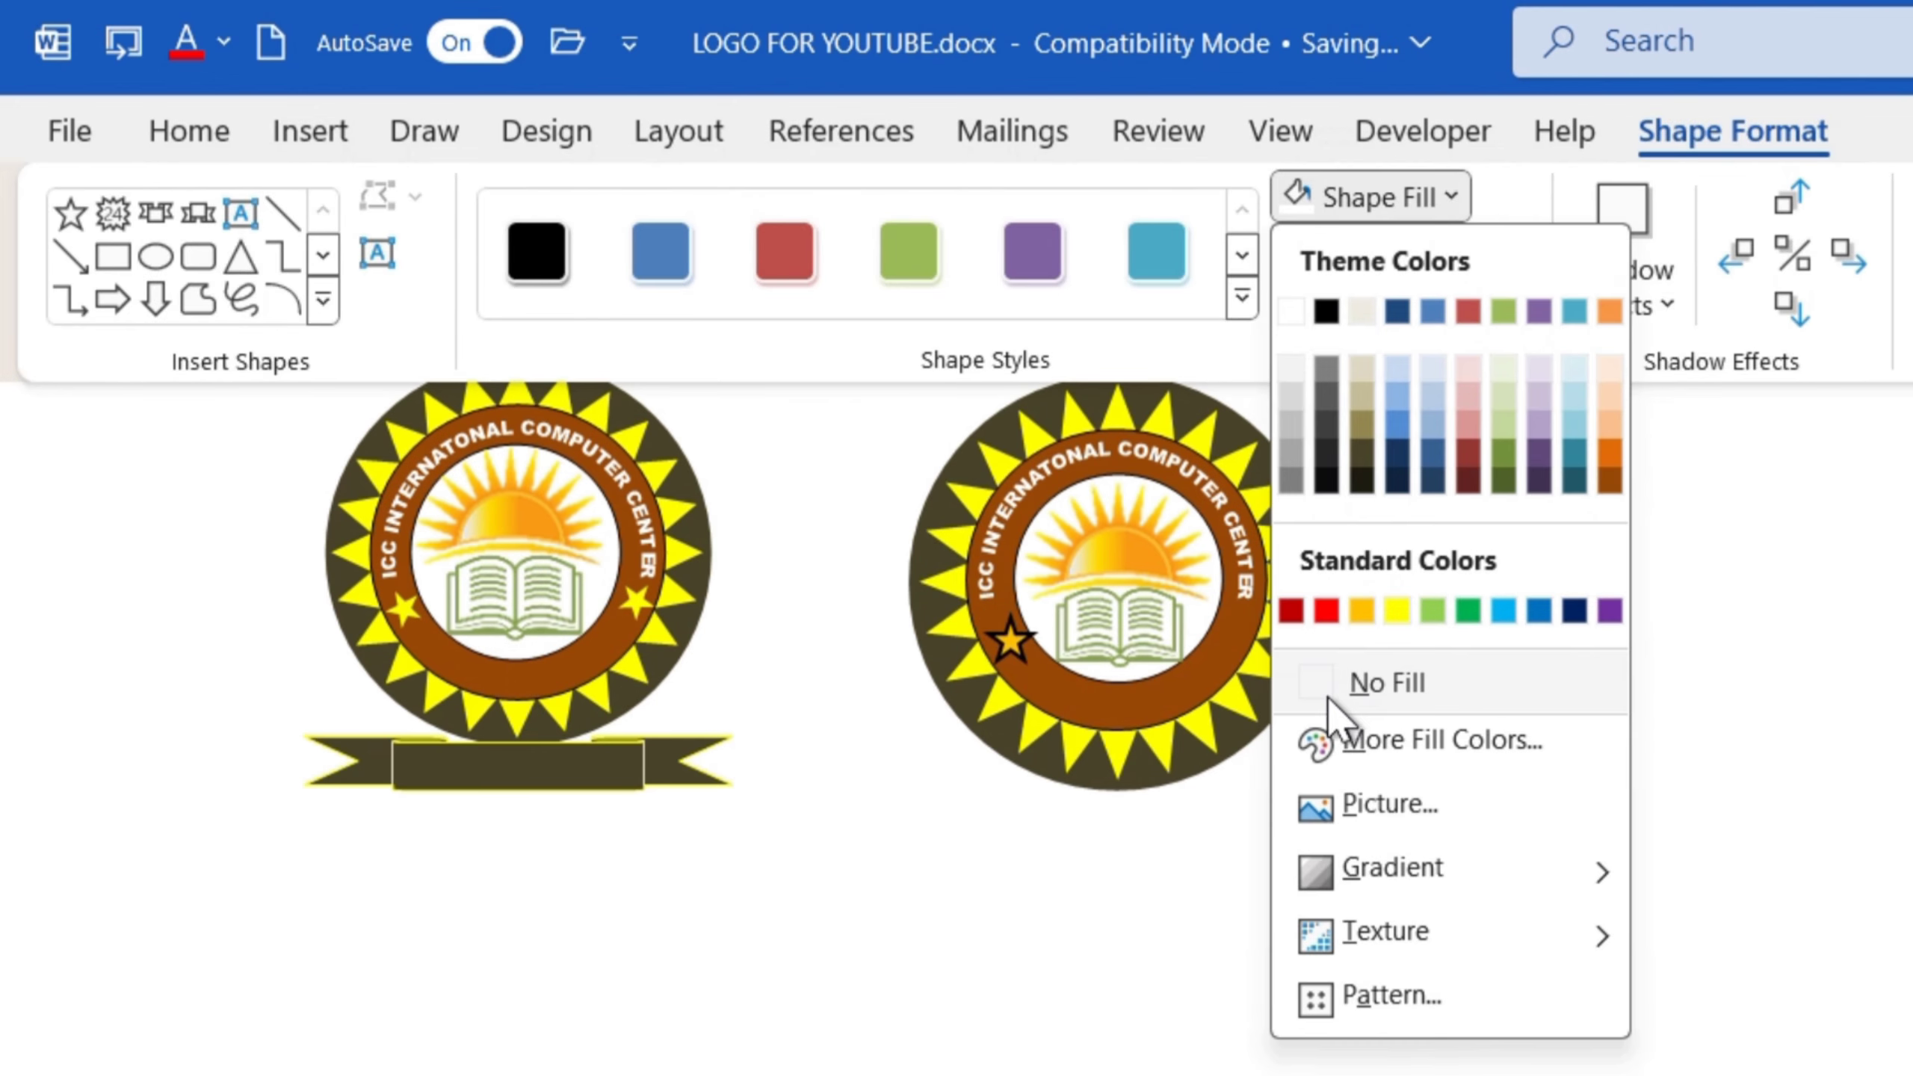
{"action": "left_click", "coordinate": [1409, 631]}
{"action": "left_click", "coordinate": [1394, 254]}
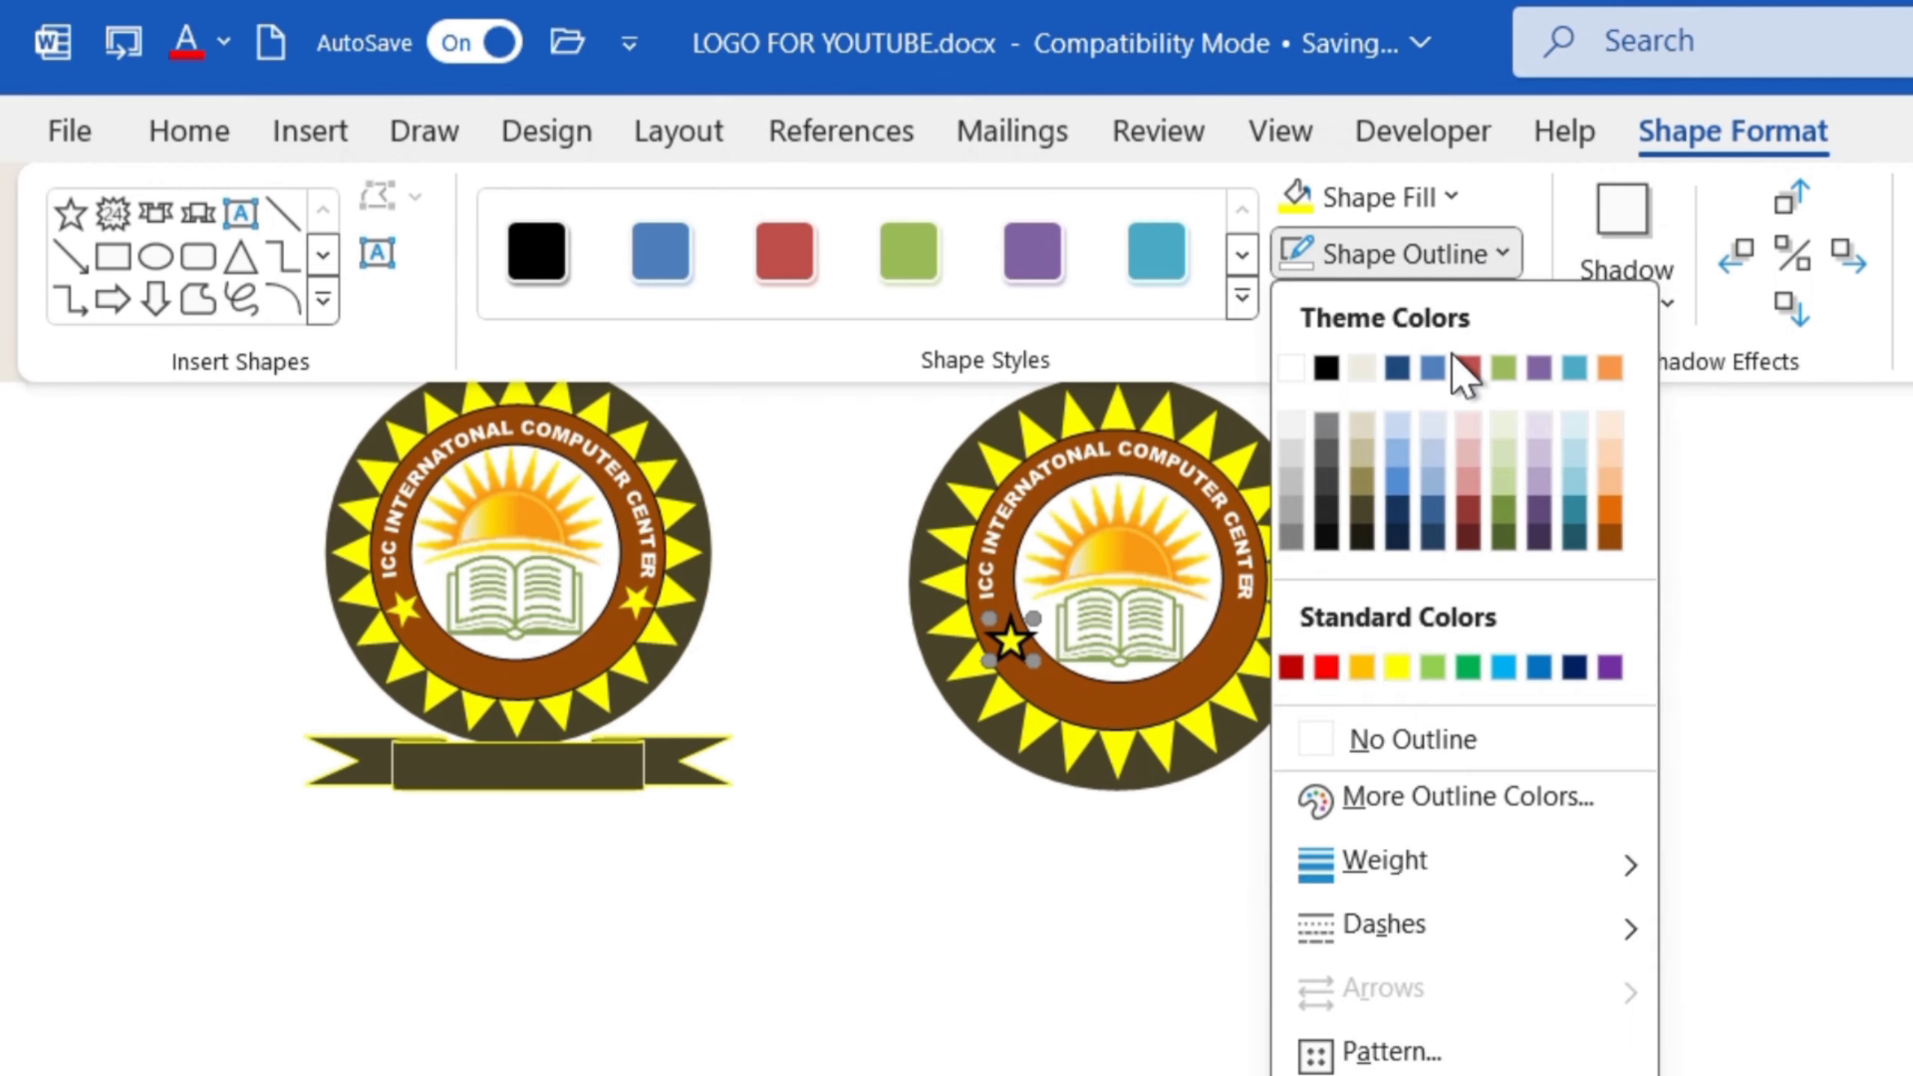
{"action": "left_click", "coordinate": [1326, 739]}
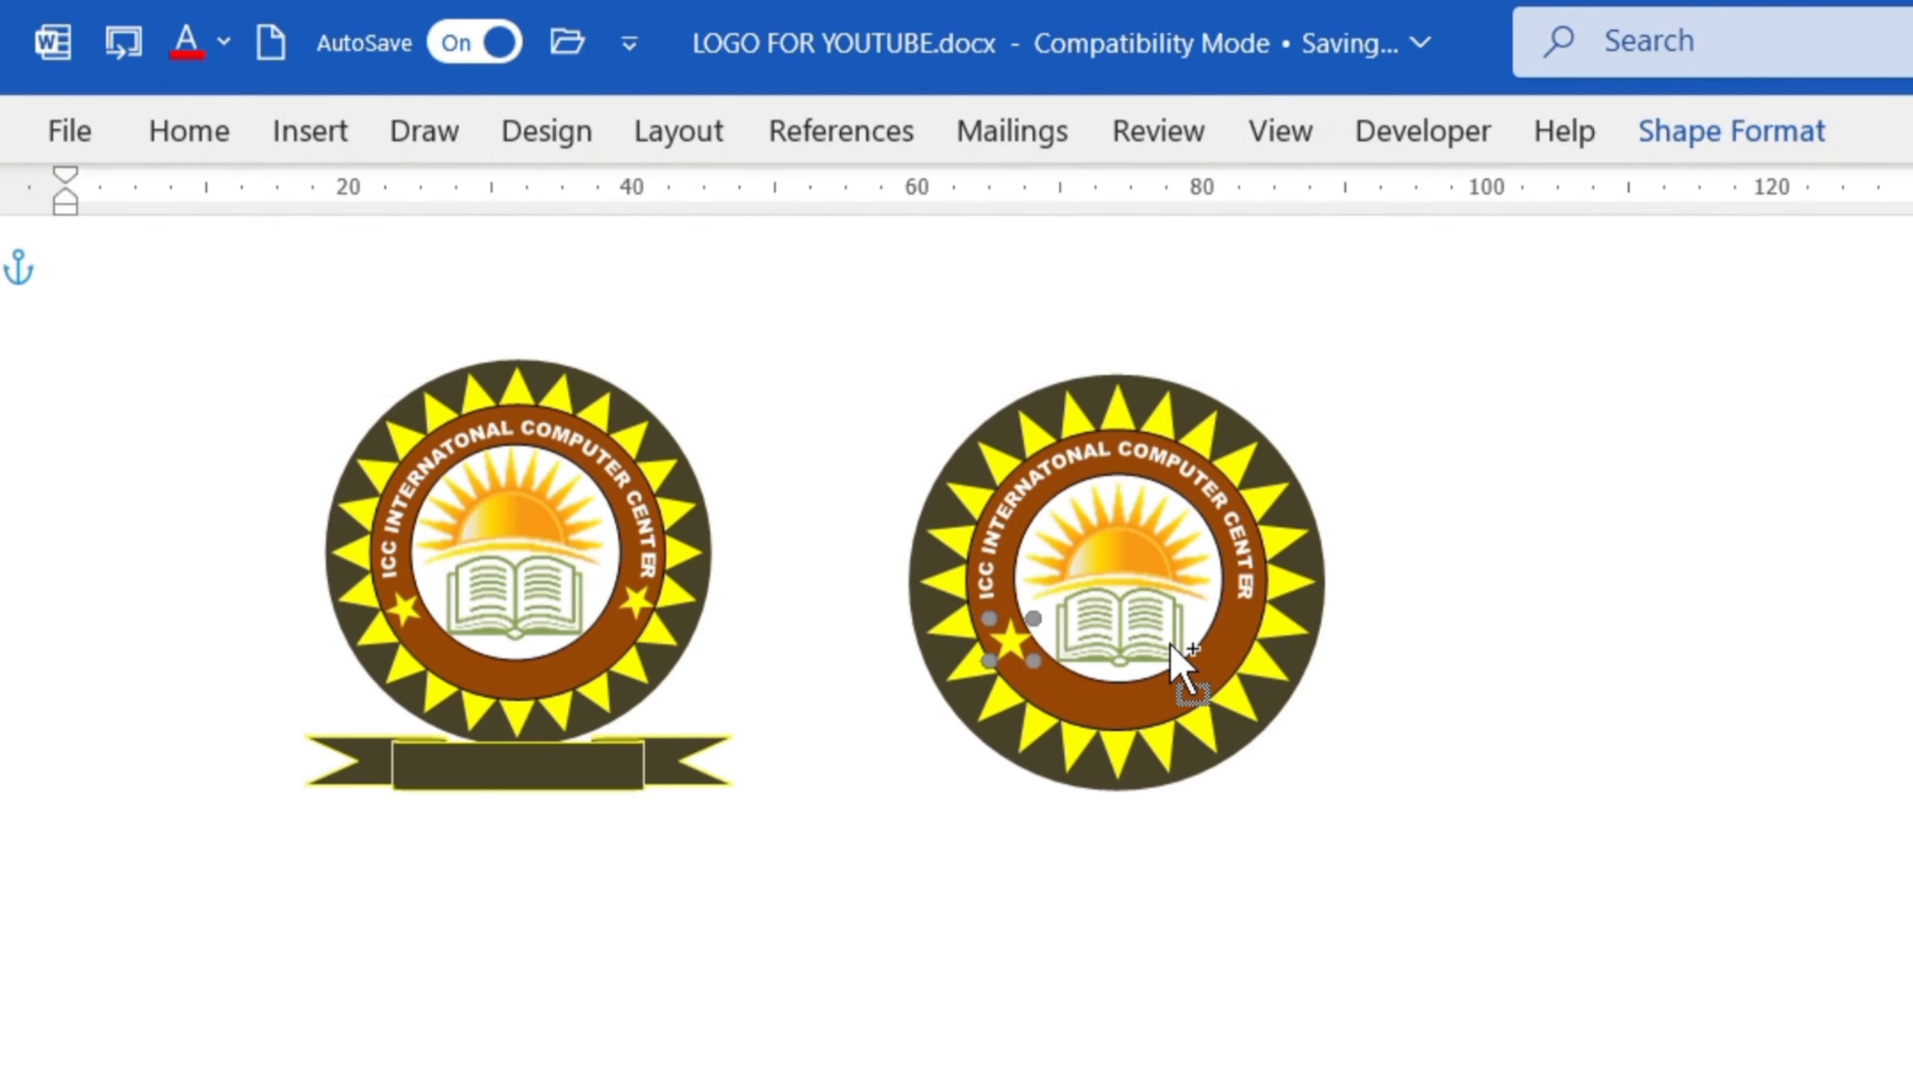
Duplicate the small yellow star and place the copy on the brown ring just below the end of the arched text
{"action": "left_click_drag", "start_coordinate": [1171, 643], "coordinate": [1174, 642]}
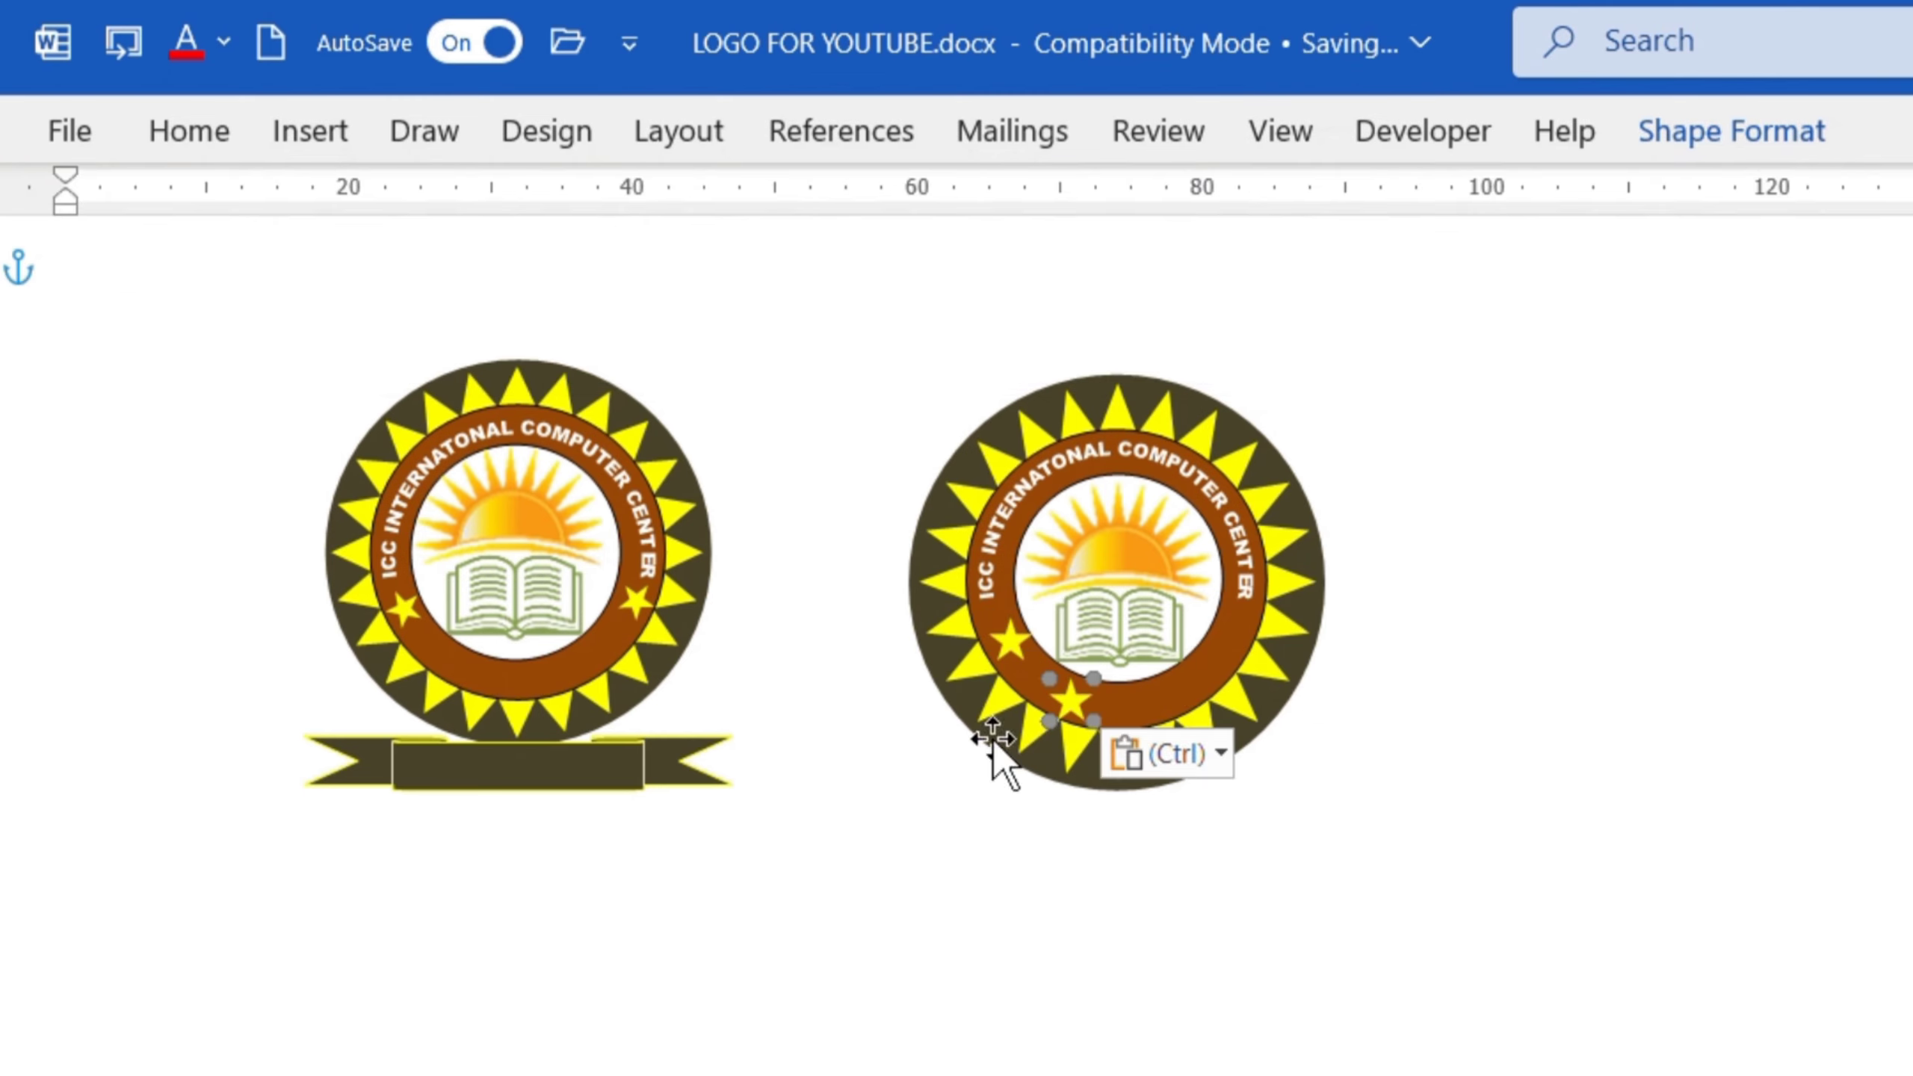
{"action": "left_click_drag", "start_coordinate": [1074, 701], "coordinate": [1258, 592]}
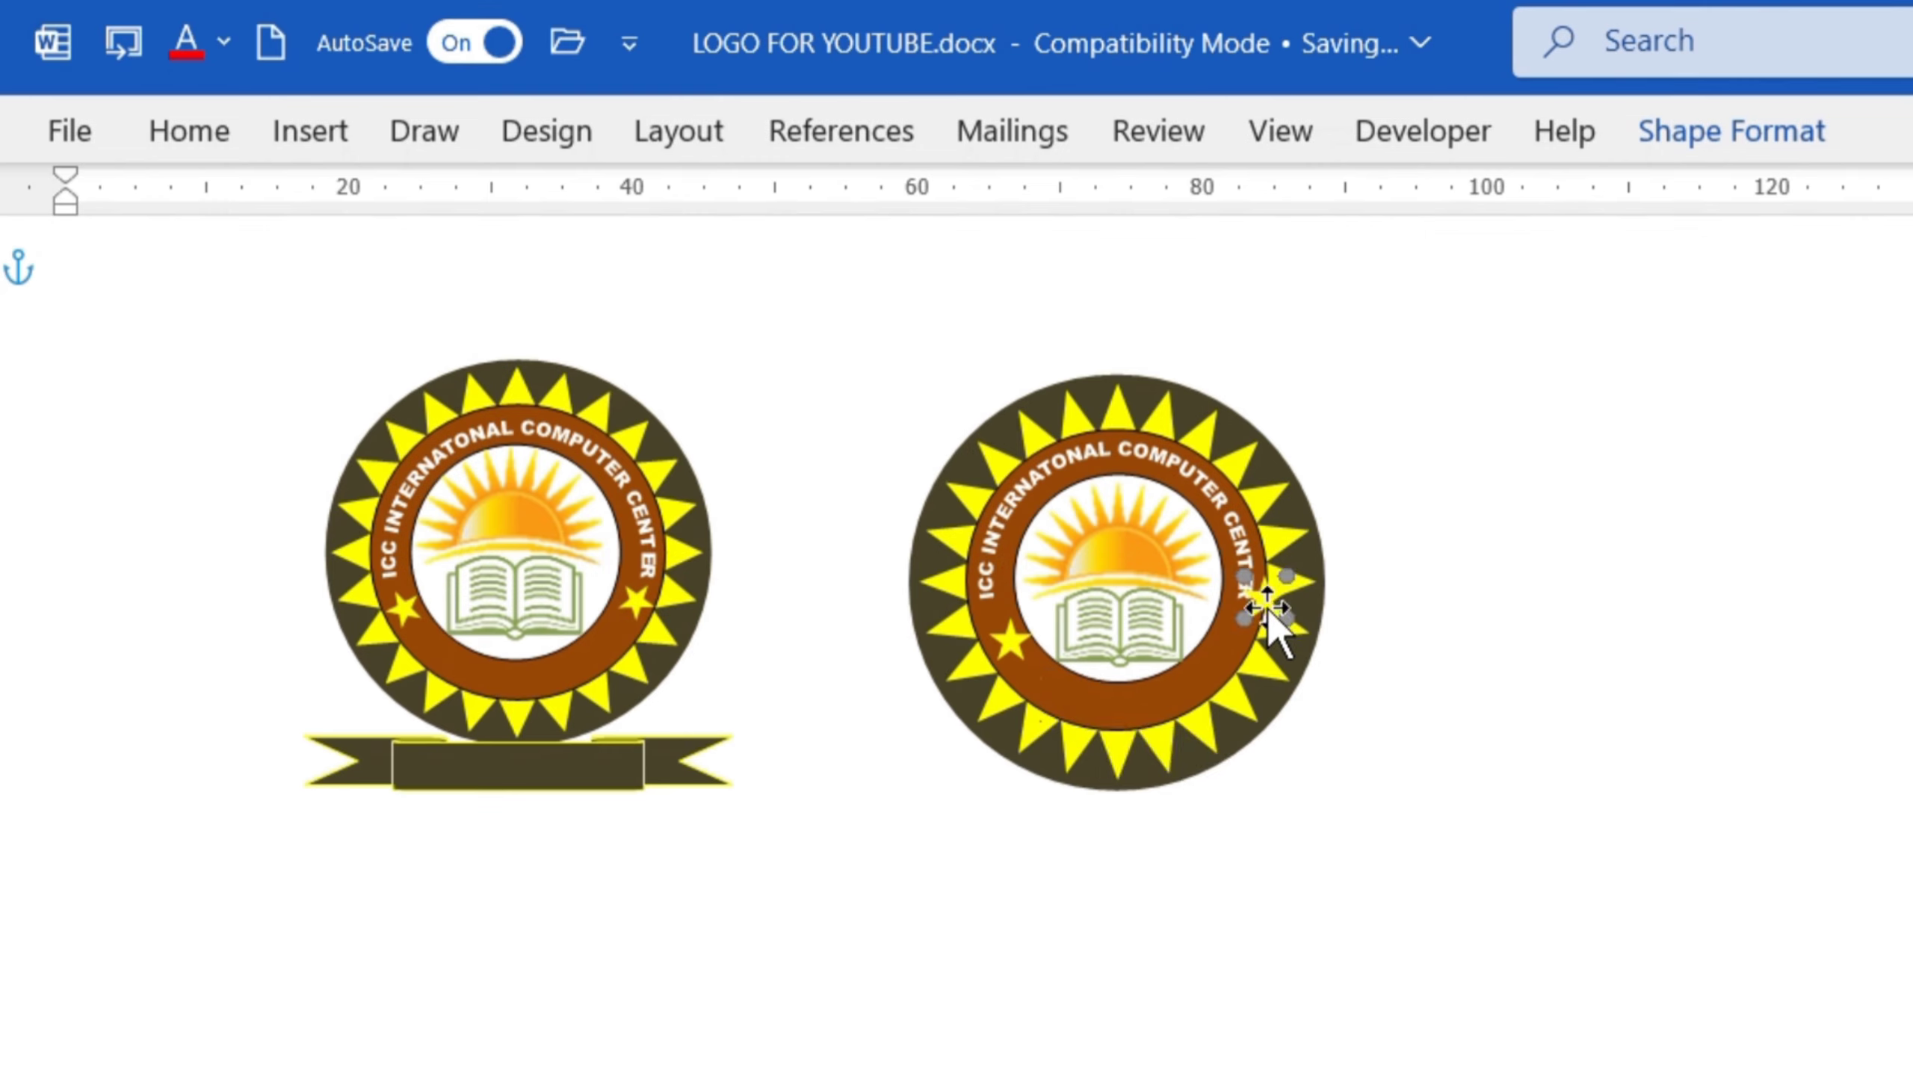
{"action": "left_click_drag", "start_coordinate": [1236, 621], "coordinate": [1236, 622]}
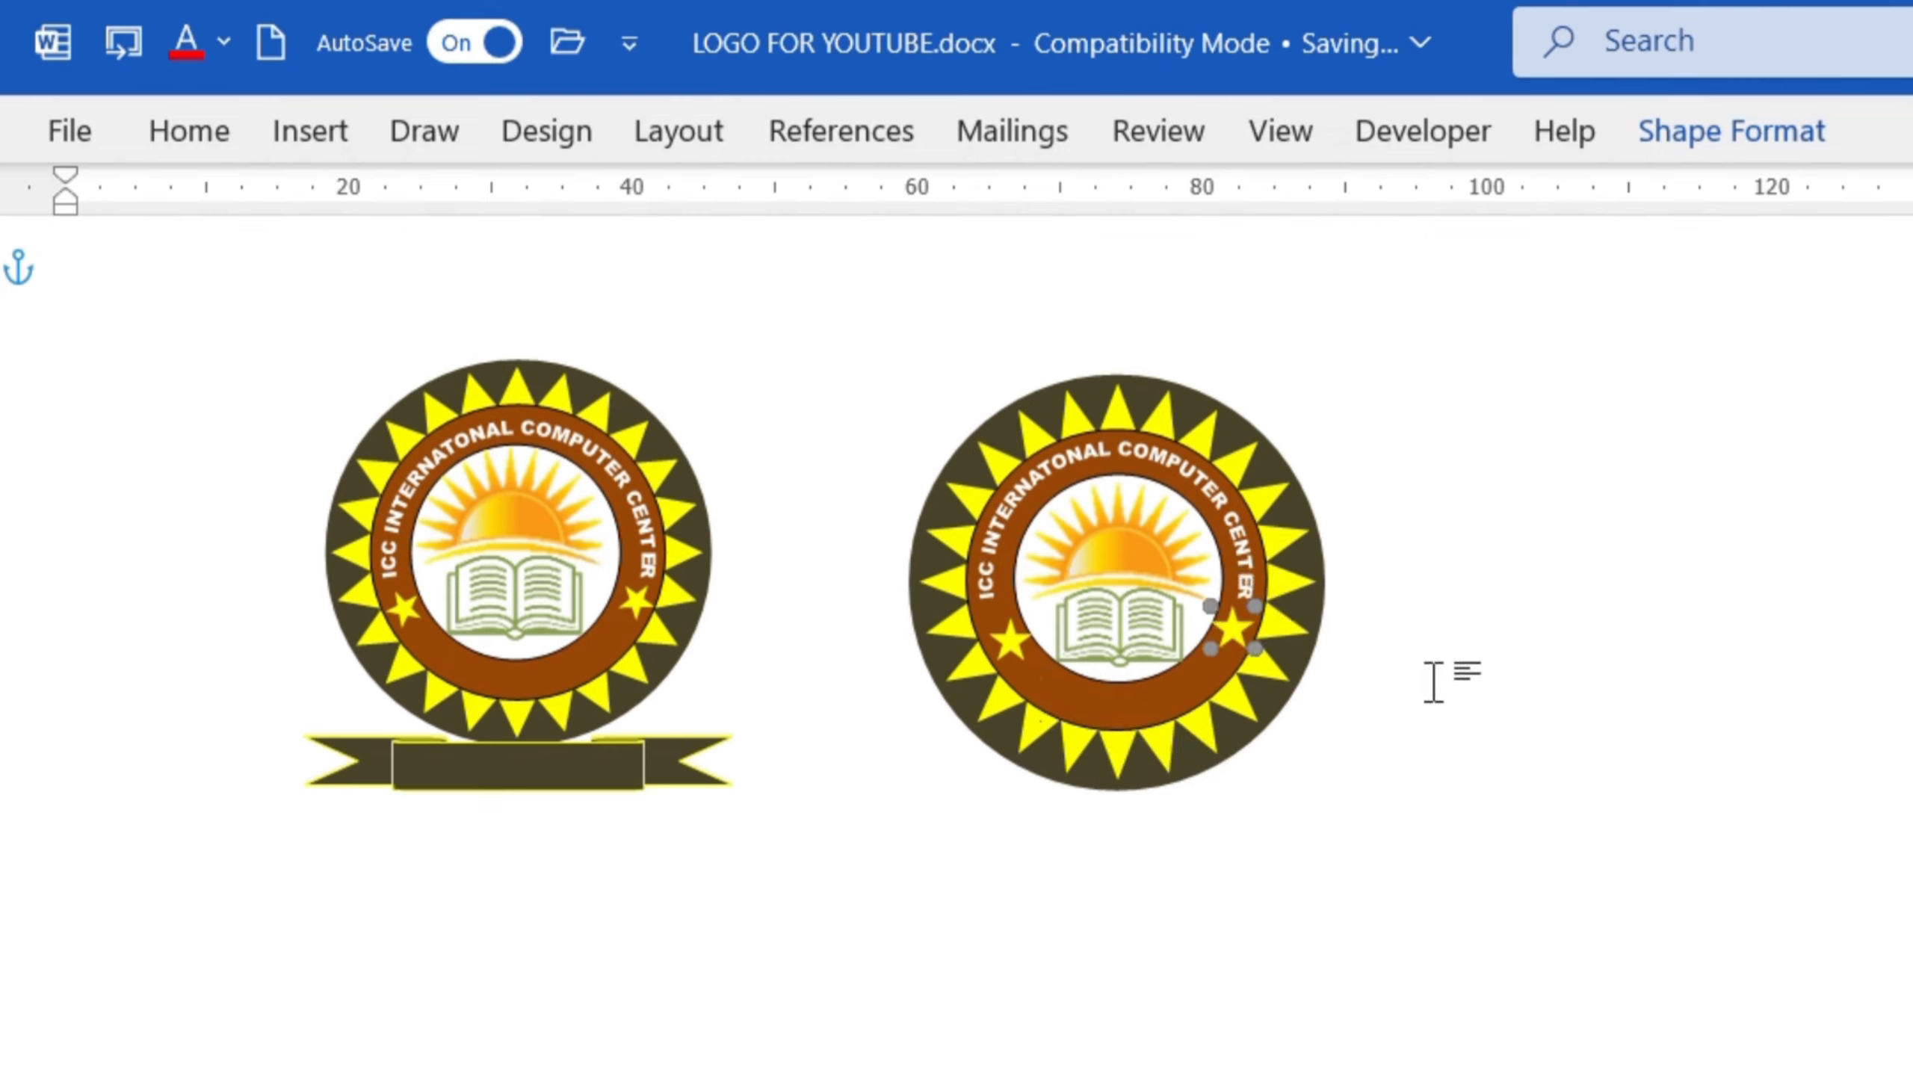
{"action": "left_click", "coordinate": [1518, 633]}
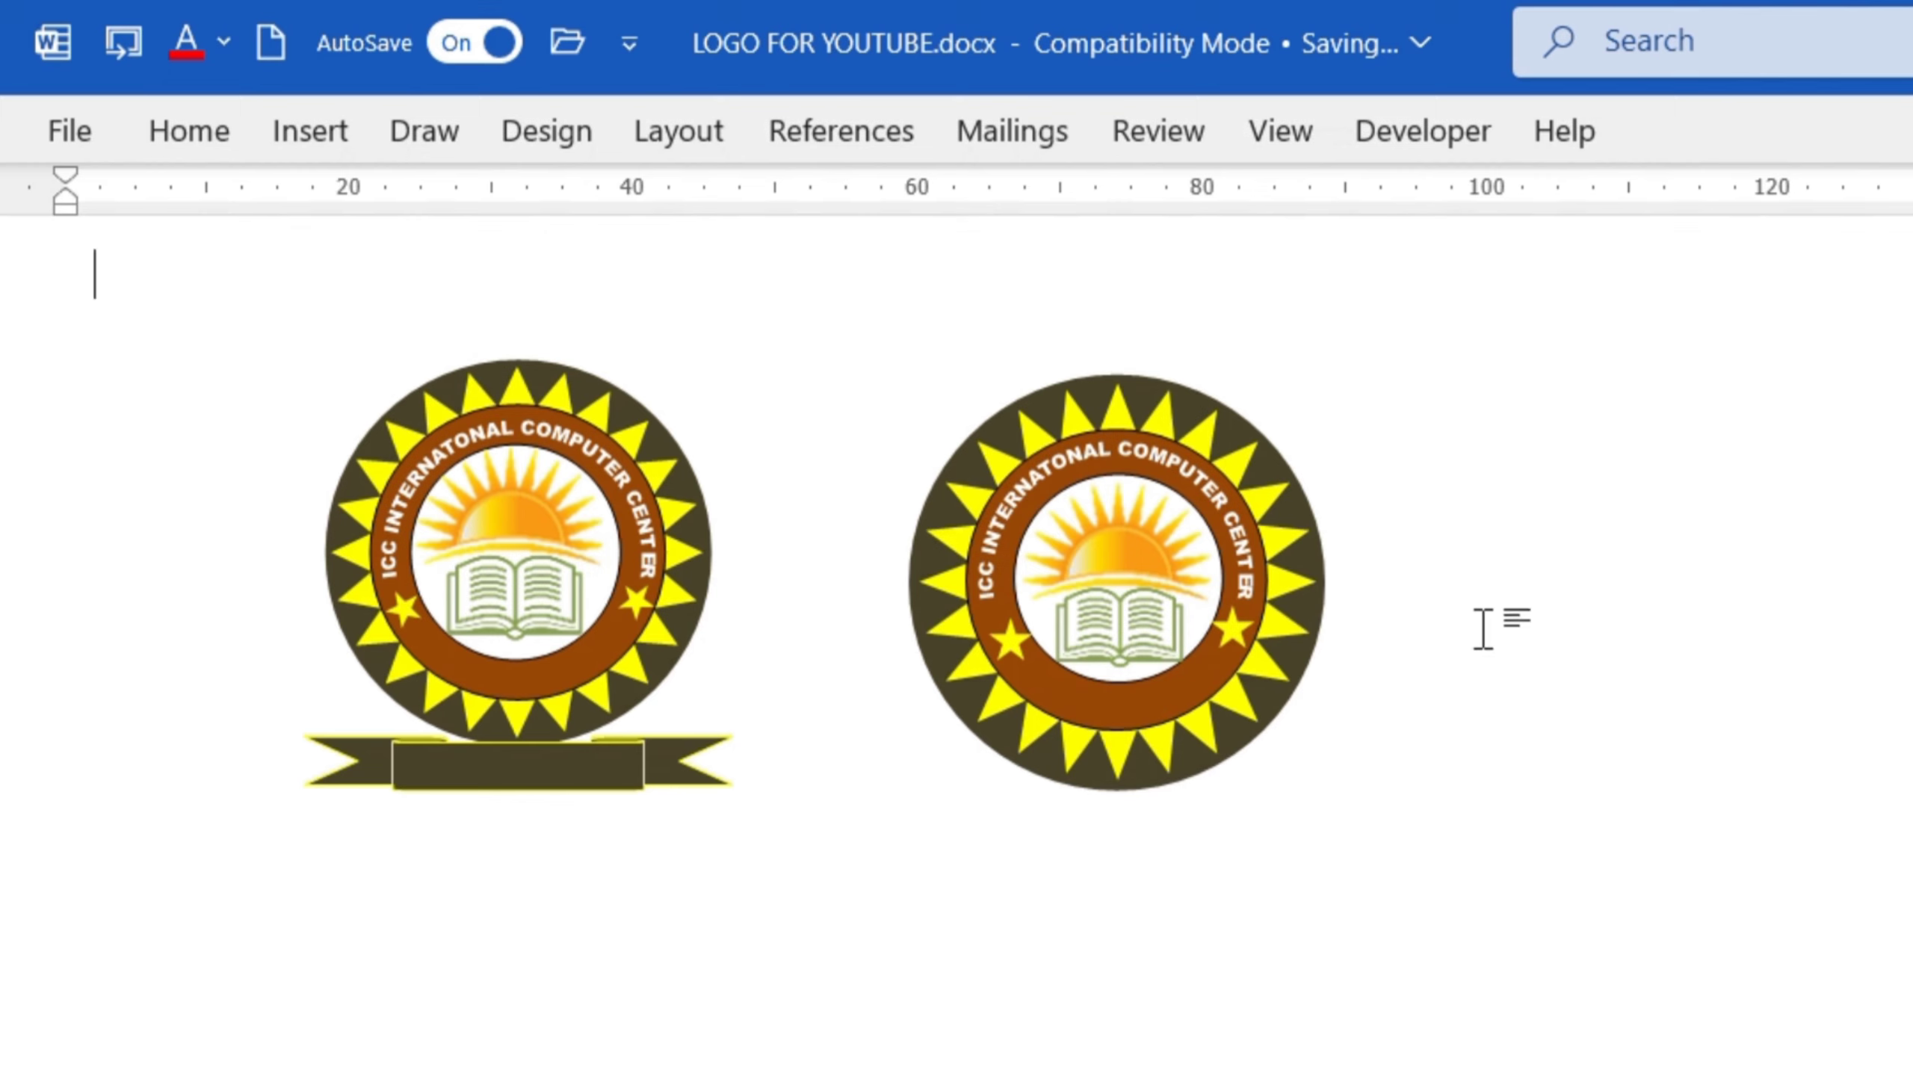
Nudge the star below the start of the arched text slightly outward on the brown ring
{"action": "left_click", "coordinate": [1020, 637]}
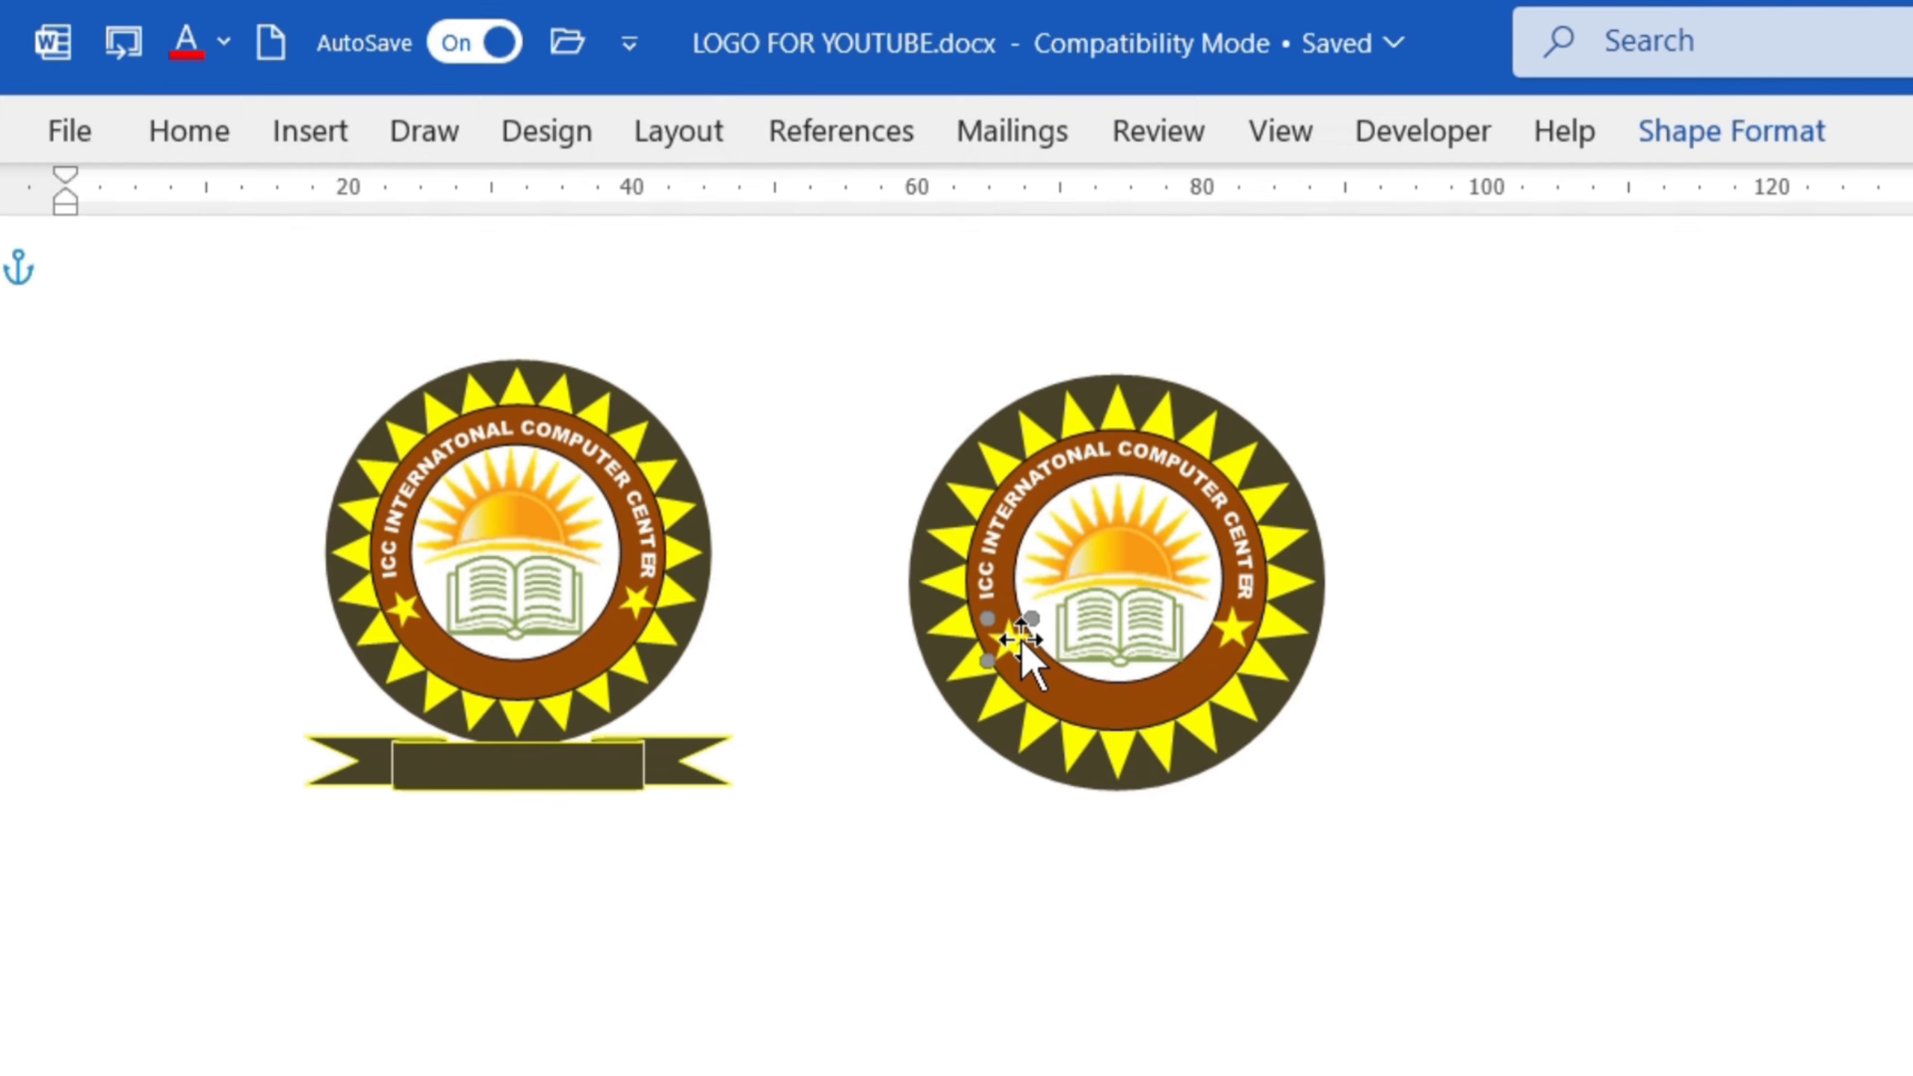
{"action": "left_click_drag", "start_coordinate": [1019, 637], "coordinate": [1011, 639]}
{"action": "left_click", "coordinate": [875, 662]}
Draw a ribbon banner with a raised centre panel across the lower edge of the new badge and reduce its height
{"action": "left_click", "coordinate": [291, 124]}
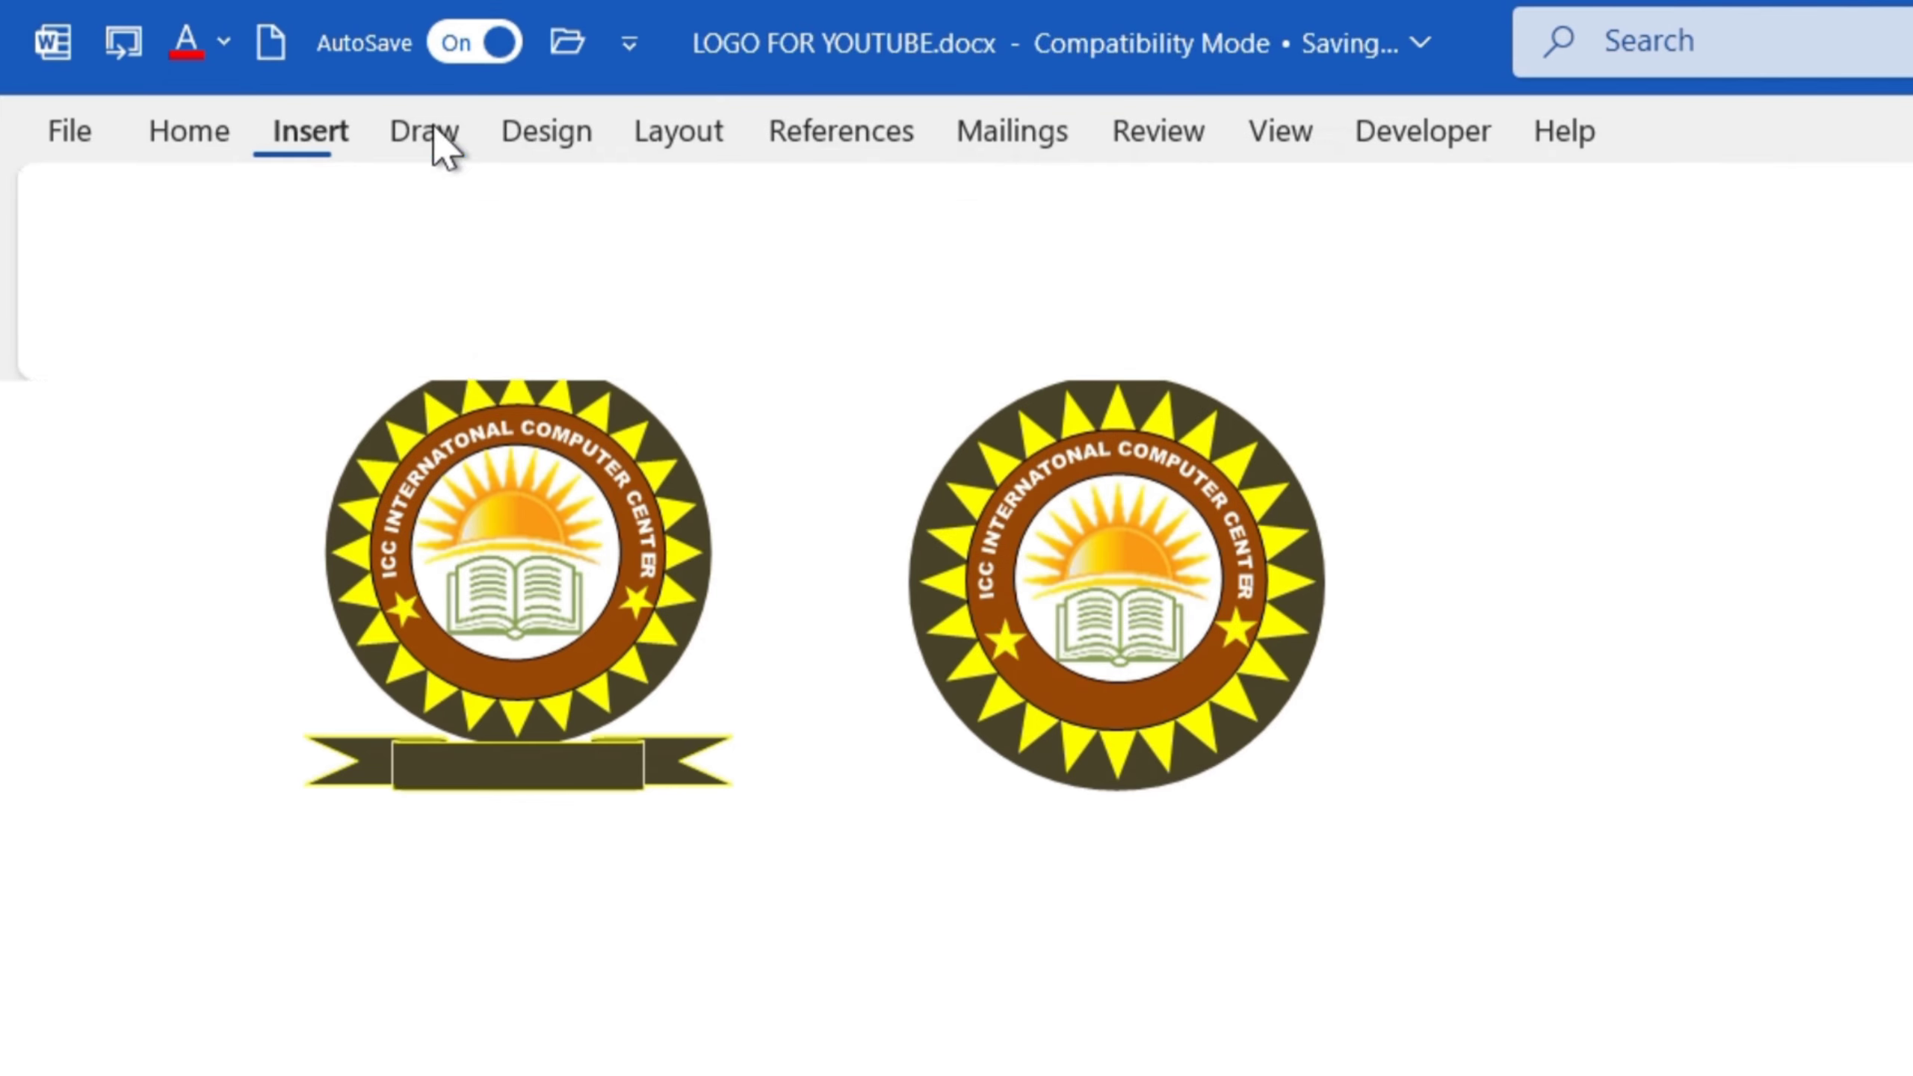
{"action": "left_click", "coordinate": [649, 251]}
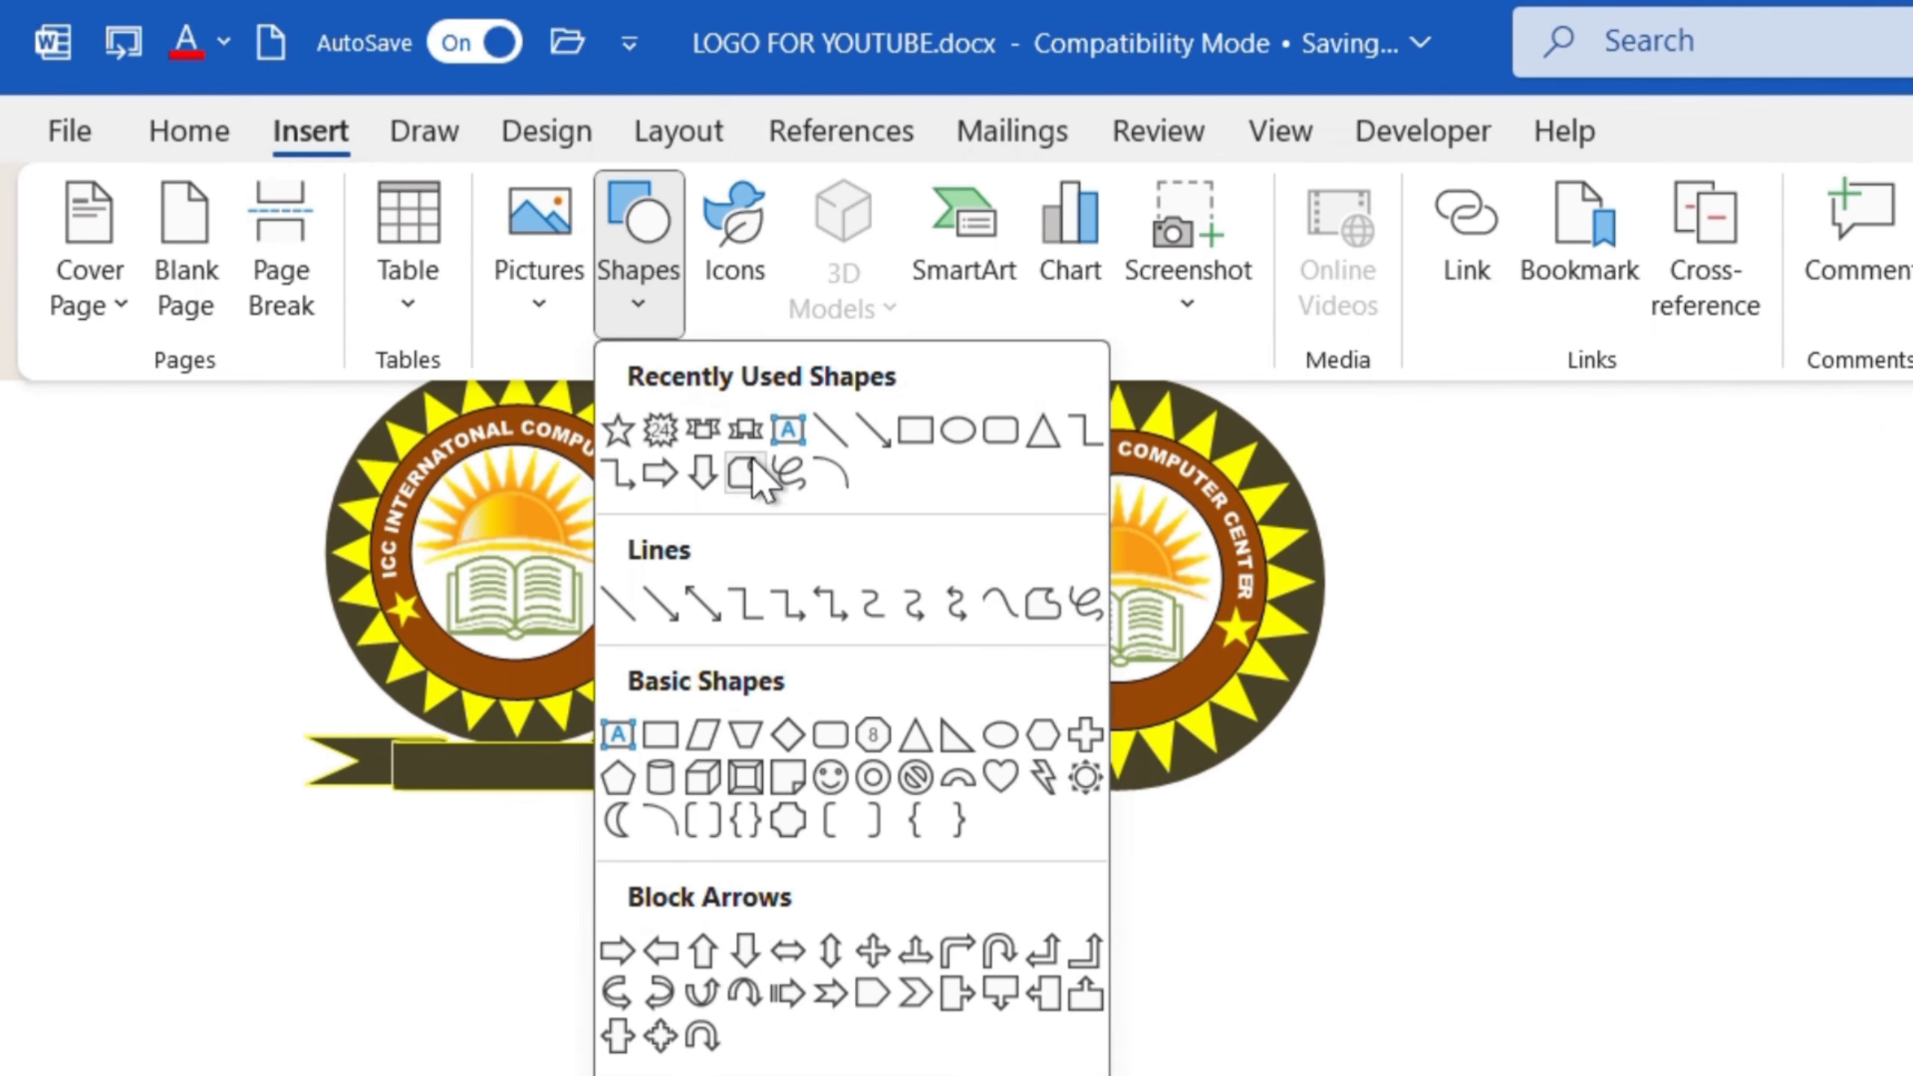
{"action": "left_click", "coordinate": [700, 432]}
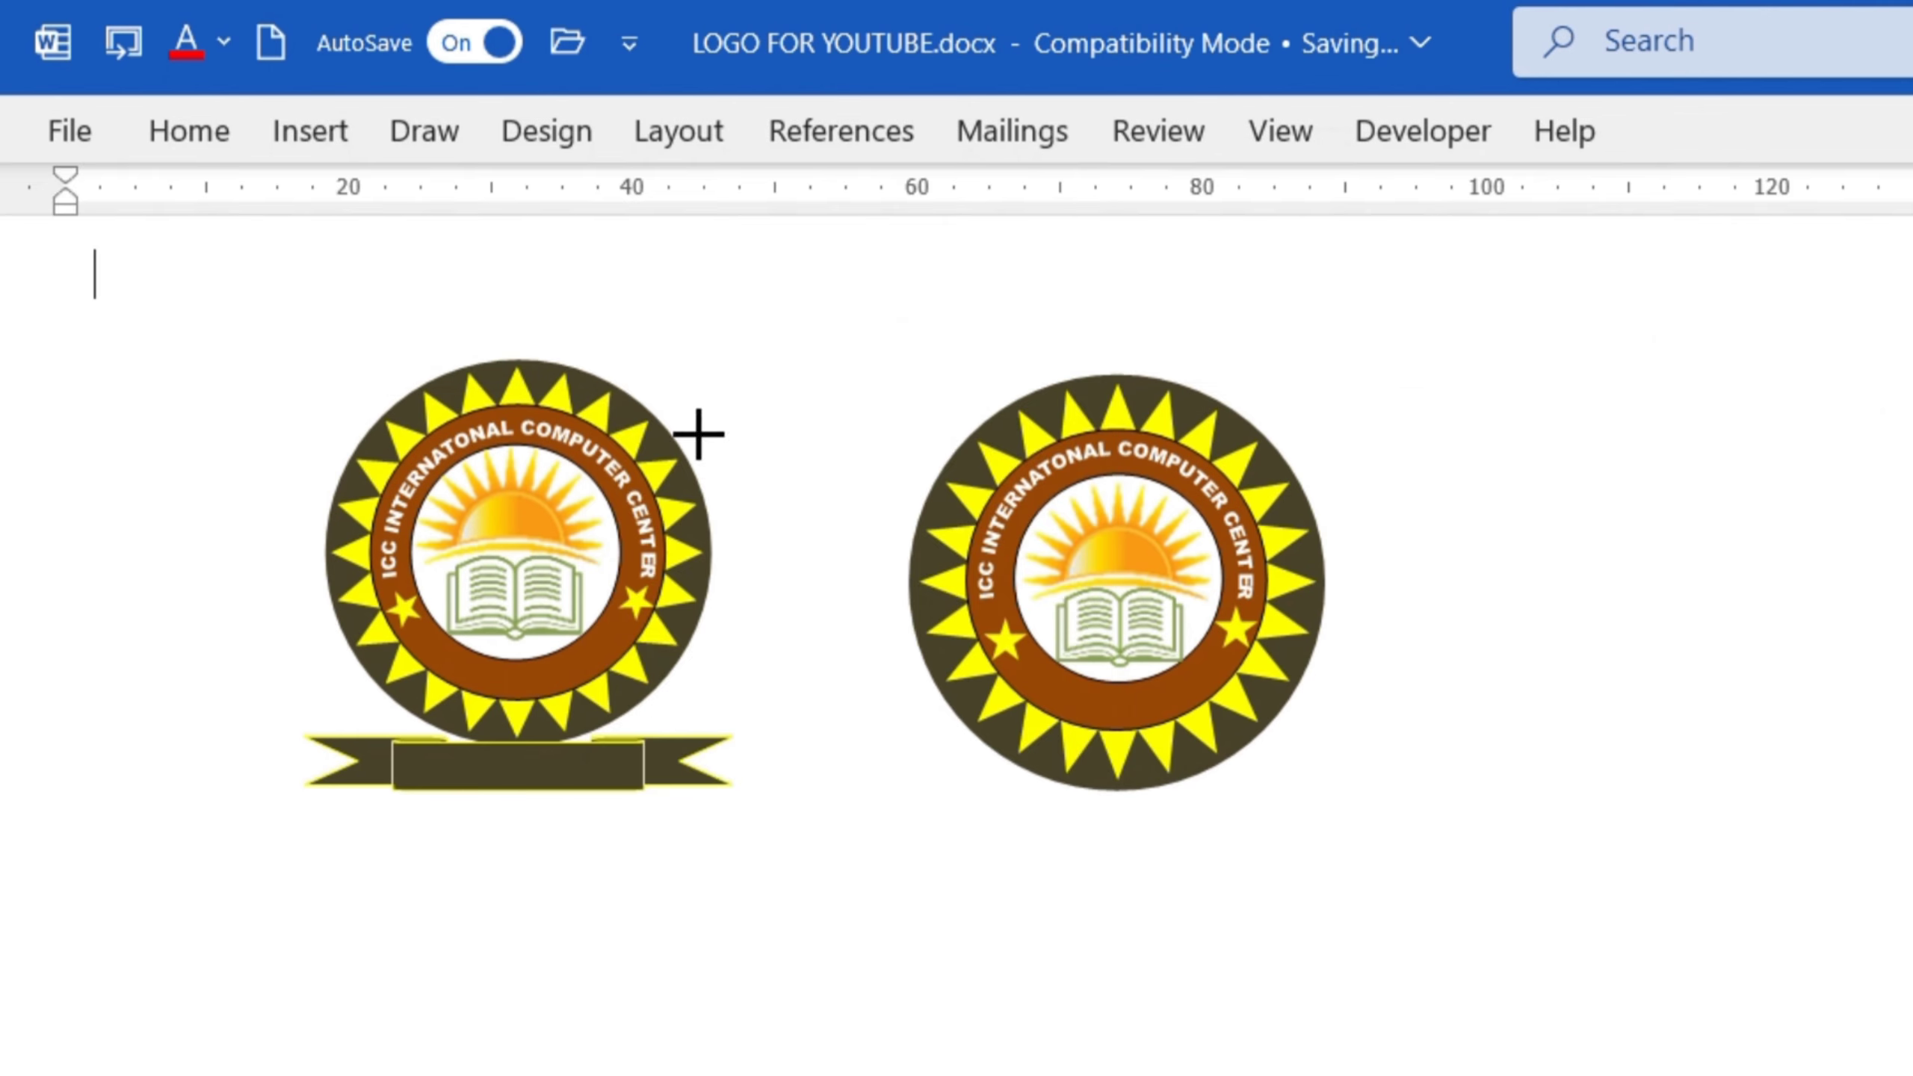
{"action": "mouse_move", "coordinate": [866, 780]}
{"action": "left_mouse_down"}
{"action": "mouse_move", "coordinate": [1307, 902]}
{"action": "mouse_move", "coordinate": [1478, 906]}
{"action": "mouse_move", "coordinate": [1457, 906]}
{"action": "left_mouse_up"}
{"action": "left_click_drag", "start_coordinate": [1185, 812], "coordinate": [1122, 799]}
{"action": "left_click_drag", "start_coordinate": [1097, 894], "coordinate": [1110, 844]}
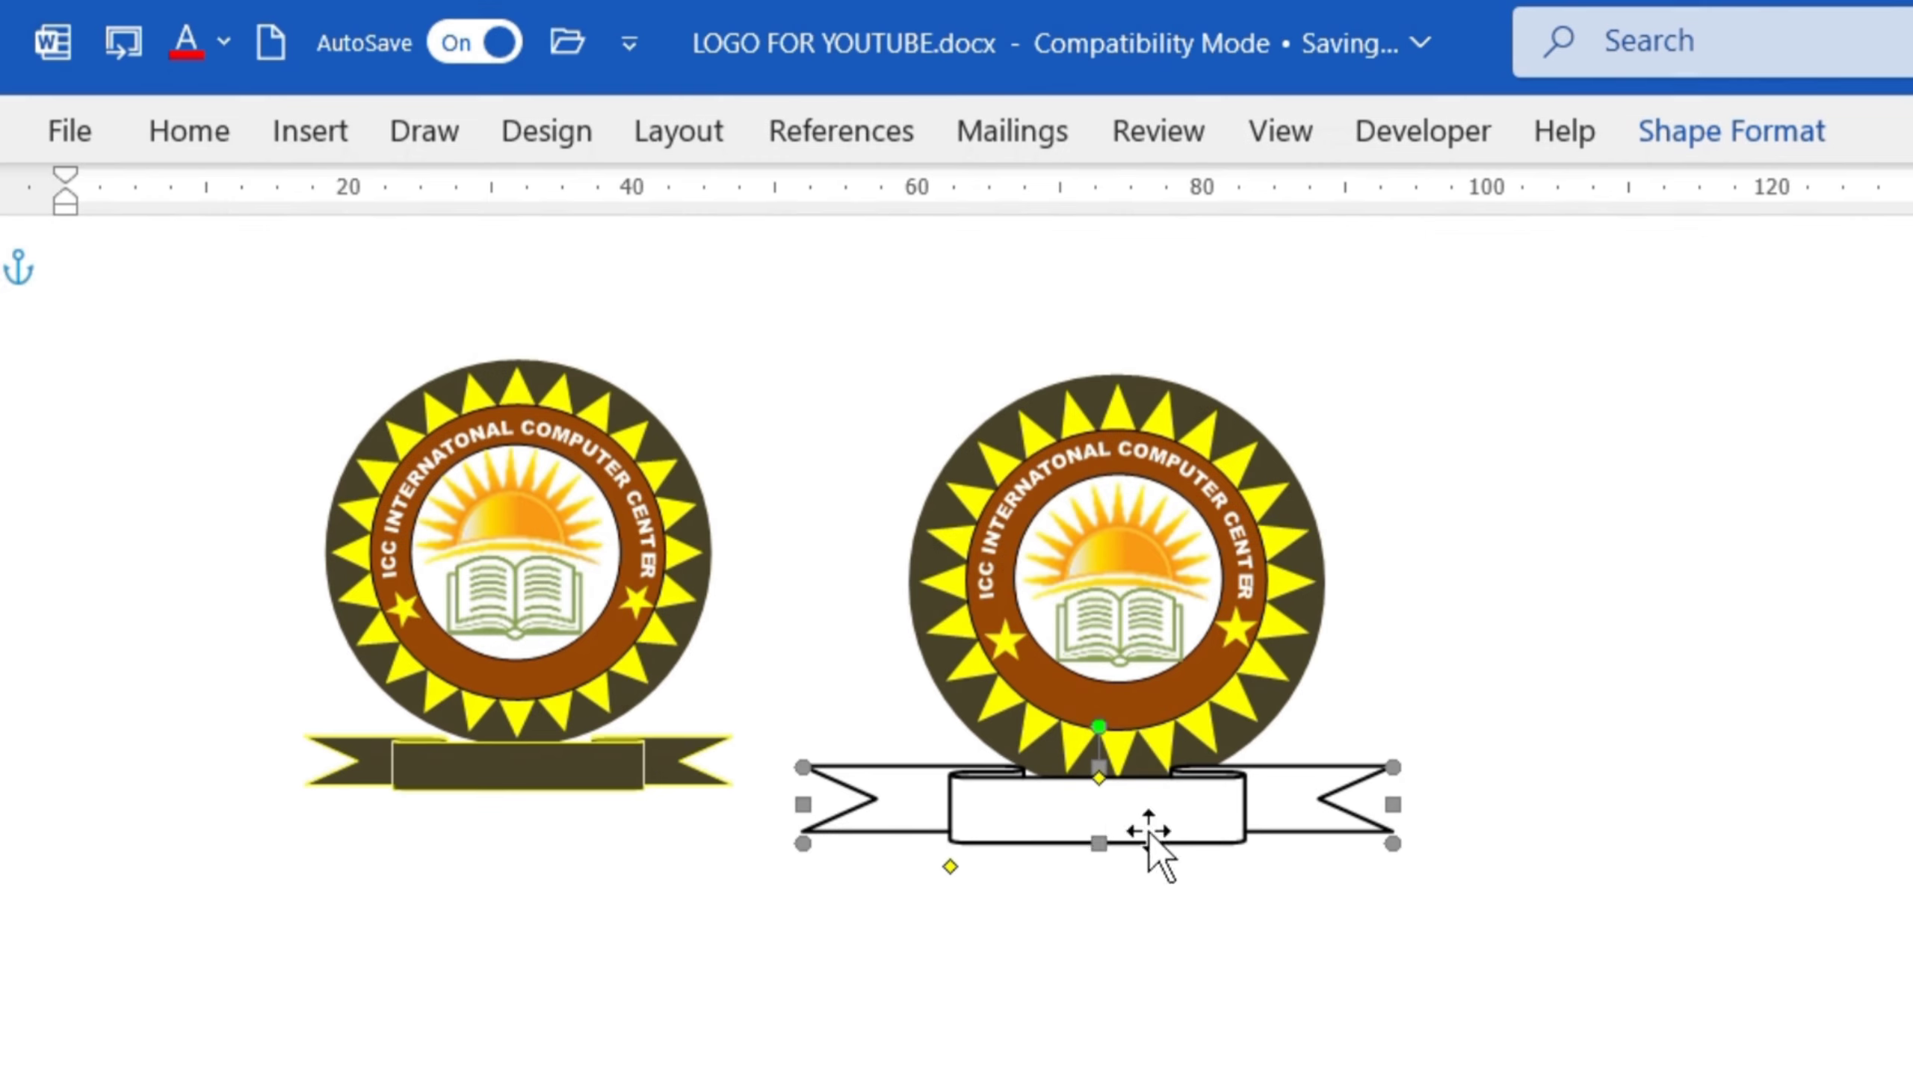
Narrow the ribbon banner and centre it beneath the new badge, just touching the outer circle
{"action": "left_click_drag", "start_coordinate": [1350, 813], "coordinate": [1326, 814]}
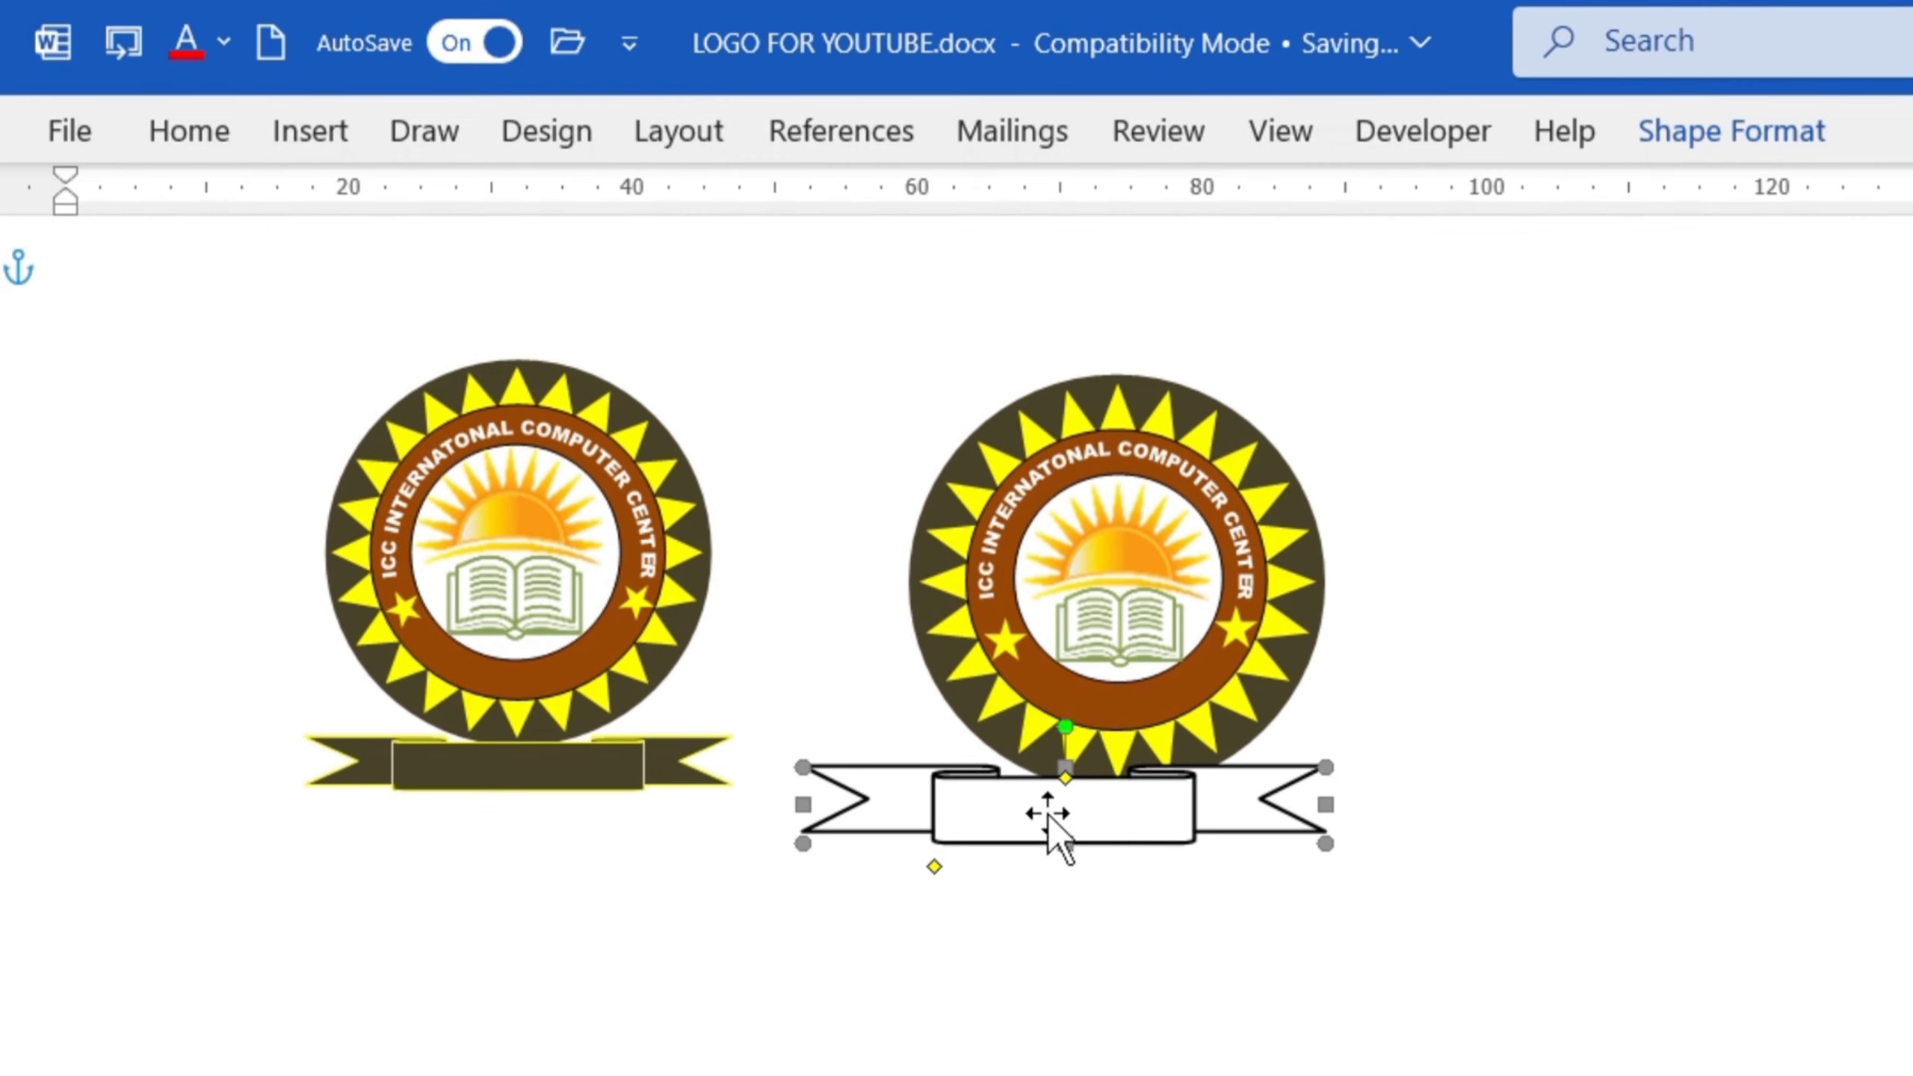
{"action": "left_click_drag", "start_coordinate": [1051, 809], "coordinate": [1099, 820]}
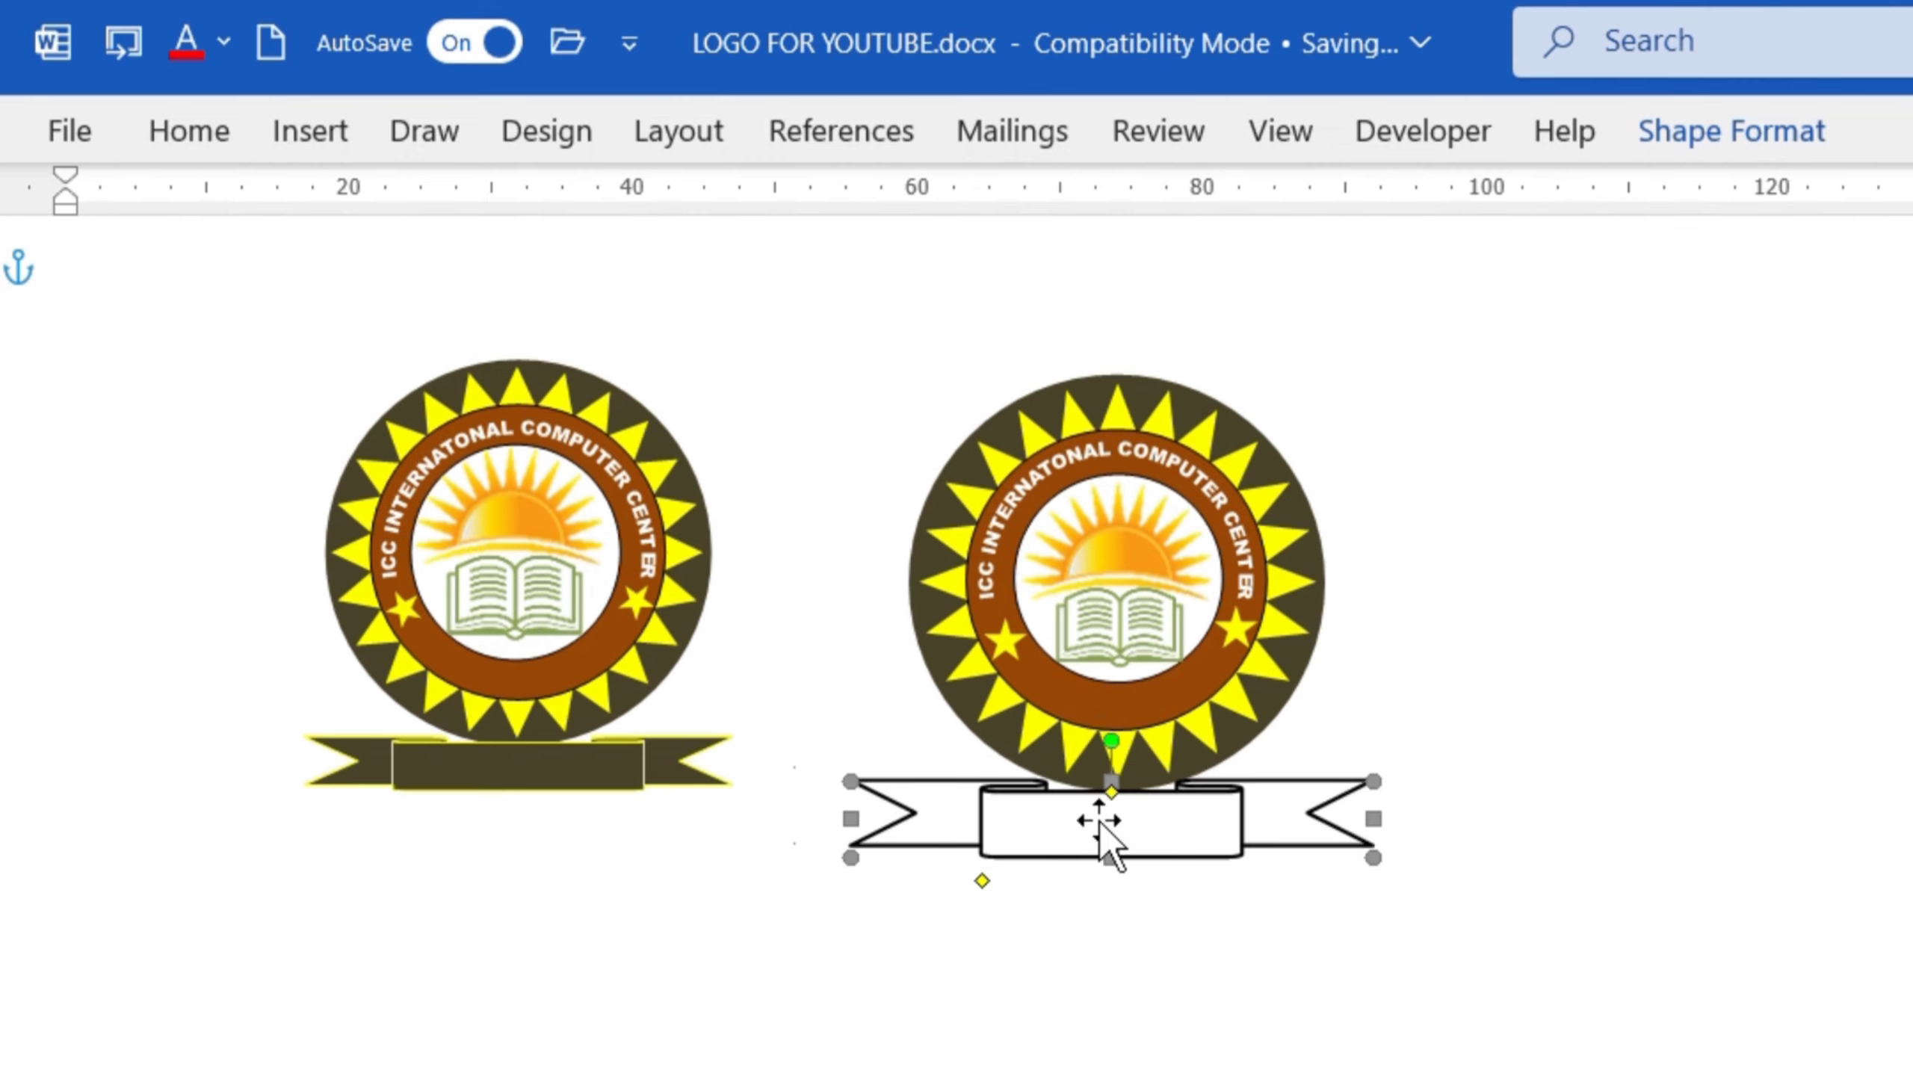
{"action": "key", "text": "ctrl+Up"}
{"action": "key", "text": "ctrl+Up"}
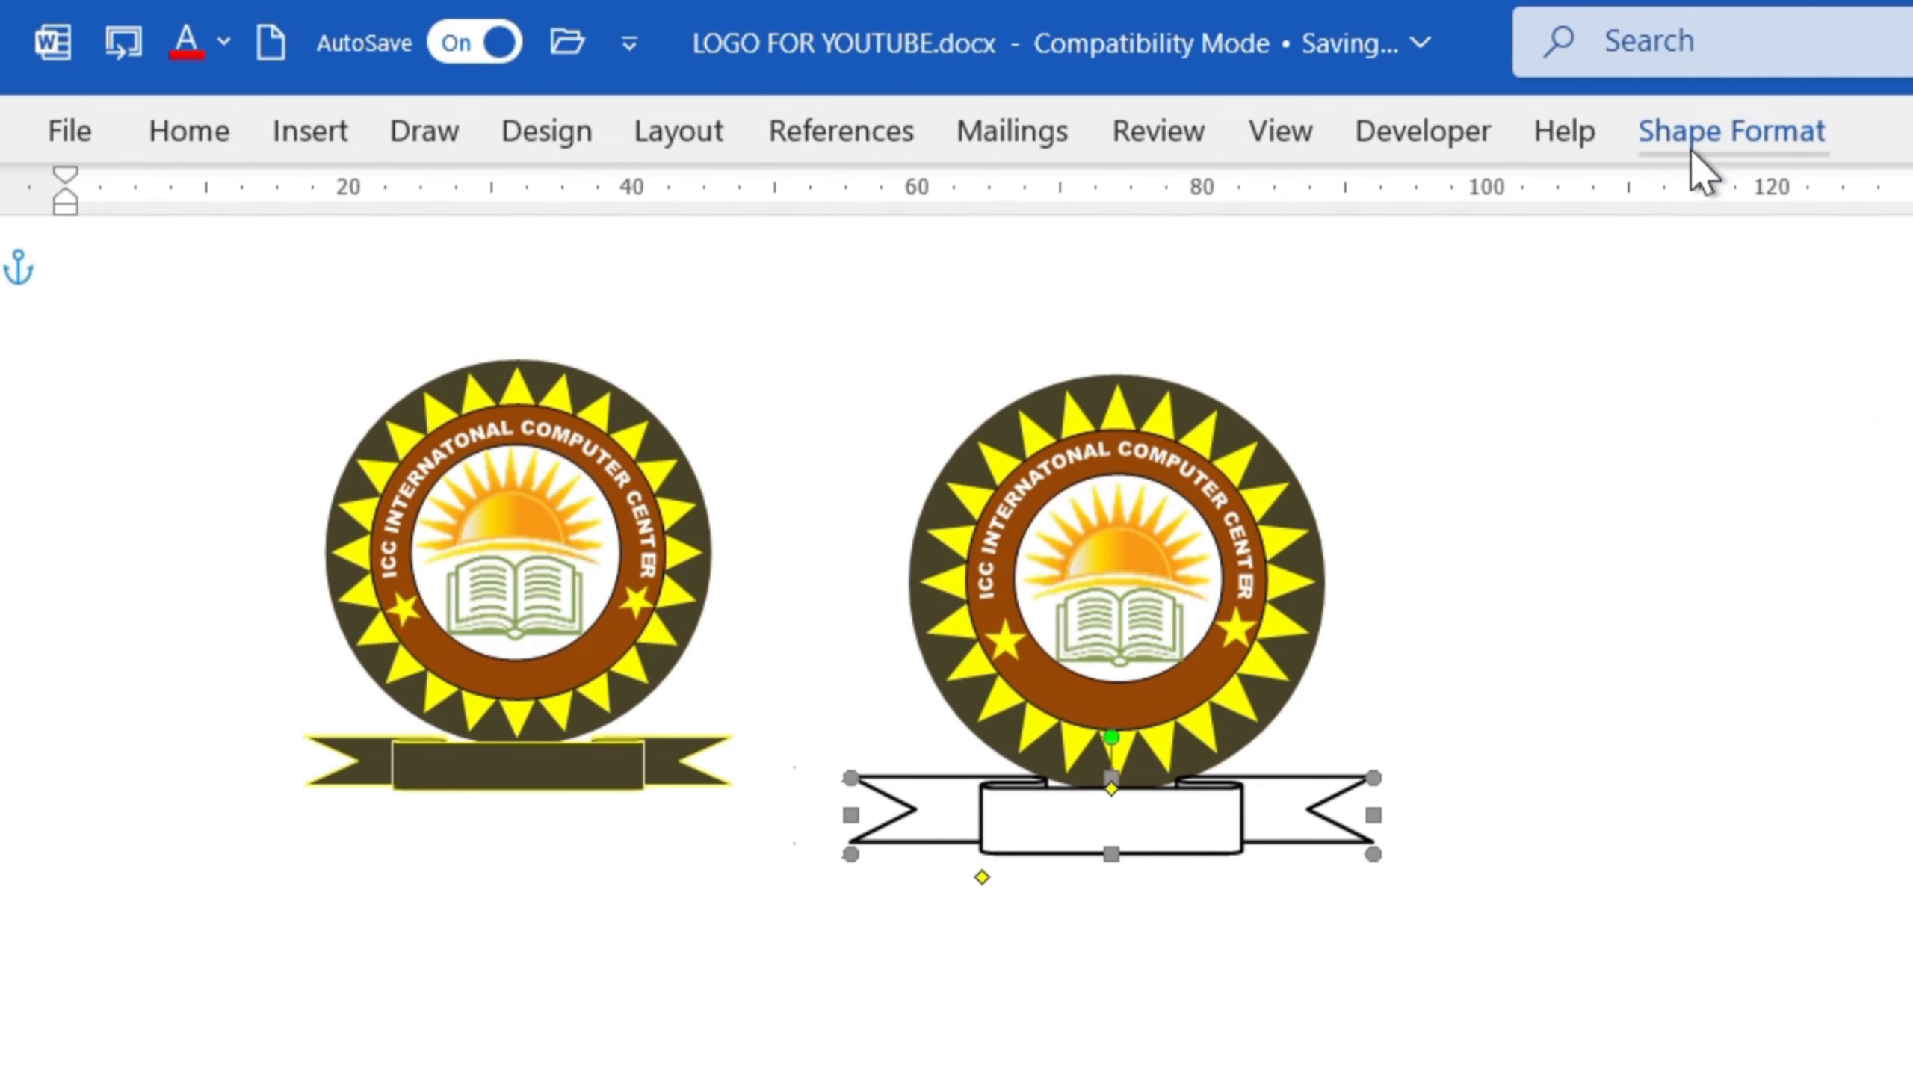
Fill the ribbon banner with the dark olive-brown theme shade that matches the badge's outer circle
{"action": "left_click", "coordinate": [1699, 134]}
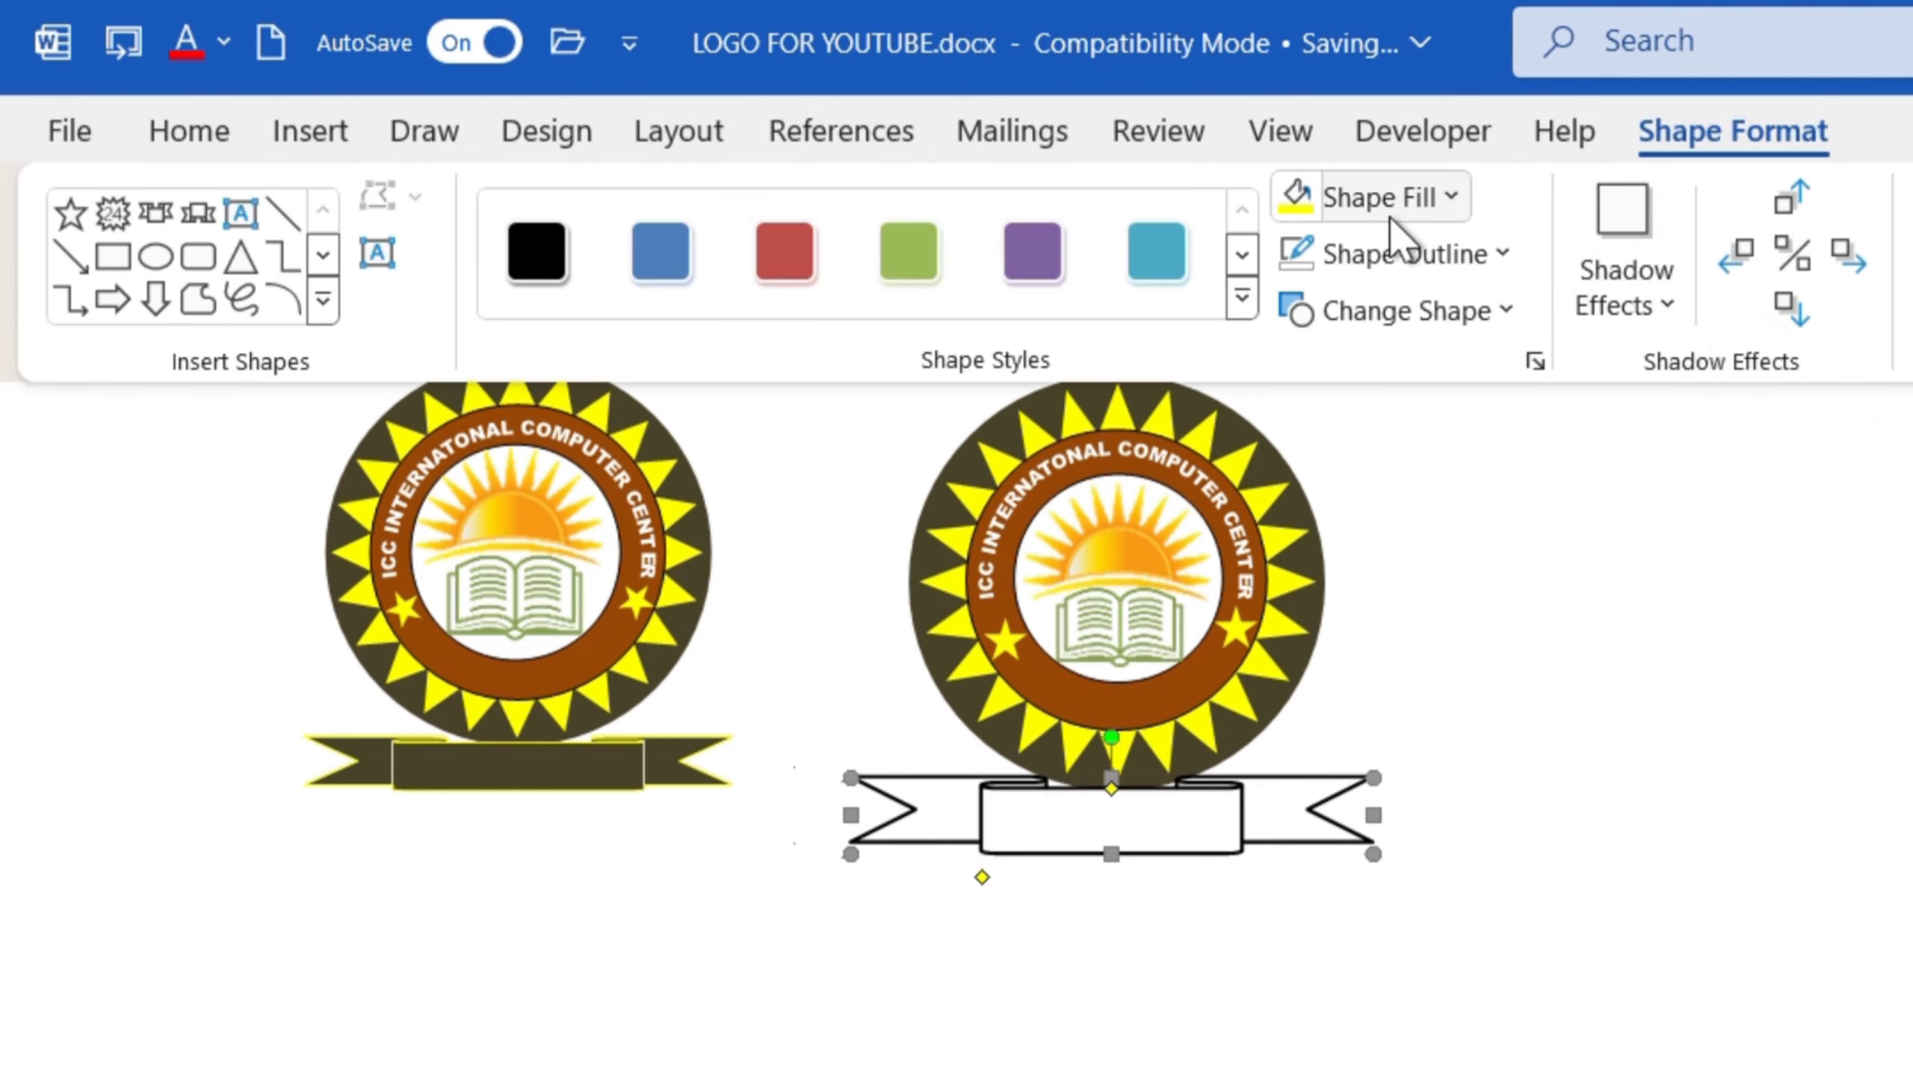
{"action": "left_click", "coordinate": [1451, 199]}
{"action": "left_click", "coordinate": [1365, 478]}
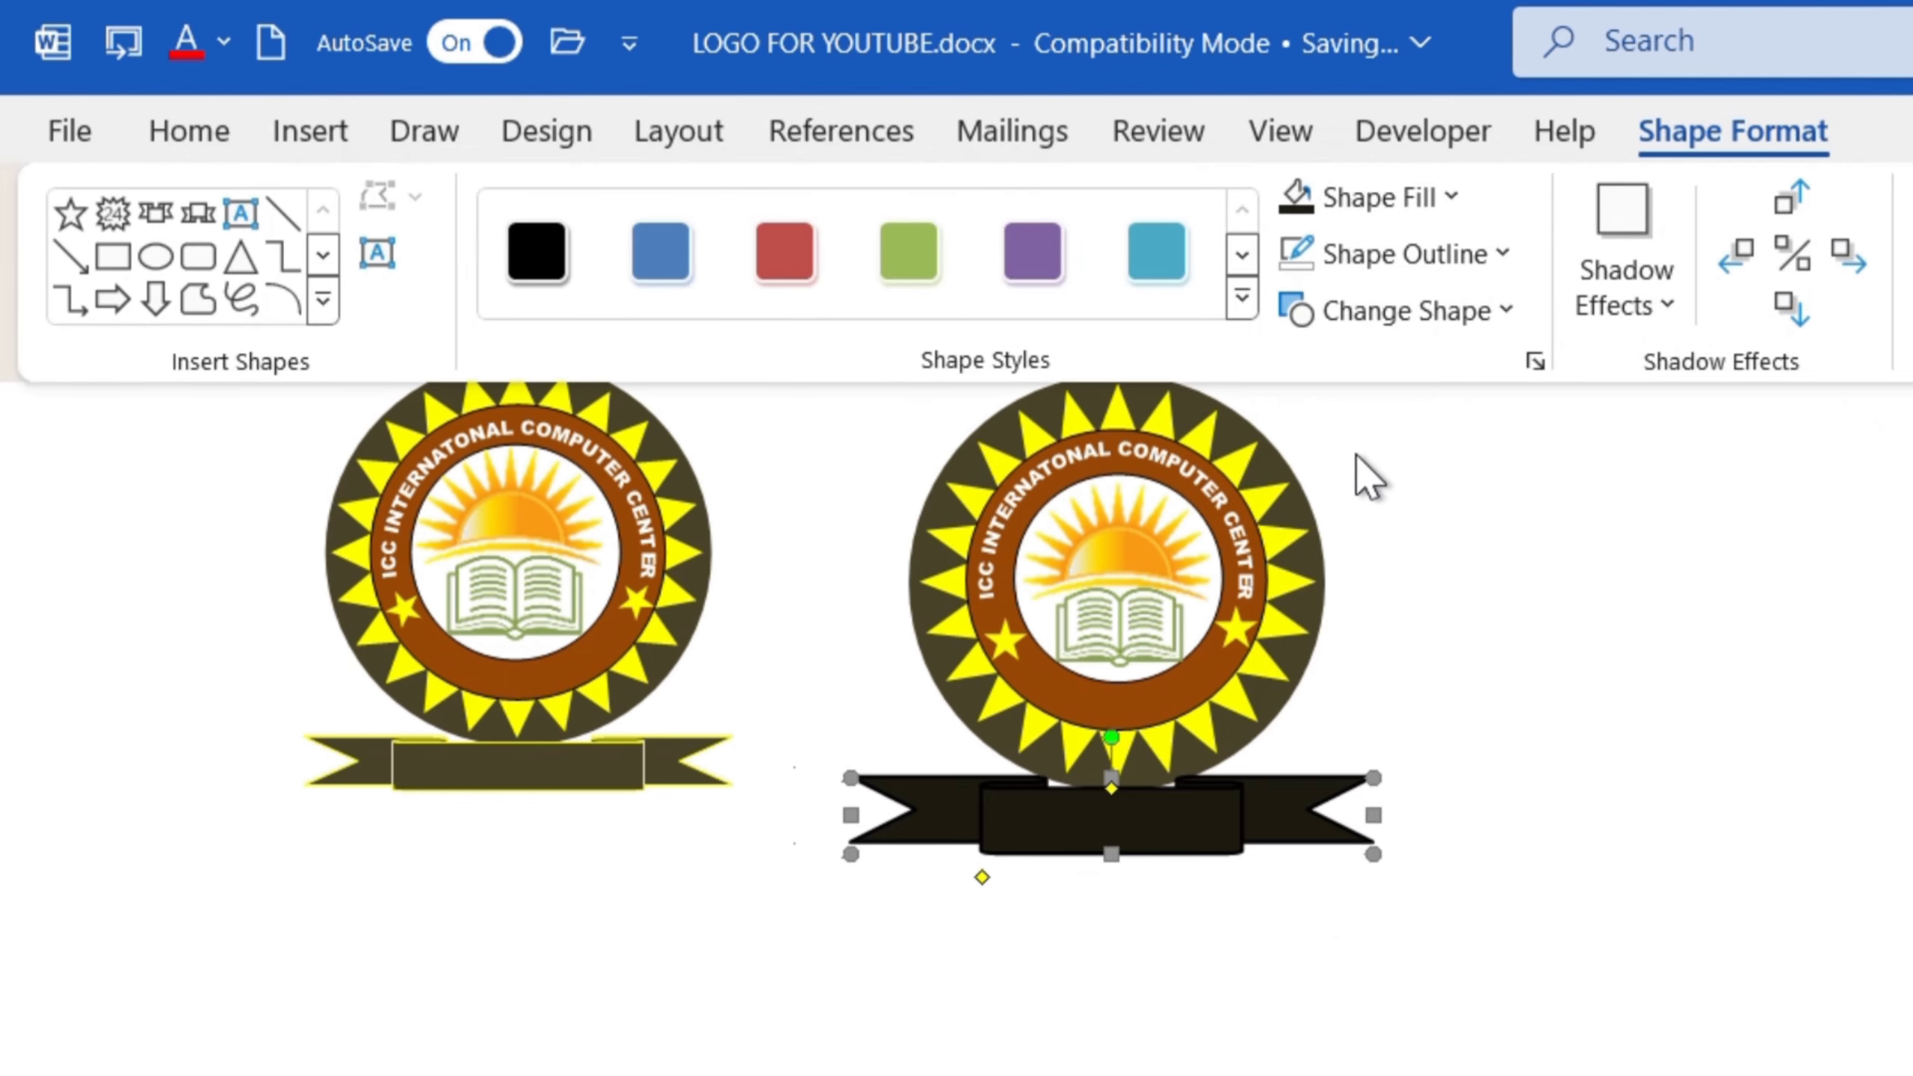
{"action": "left_click", "coordinate": [1460, 196]}
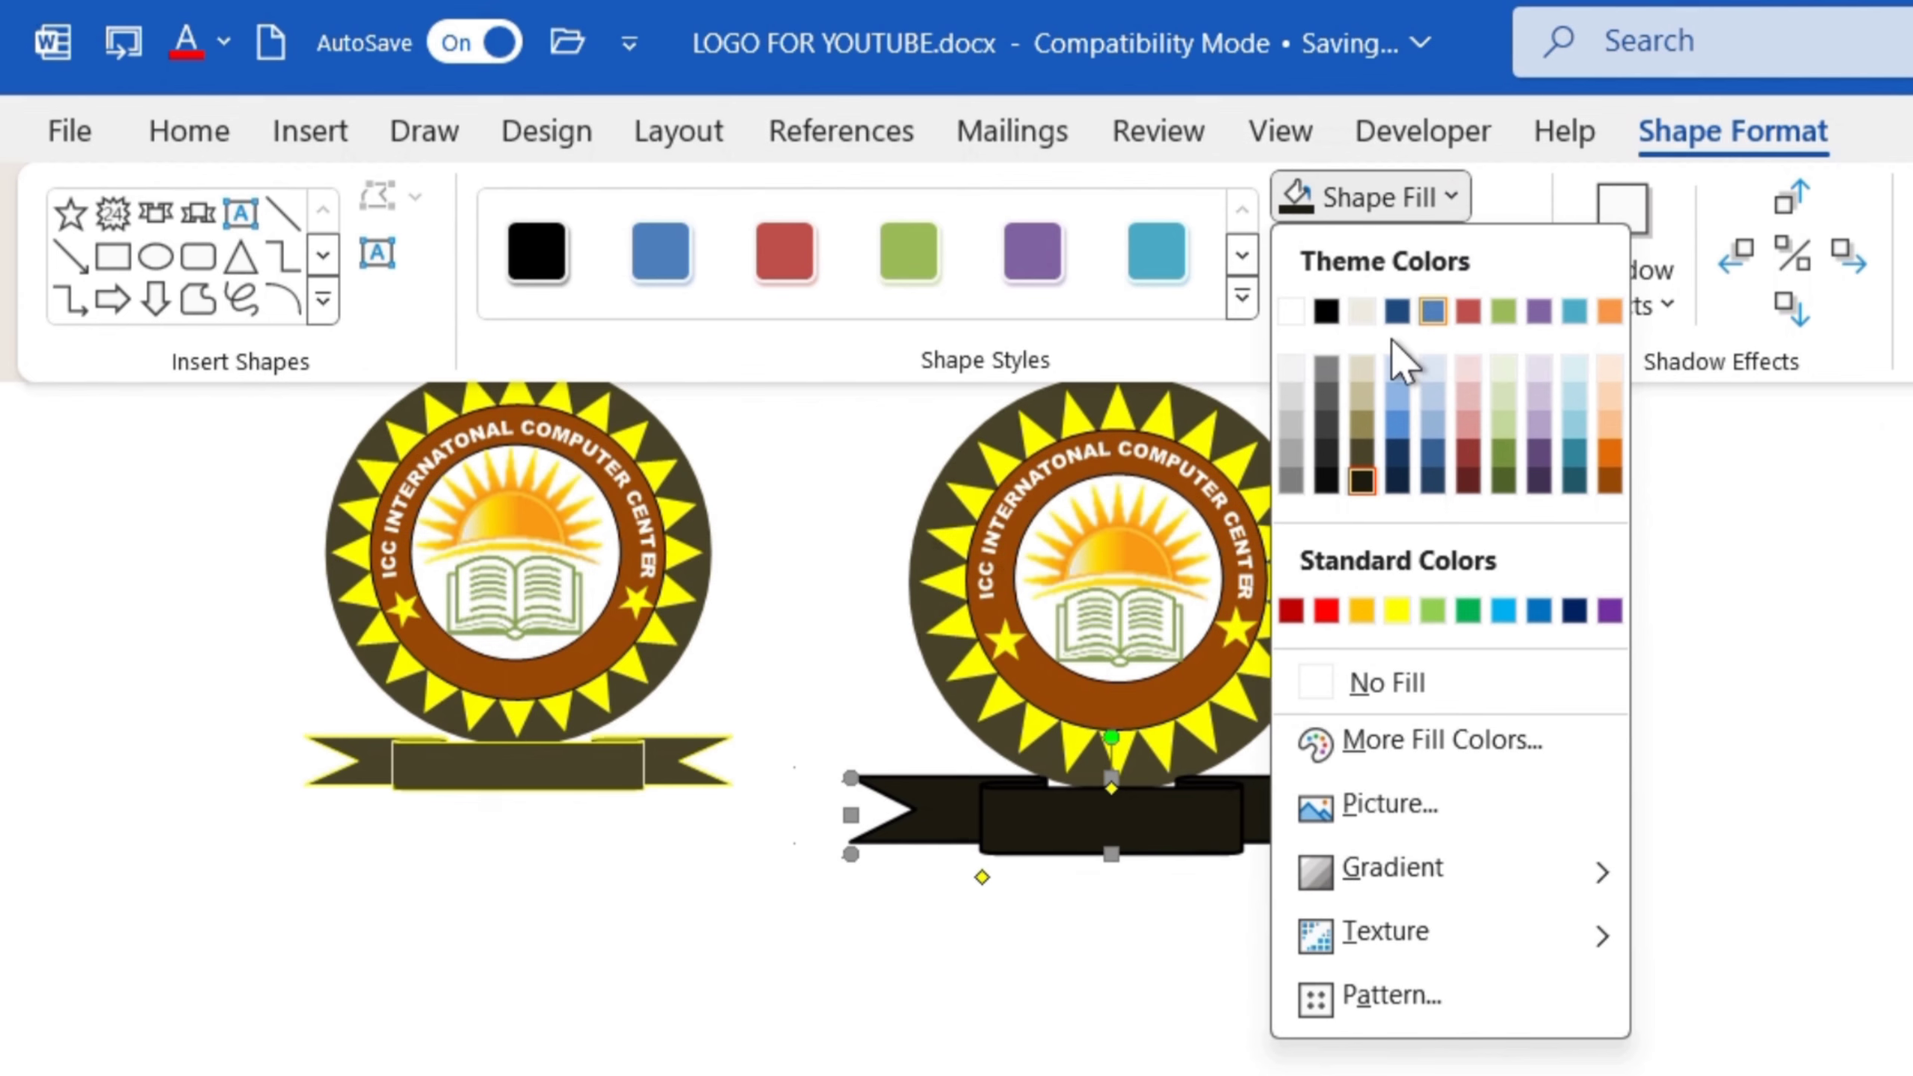
{"action": "left_click", "coordinate": [1362, 452]}
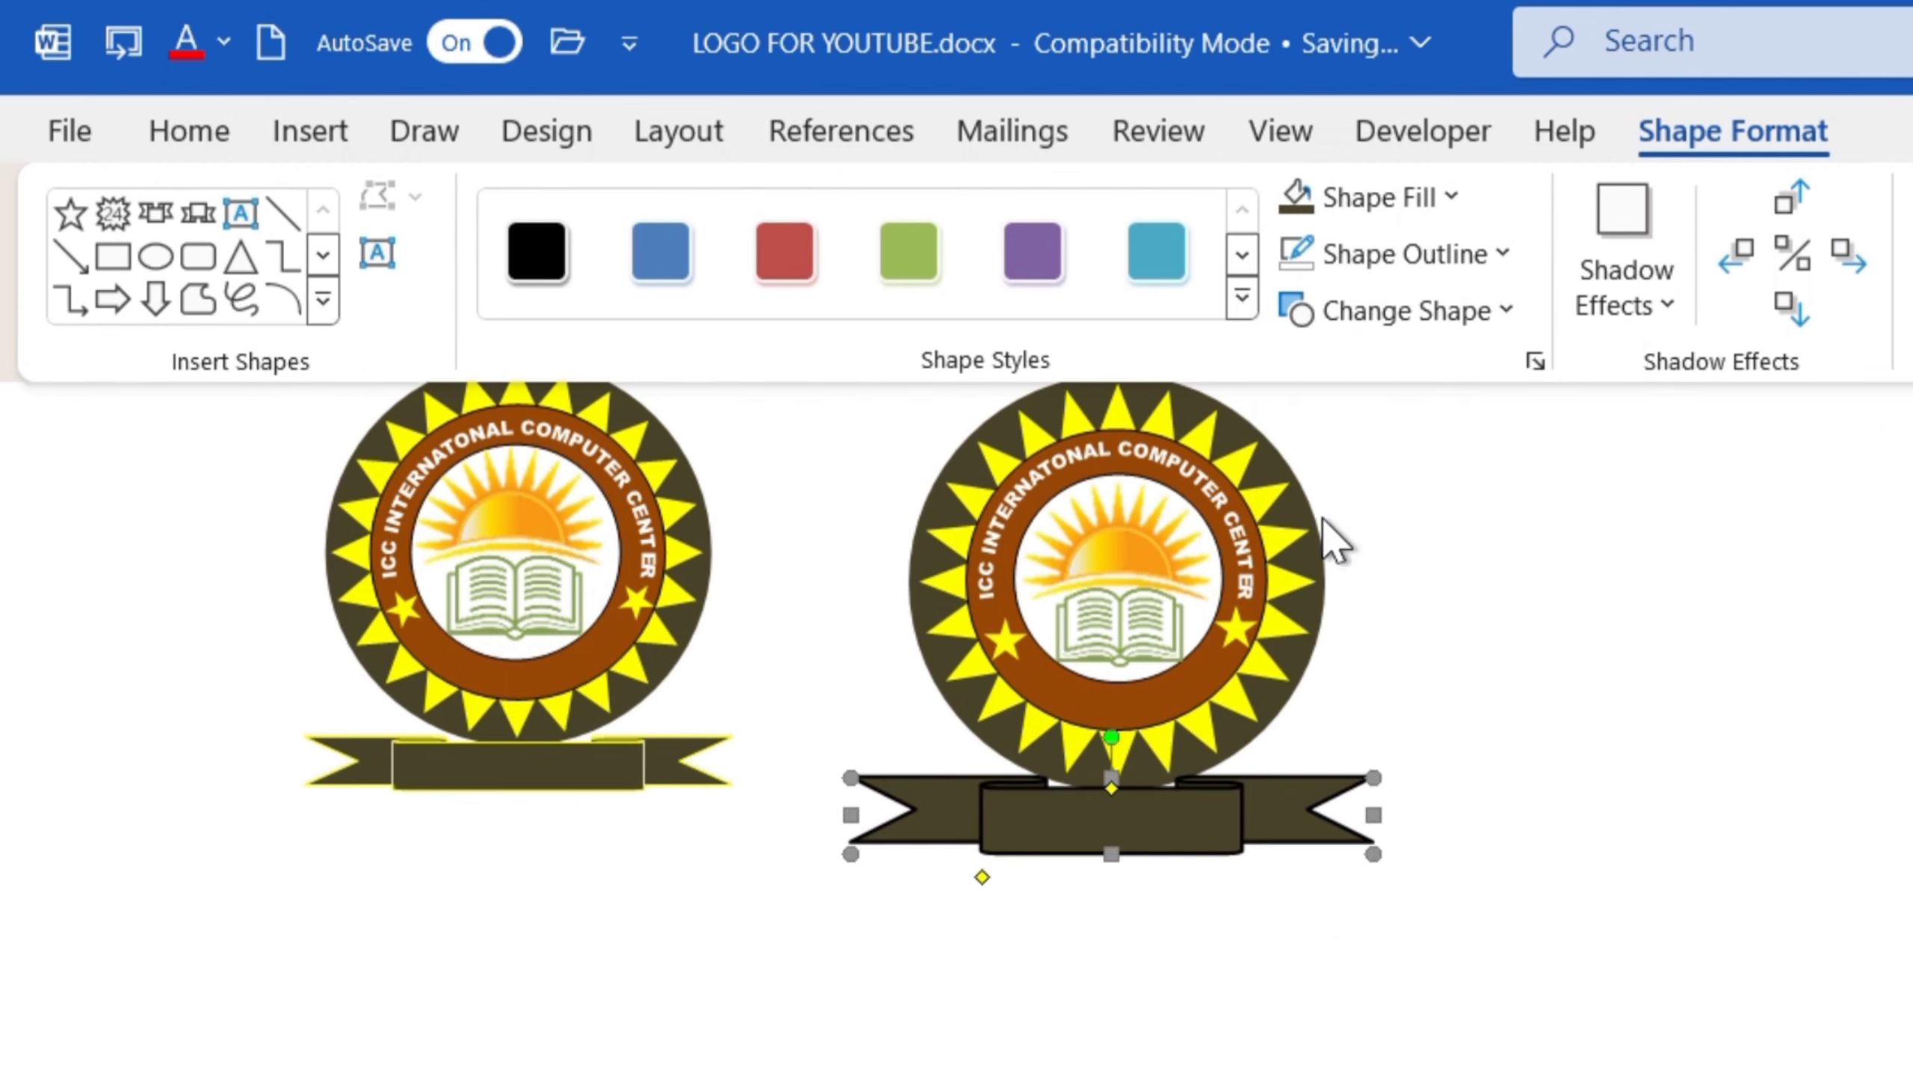
Give the ribbon banner a yellow outline with a thin line weight
{"action": "left_click", "coordinate": [1503, 255]}
{"action": "left_click", "coordinate": [1381, 654]}
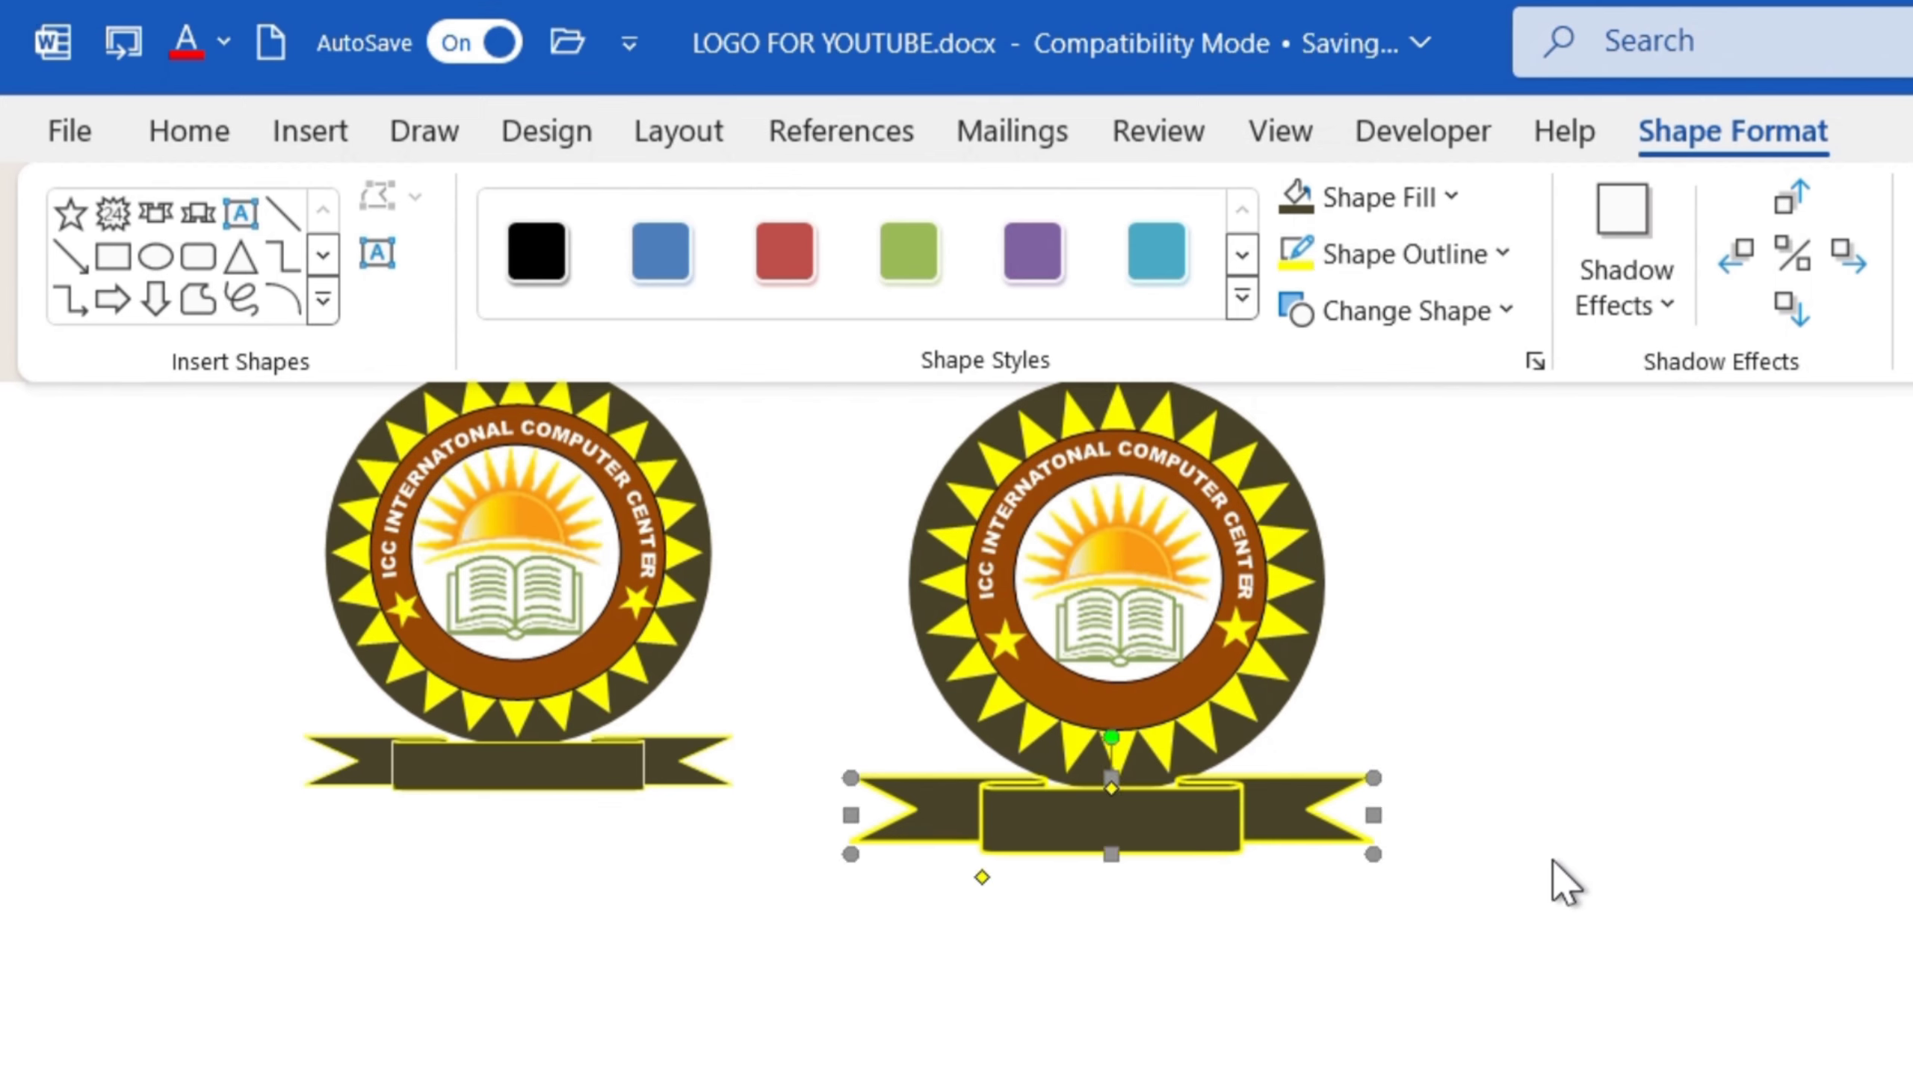
{"action": "left_click", "coordinate": [1488, 255]}
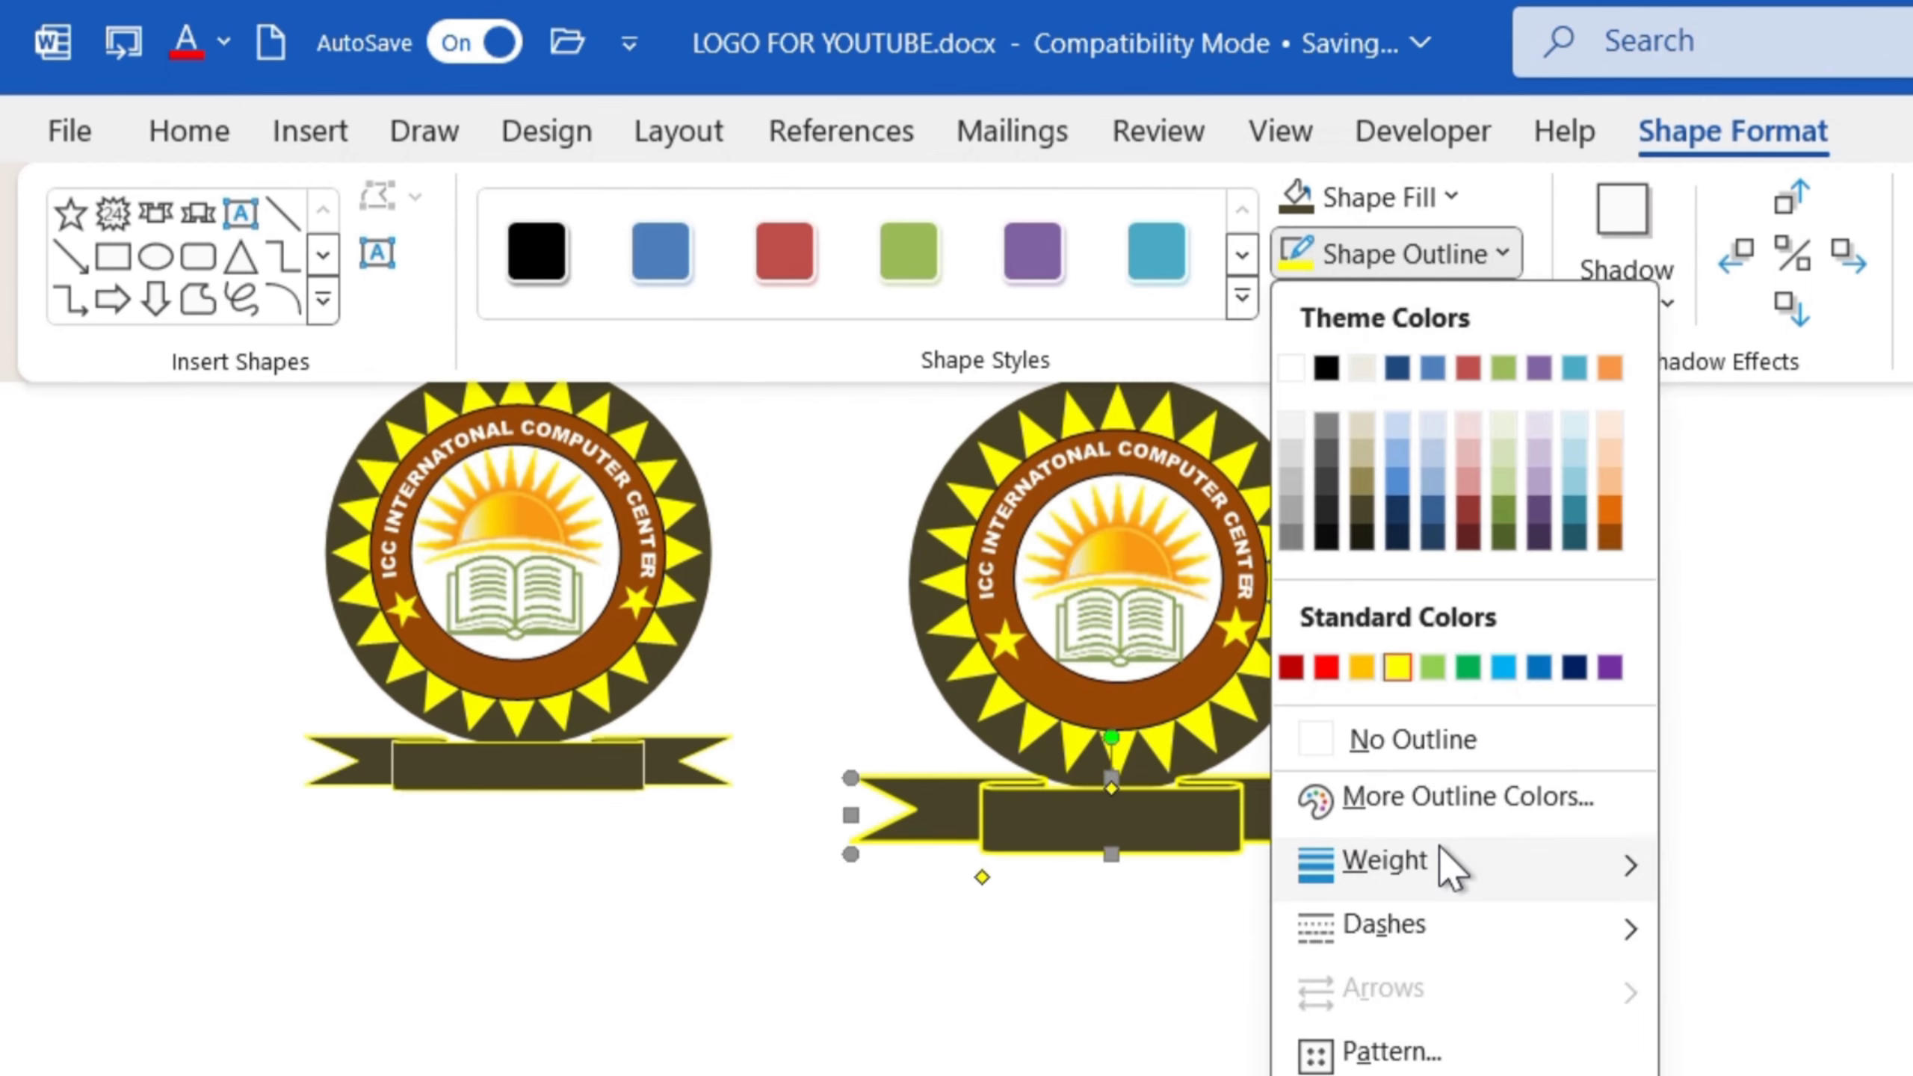
{"action": "mouse_move", "coordinate": [1452, 868]}
{"action": "left_click", "coordinate": [1904, 881]}
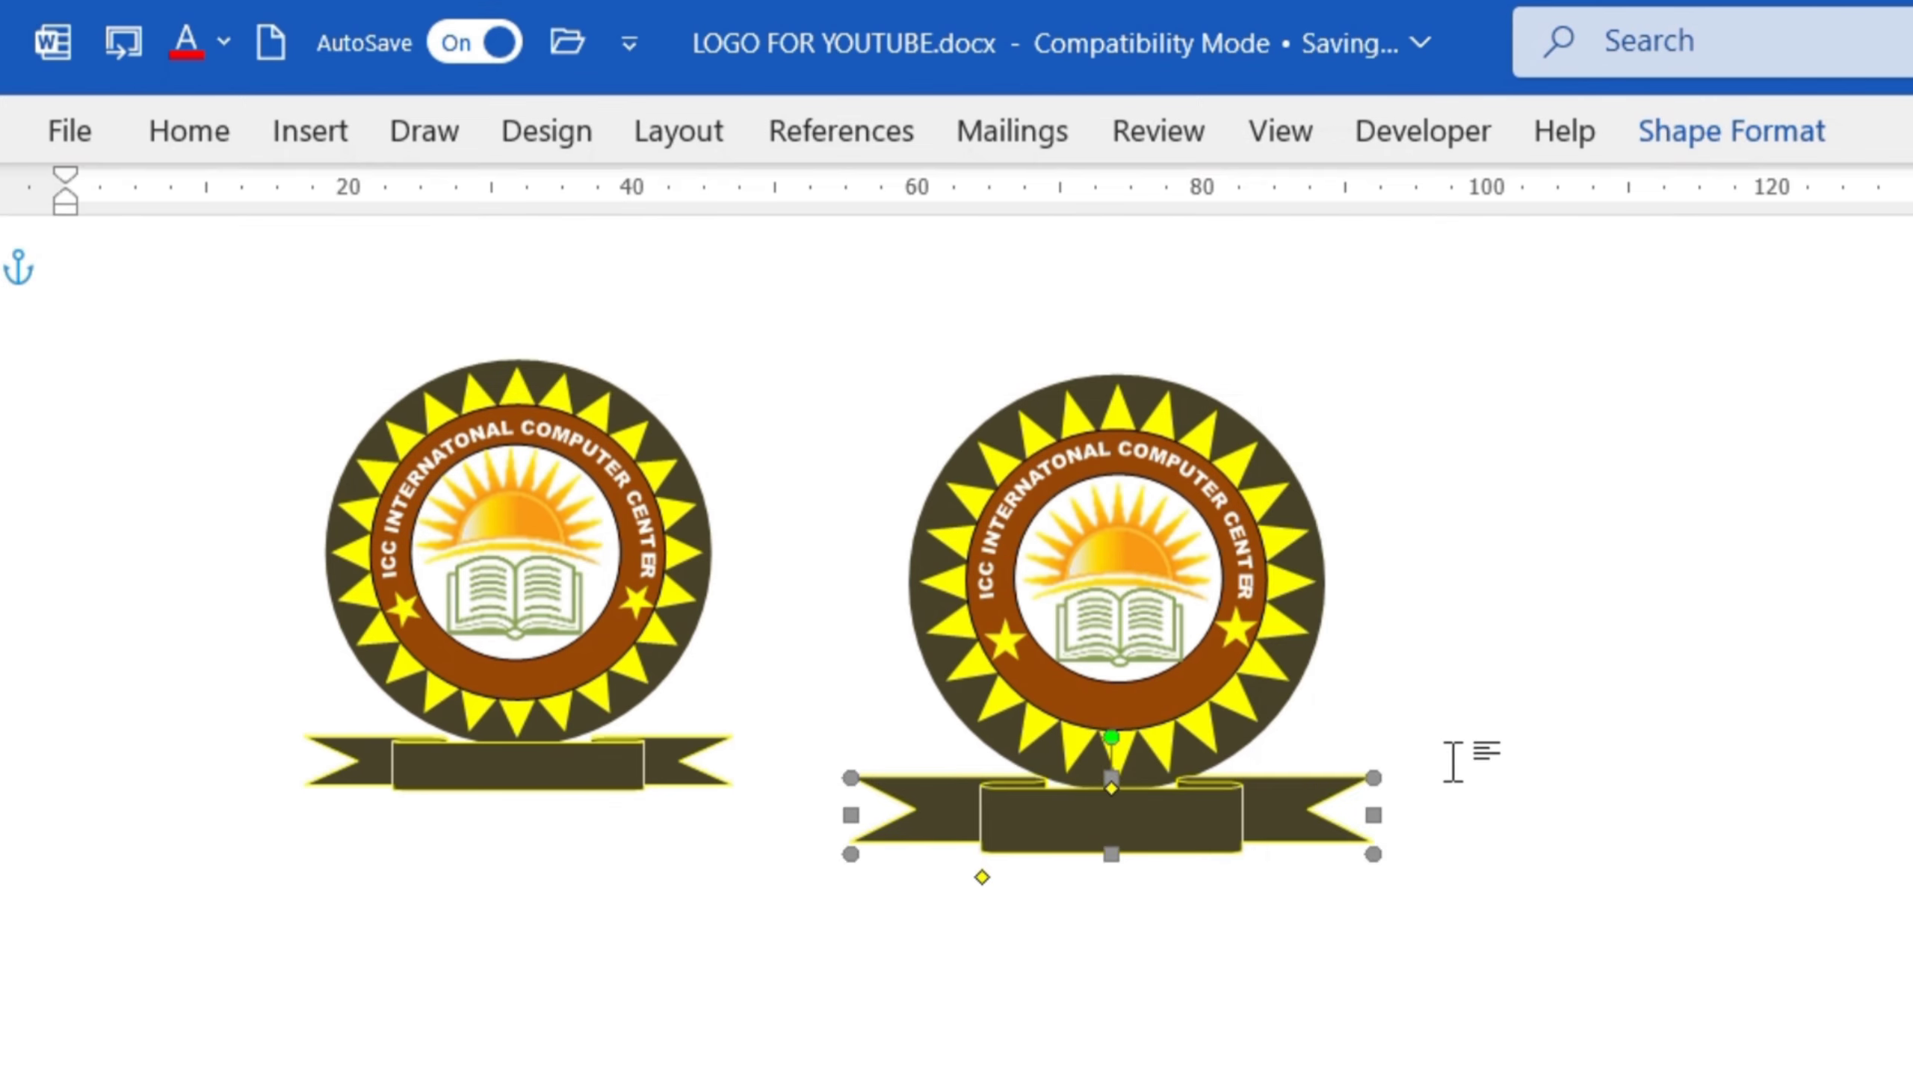
Nudge the ribbon banner slightly right to centre it under the badge and reduce its height a little
{"action": "key", "text": "Right"}
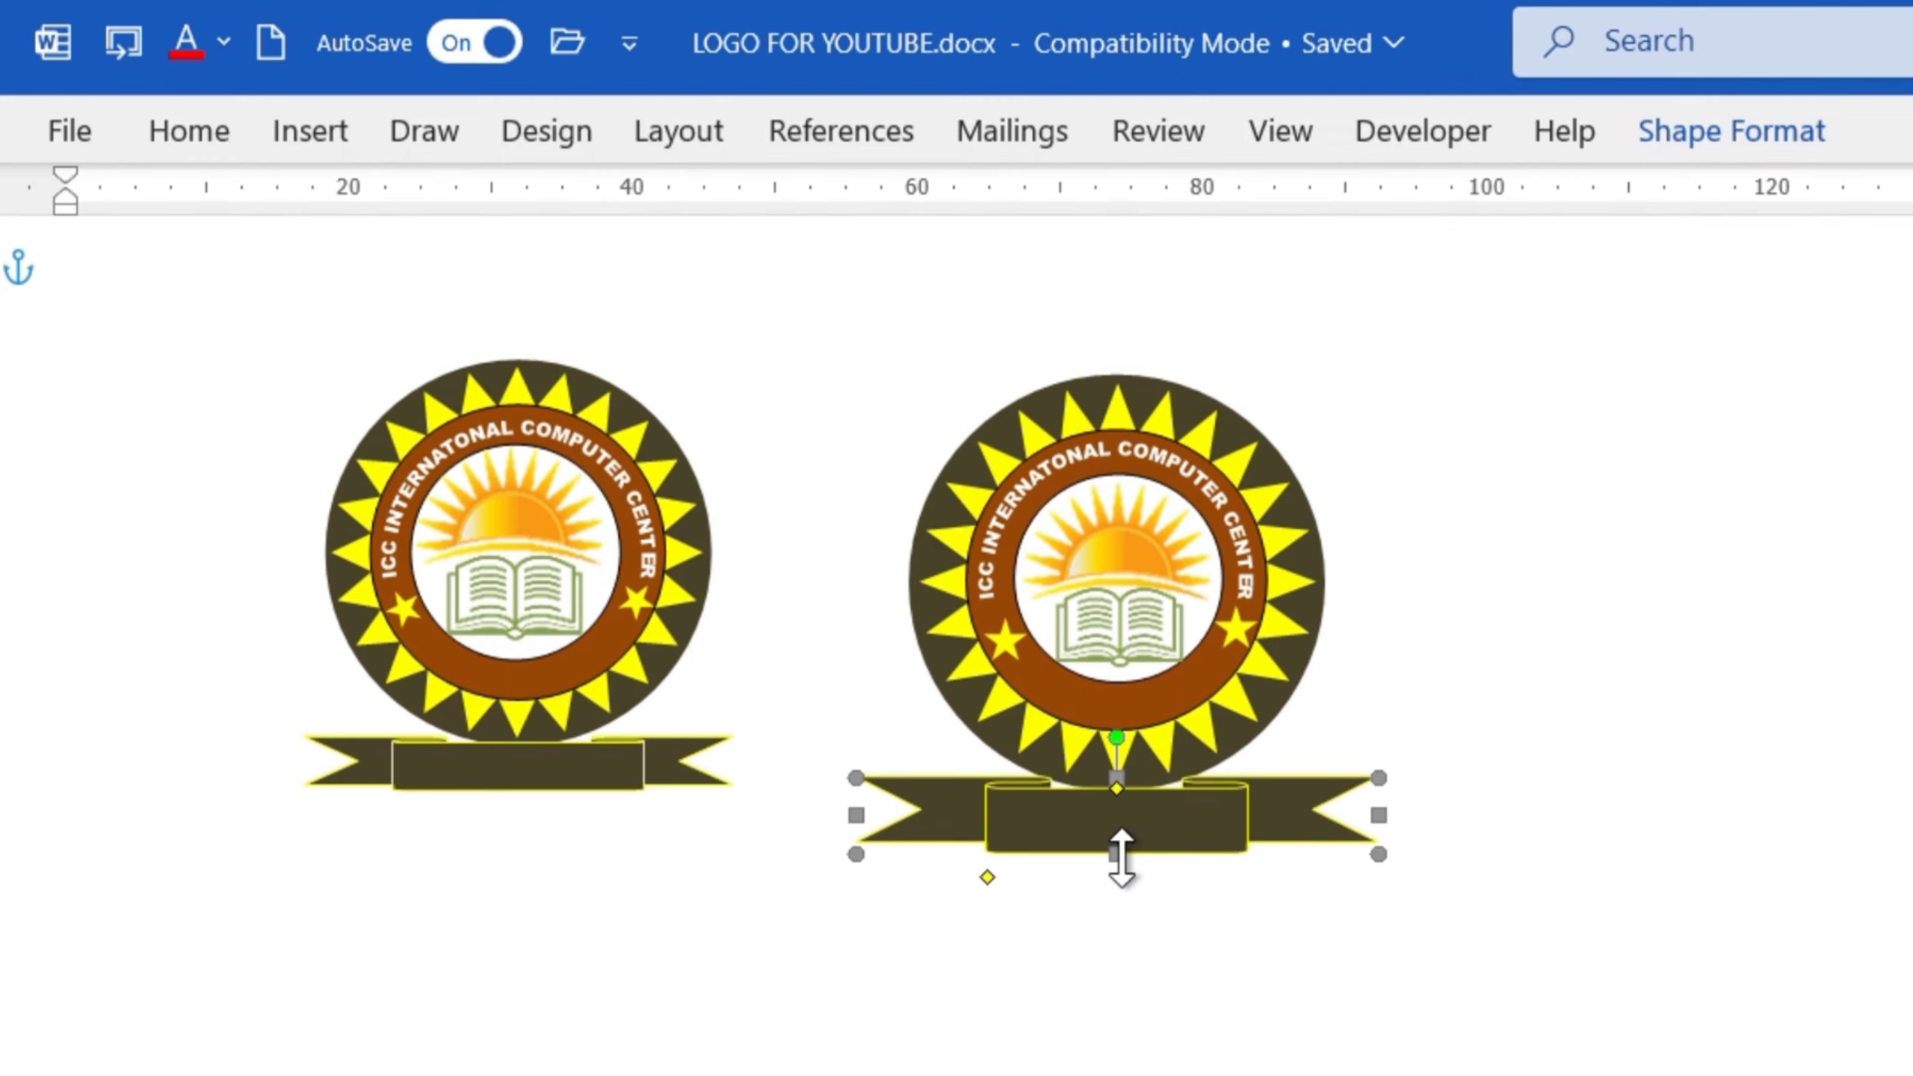
{"action": "left_click_drag", "start_coordinate": [1122, 847], "coordinate": [1122, 833]}
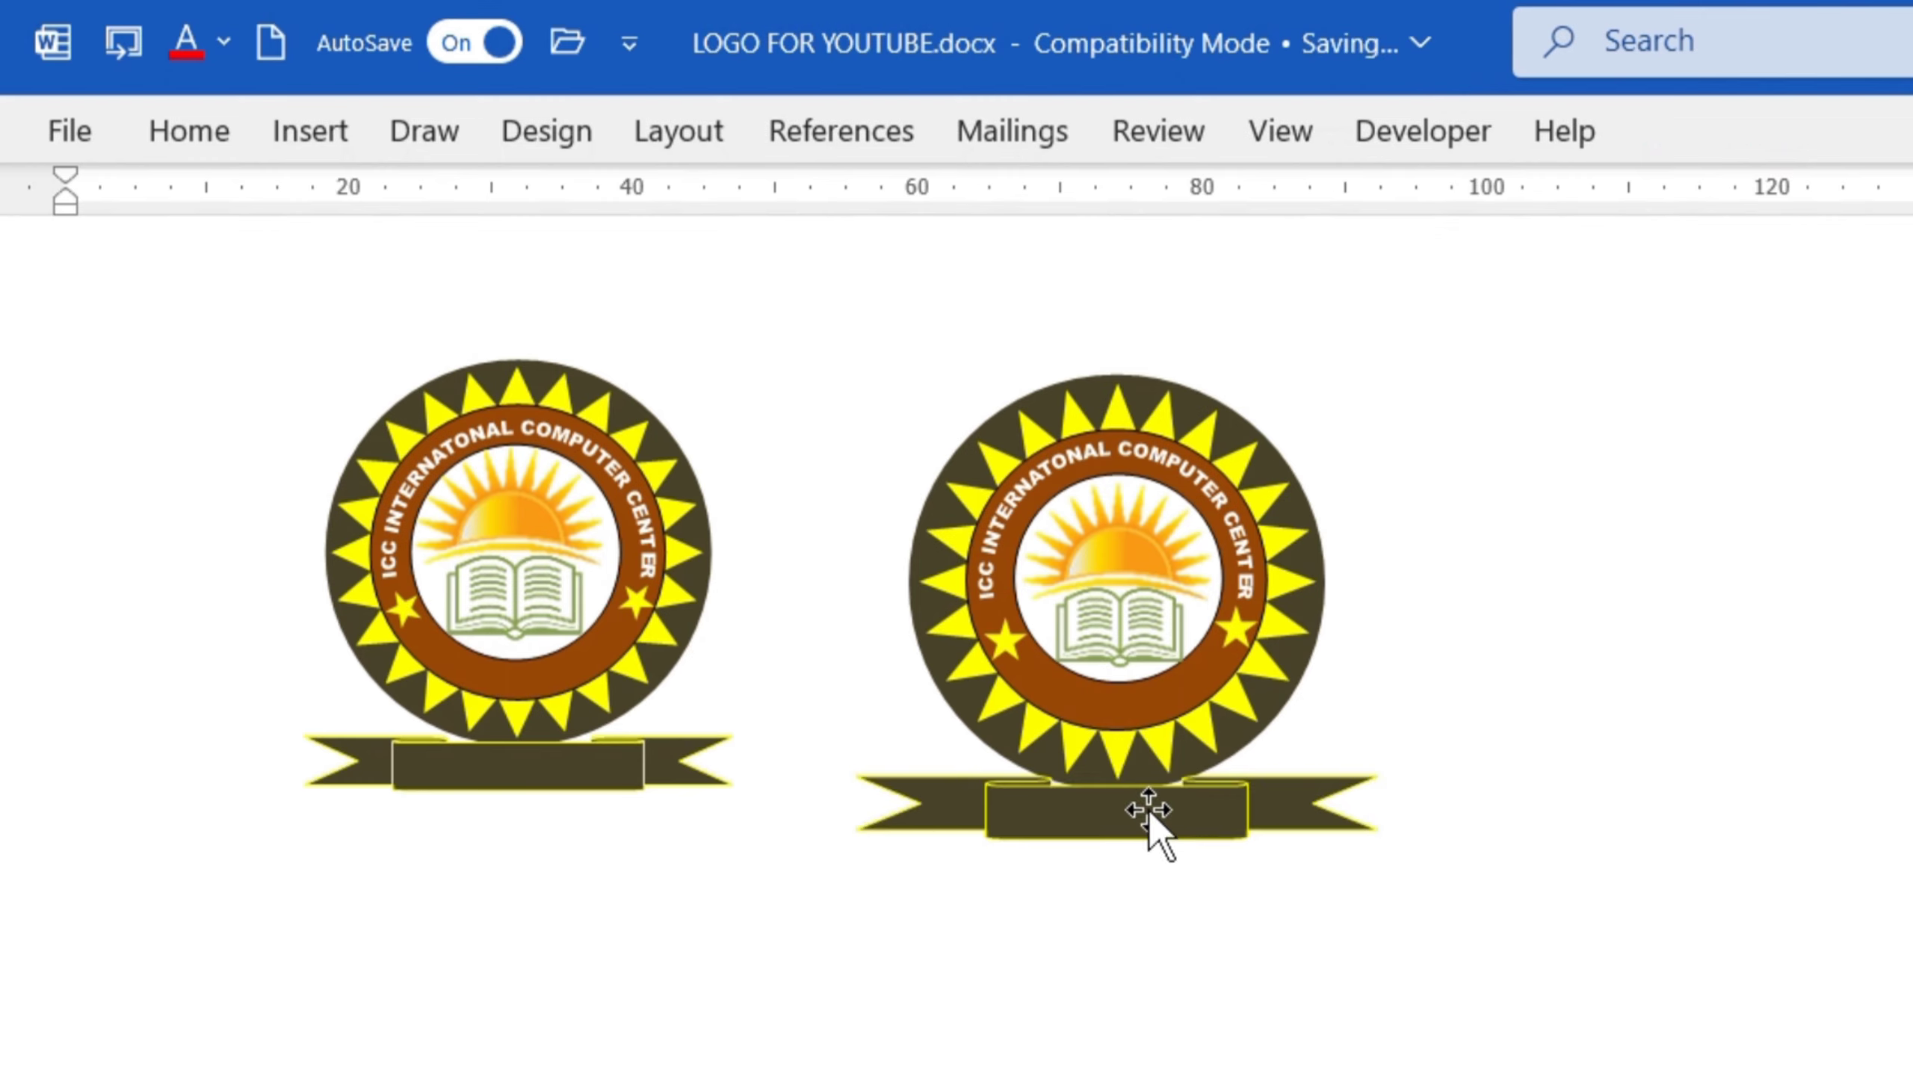
{"action": "left_click", "coordinate": [308, 131]}
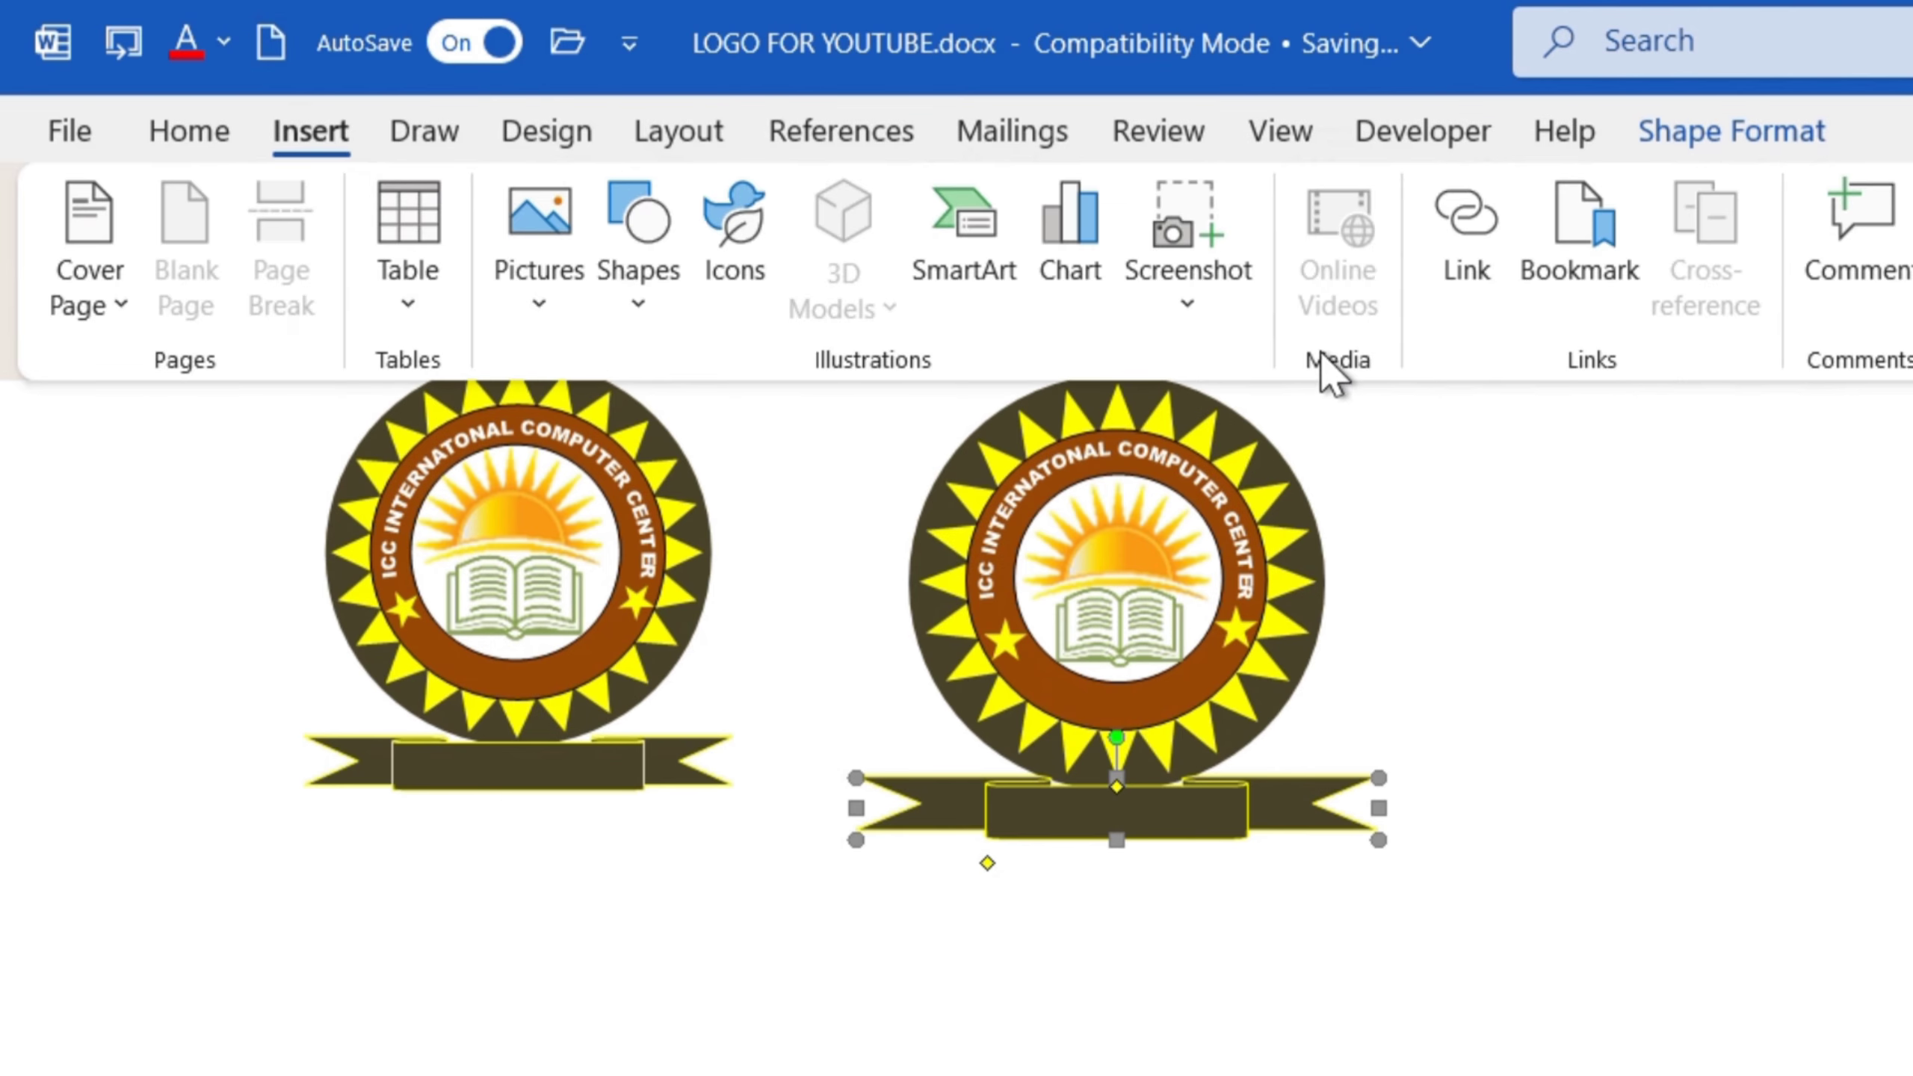
{"action": "left_click", "coordinate": [964, 328]}
Draw a text box over the ribbon's centre panel and enter I.C.C in it
{"action": "left_click", "coordinate": [305, 141]}
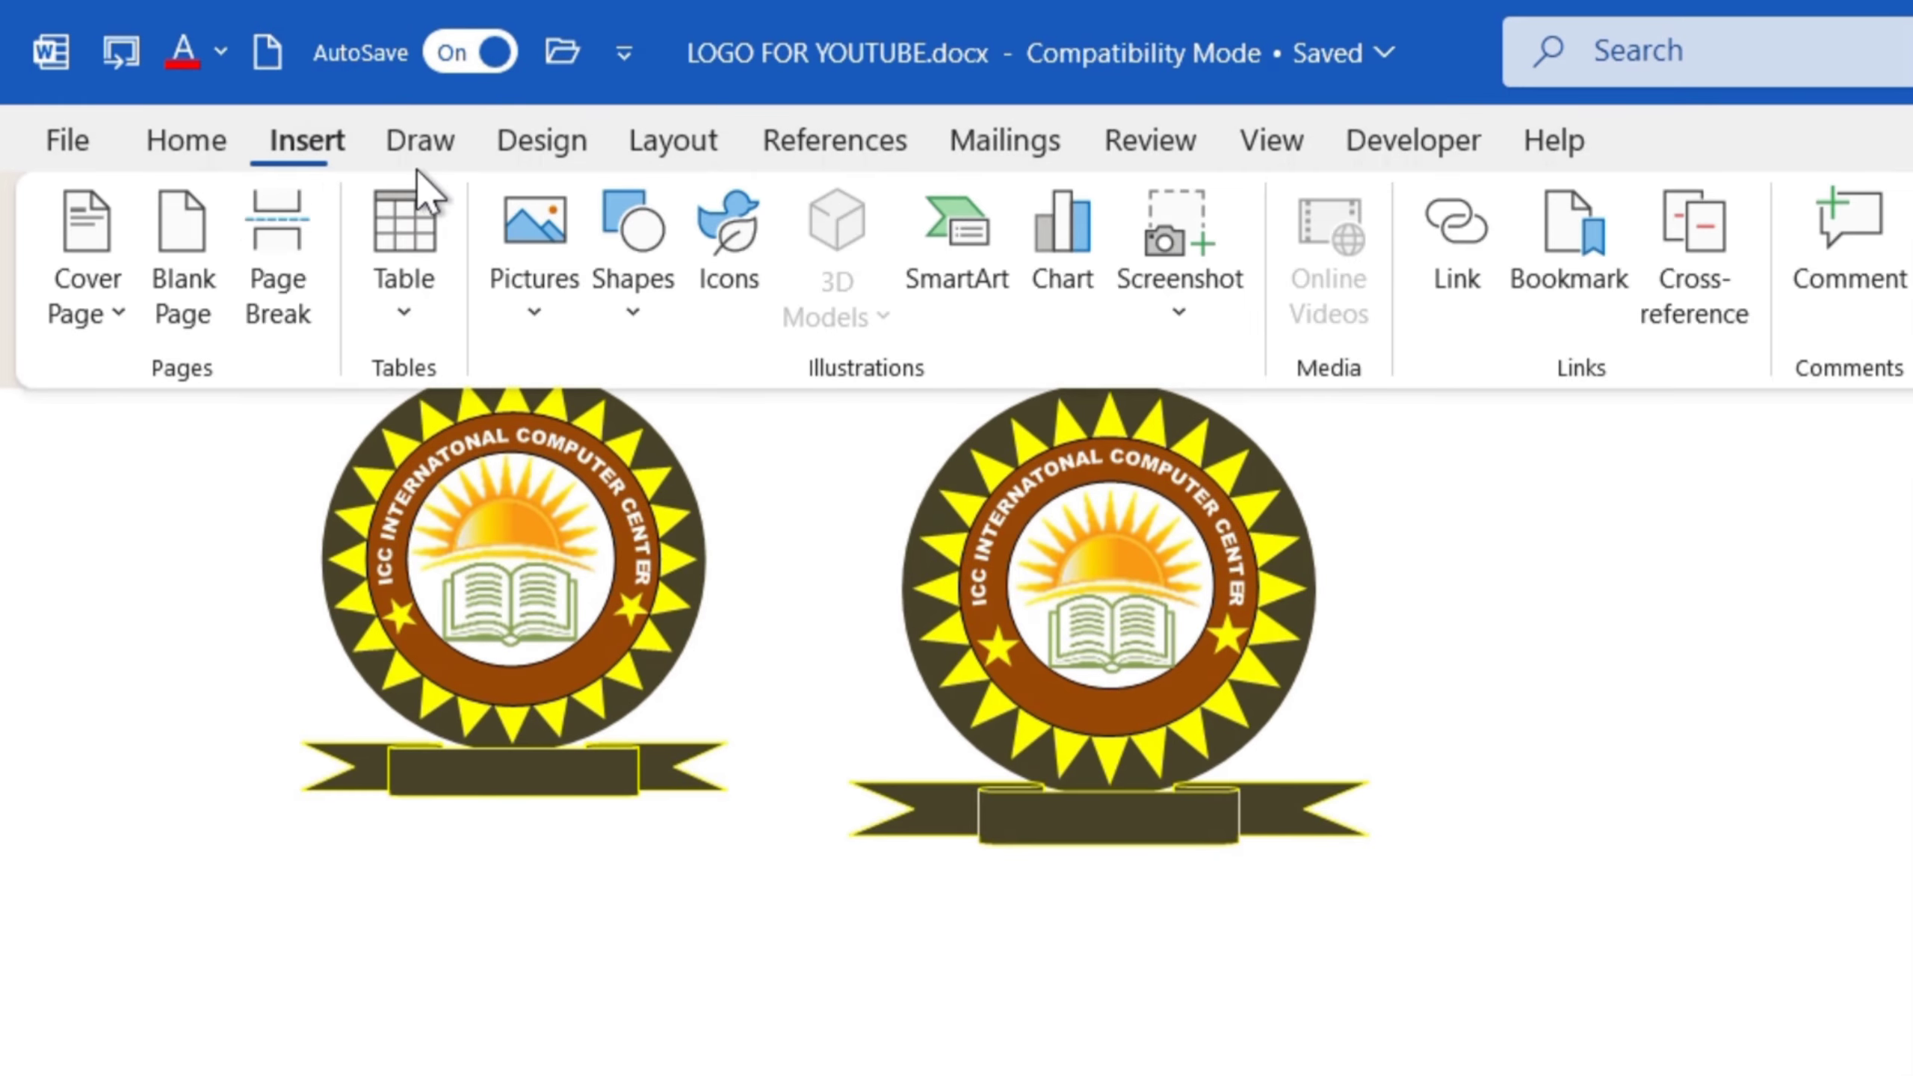
{"action": "left_click", "coordinate": [633, 242]}
{"action": "left_click", "coordinate": [796, 436]}
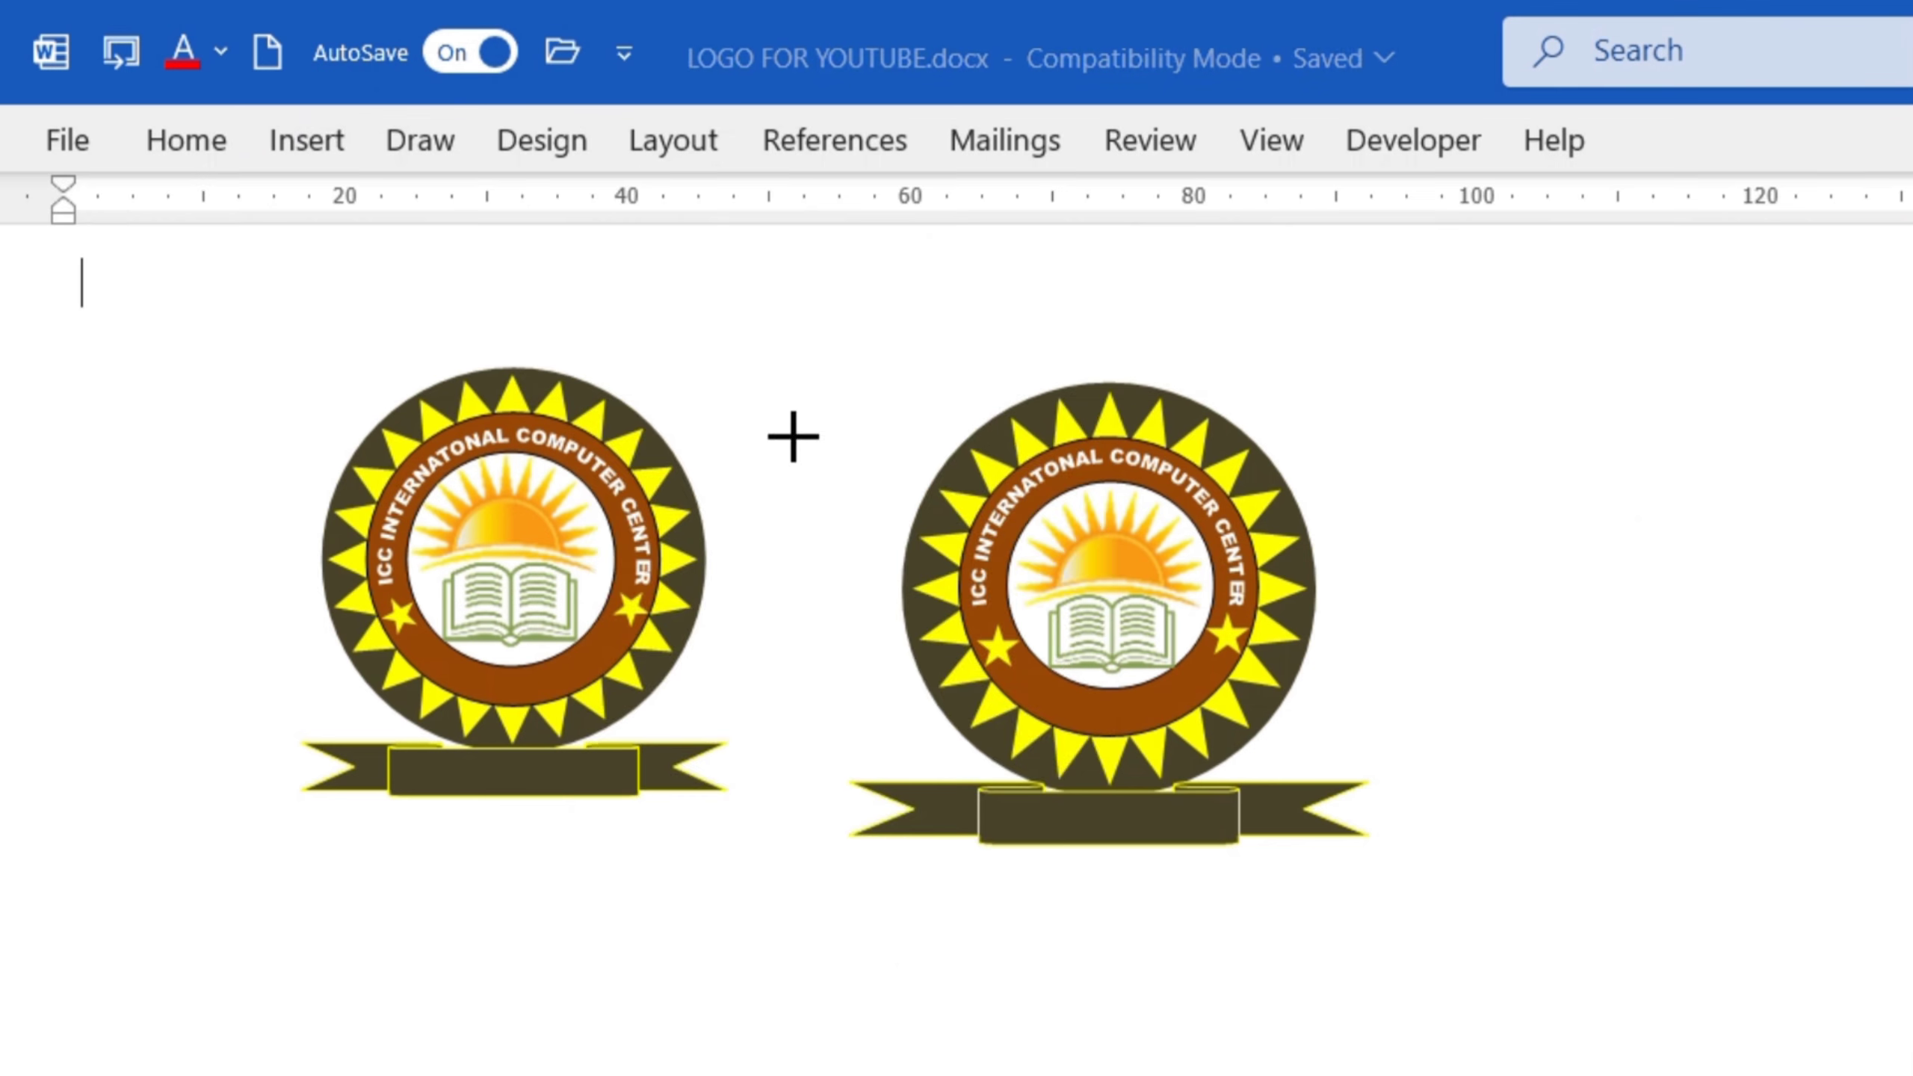
{"action": "mouse_move", "coordinate": [1013, 804]}
{"action": "left_mouse_down"}
{"action": "mouse_move", "coordinate": [1215, 892]}
{"action": "mouse_move", "coordinate": [1113, 951]}
{"action": "left_mouse_up"}
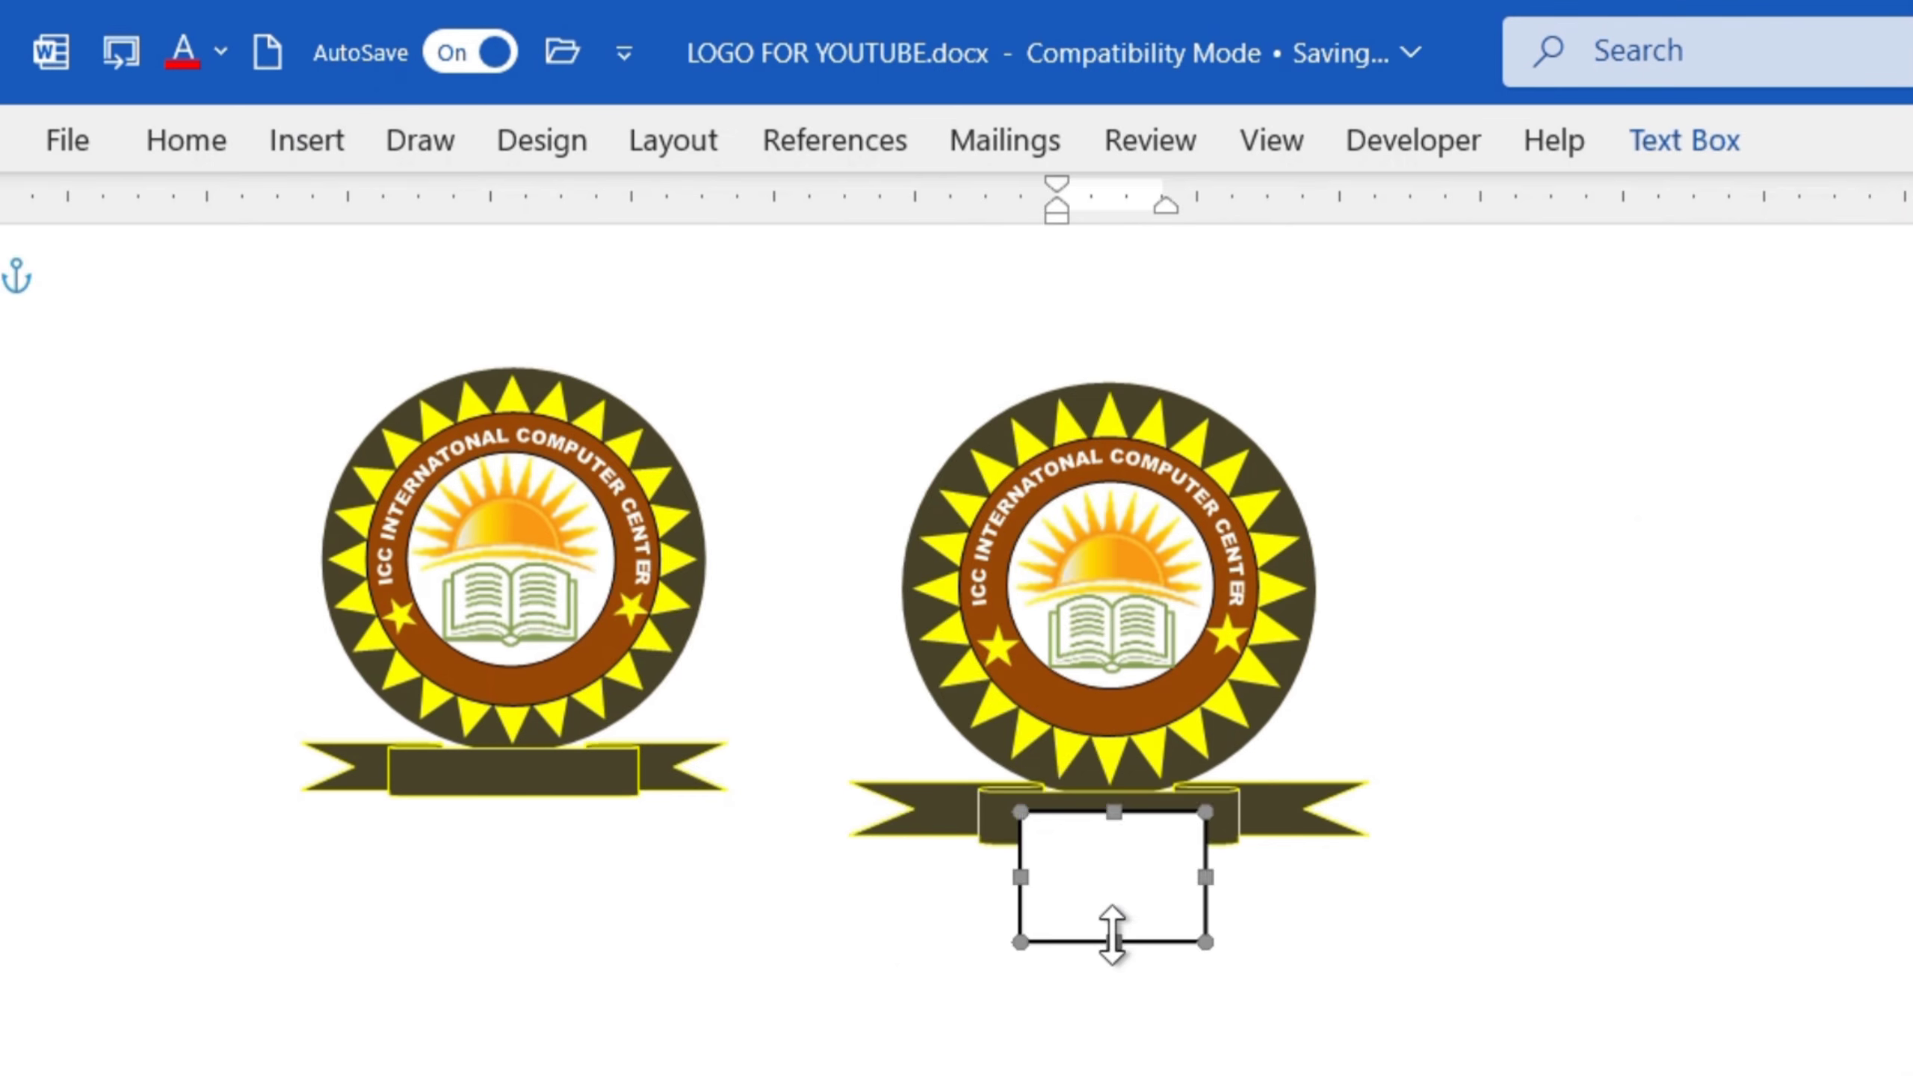
{"action": "type", "text": "I"}
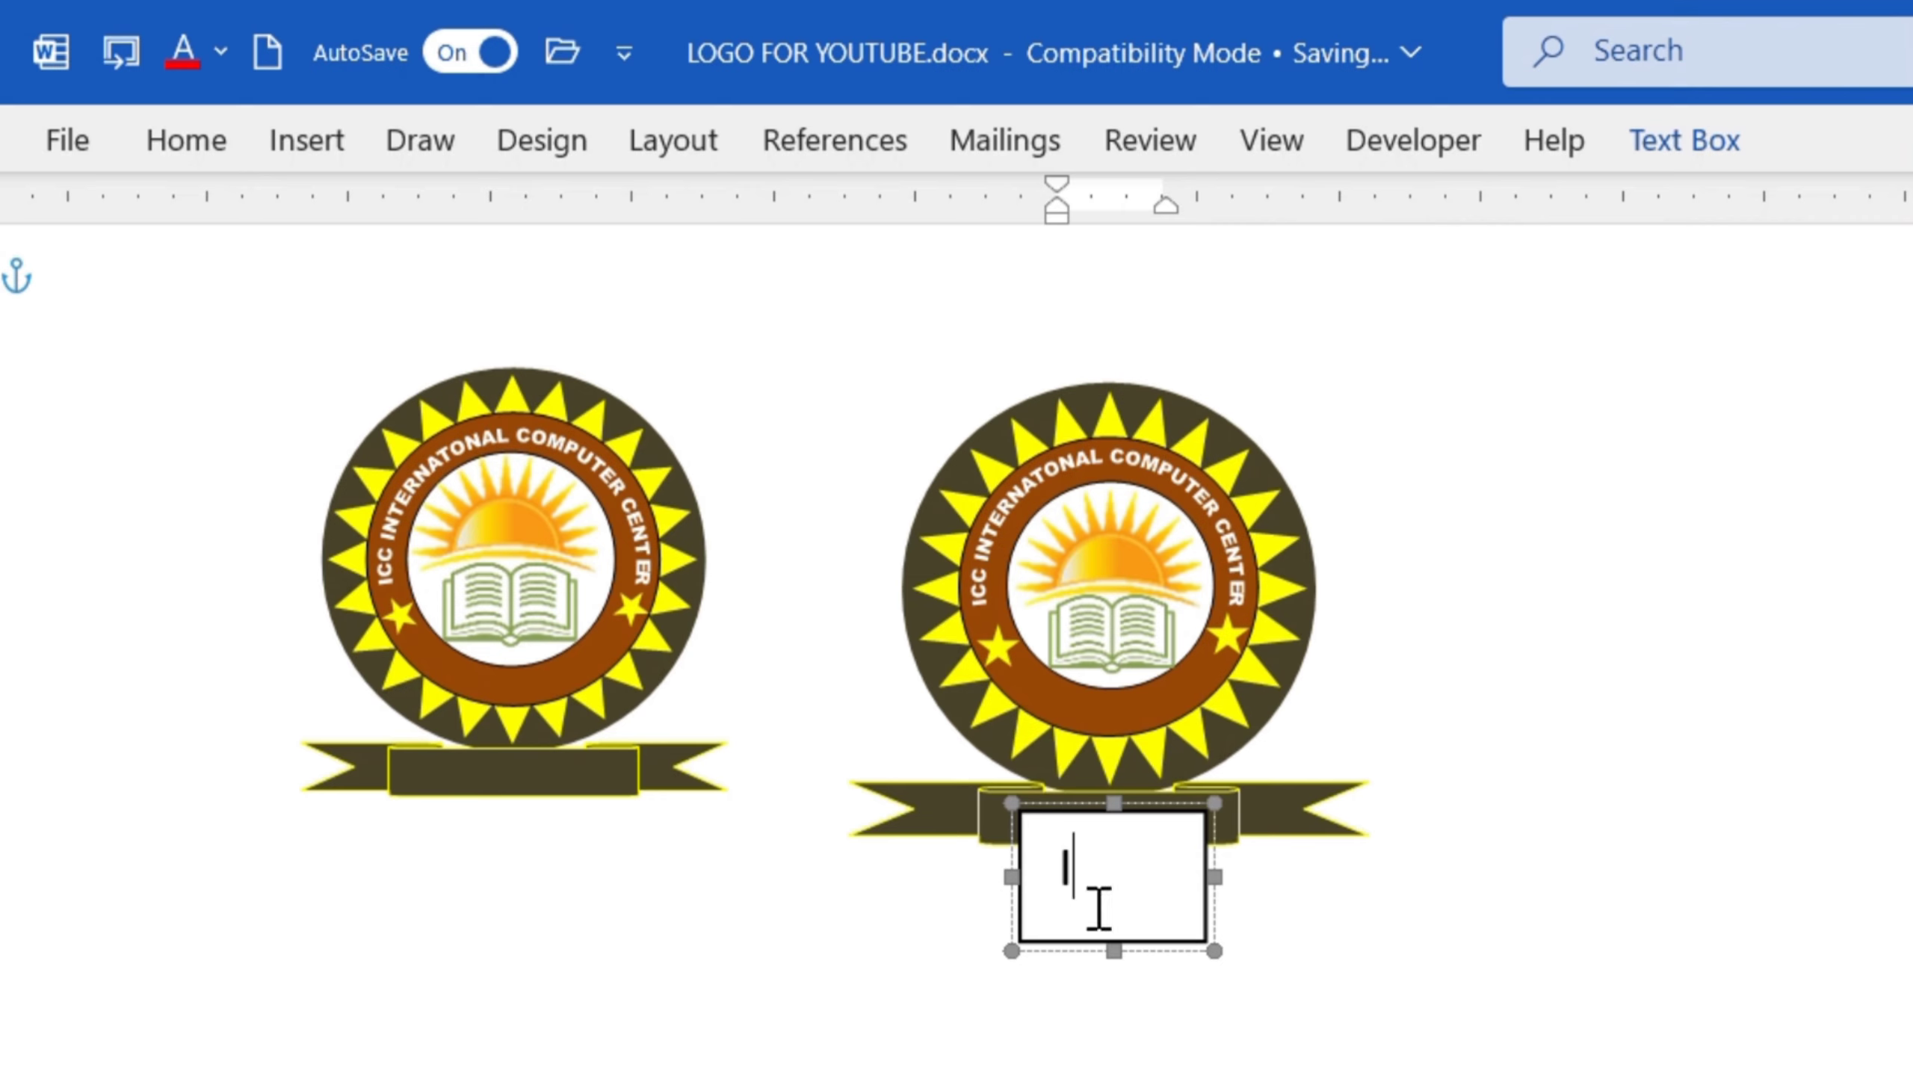
{"action": "type", "text": ".C.C"}
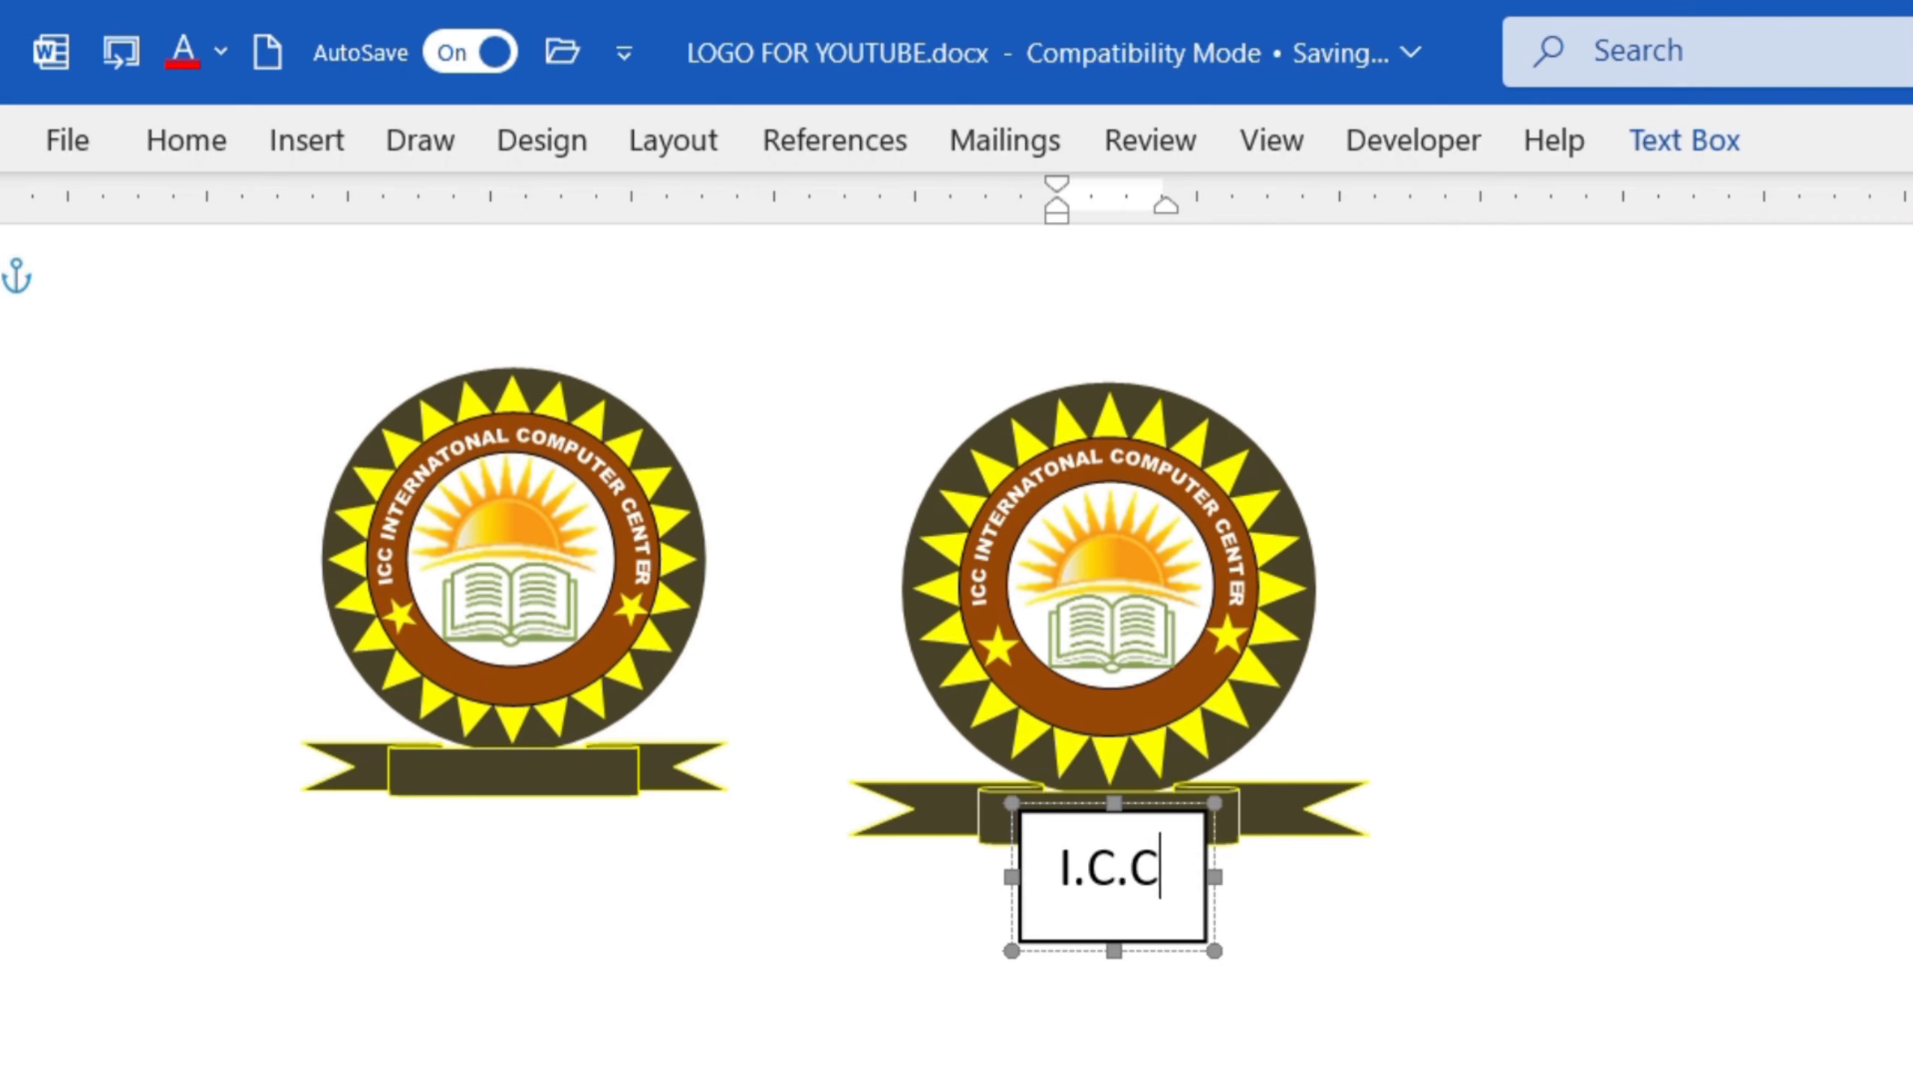
Format the I.C.C text as bold Times New Roman and widen its text box so that it fits on one line
{"action": "left_click_drag", "start_coordinate": [1160, 869], "coordinate": [1066, 876]}
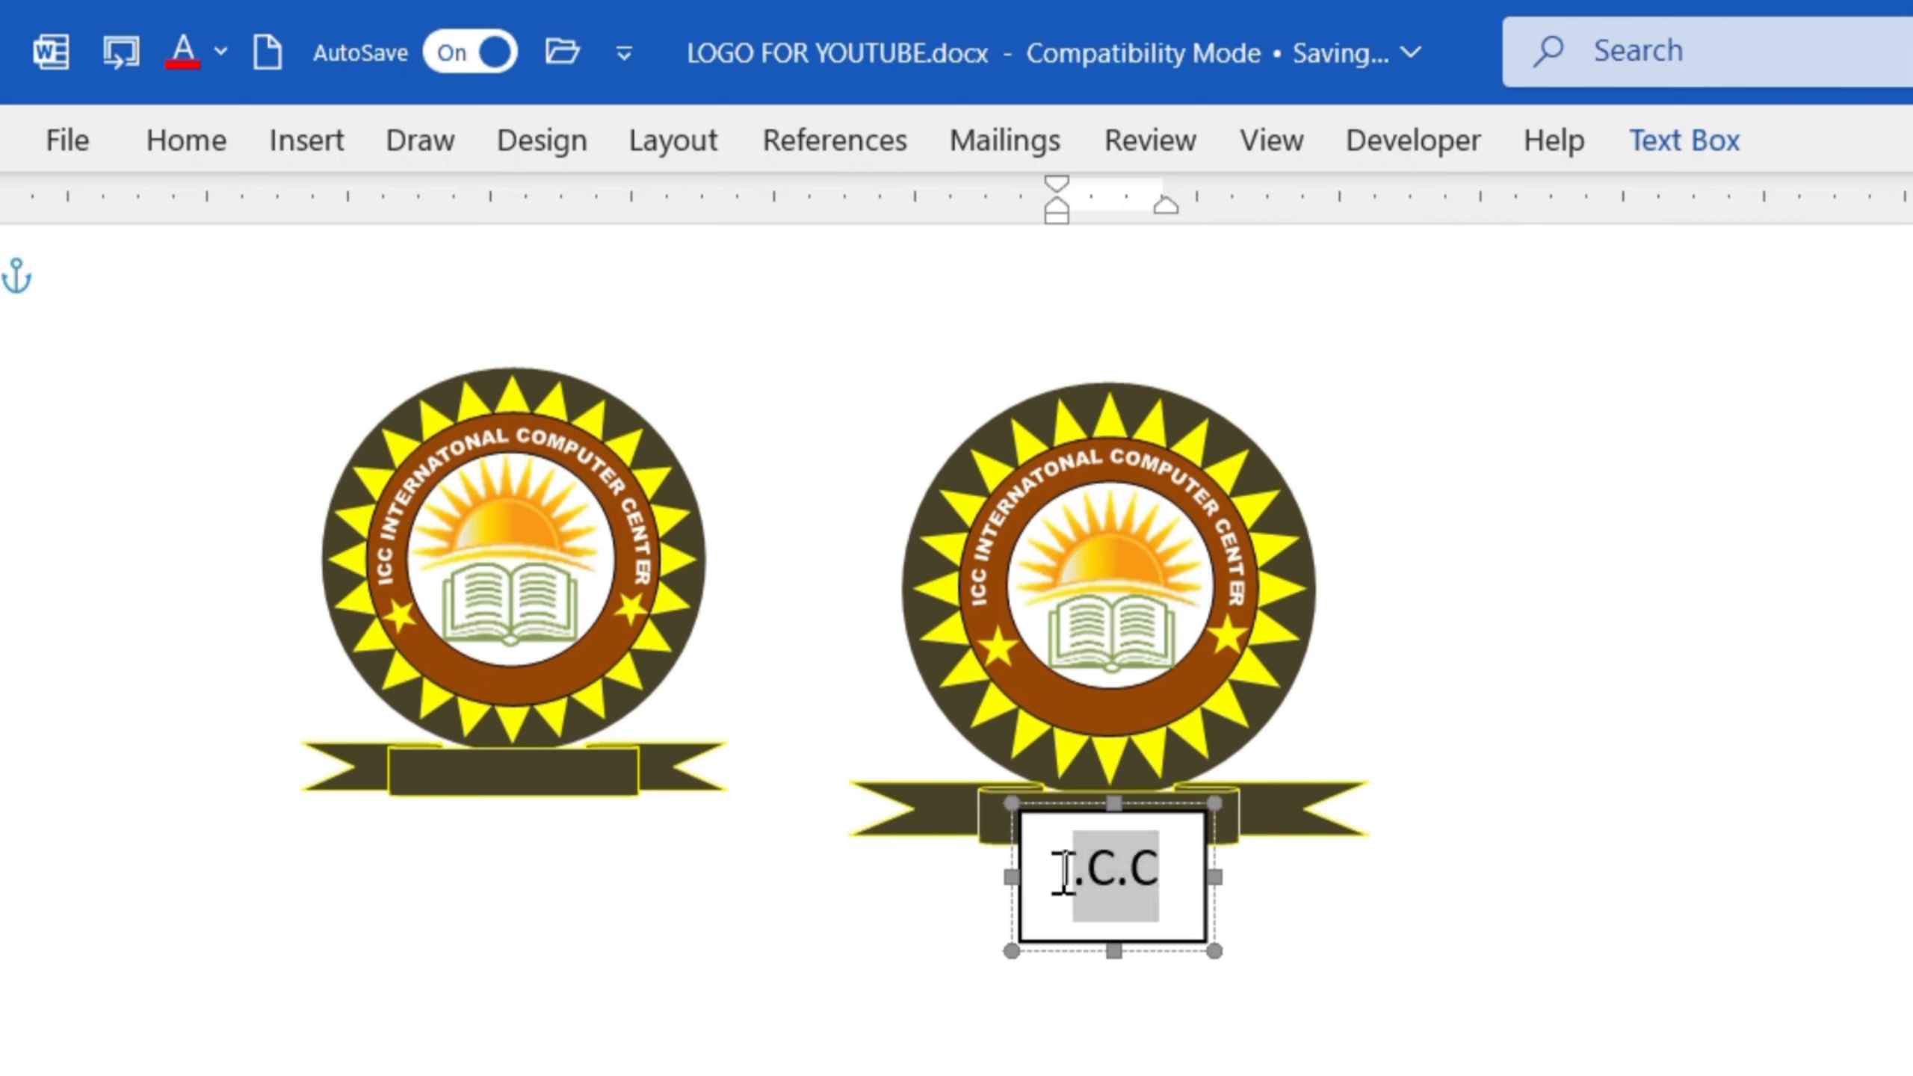
{"action": "left_click", "coordinate": [188, 151]}
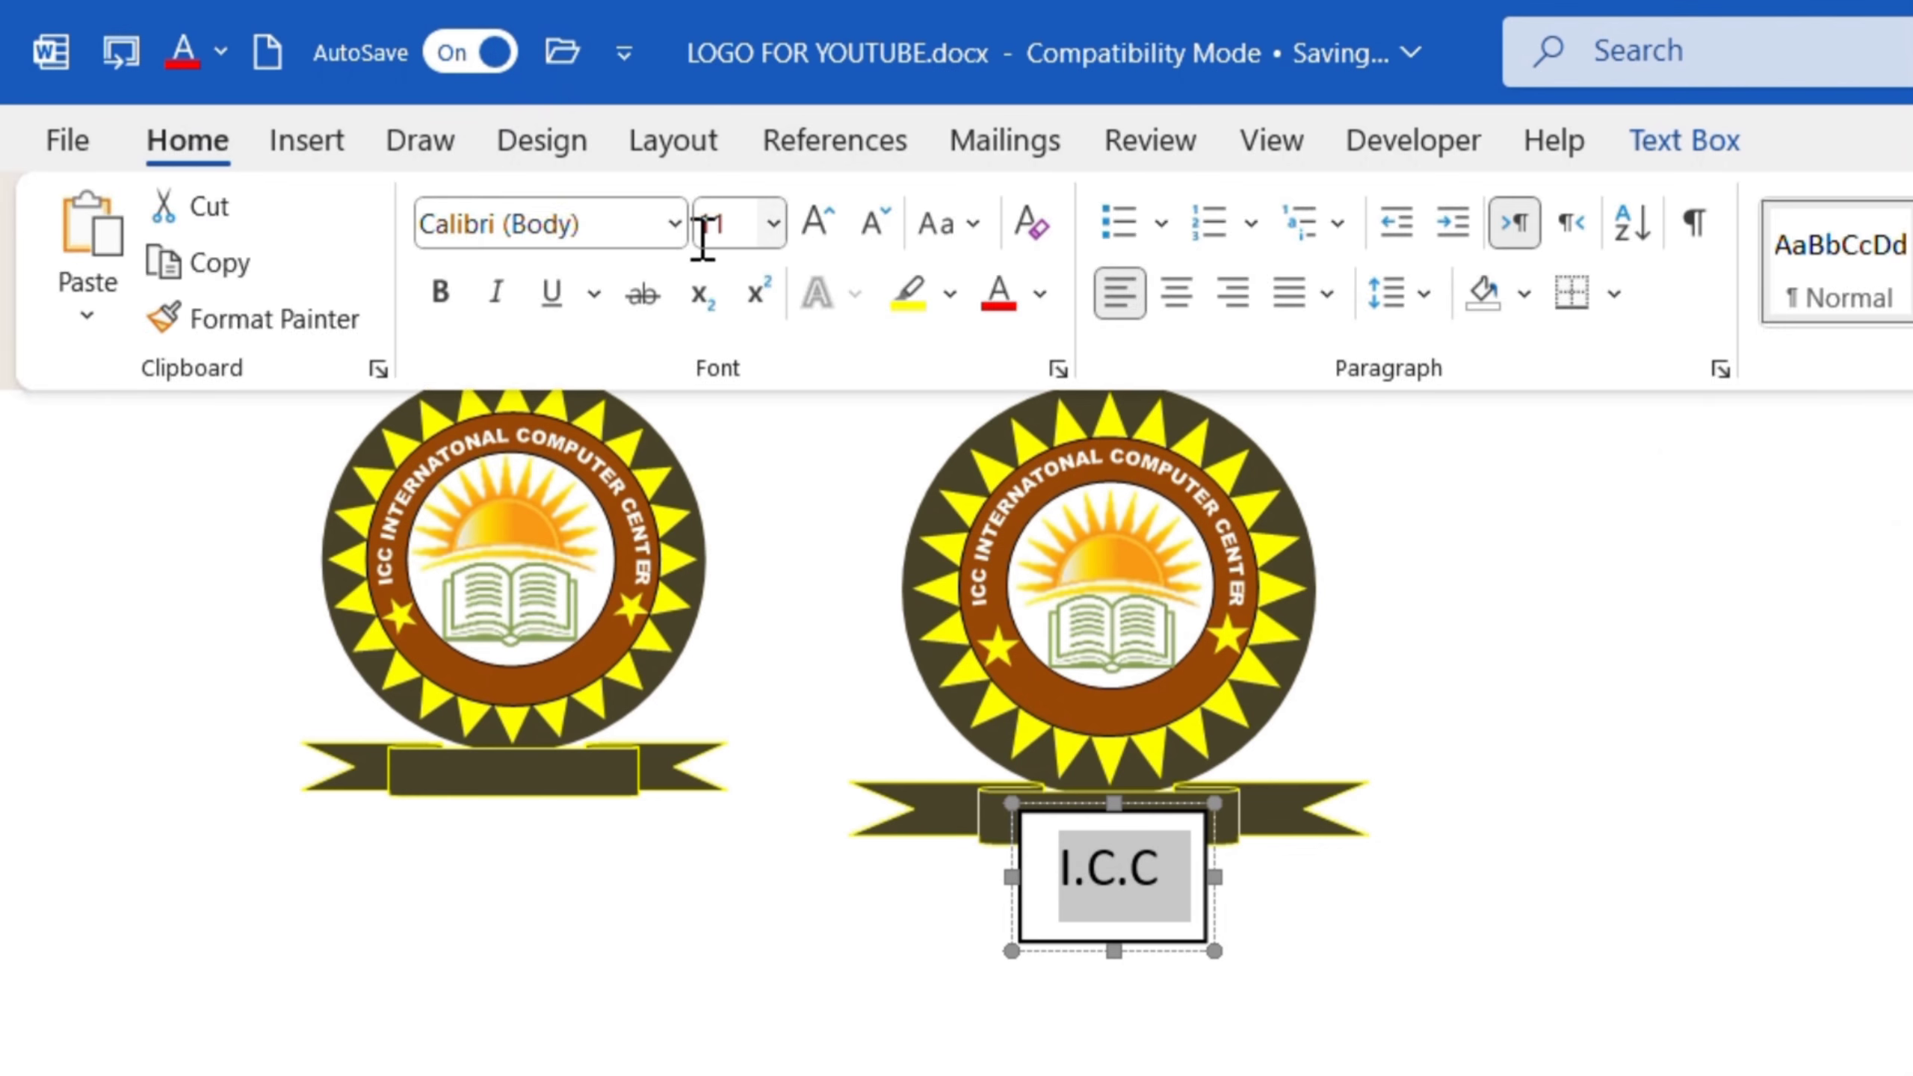
{"action": "left_click", "coordinate": [675, 225]}
{"action": "left_click", "coordinate": [598, 461]}
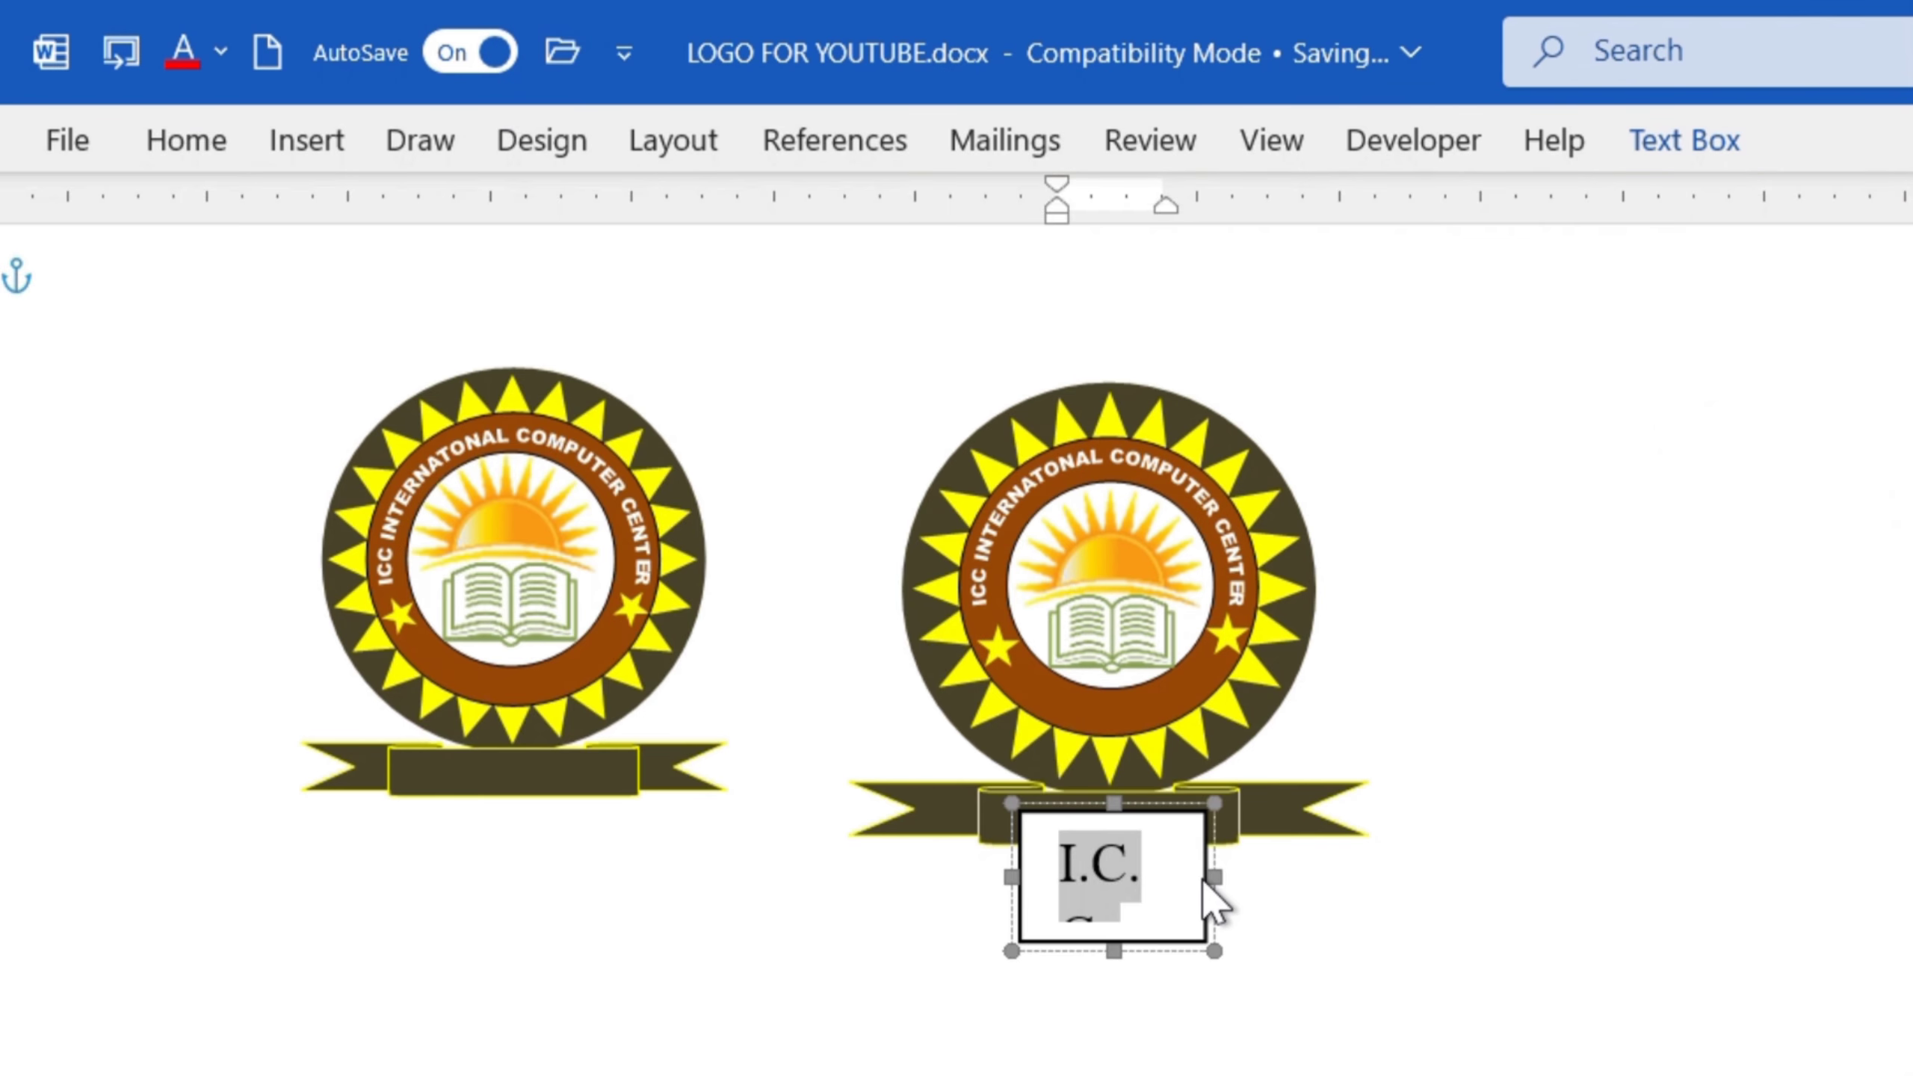
{"action": "left_click_drag", "start_coordinate": [1241, 884], "coordinate": [1292, 878]}
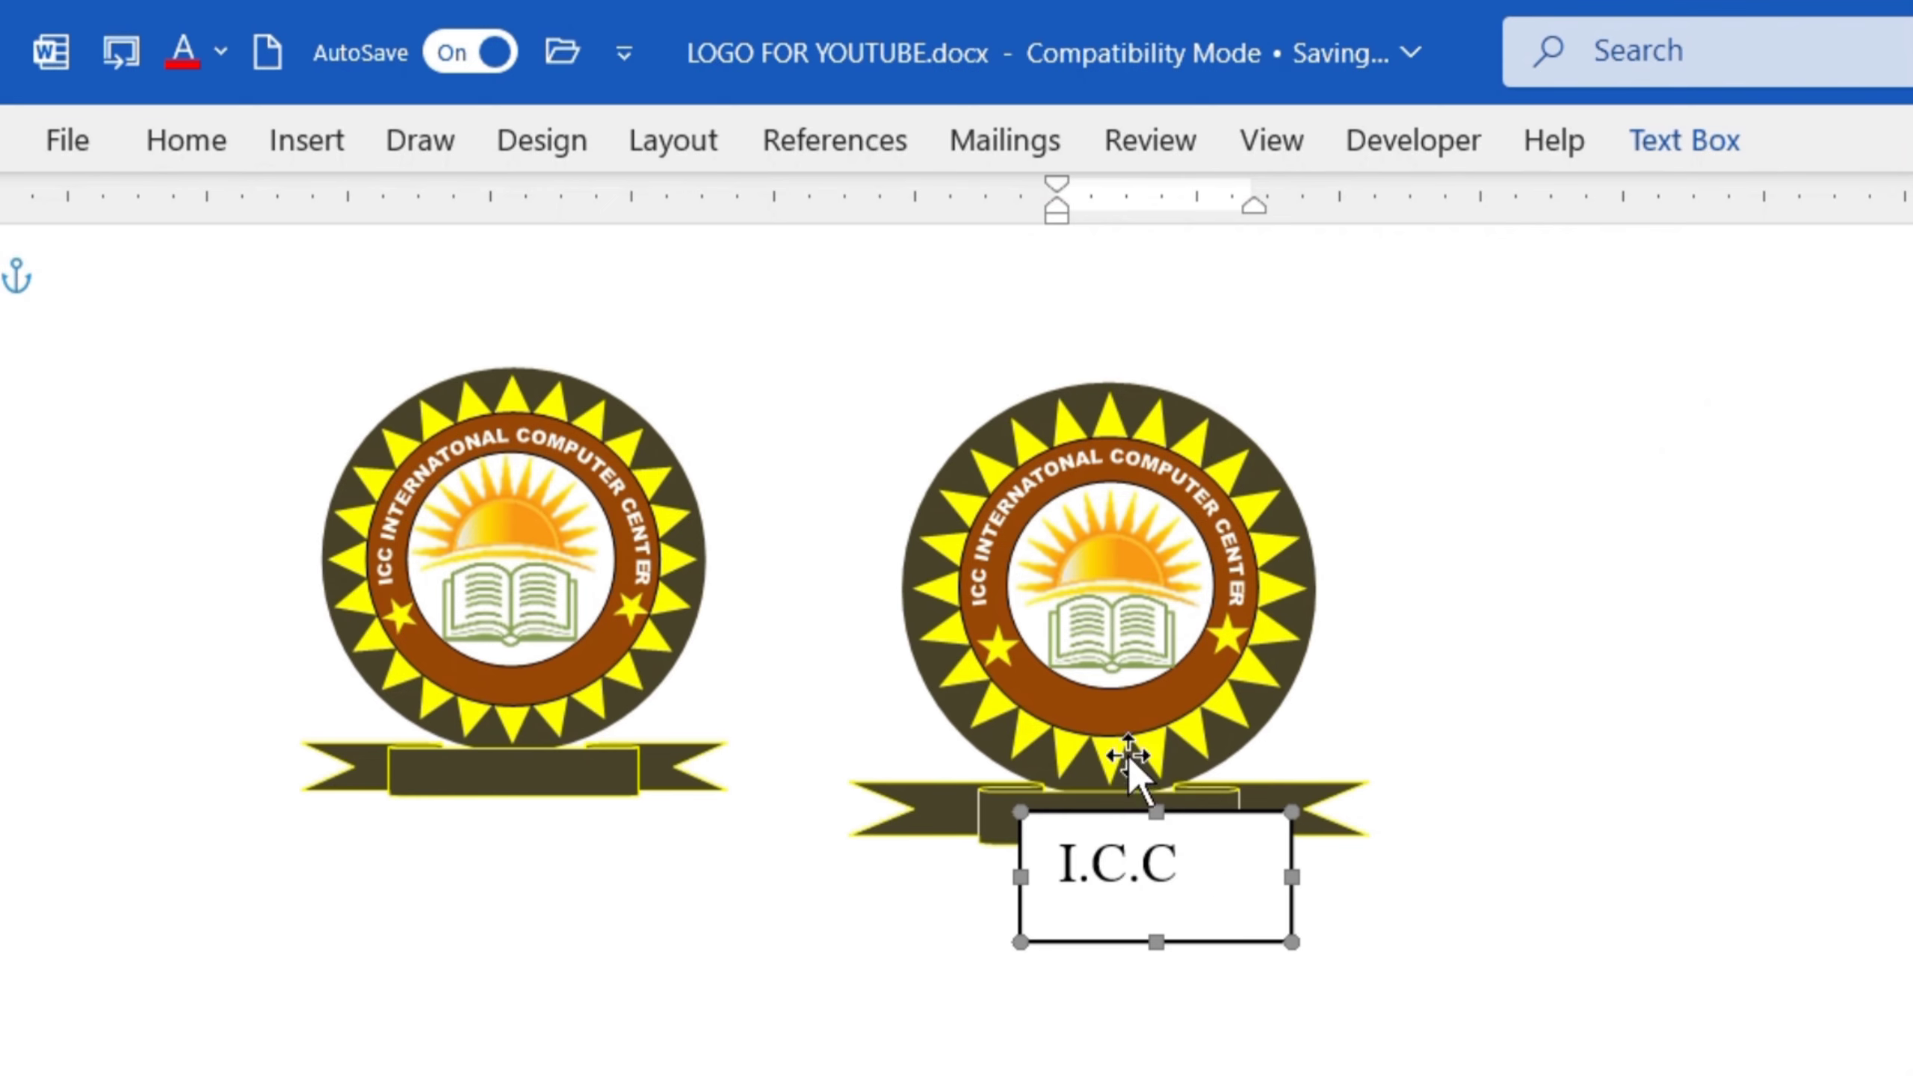
{"action": "left_click_drag", "start_coordinate": [1179, 851], "coordinate": [1017, 889]}
{"action": "key", "text": "ctrl+b"}
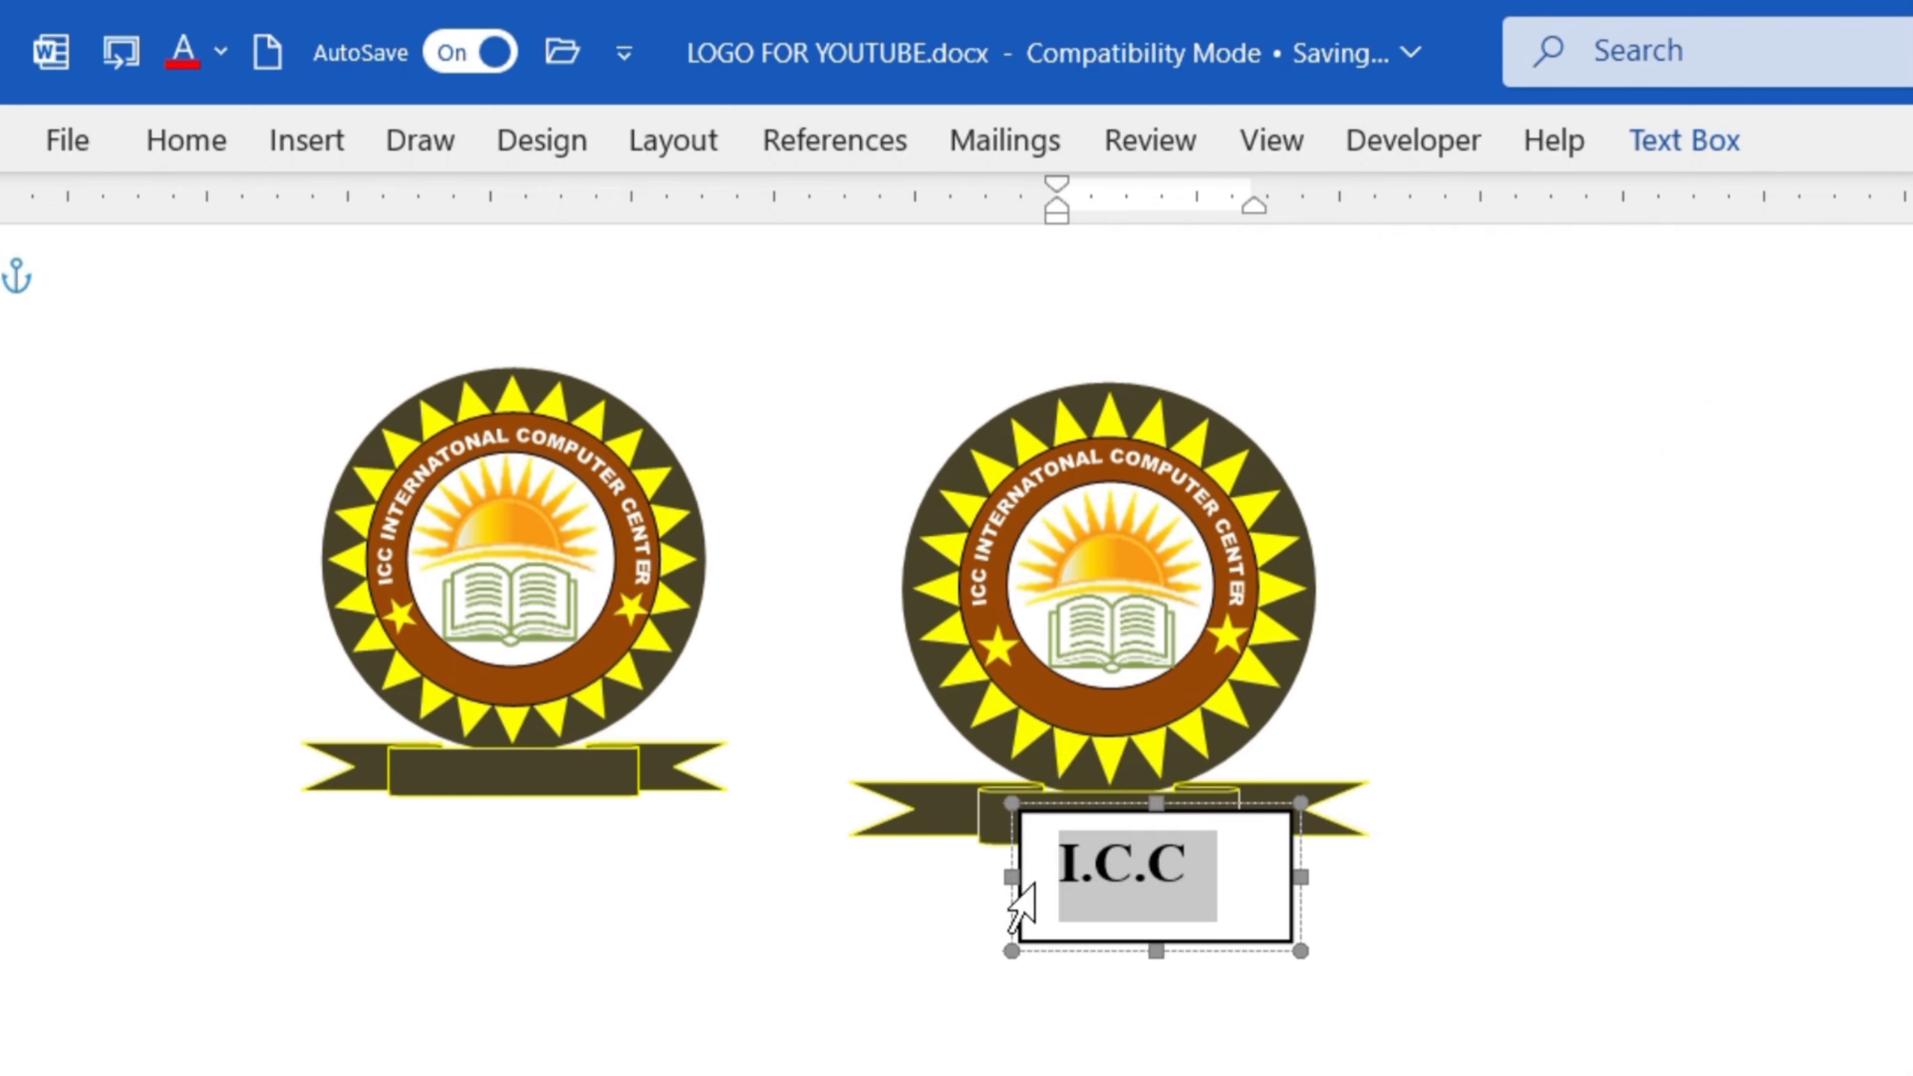
Remove the fill and outline from the I.C.C text box
{"action": "left_click", "coordinate": [1019, 896]}
{"action": "left_click", "coordinate": [1699, 147]}
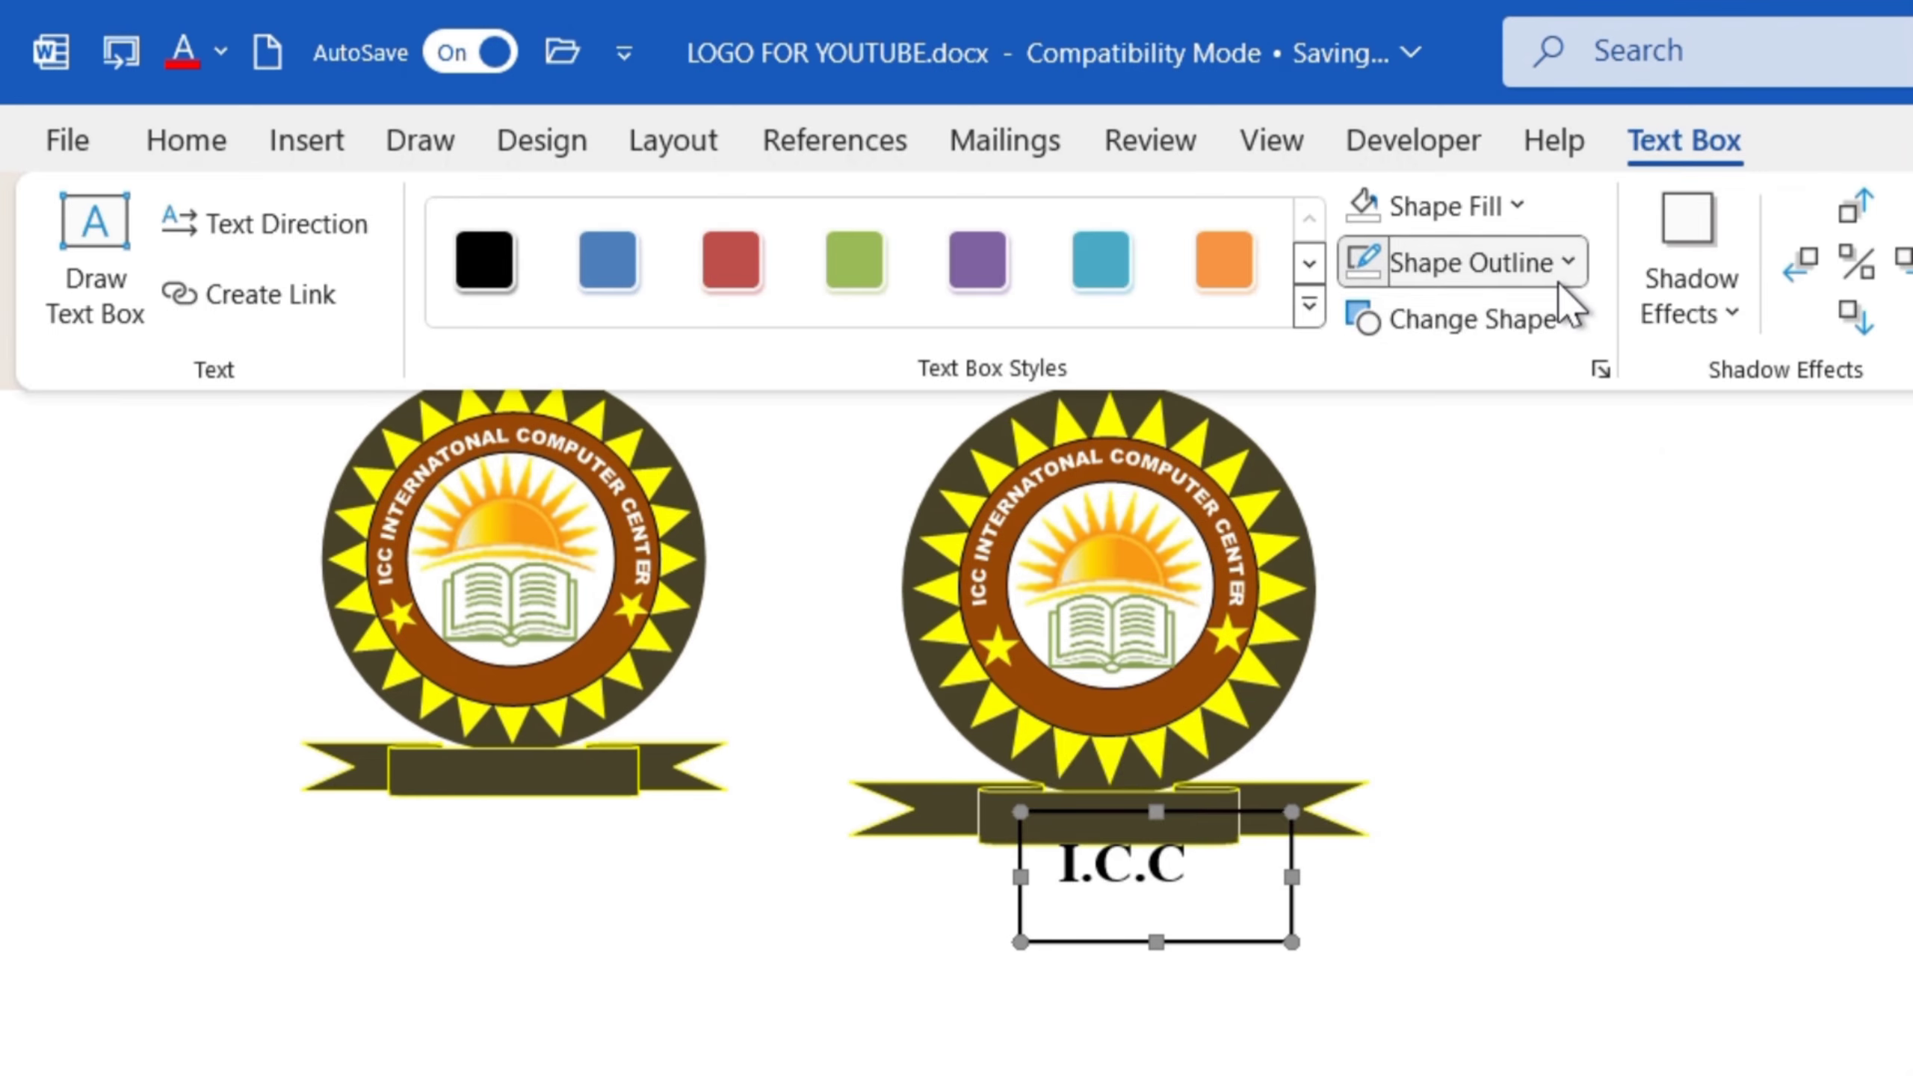
{"action": "left_click", "coordinate": [1556, 273]}
{"action": "left_click", "coordinate": [1458, 744]}
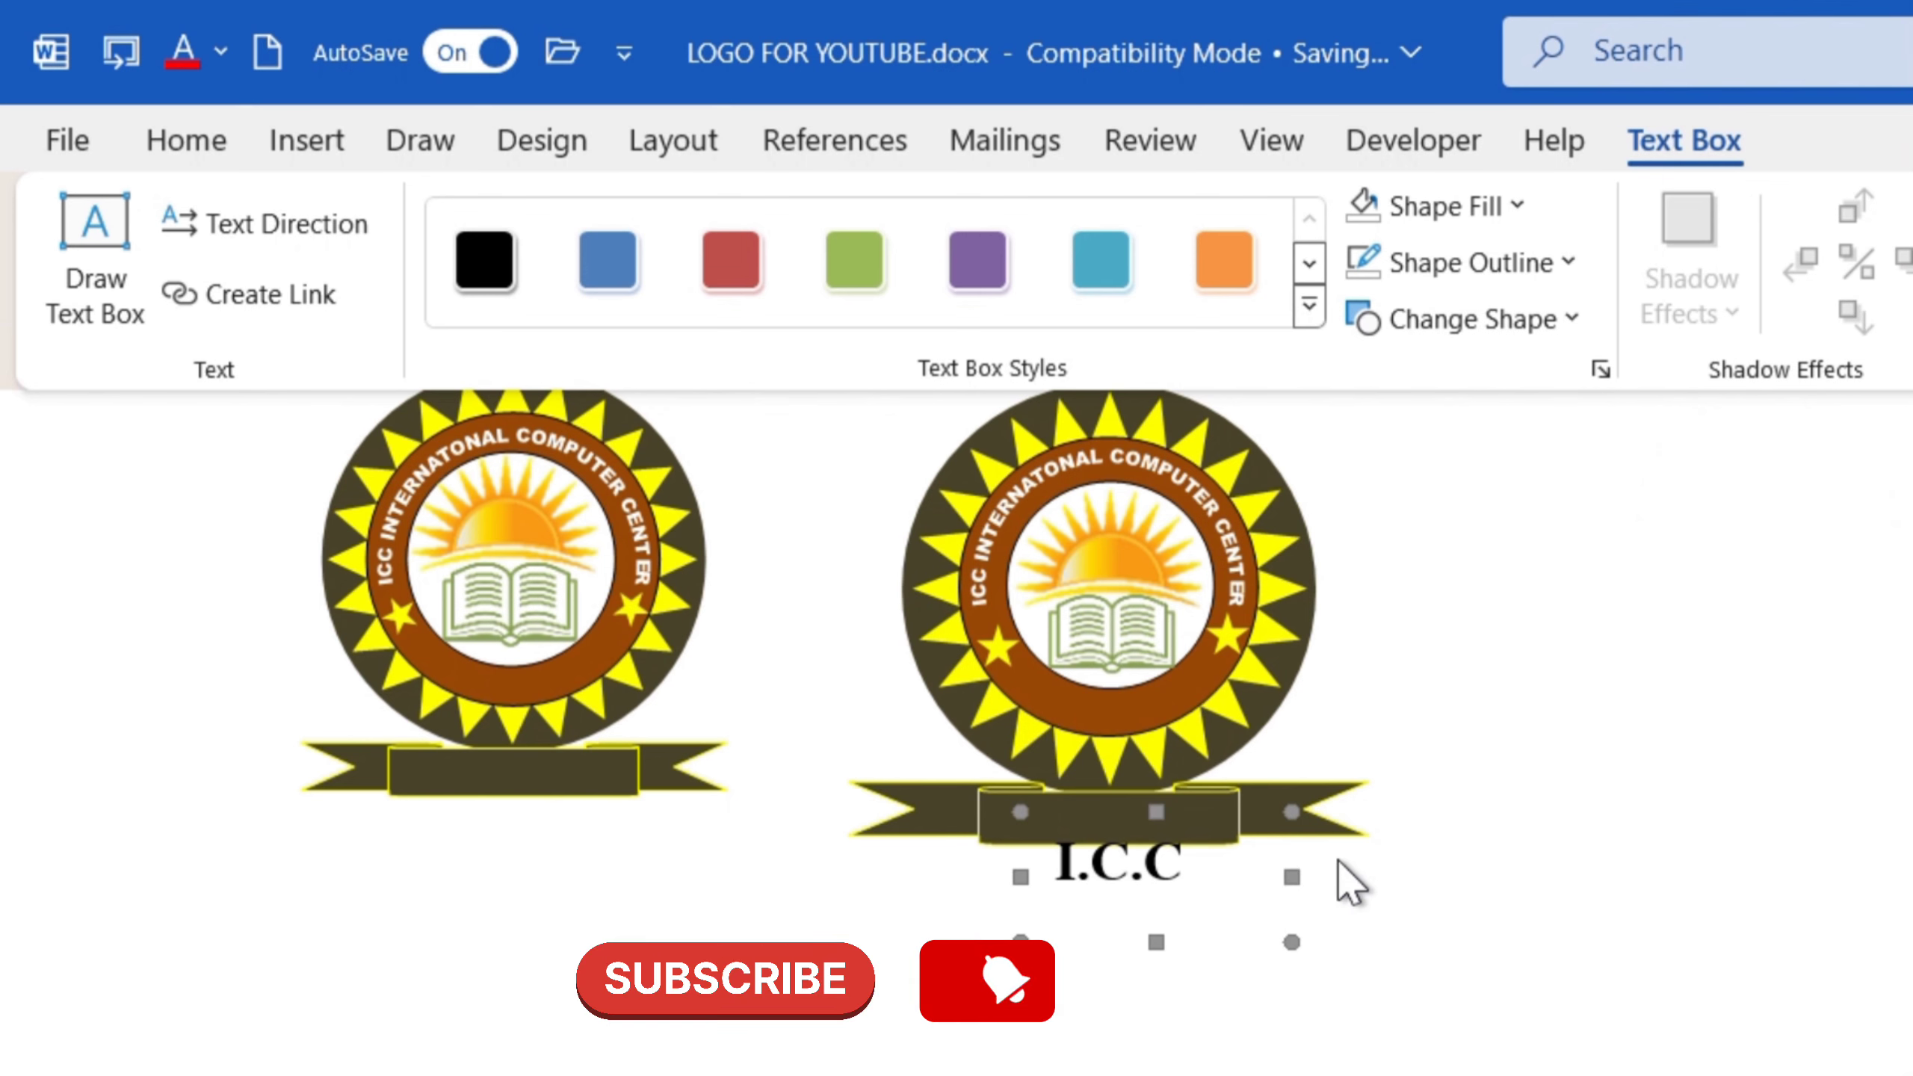
Open the font colour choices for the I.C.C text
{"action": "left_click", "coordinate": [212, 151]}
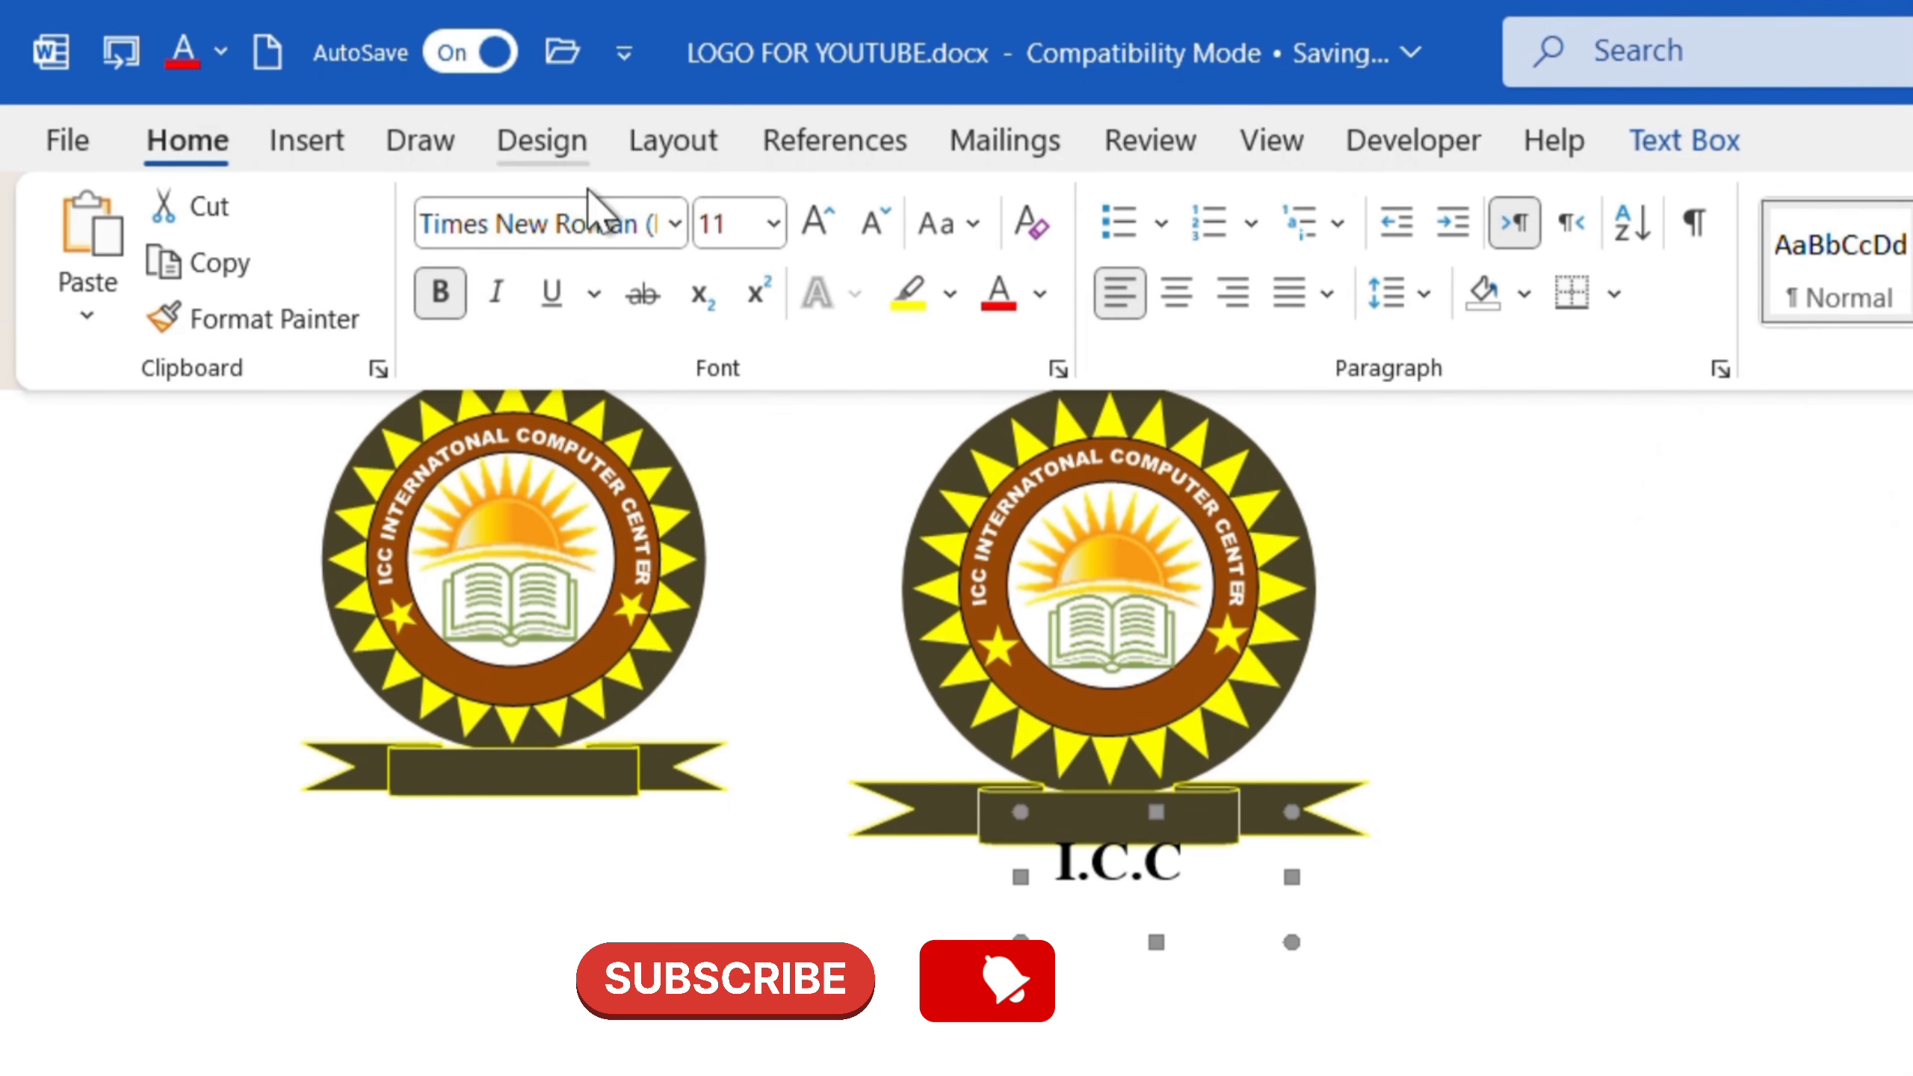
{"action": "left_click", "coordinate": [1042, 294]}
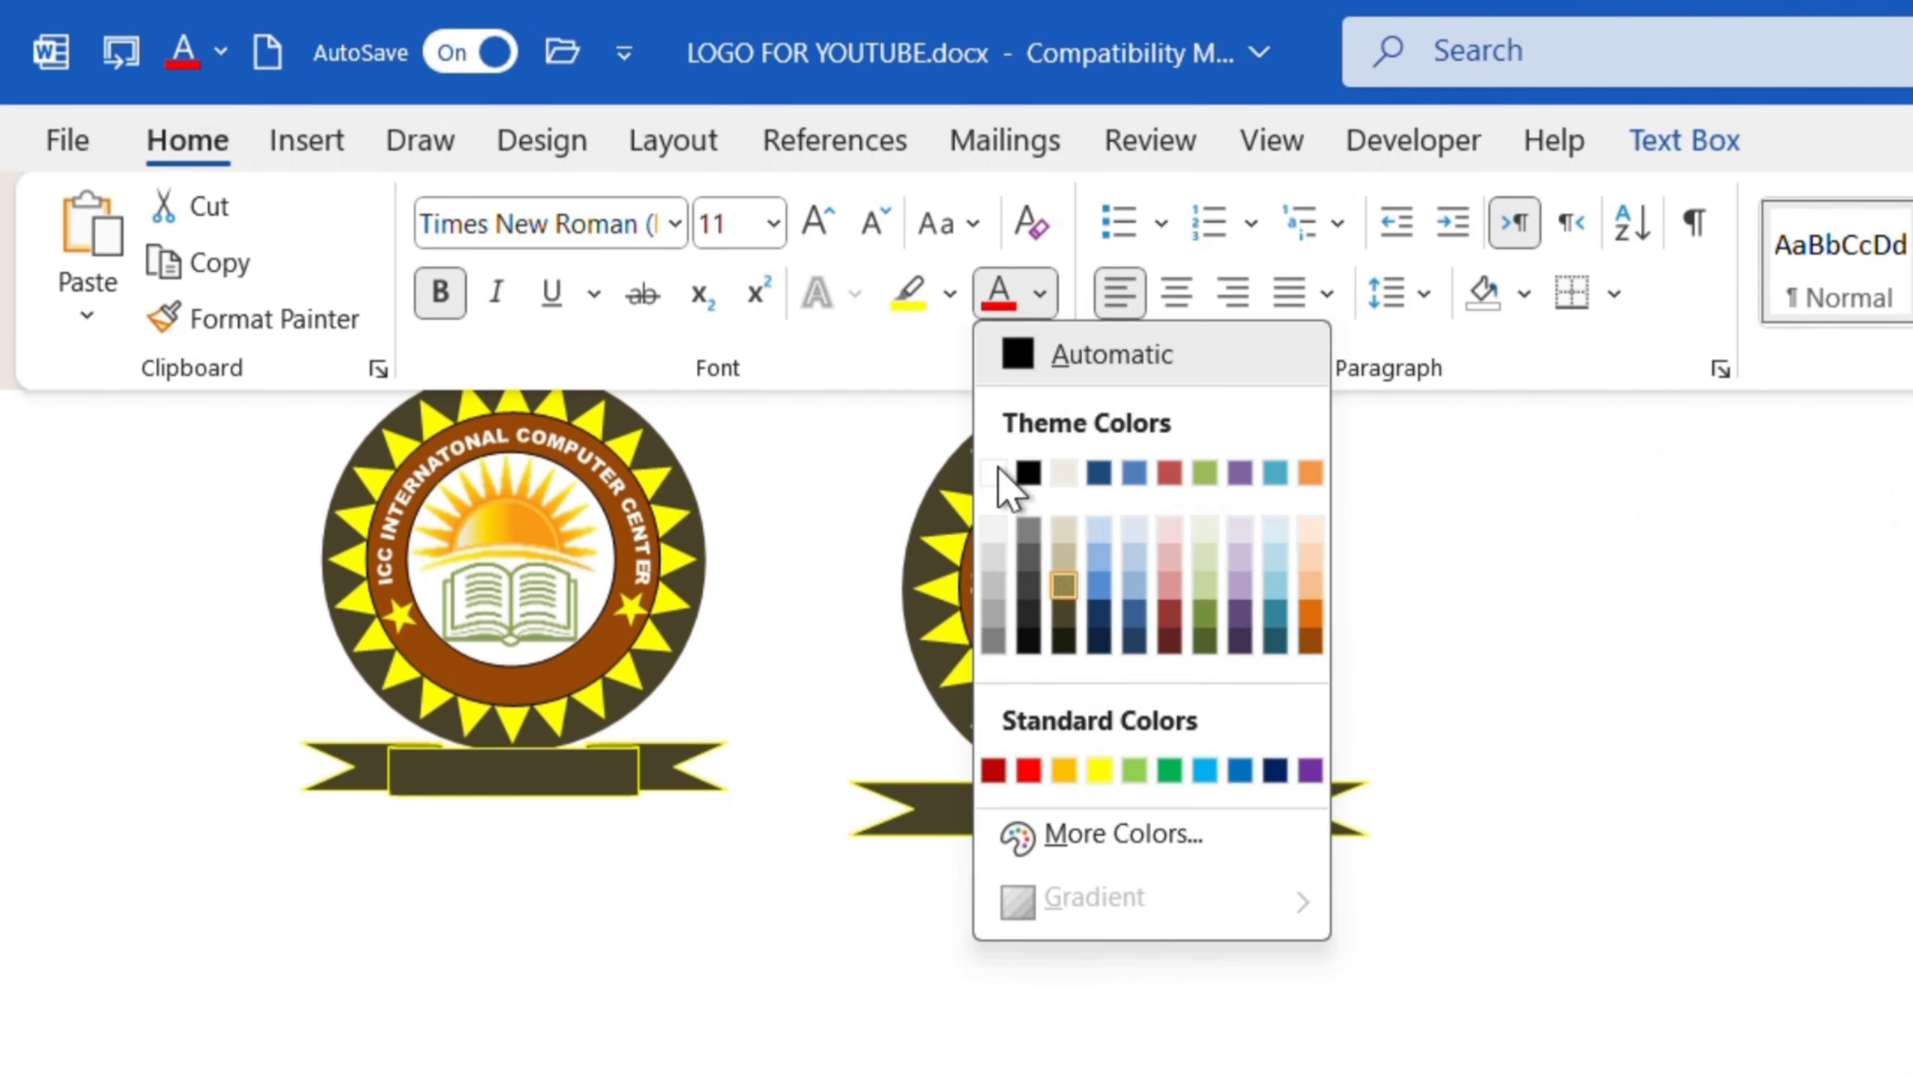